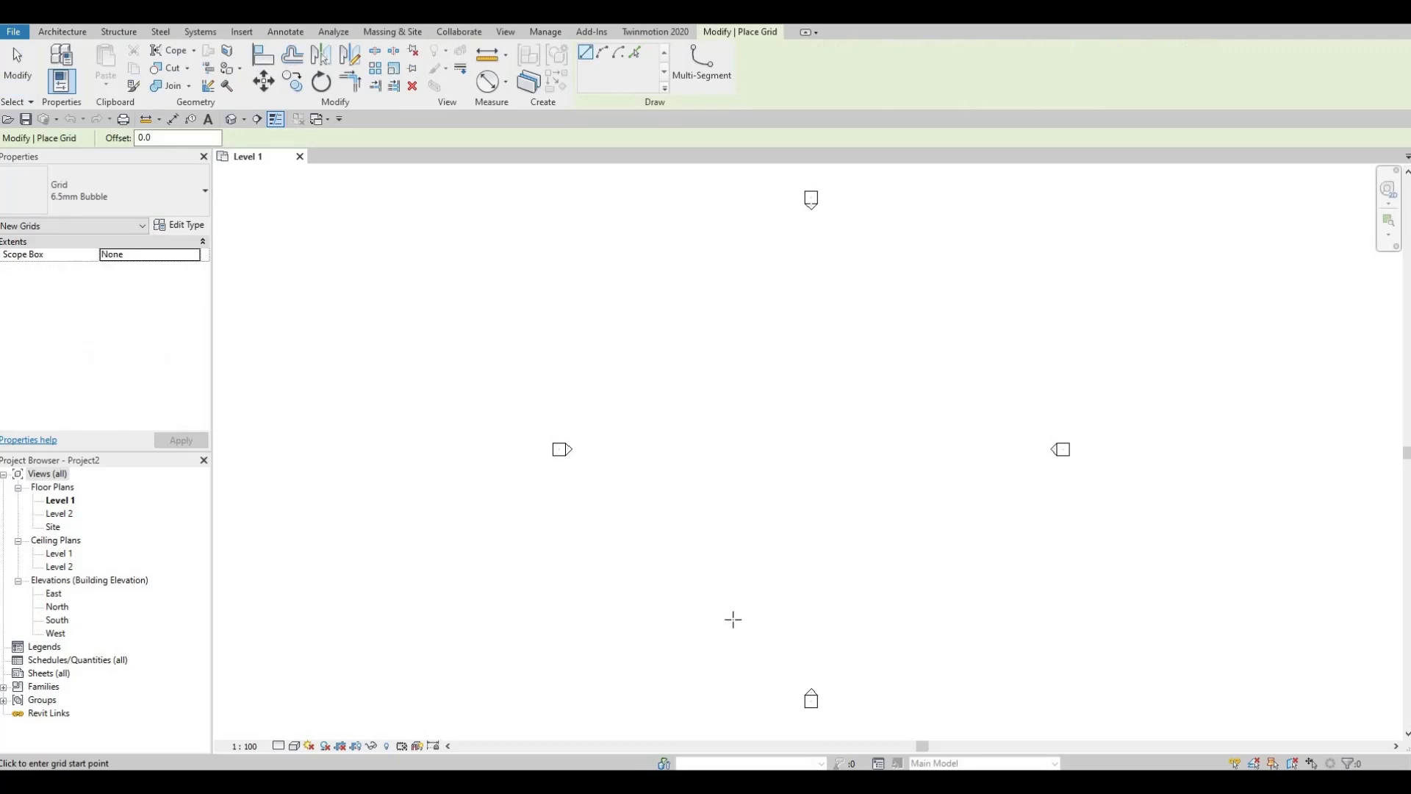
Step: Draw vertical grid 1 from a bottom point straight up through the center of the Level 1 plan
click(731, 621)
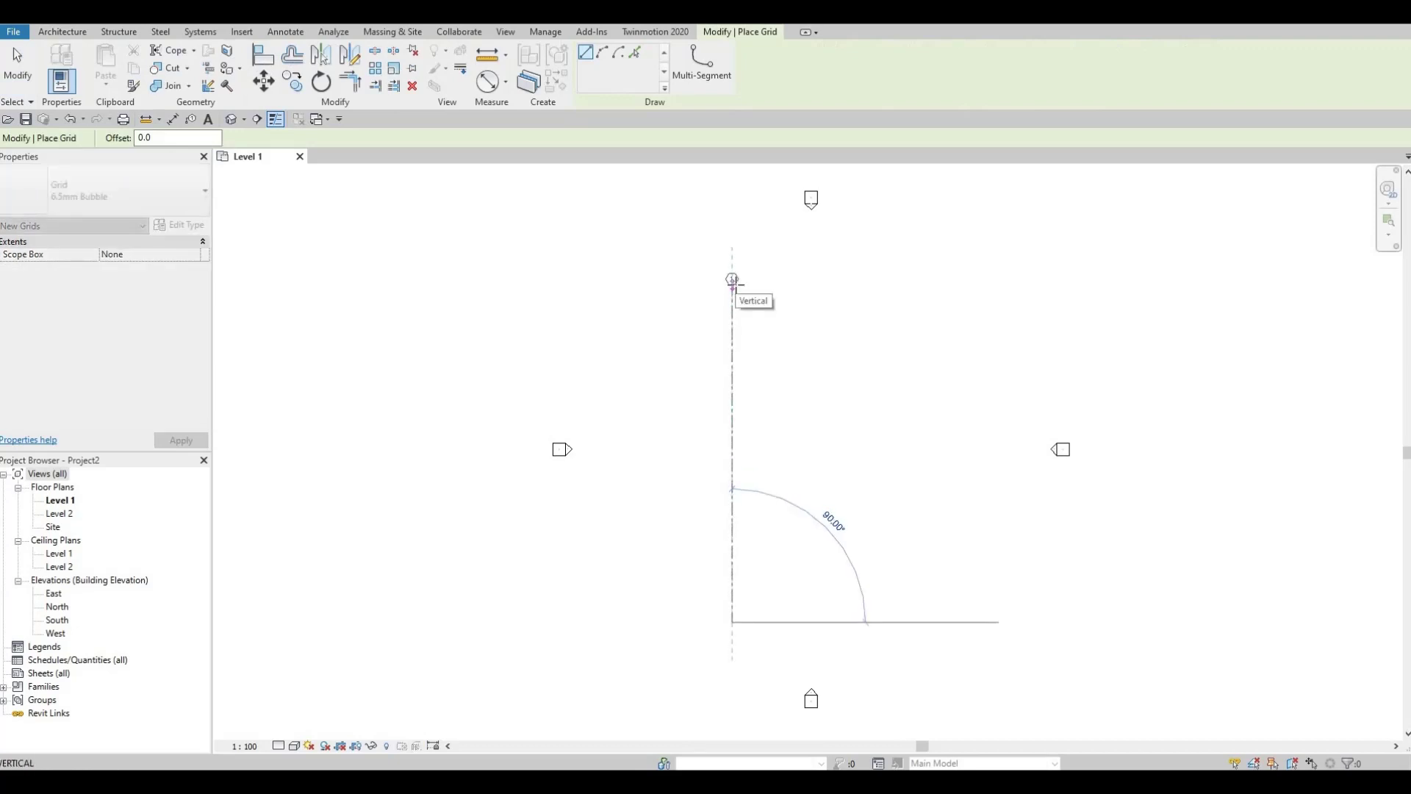
click(781, 292)
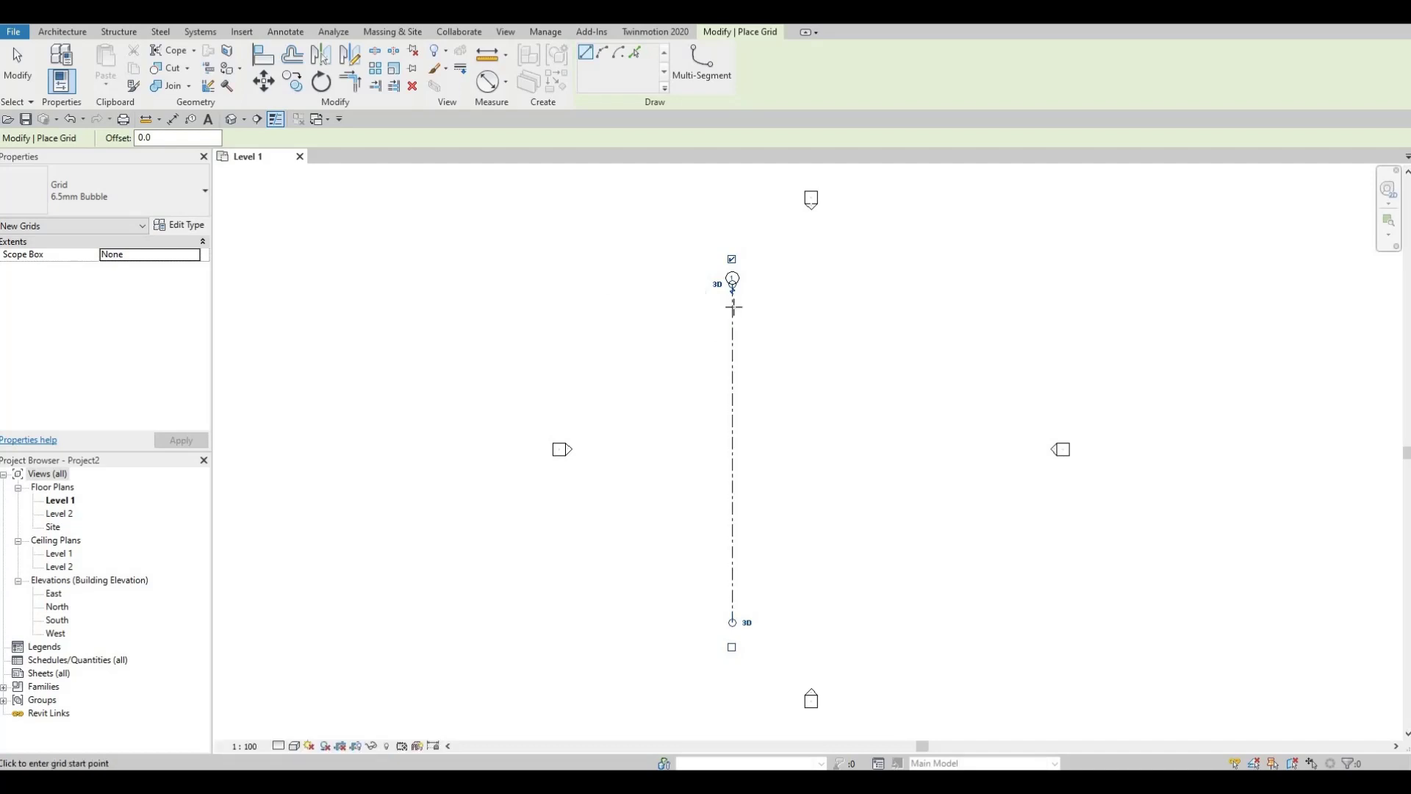
click(788, 305)
key(Escape)
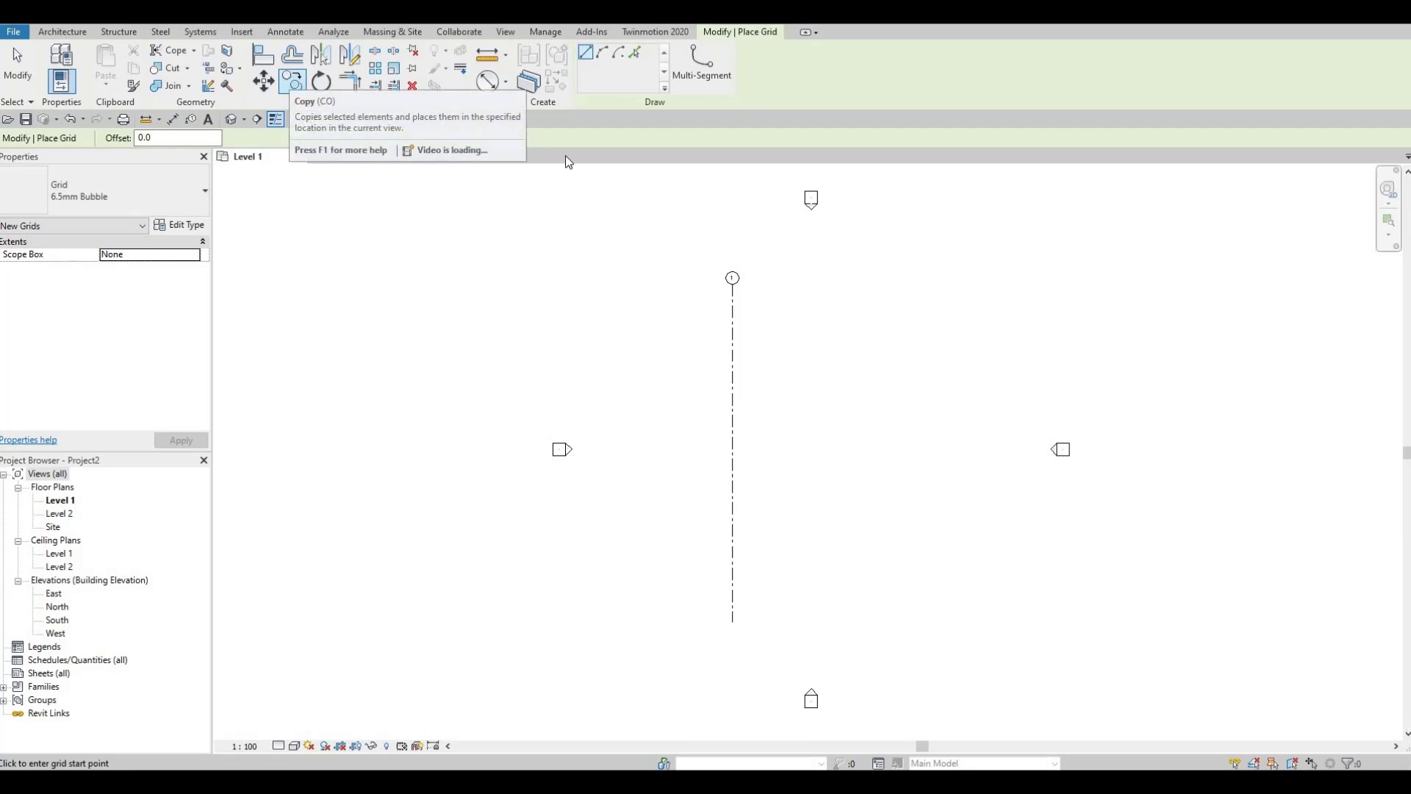
Step: Copy grid 1 7100 to the right to create grid 2
click(293, 81)
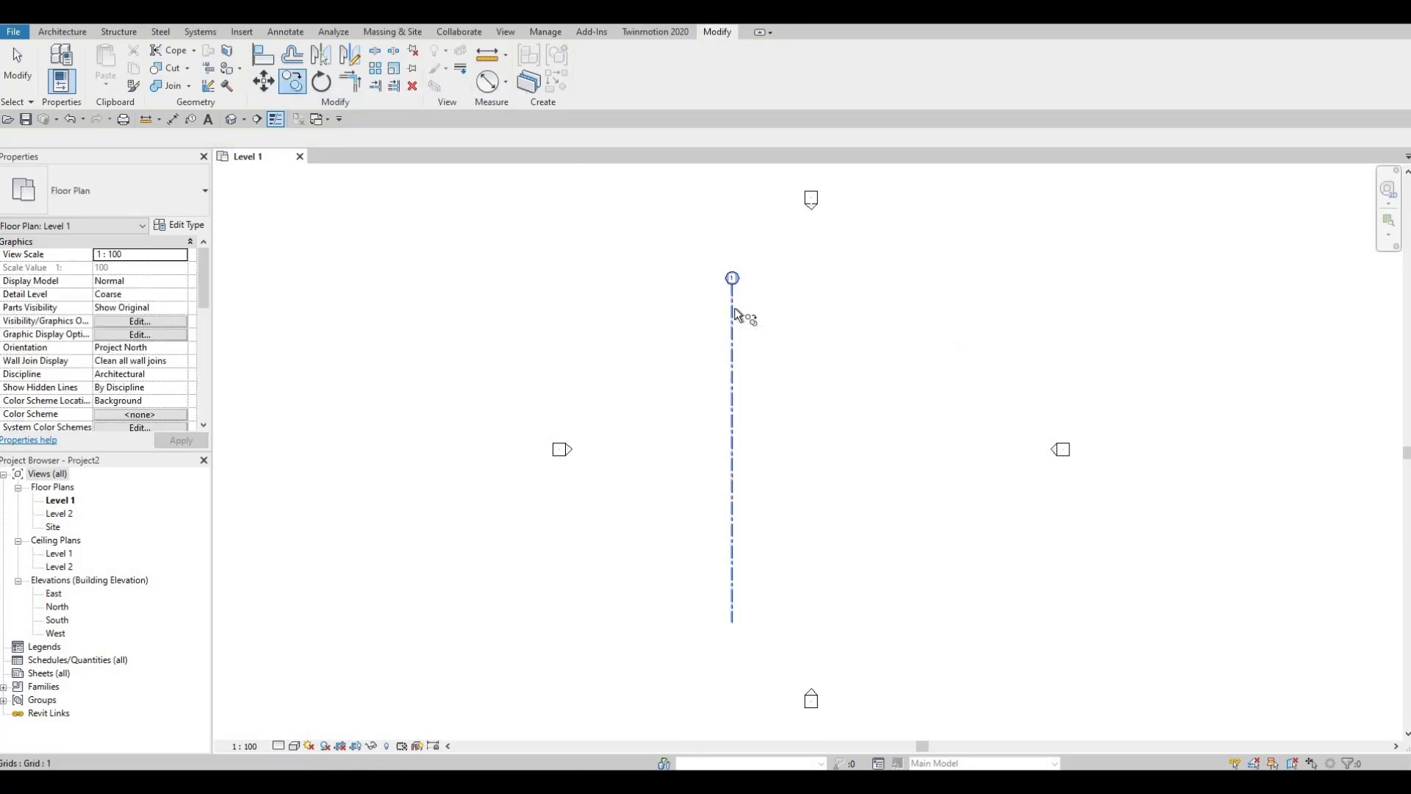
right_click(733, 309)
click(787, 298)
key(Escape)
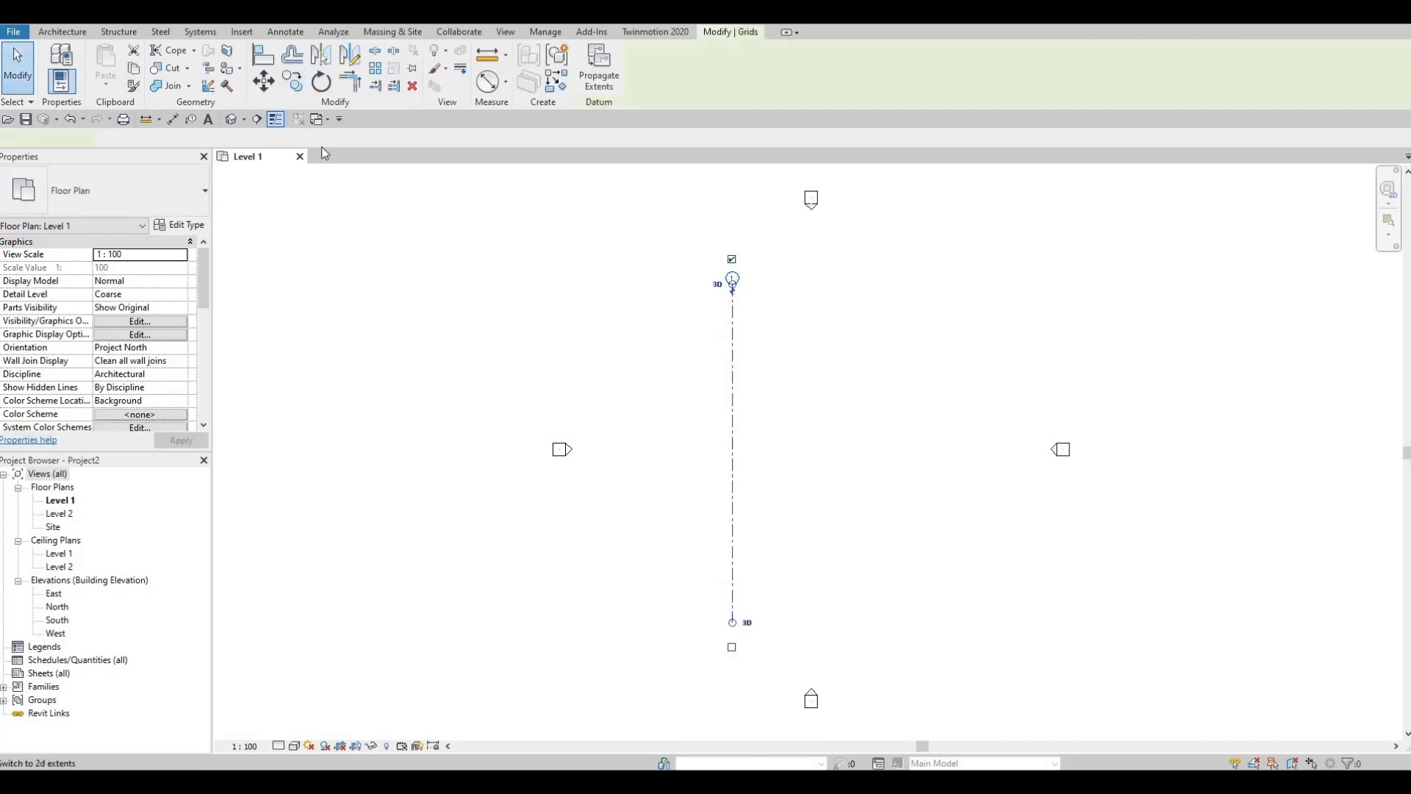
click(292, 82)
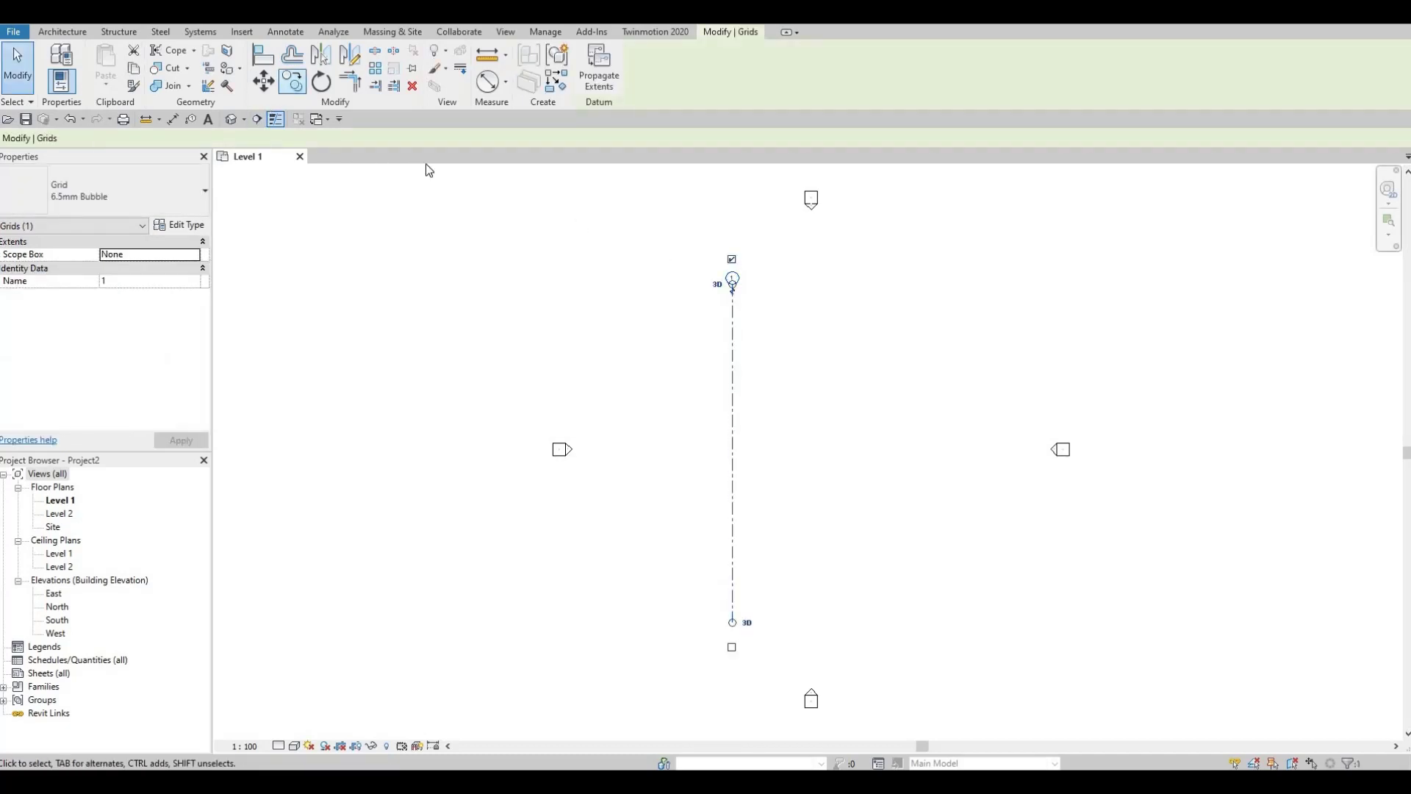
click(734, 311)
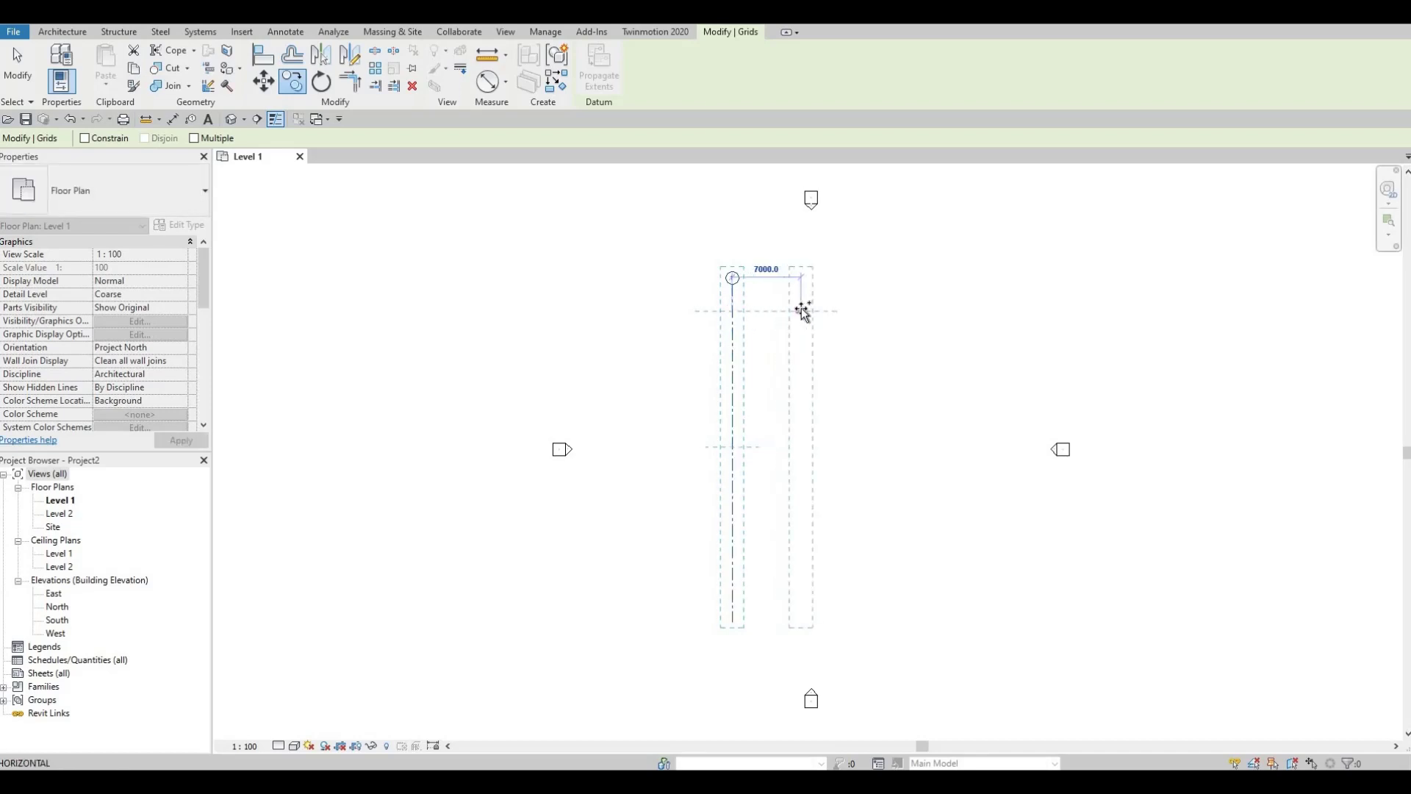
text(7)
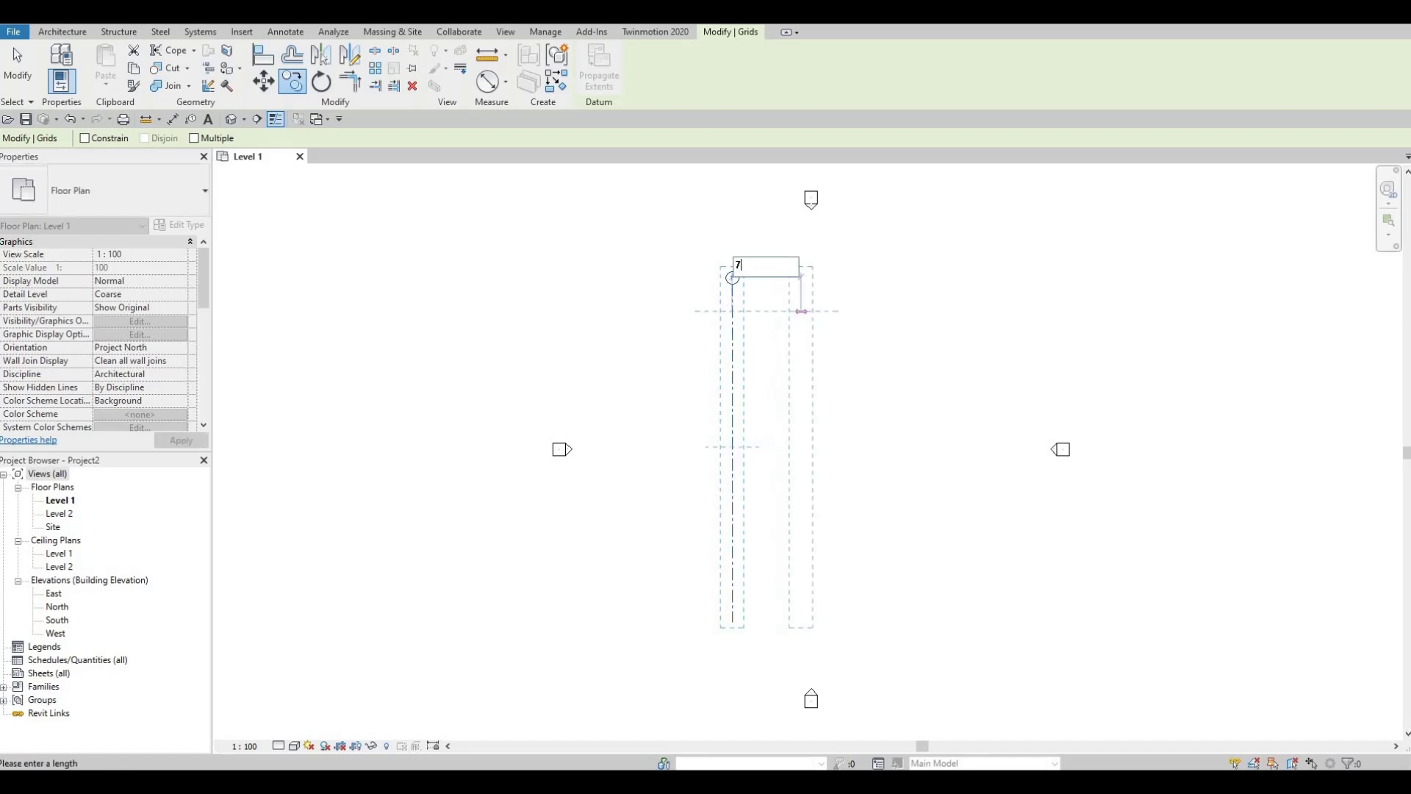
text(100)
key(Return)
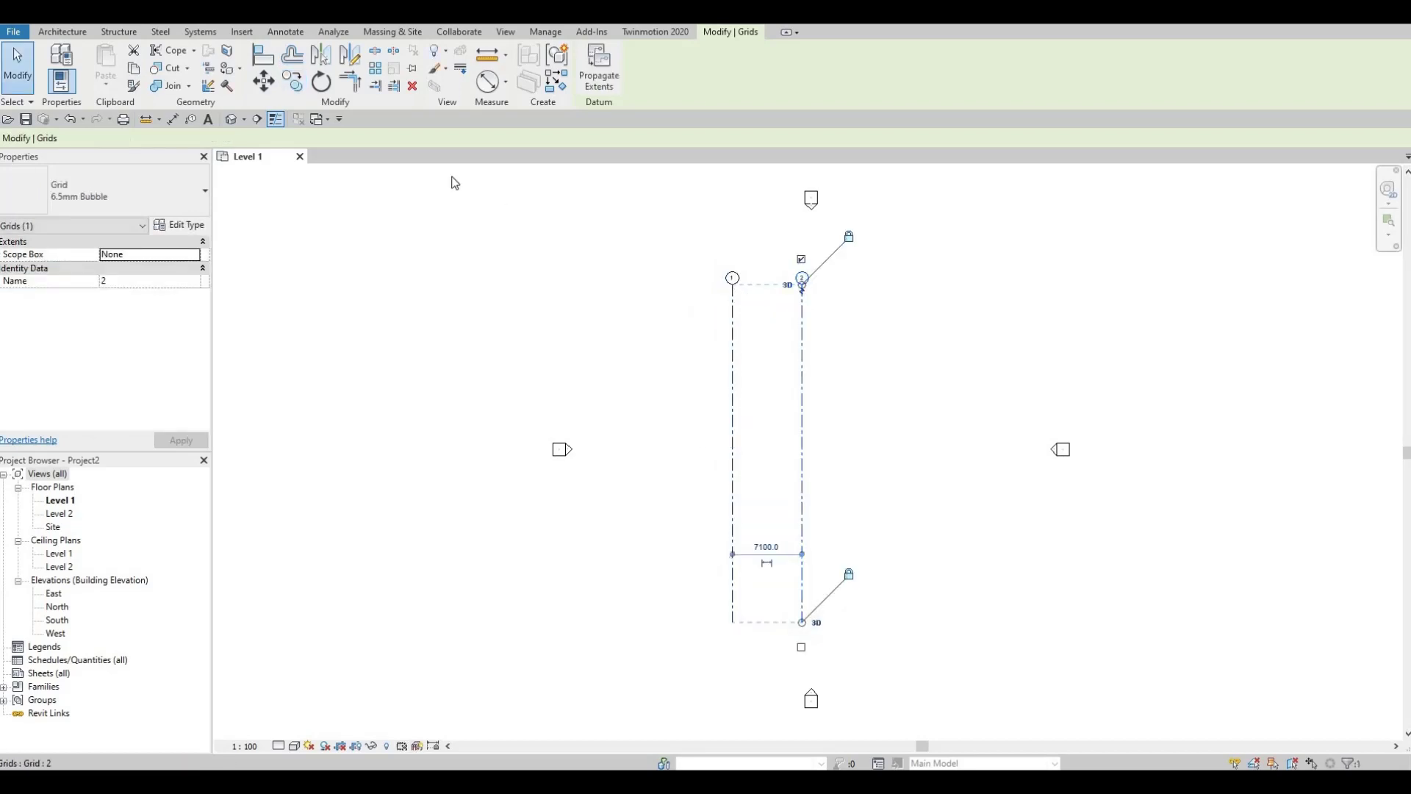
Step: Copy grid 2 2900 to the right to create grid 3
click(294, 83)
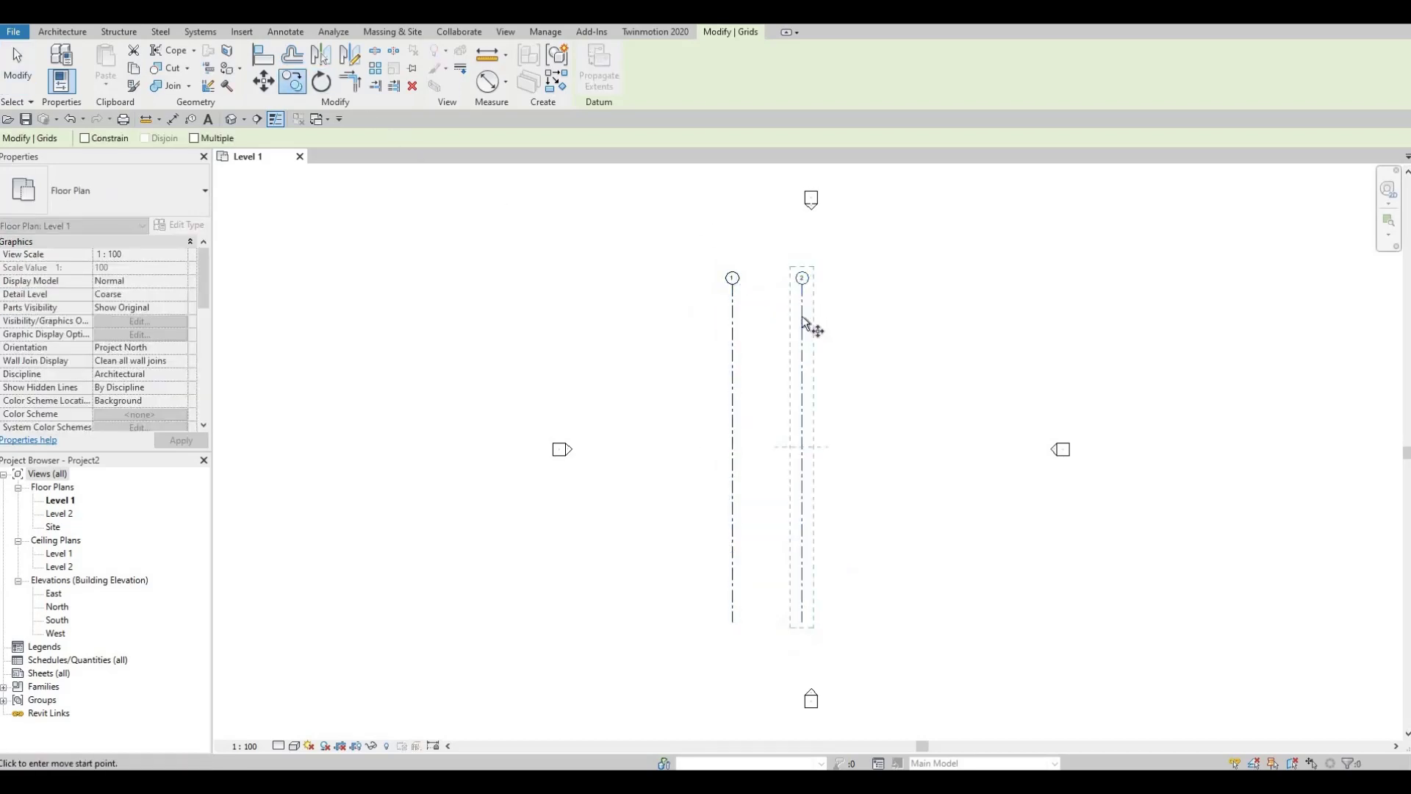
click(802, 316)
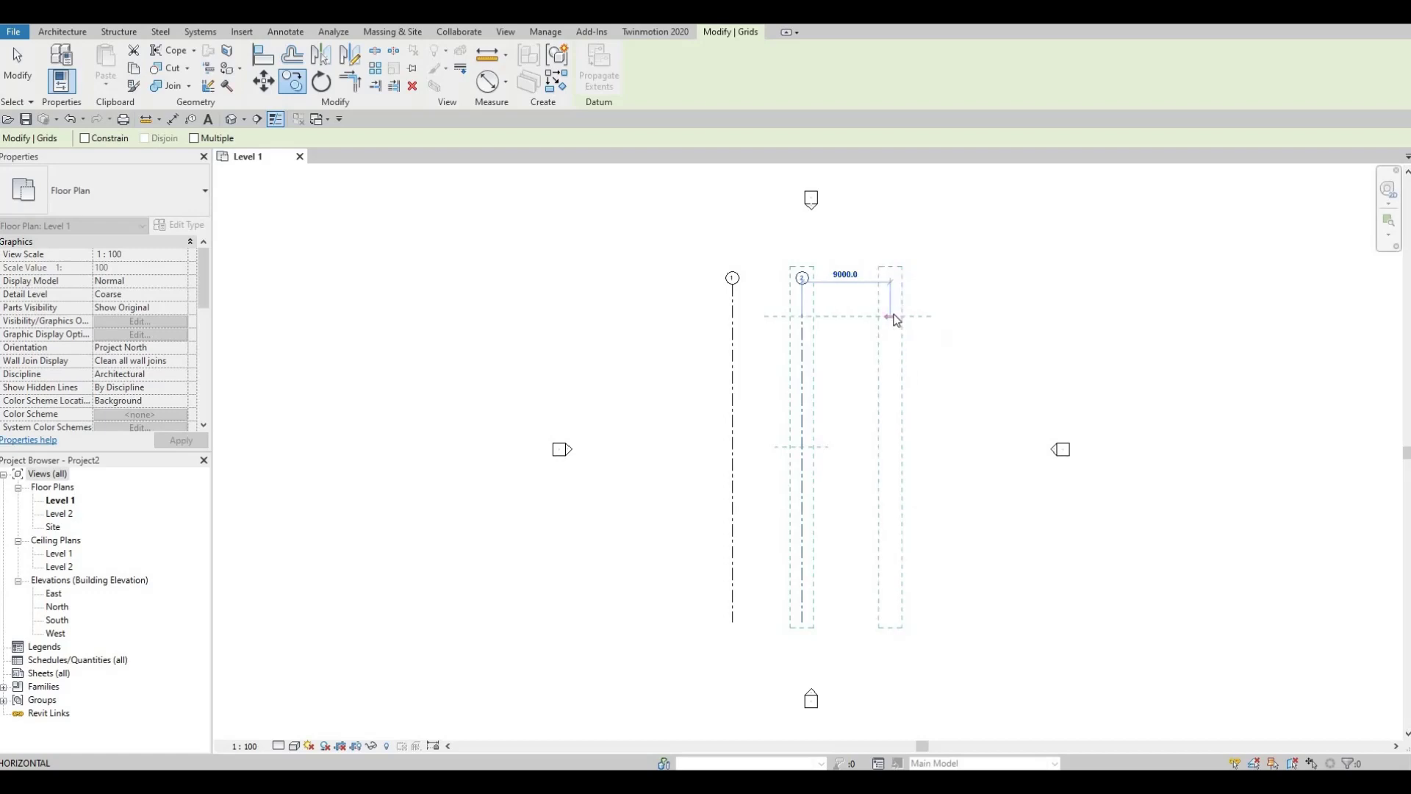
text(2)
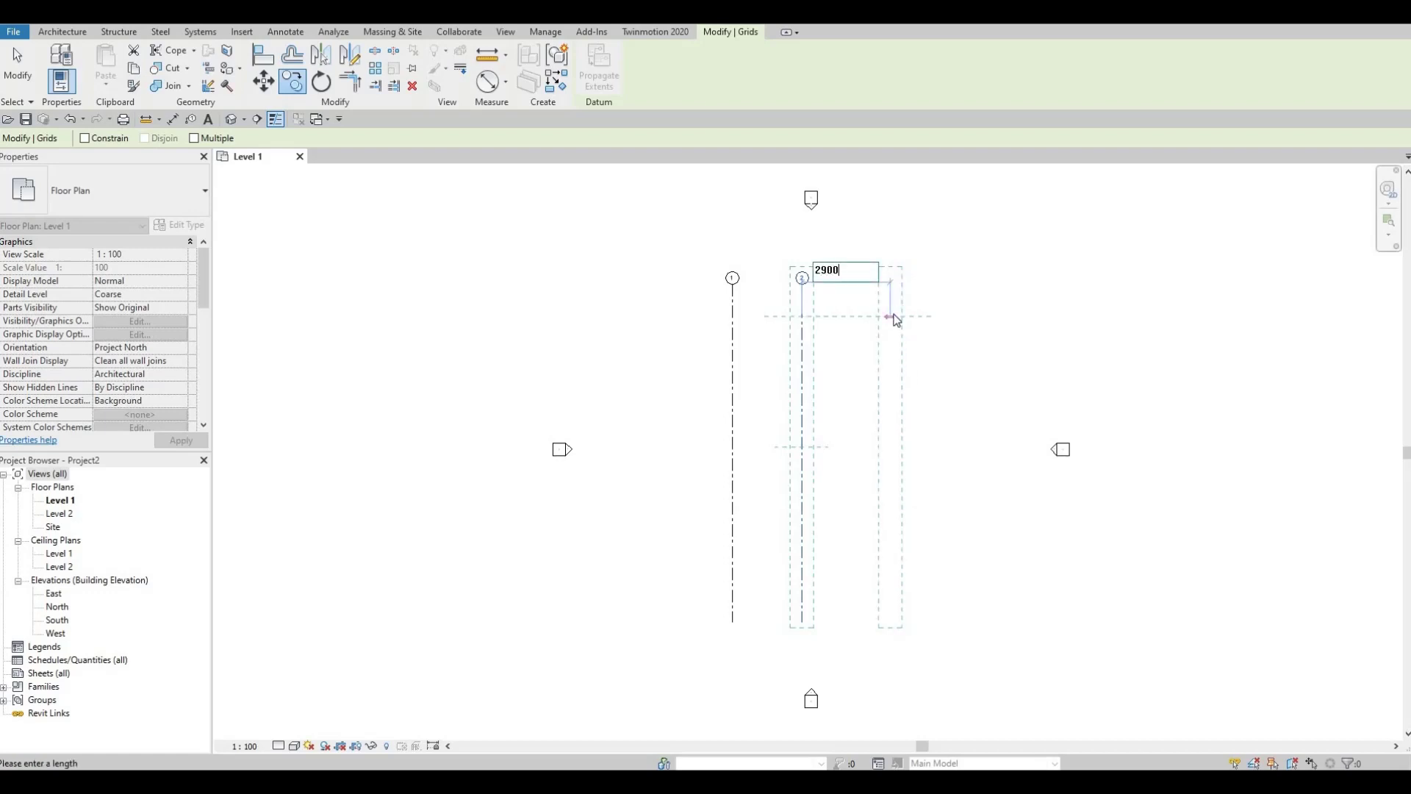
text(900)
key(Return)
click(895, 317)
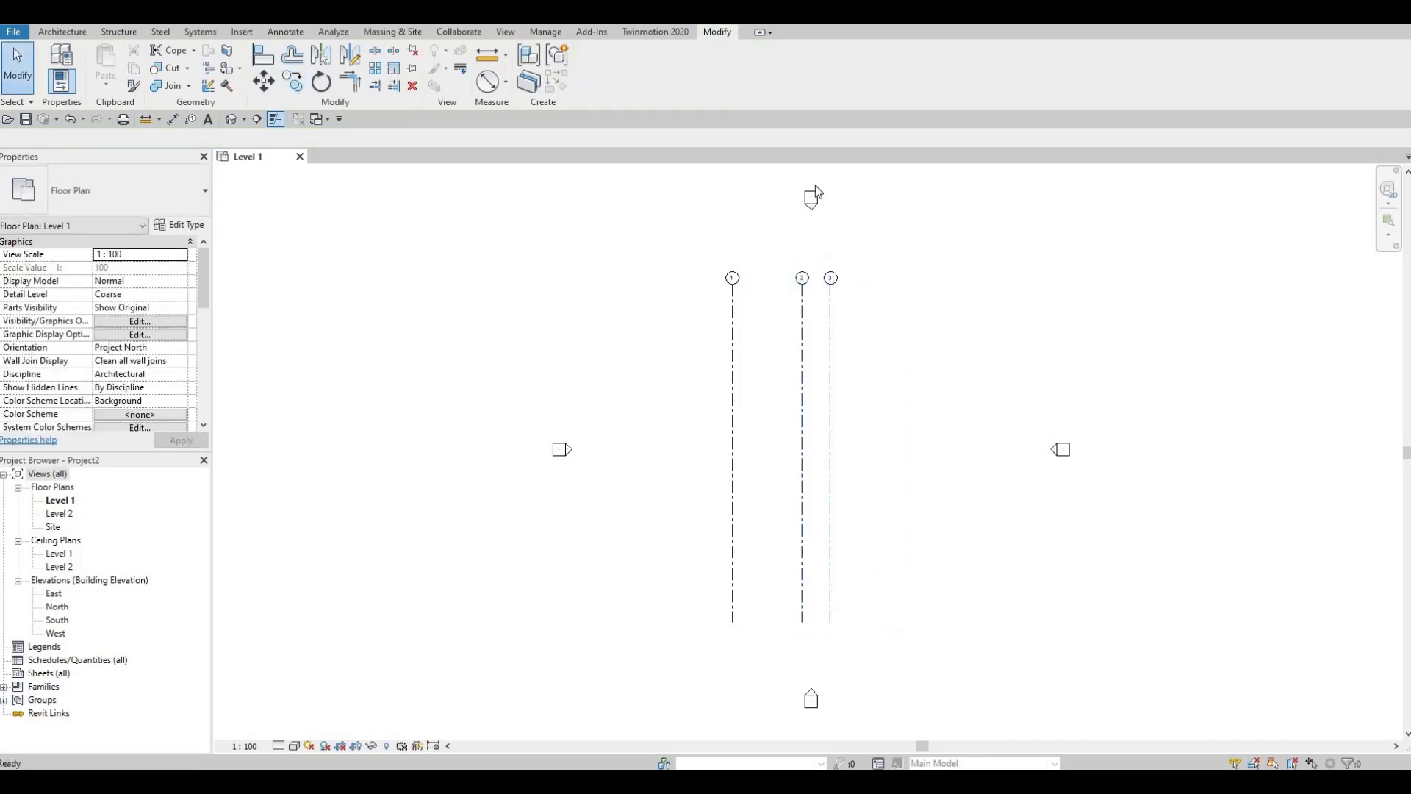
scroll(814, 262, up, 4)
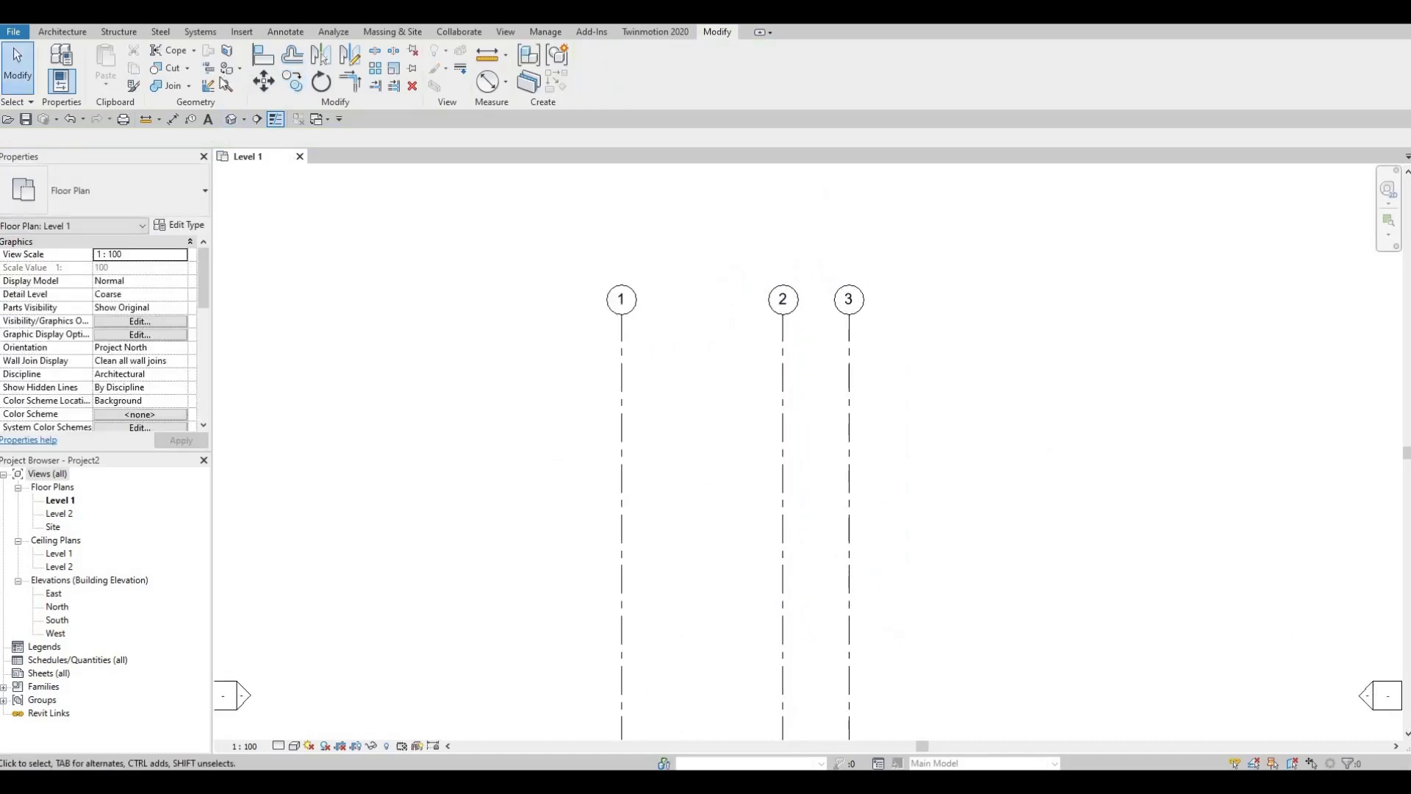
Step: Place an aligned 10000 dimension from grid 1 to grid 3 near the bubbles
click(173, 119)
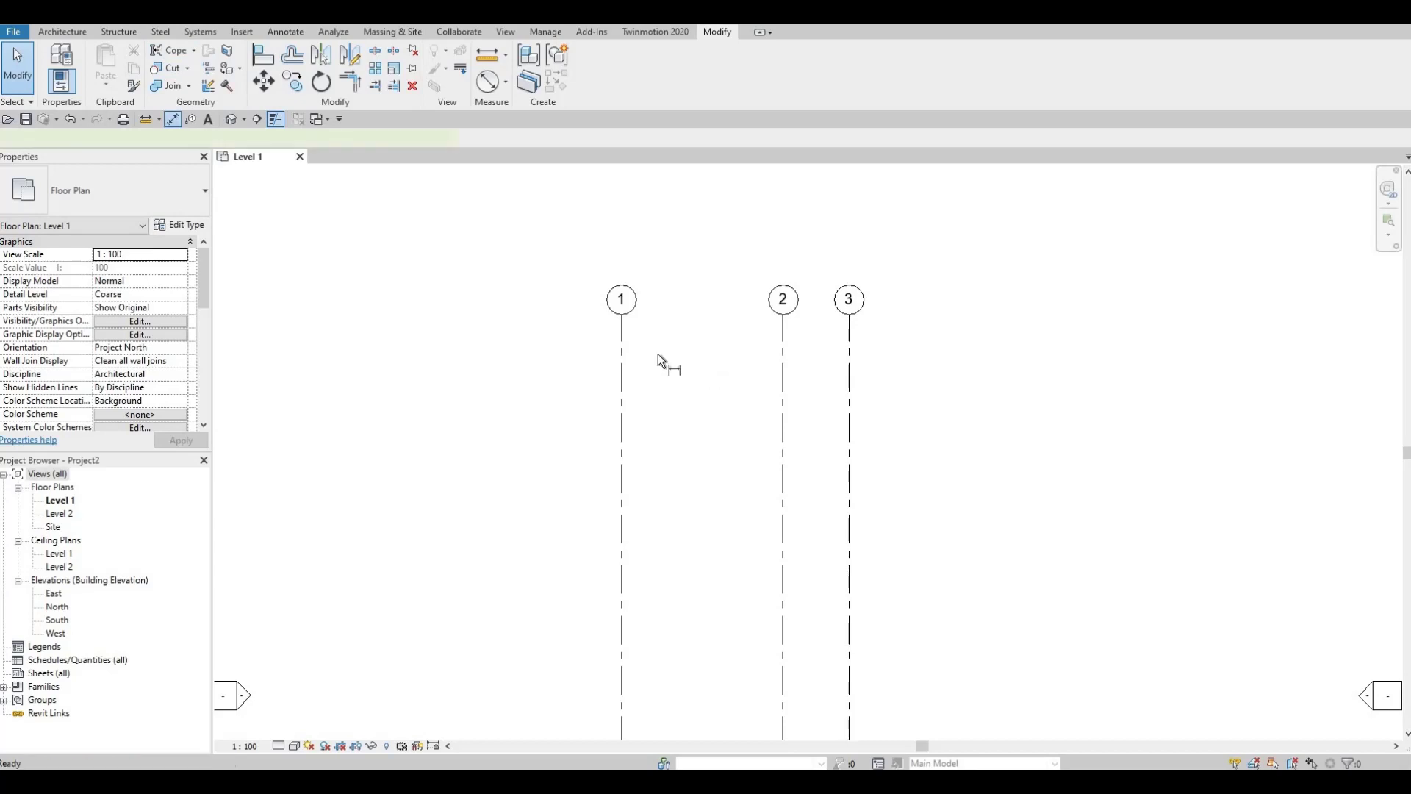
click(625, 327)
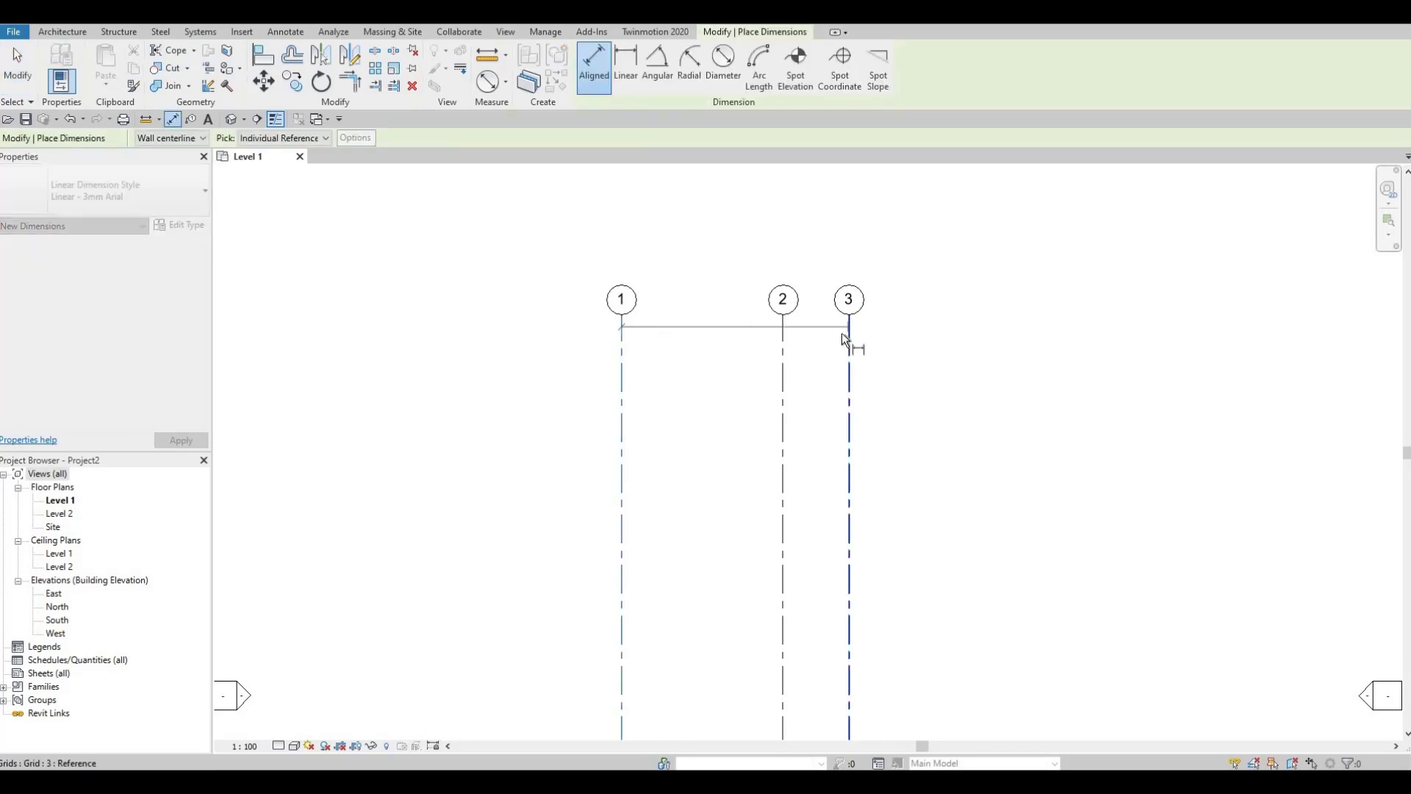
click(842, 337)
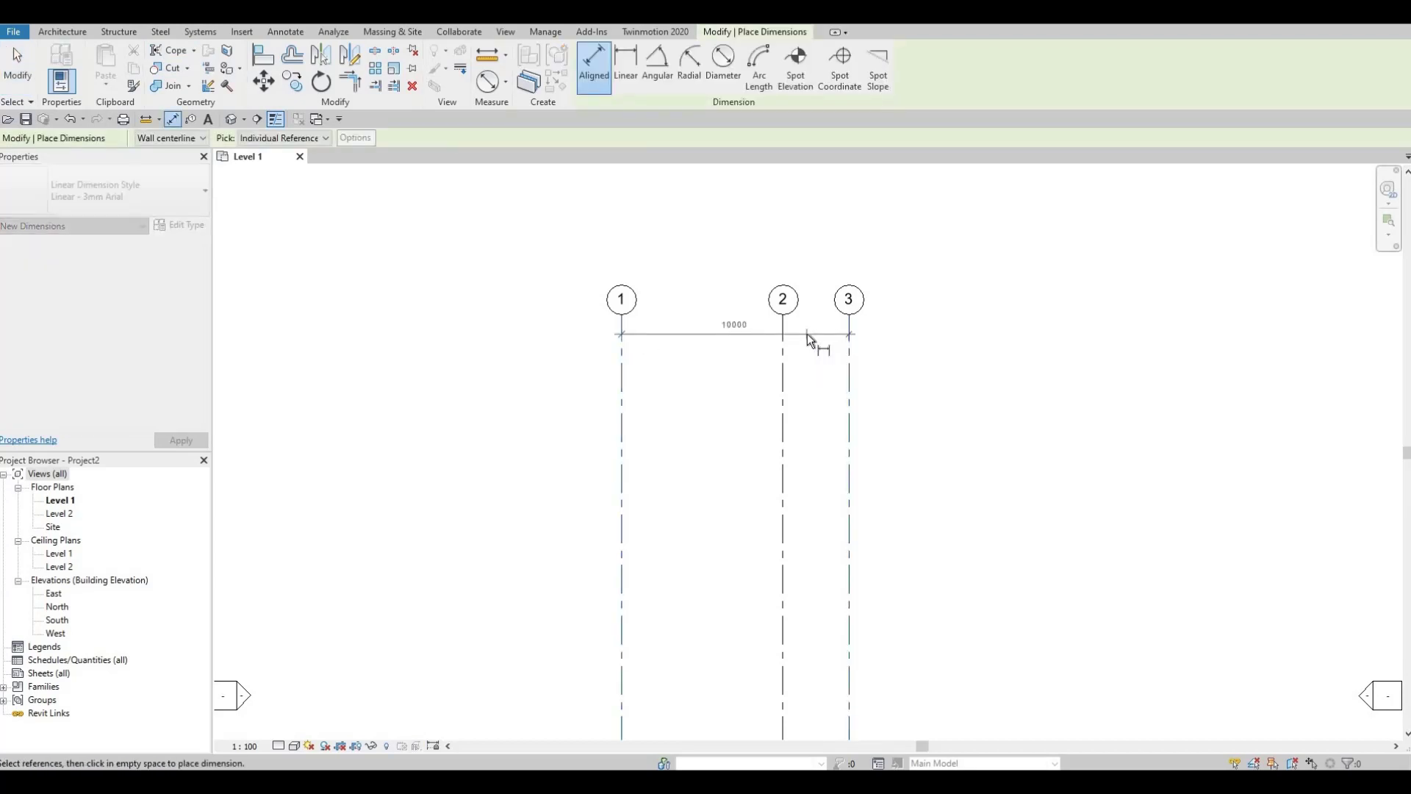
click(811, 338)
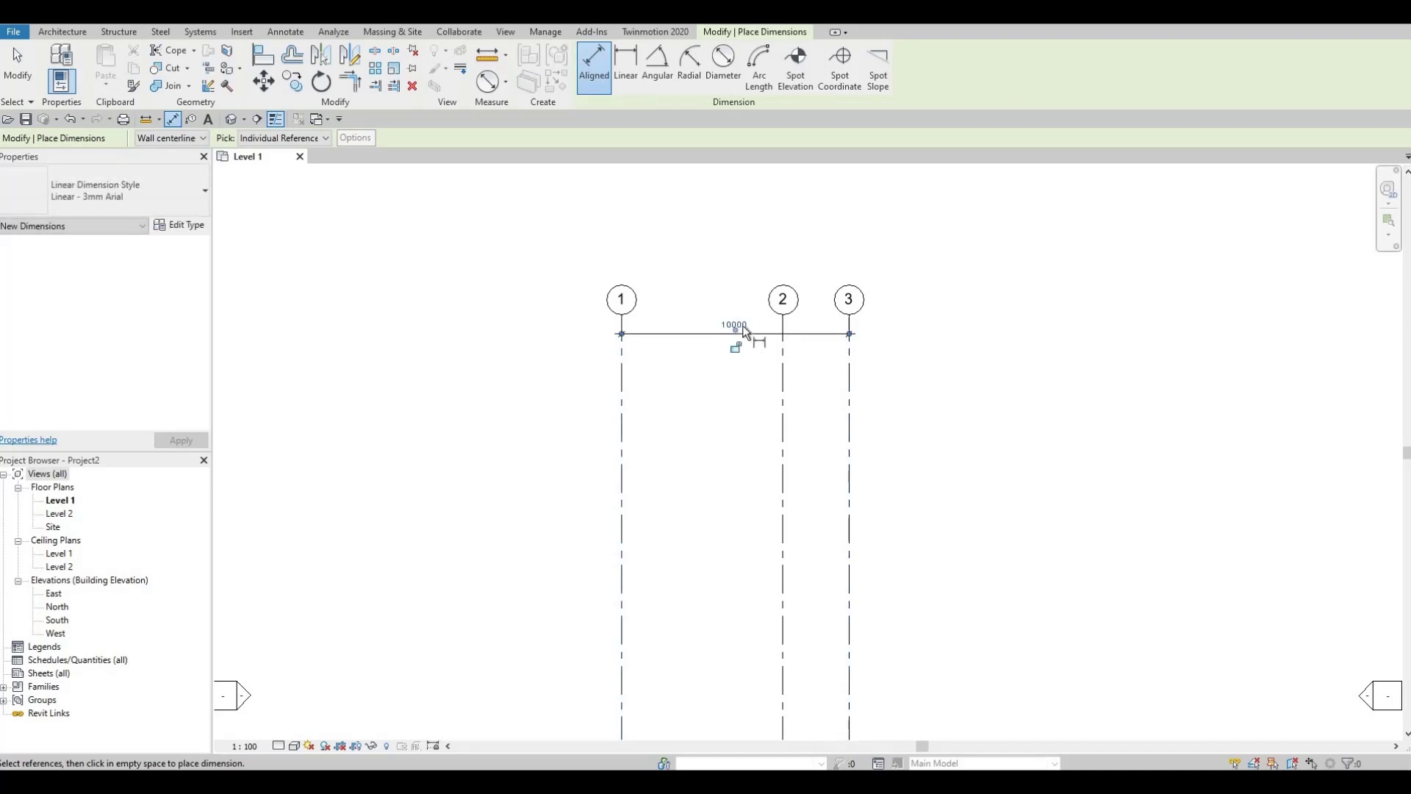
scroll(731, 340, up, 3)
scroll(724, 346, up, 1)
scroll(728, 352, down, 5)
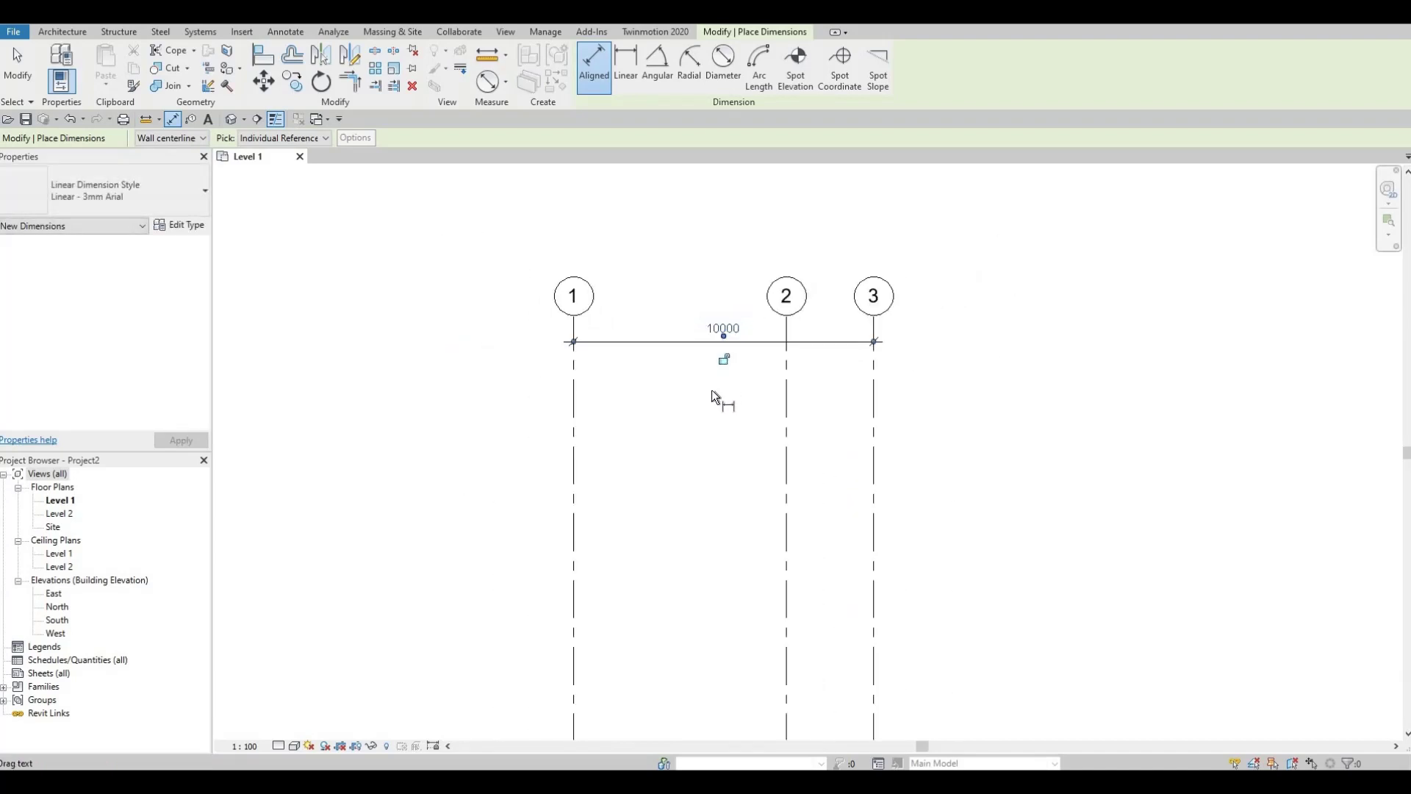
key(Escape)
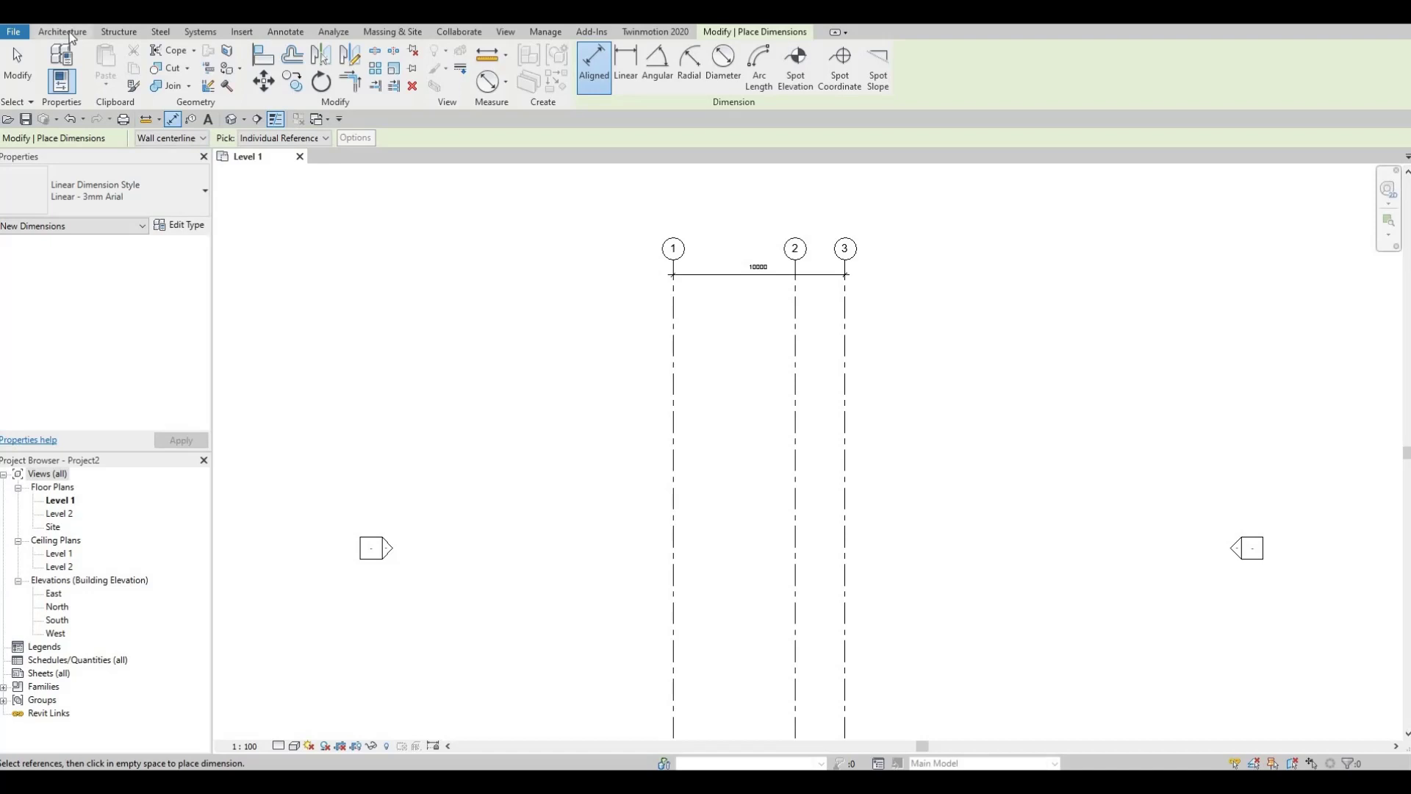
click(69, 32)
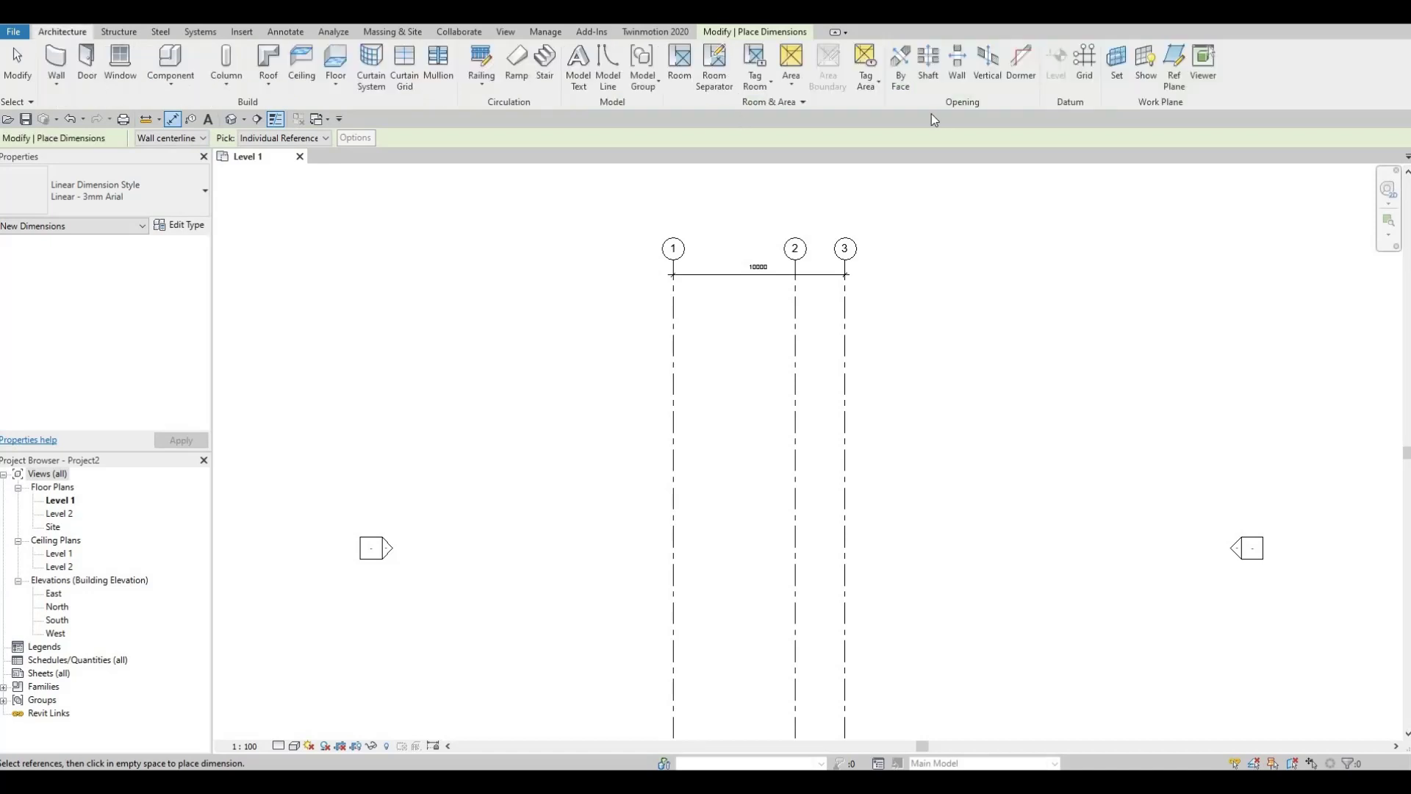
Step: Draw a horizontal grid across grids 1–3 and relabel its bubble from 4 to A
click(1091, 73)
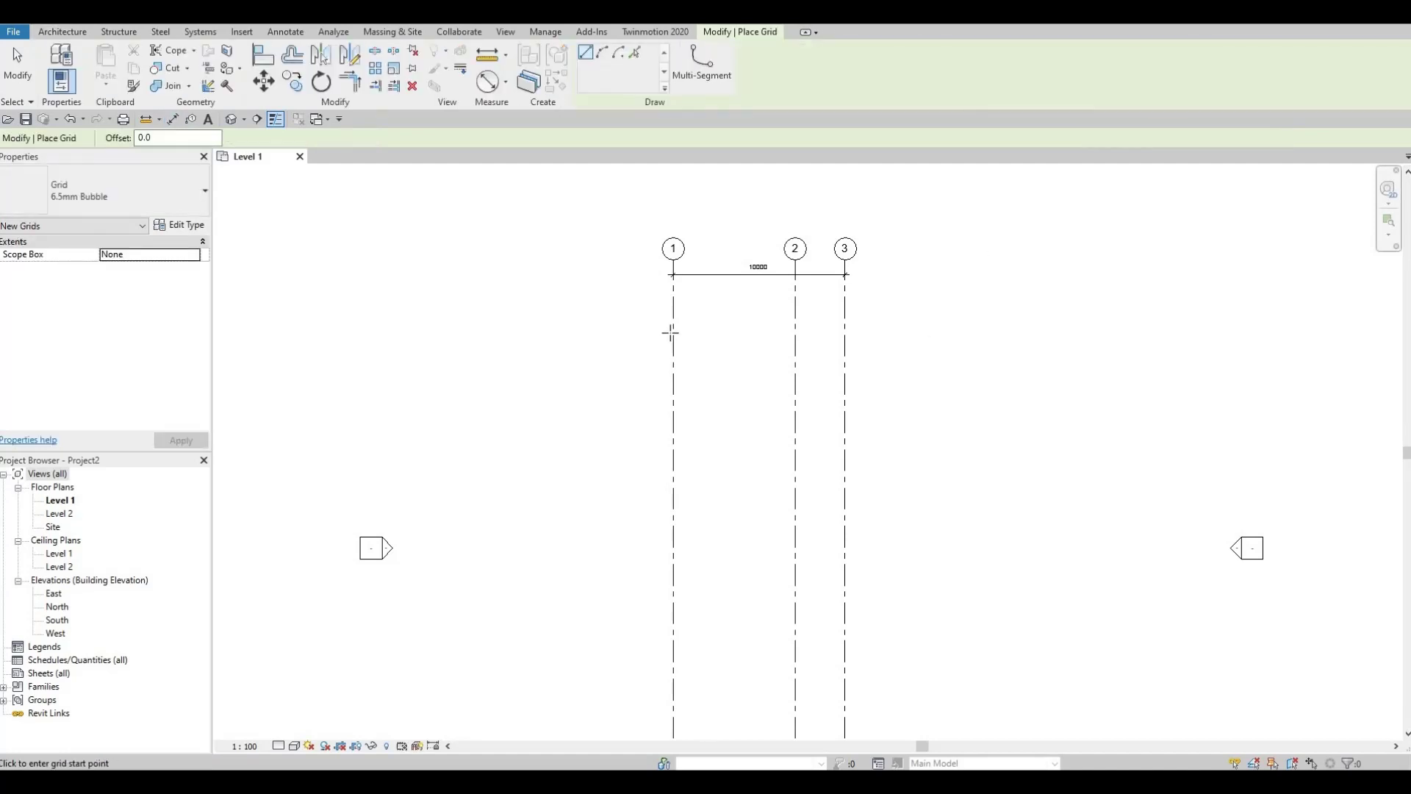
click(670, 333)
click(563, 333)
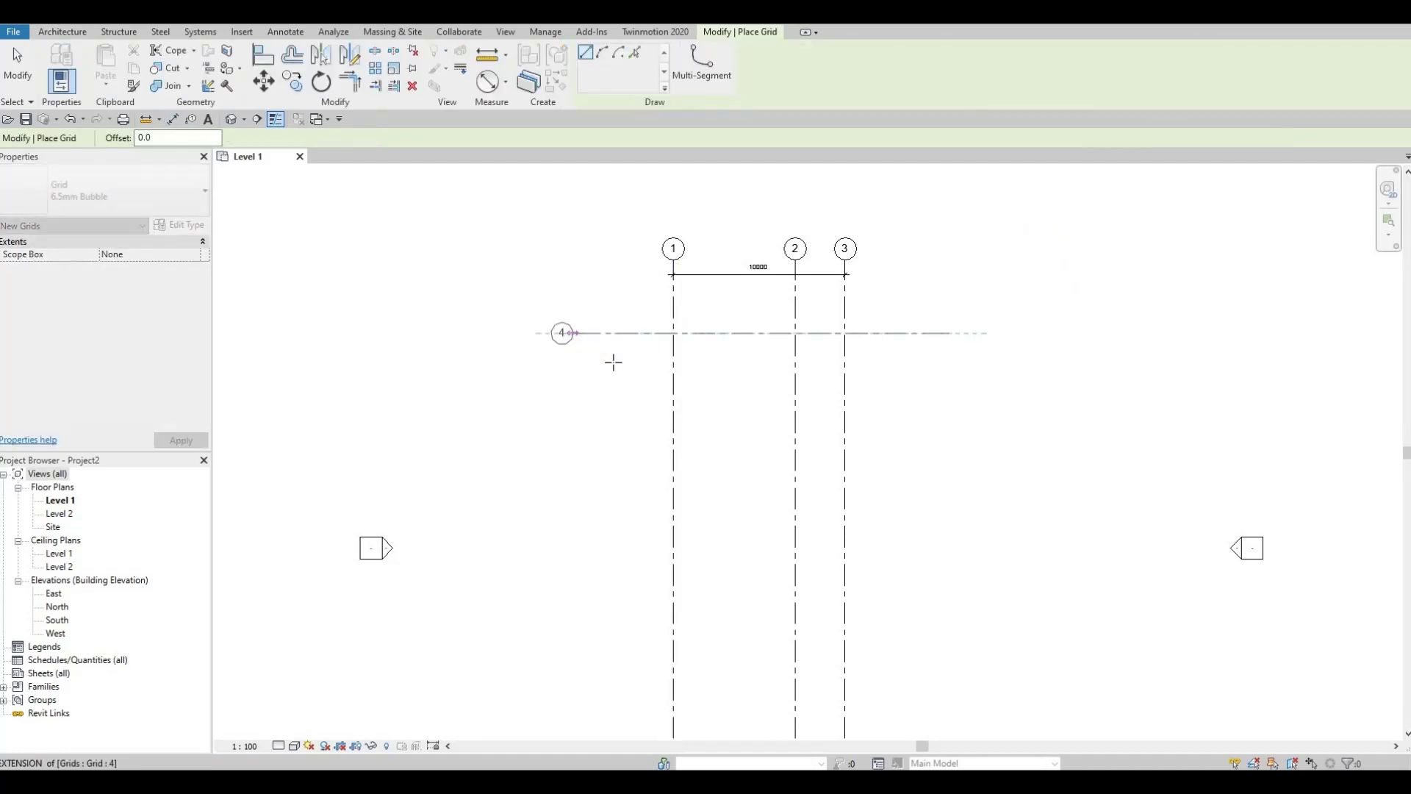
key(Escape)
key(Escape)
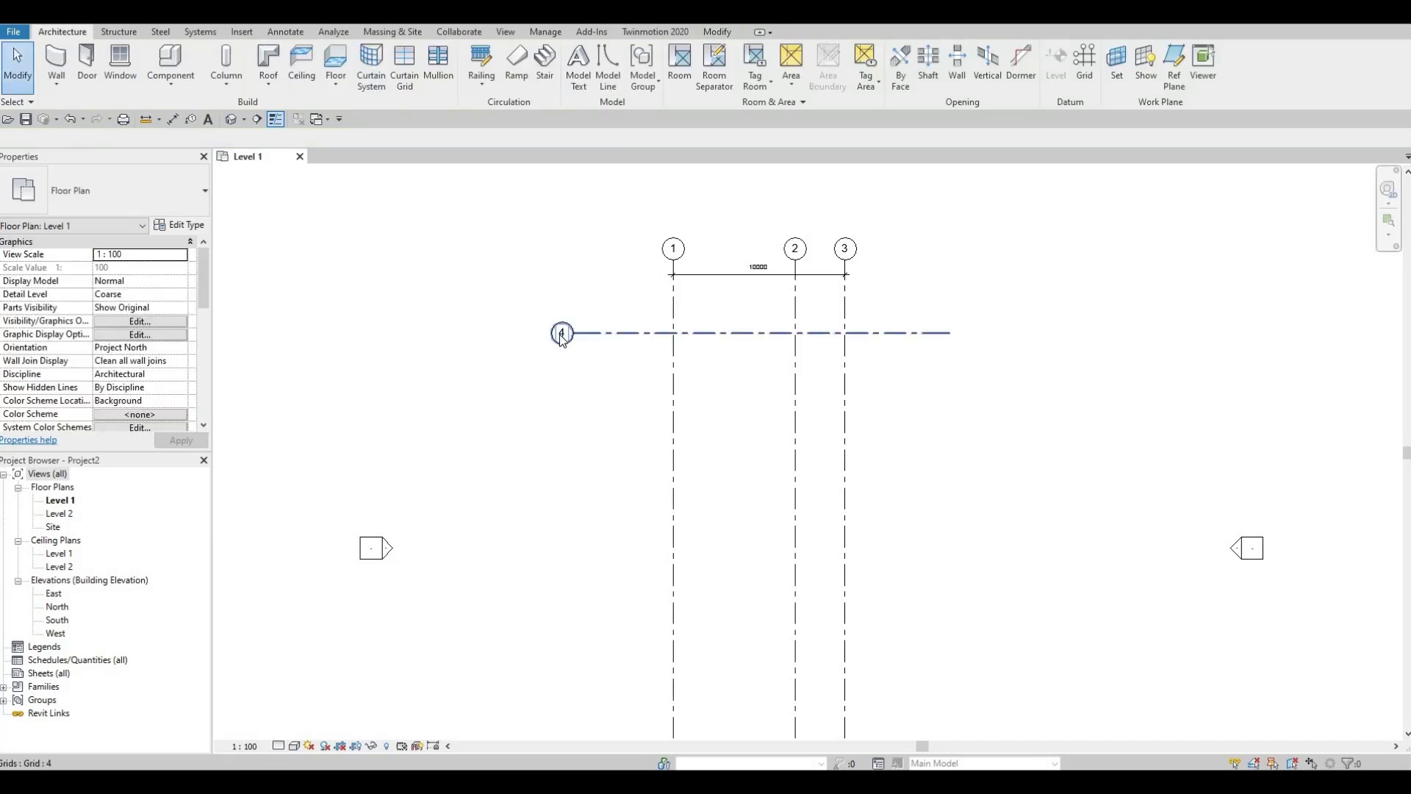
double_click(562, 334)
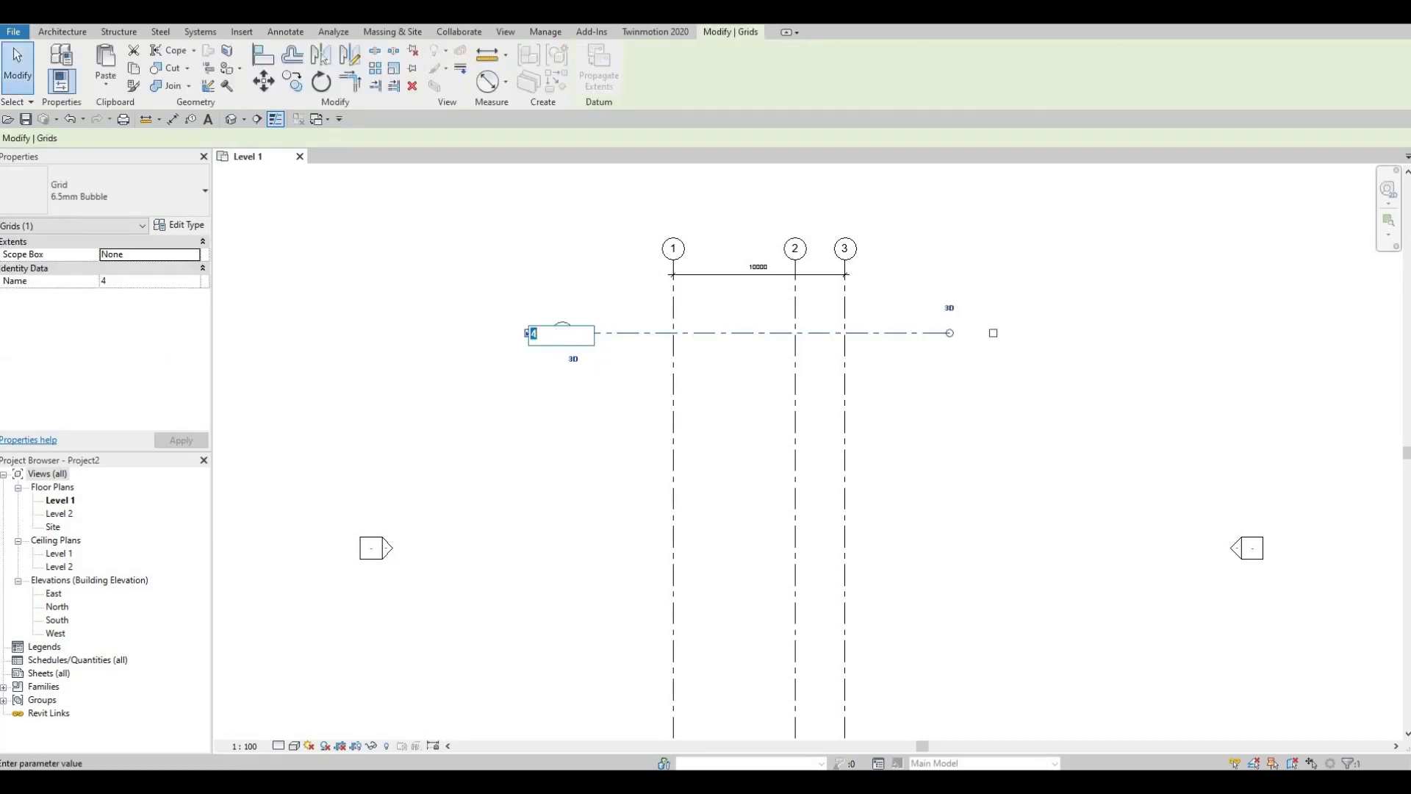
text(A)
key(Return)
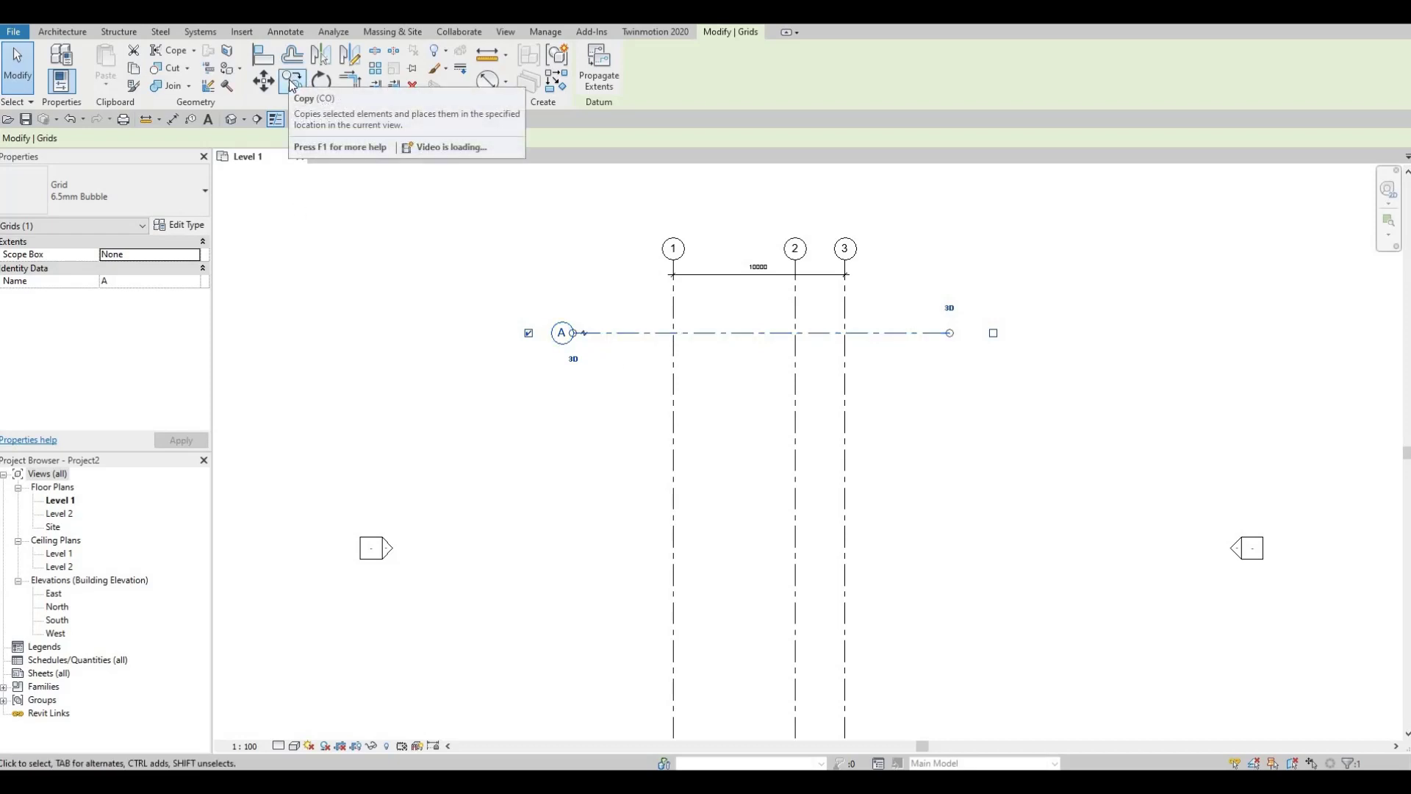
Step: Multi-copy grid A downward with the CO command to place grids B and C, 6900 and 5100 apart
key(c)
key(o)
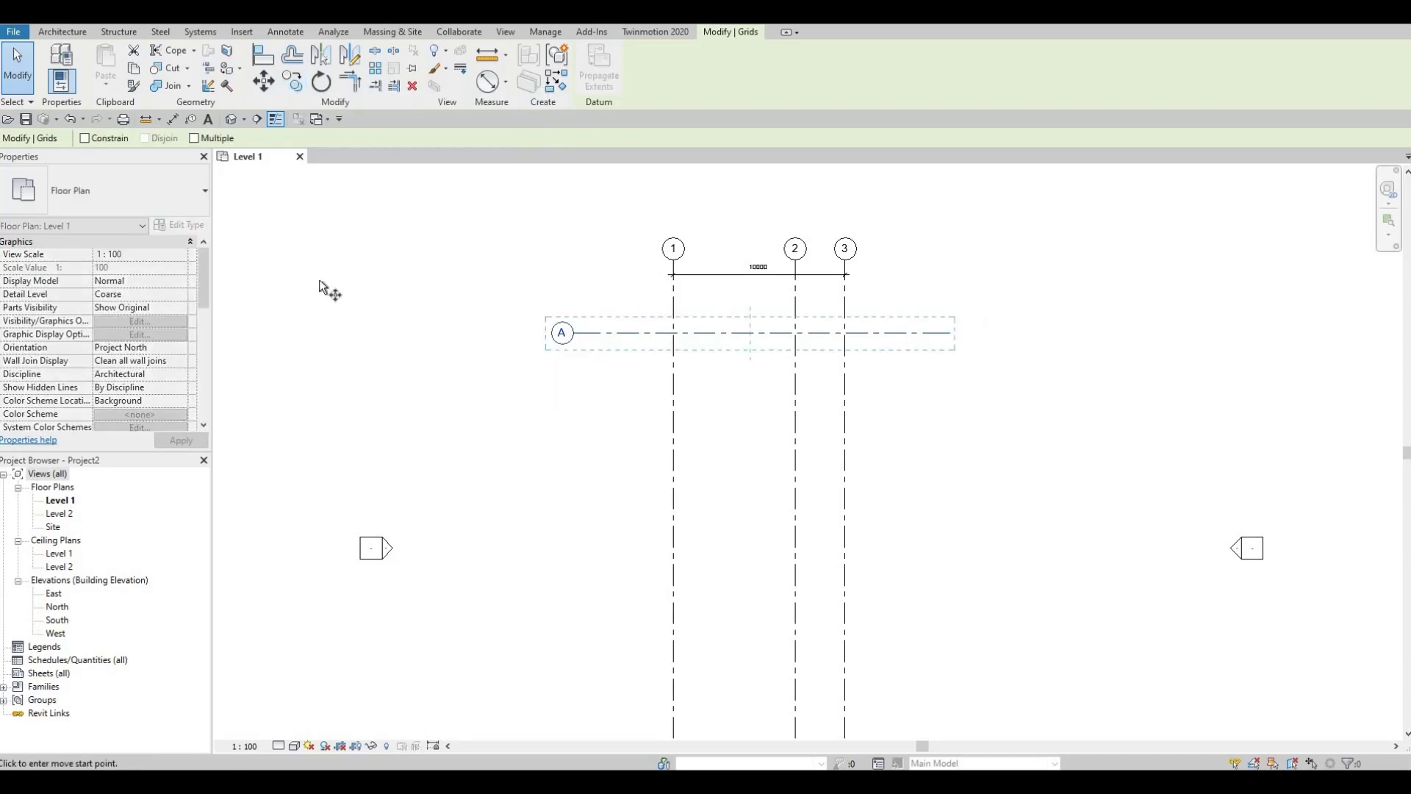
click(195, 138)
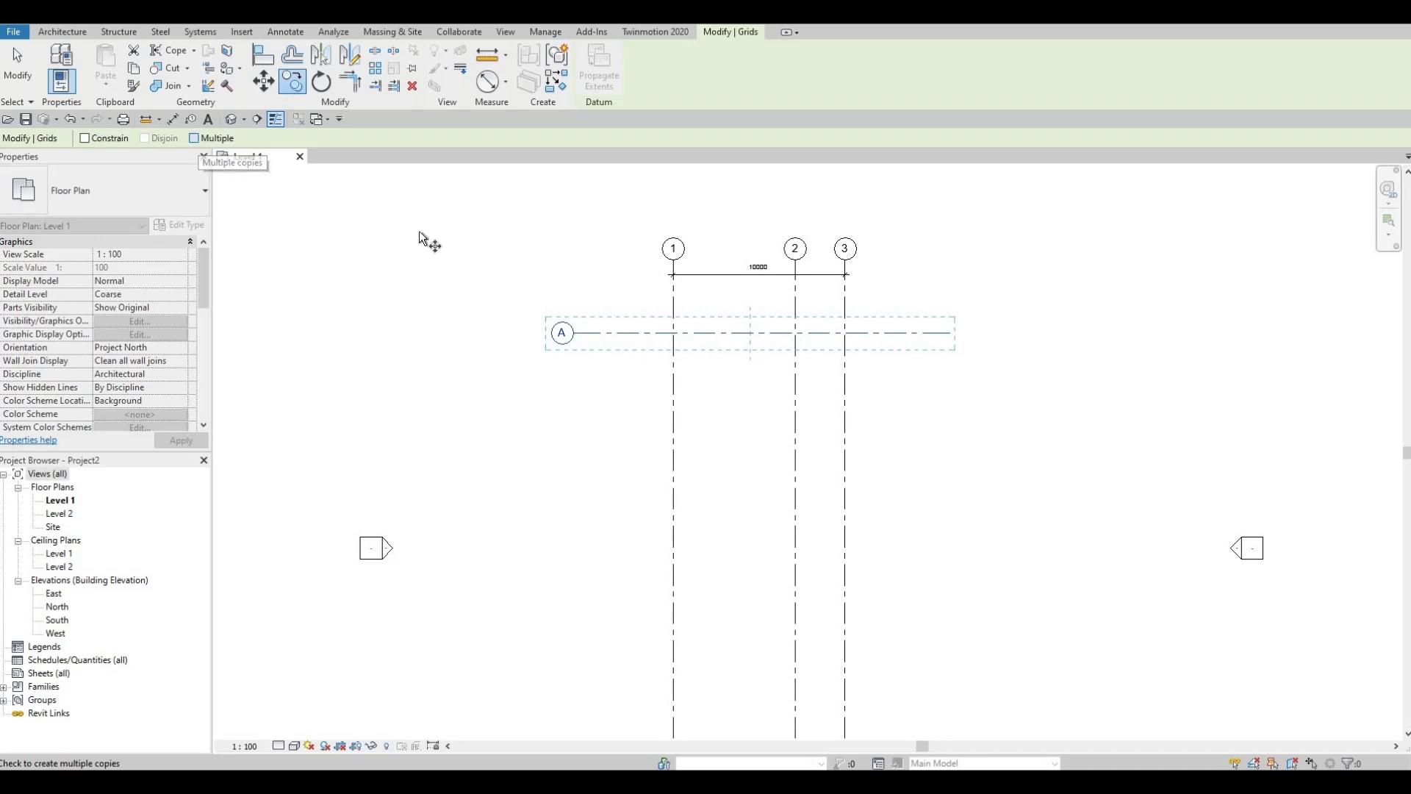
click(600, 334)
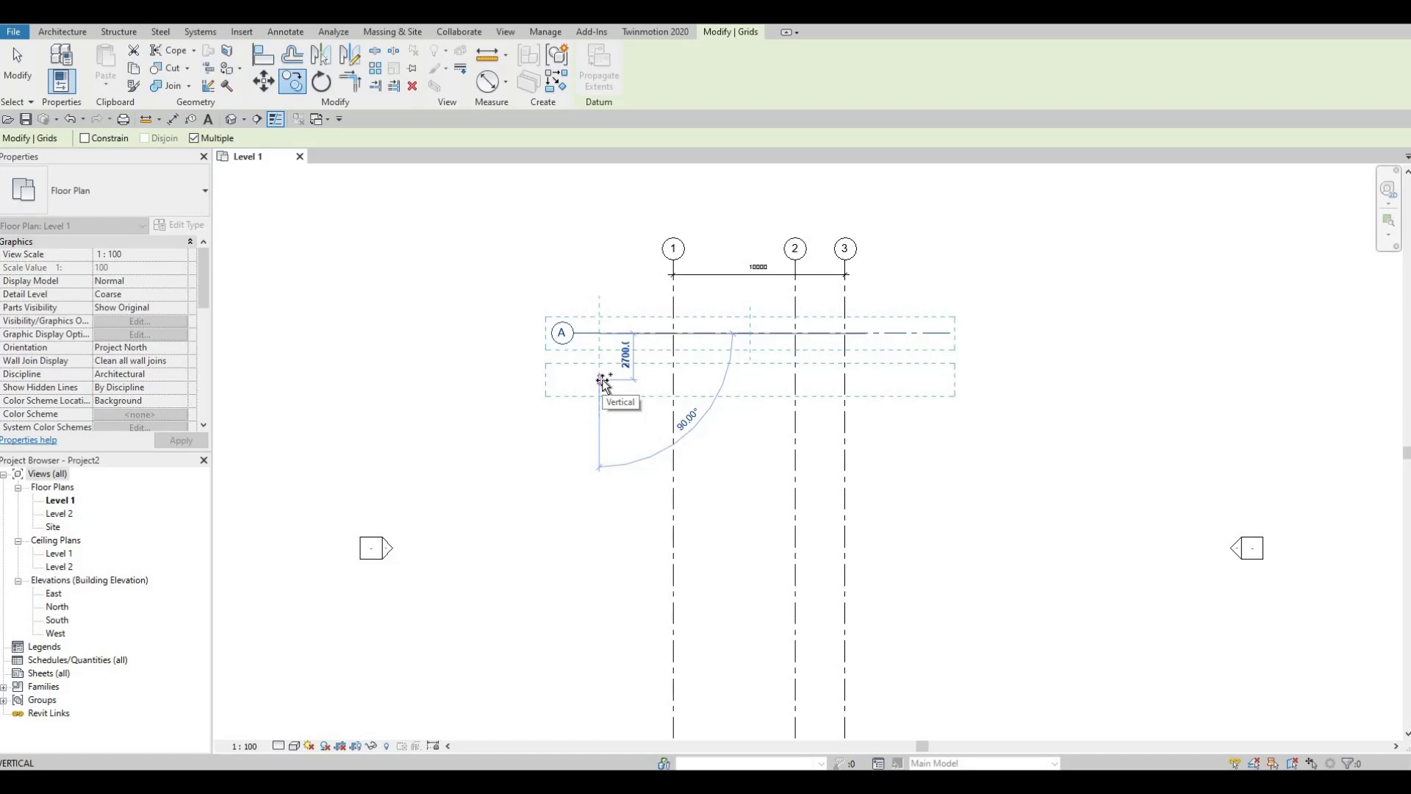
text(4200)
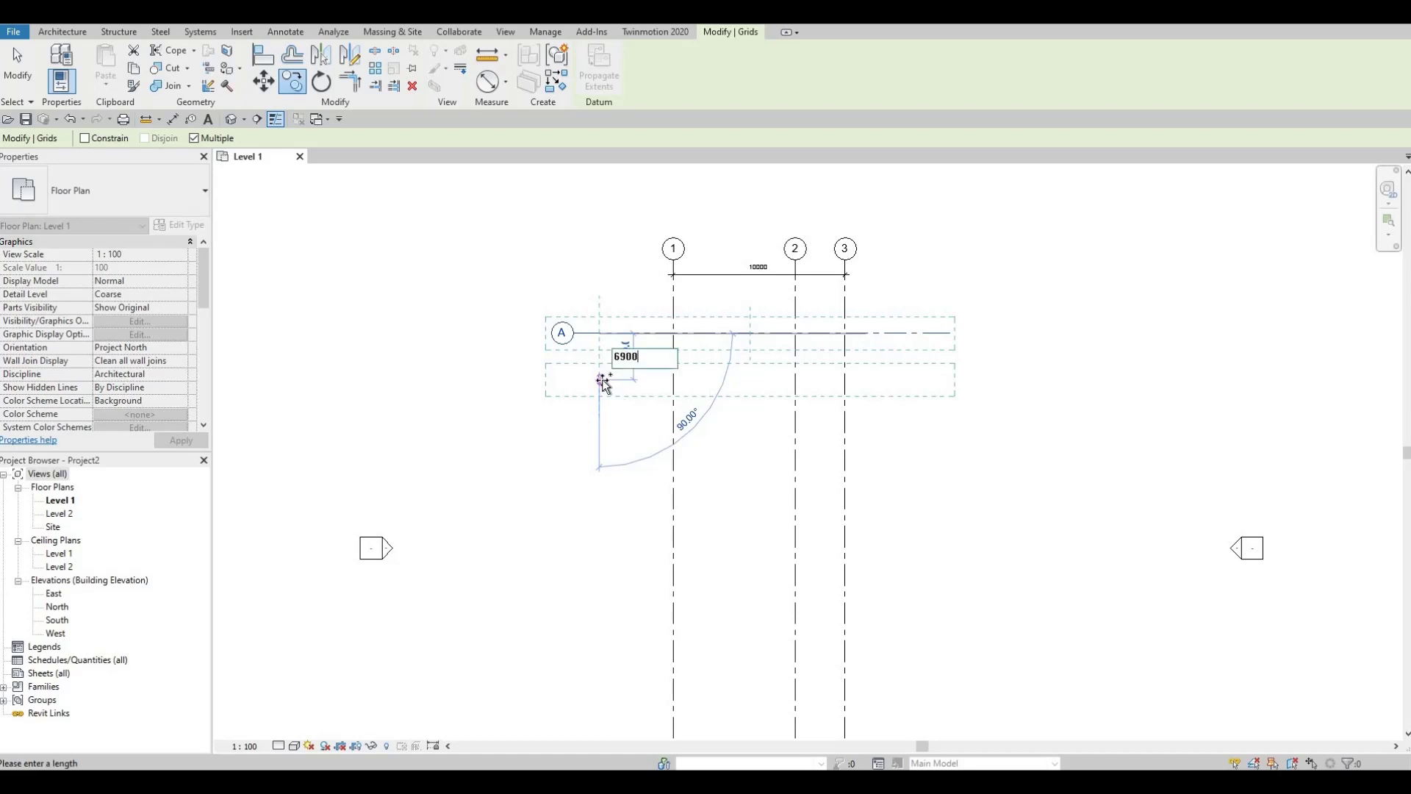
key(Return)
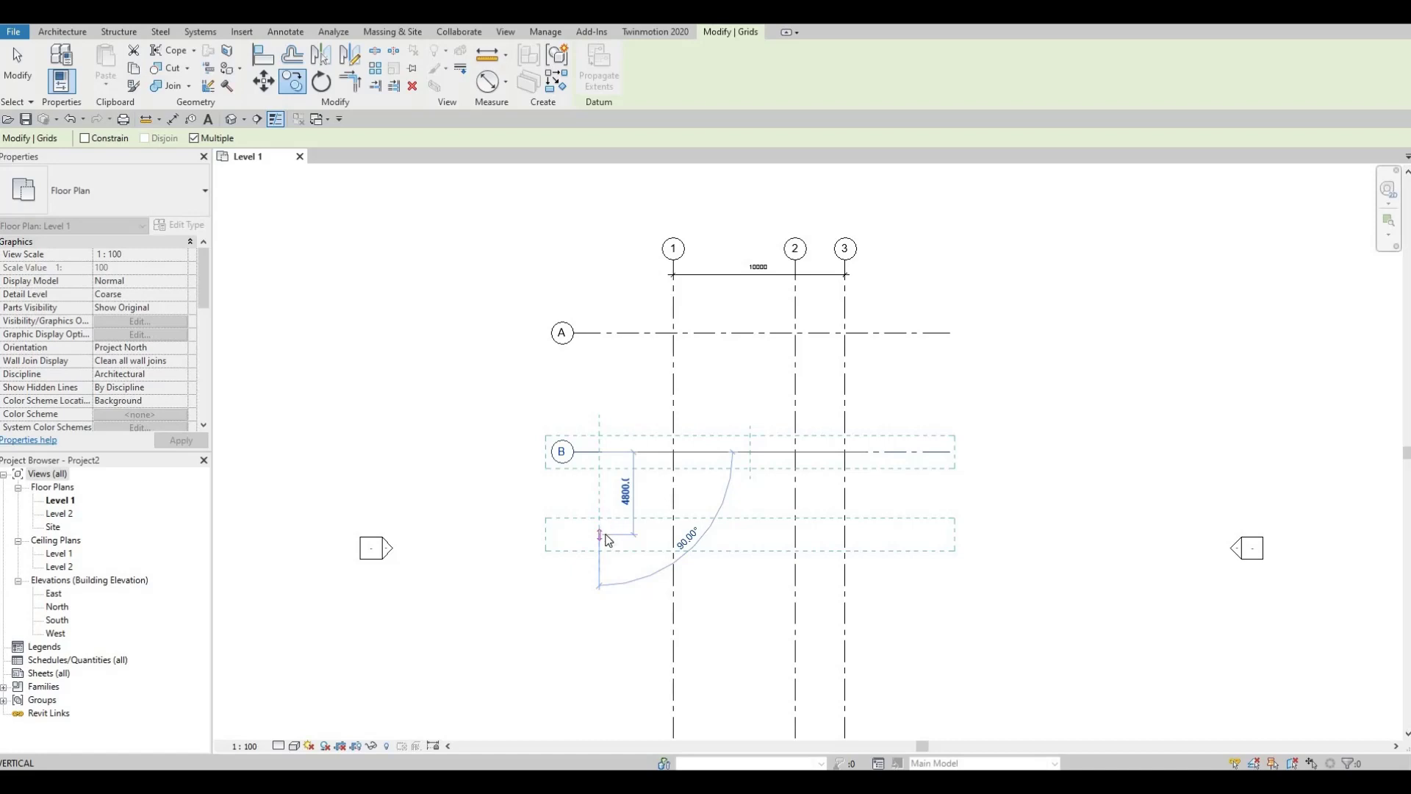
text(5100)
key(Return)
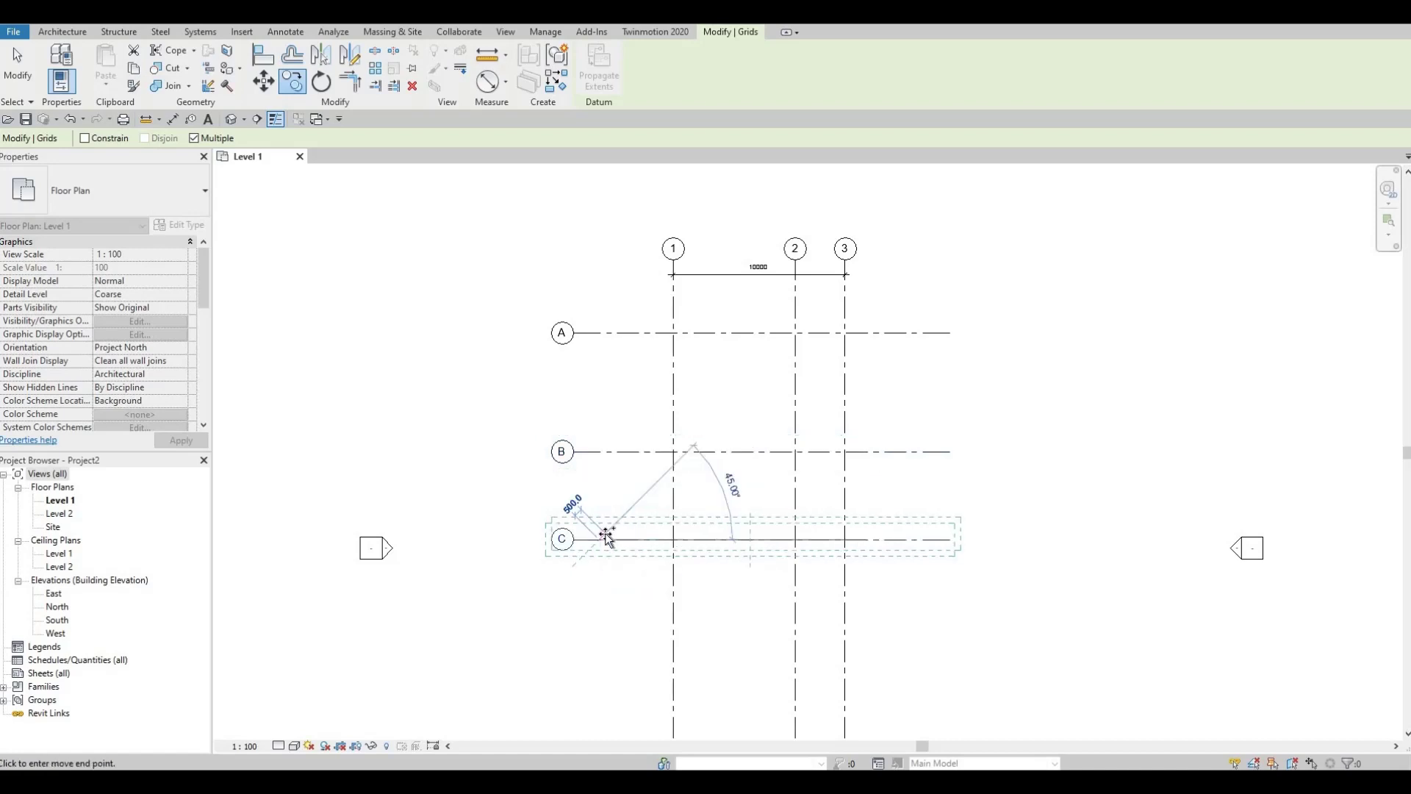
key(Escape)
key(Escape)
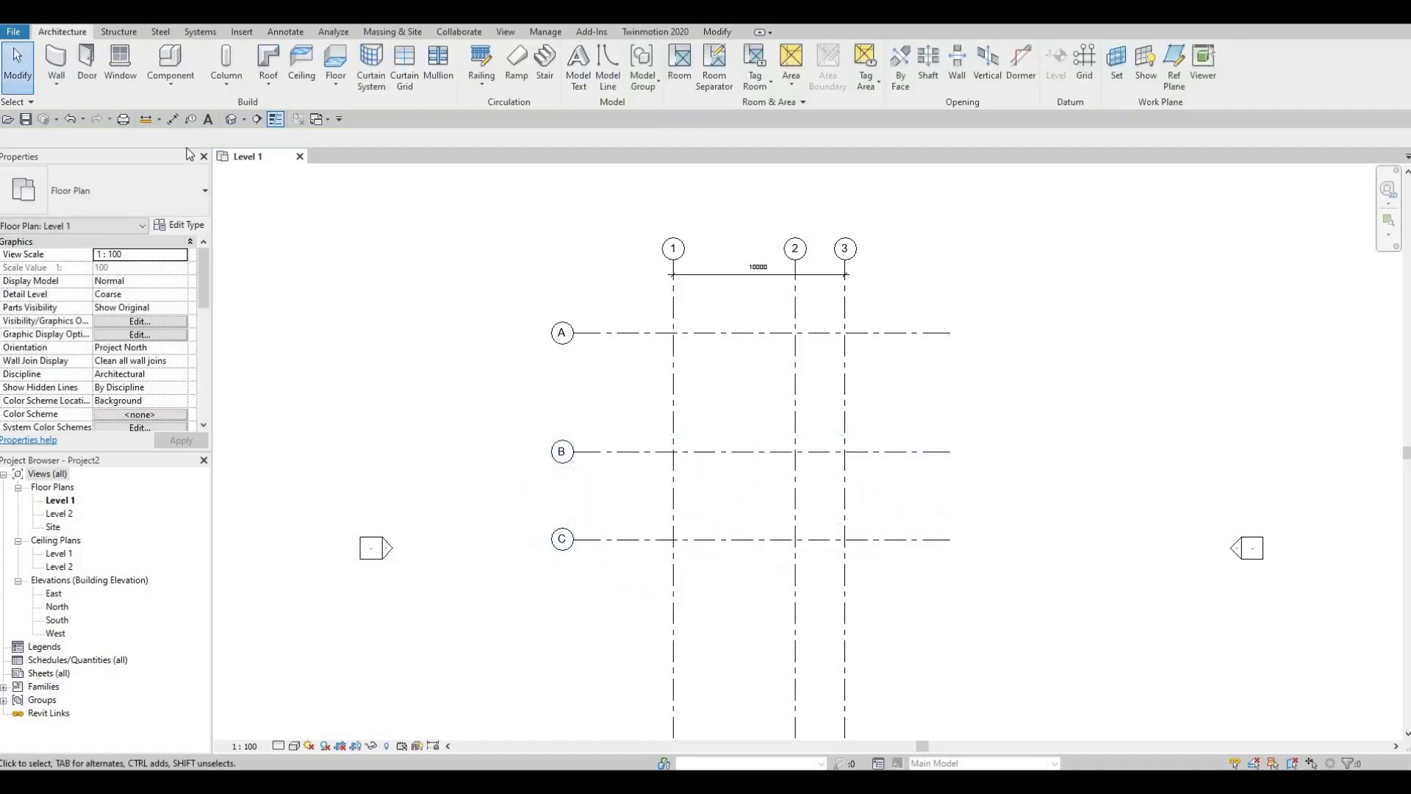
Step: Dimension A to C at 12000 overall, then grids 1–2 at 7100 and 2–3 at 2900
click(172, 118)
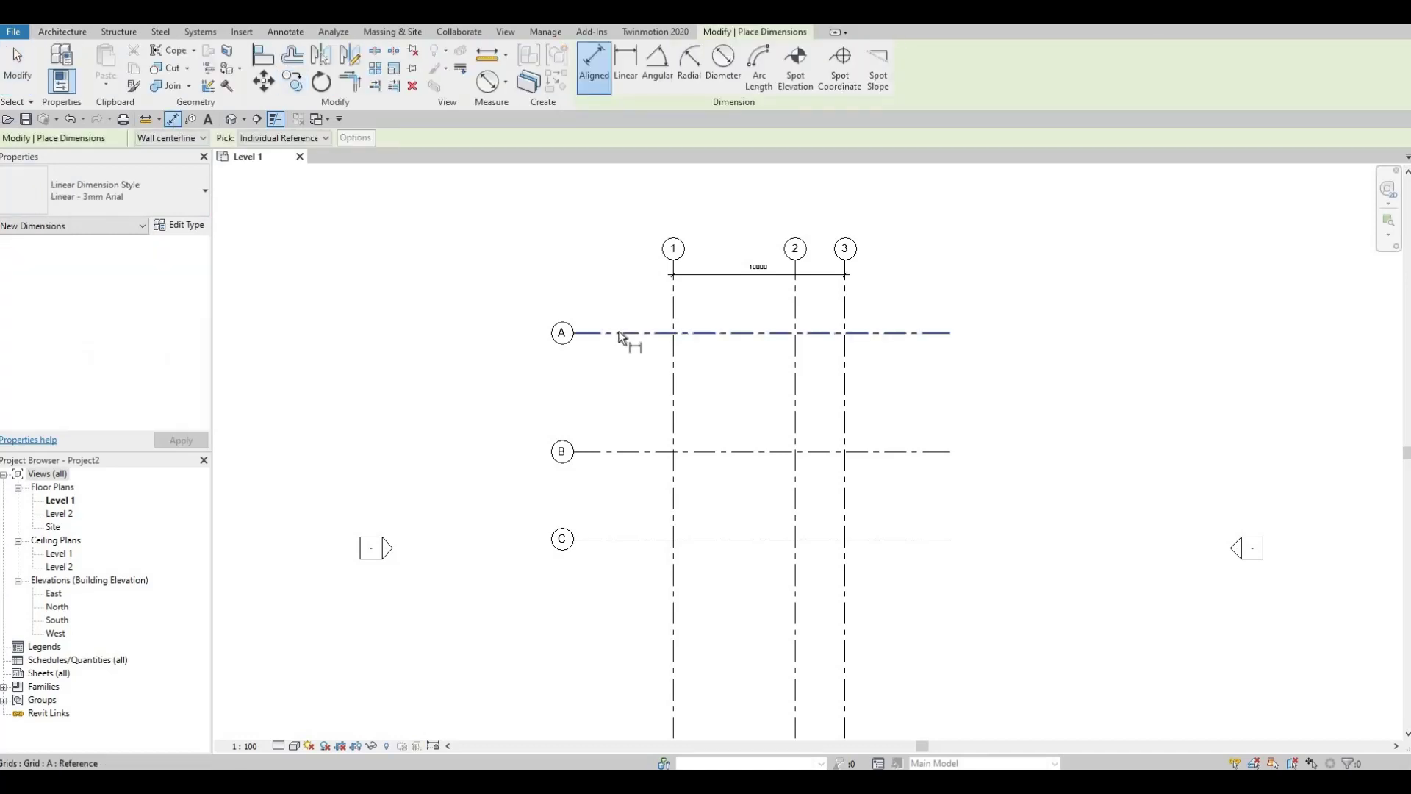
click(620, 334)
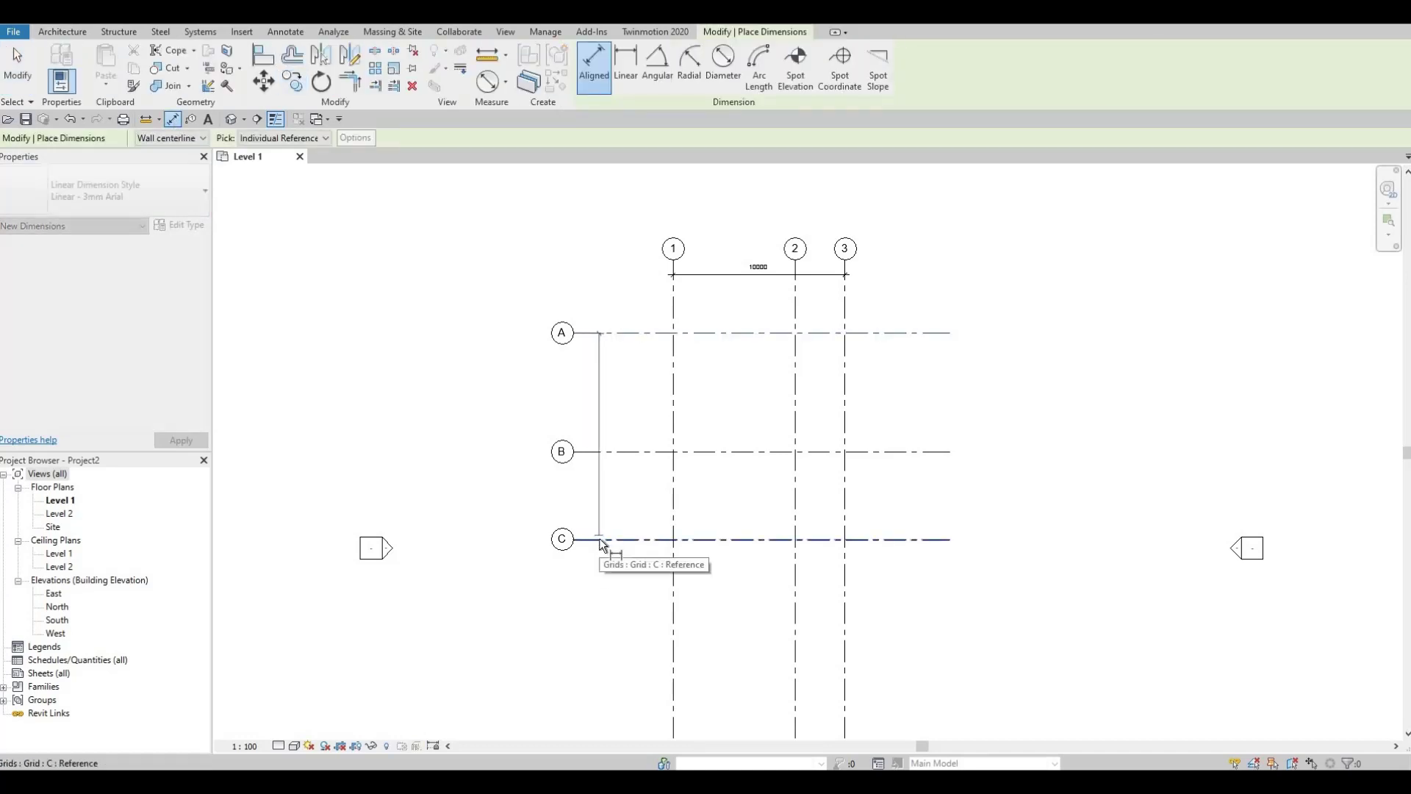
click(598, 538)
click(591, 516)
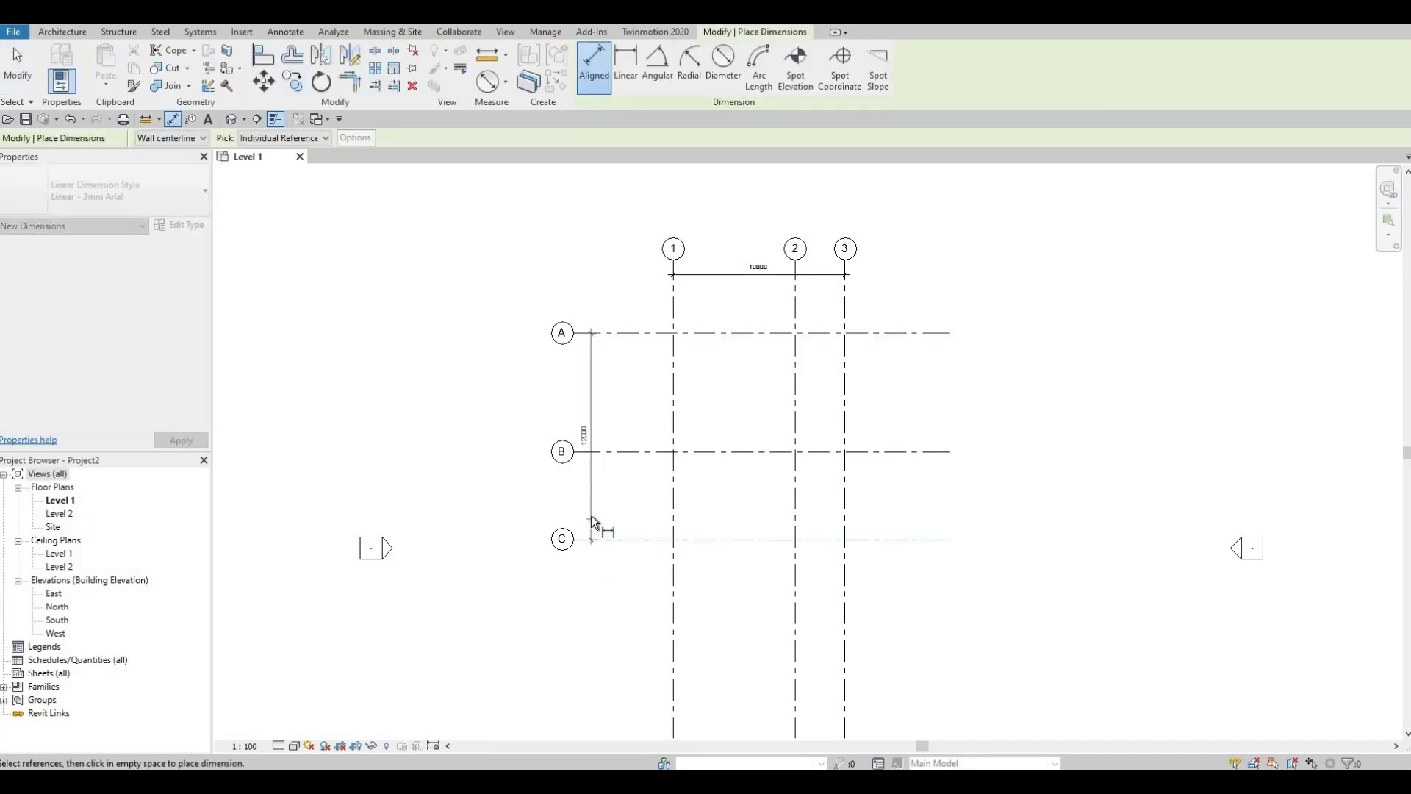
click(673, 291)
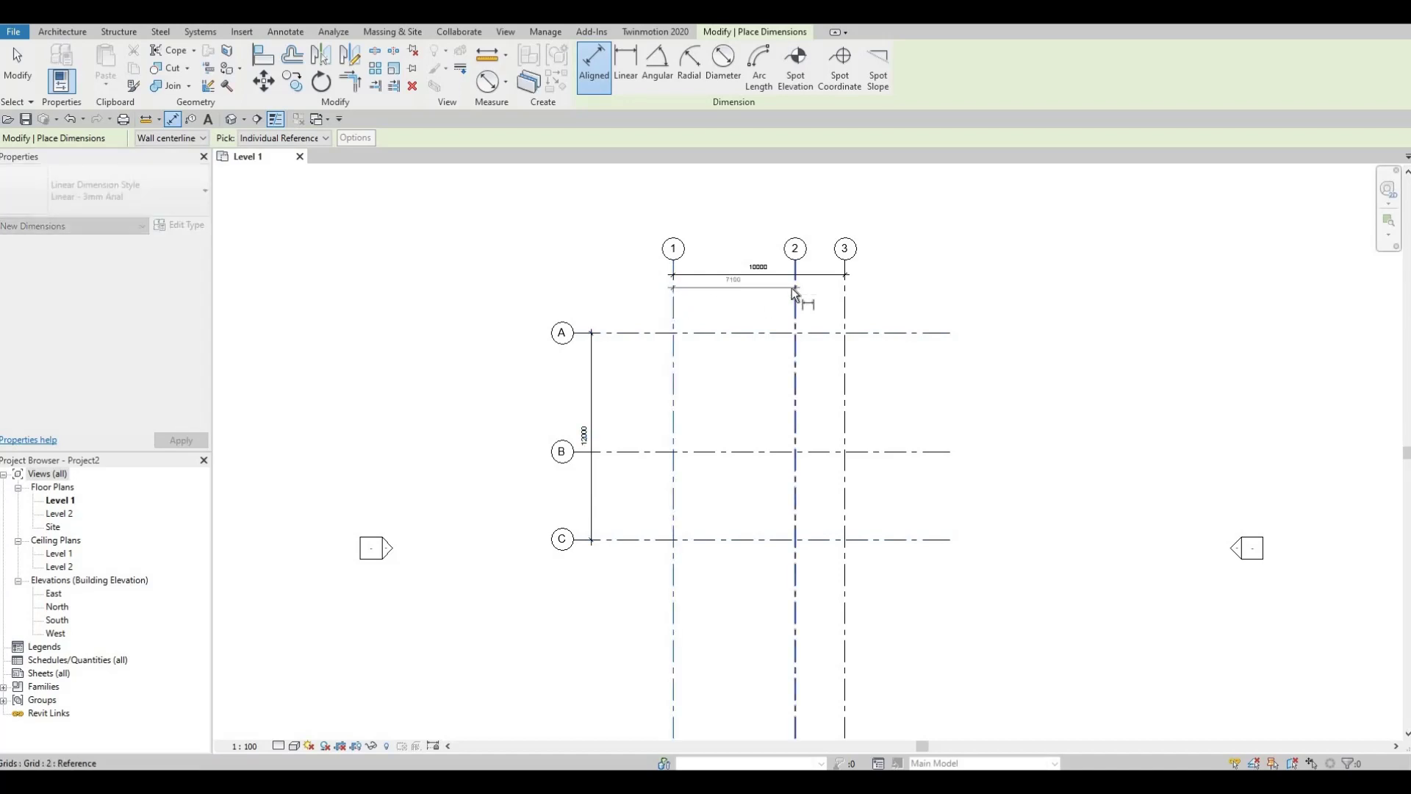
click(794, 293)
scroll(793, 300, up, 2)
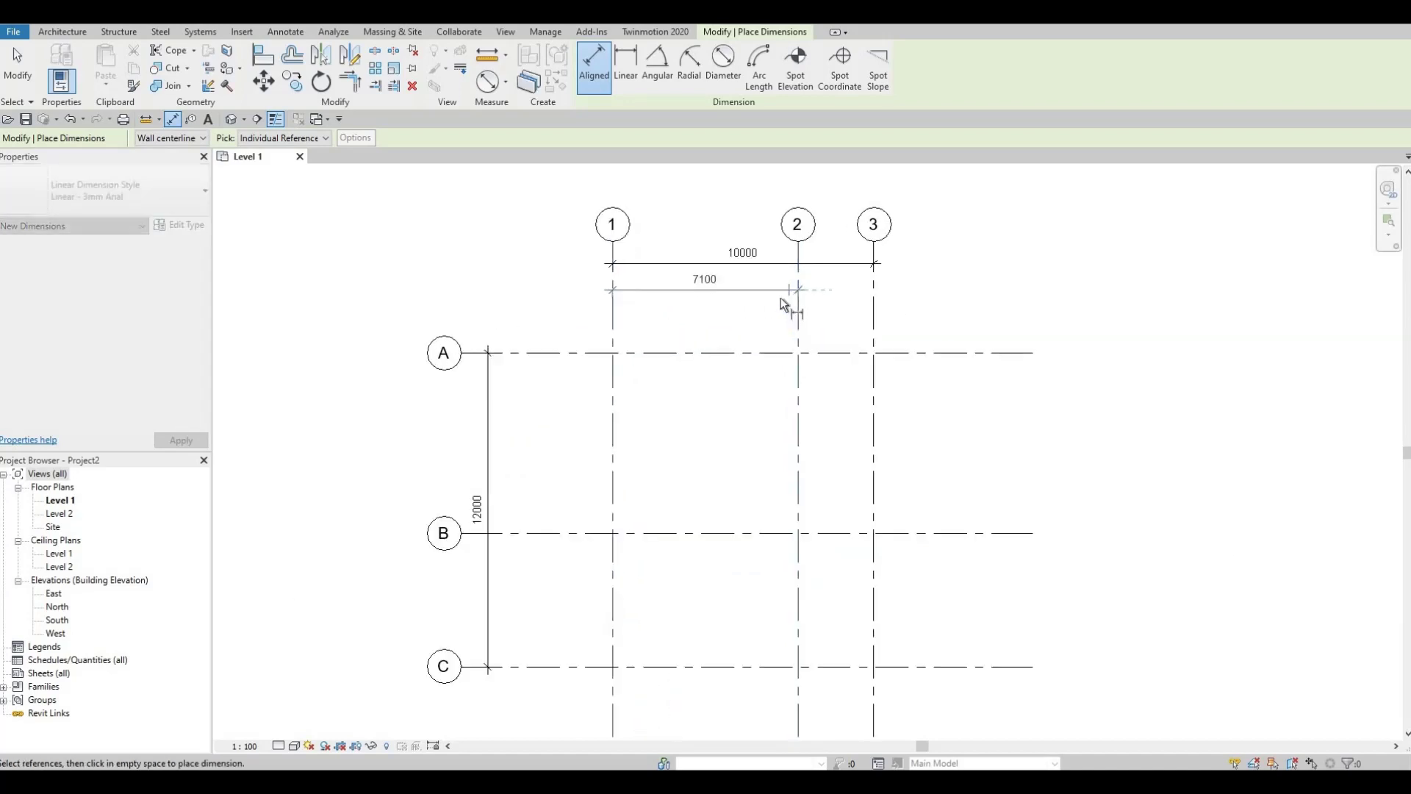
click(786, 292)
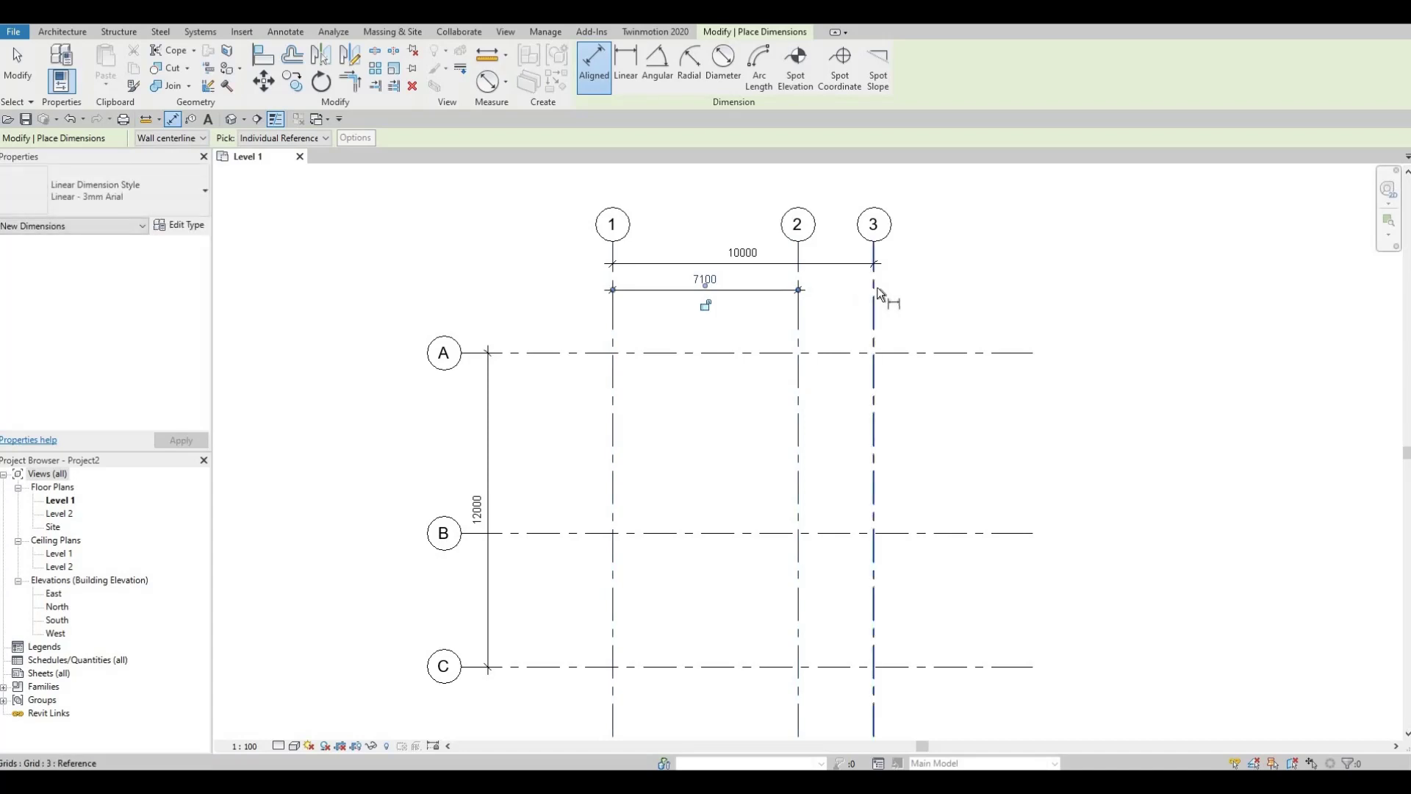
click(875, 289)
click(799, 292)
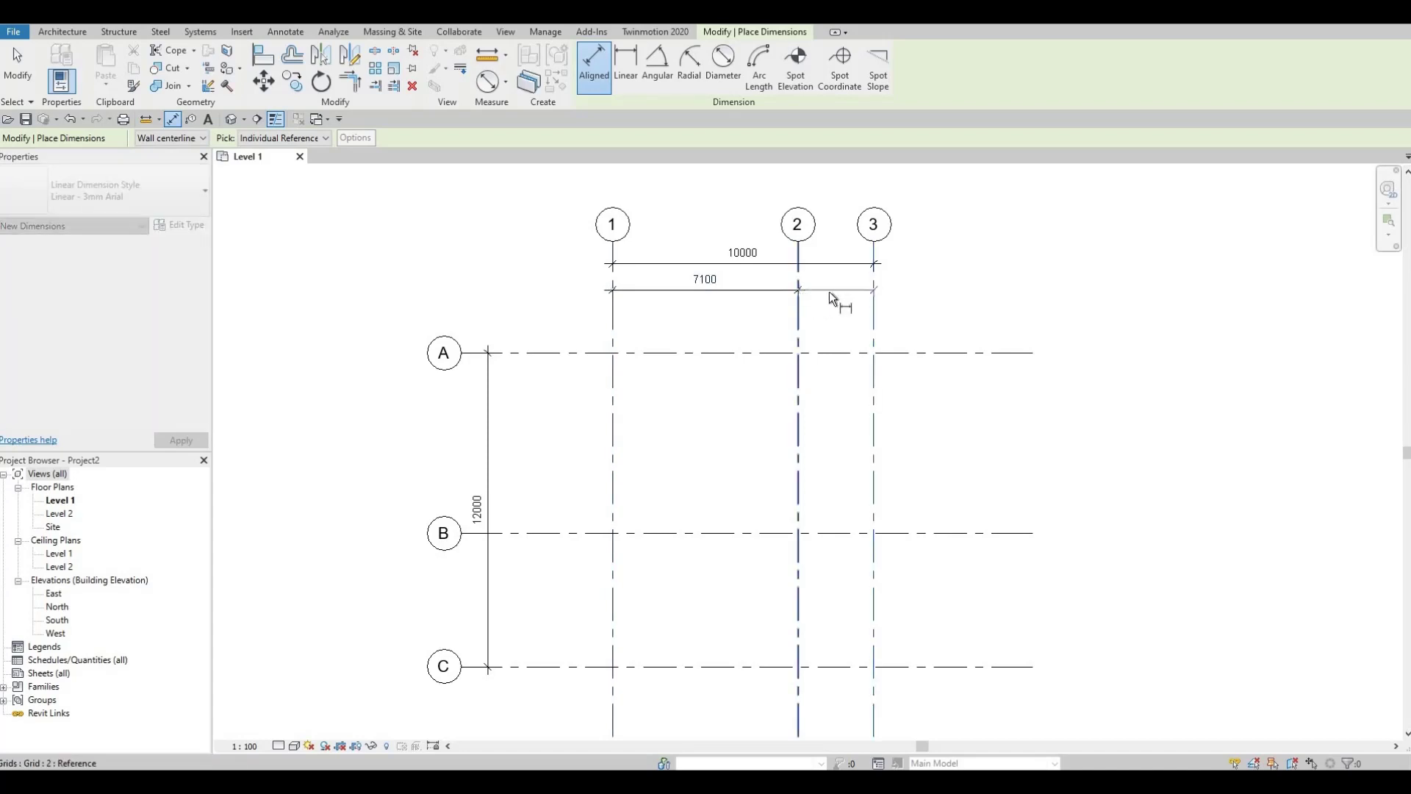
click(829, 291)
Step: Add the 6900 and 5100 row dimensions between grids A–B and B–C
click(566, 352)
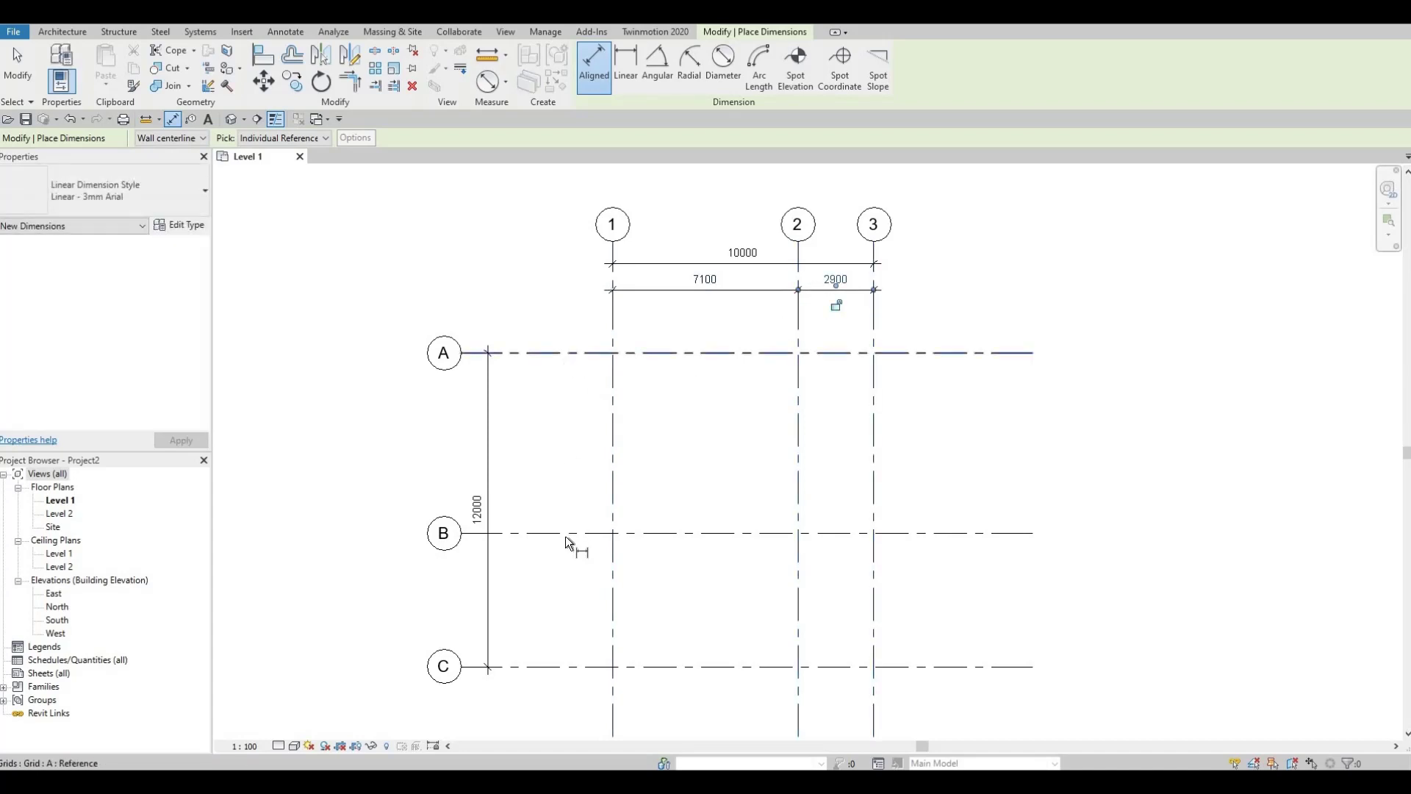
click(565, 534)
click(537, 484)
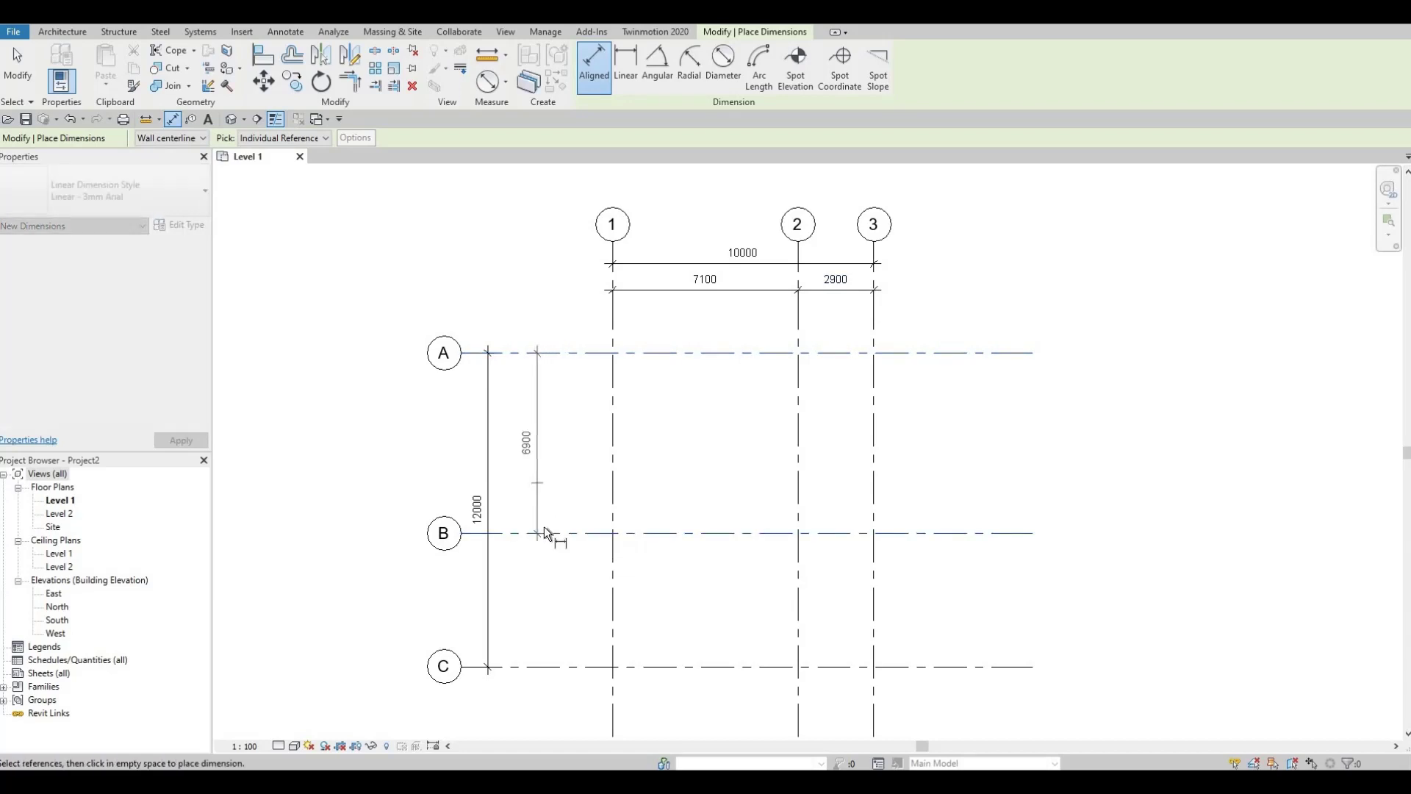
click(557, 542)
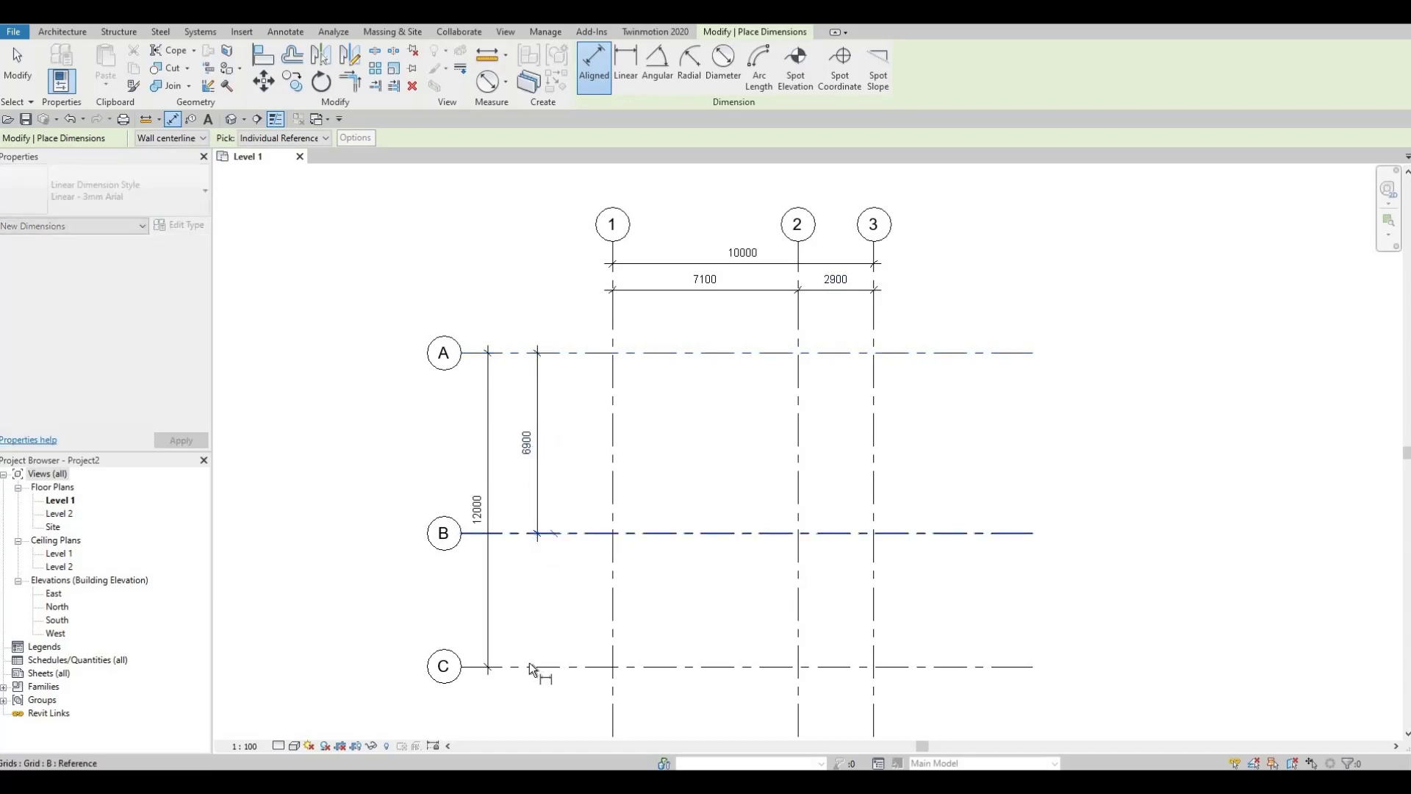
click(535, 667)
click(540, 610)
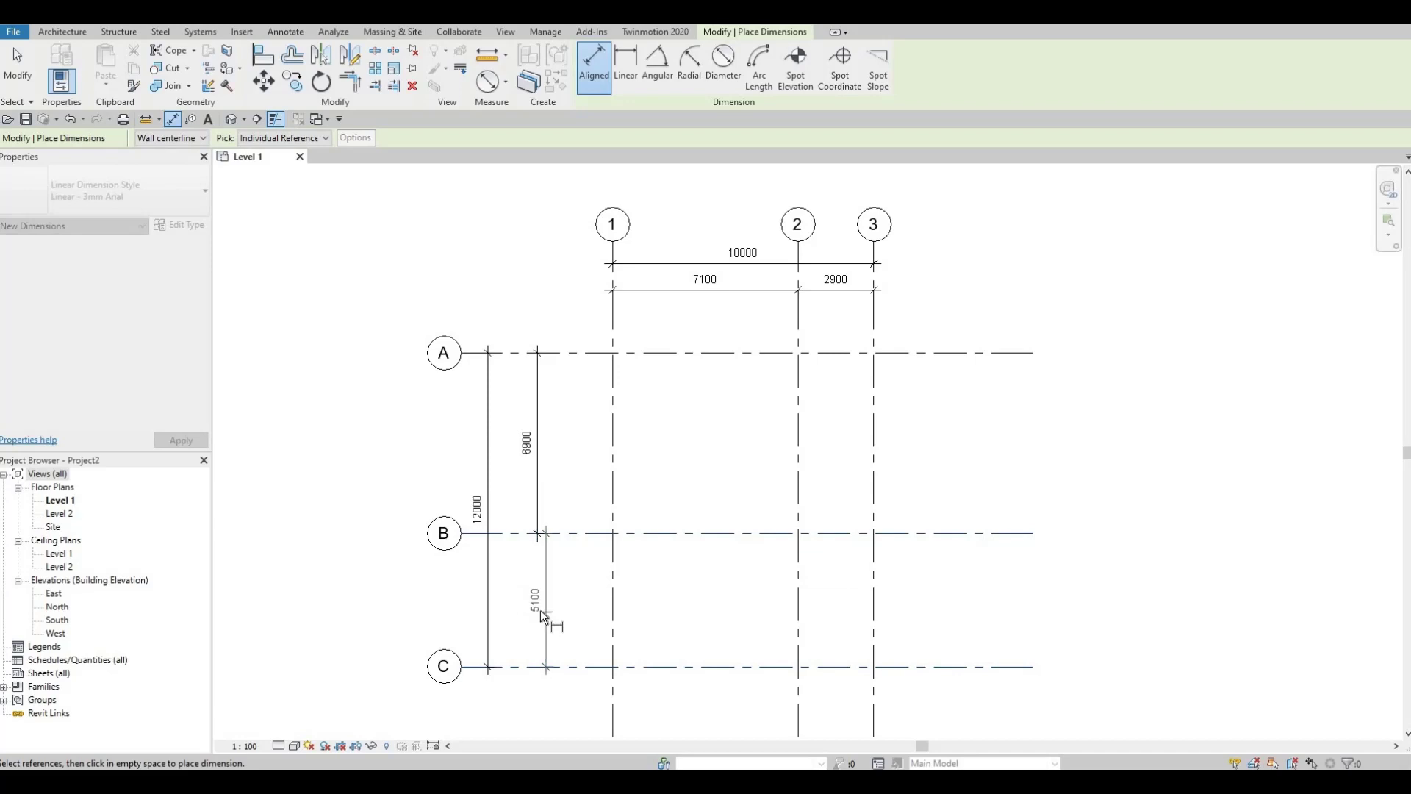
key(Escape)
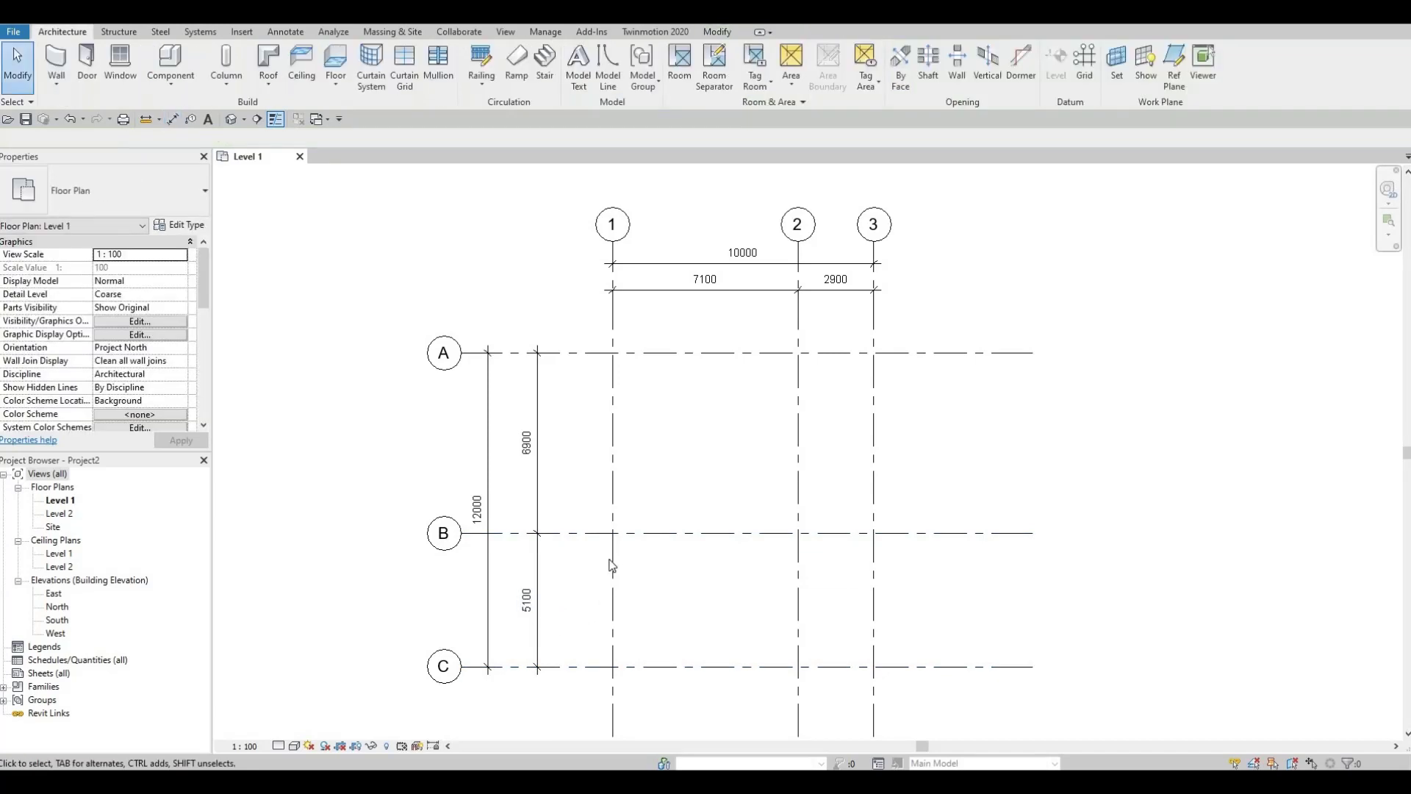
Step: Switch to the South elevation from the Project Browser's Elevations list
mouse_move(583, 586)
middle_down()
mouse_move(637, 542)
mouse_move(596, 572)
middle_up()
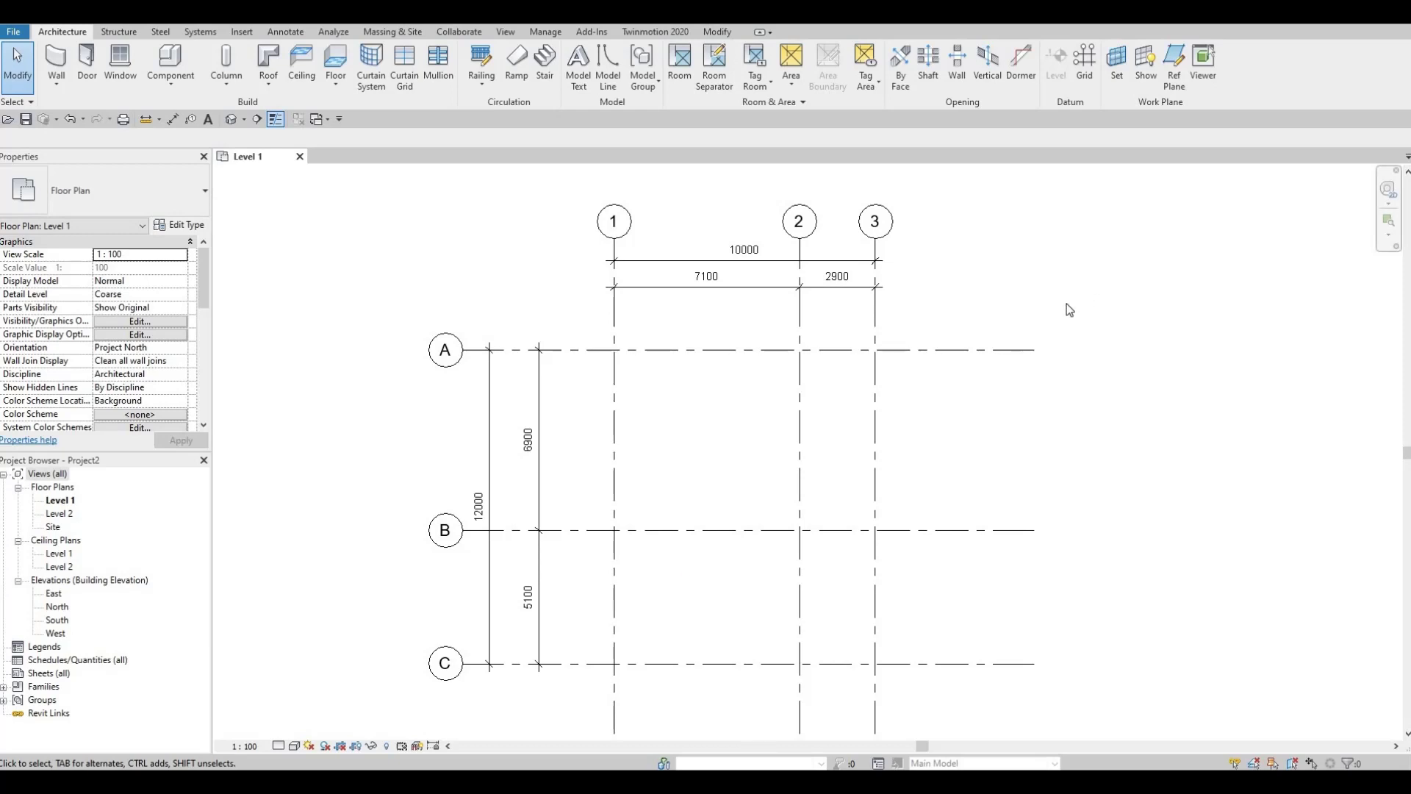
click(58, 65)
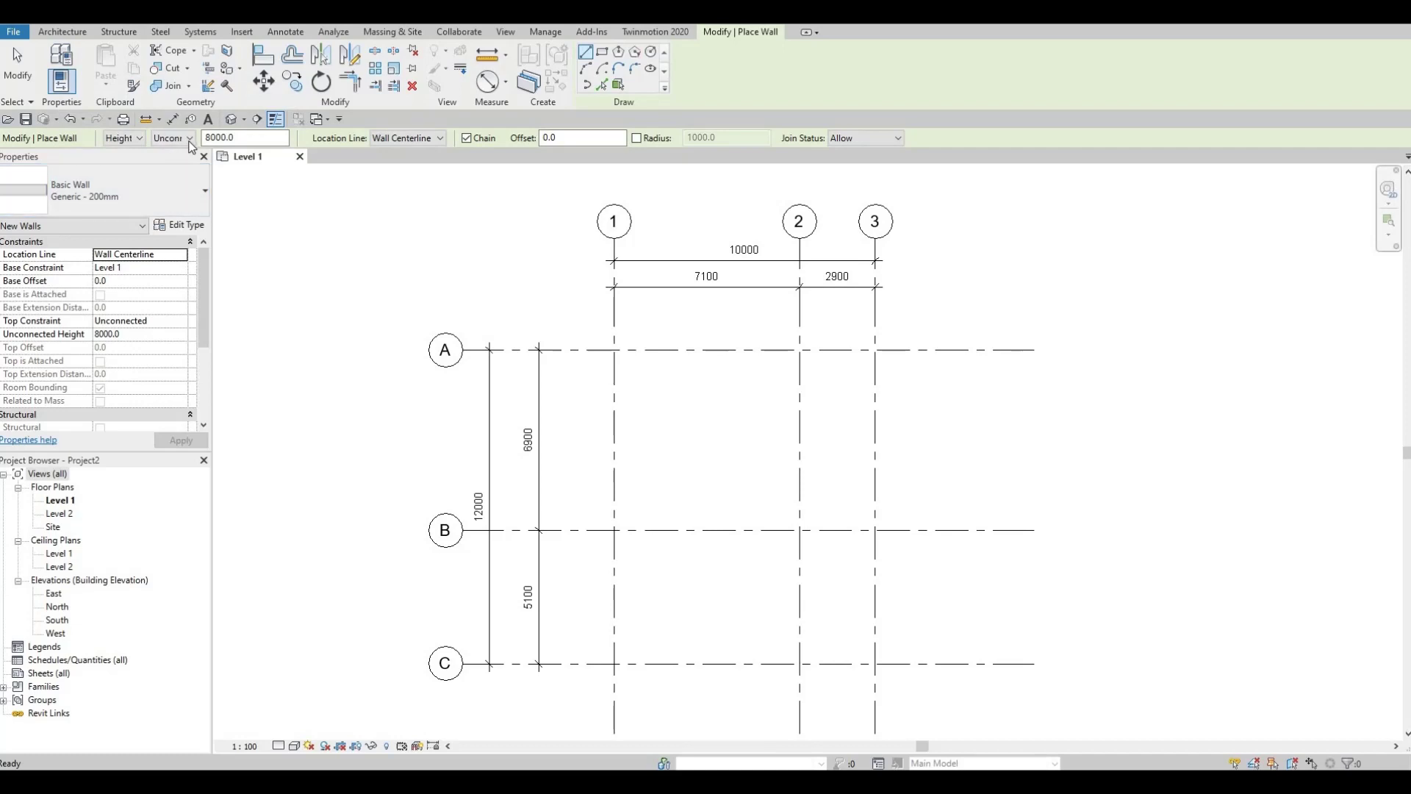
key(Escape)
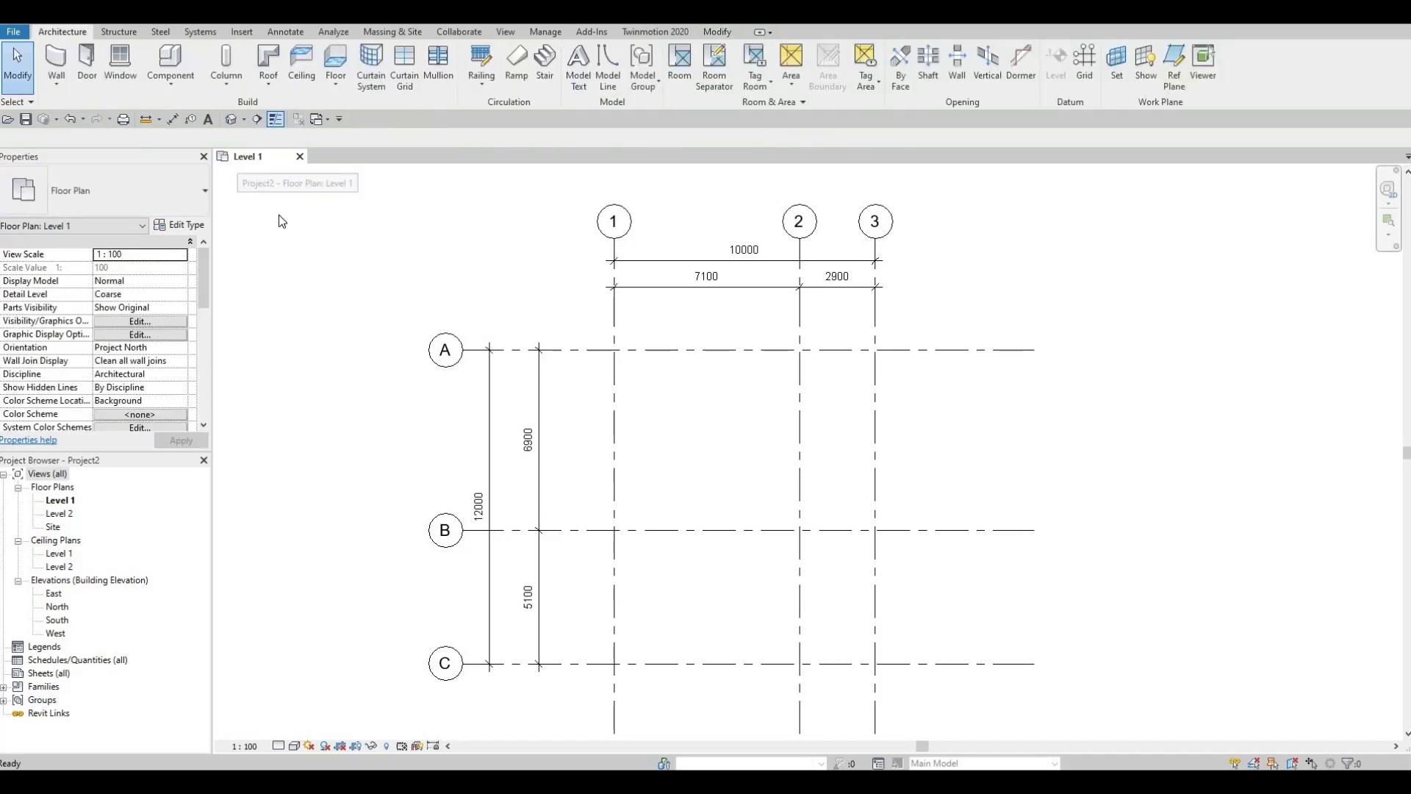
double_click(56, 621)
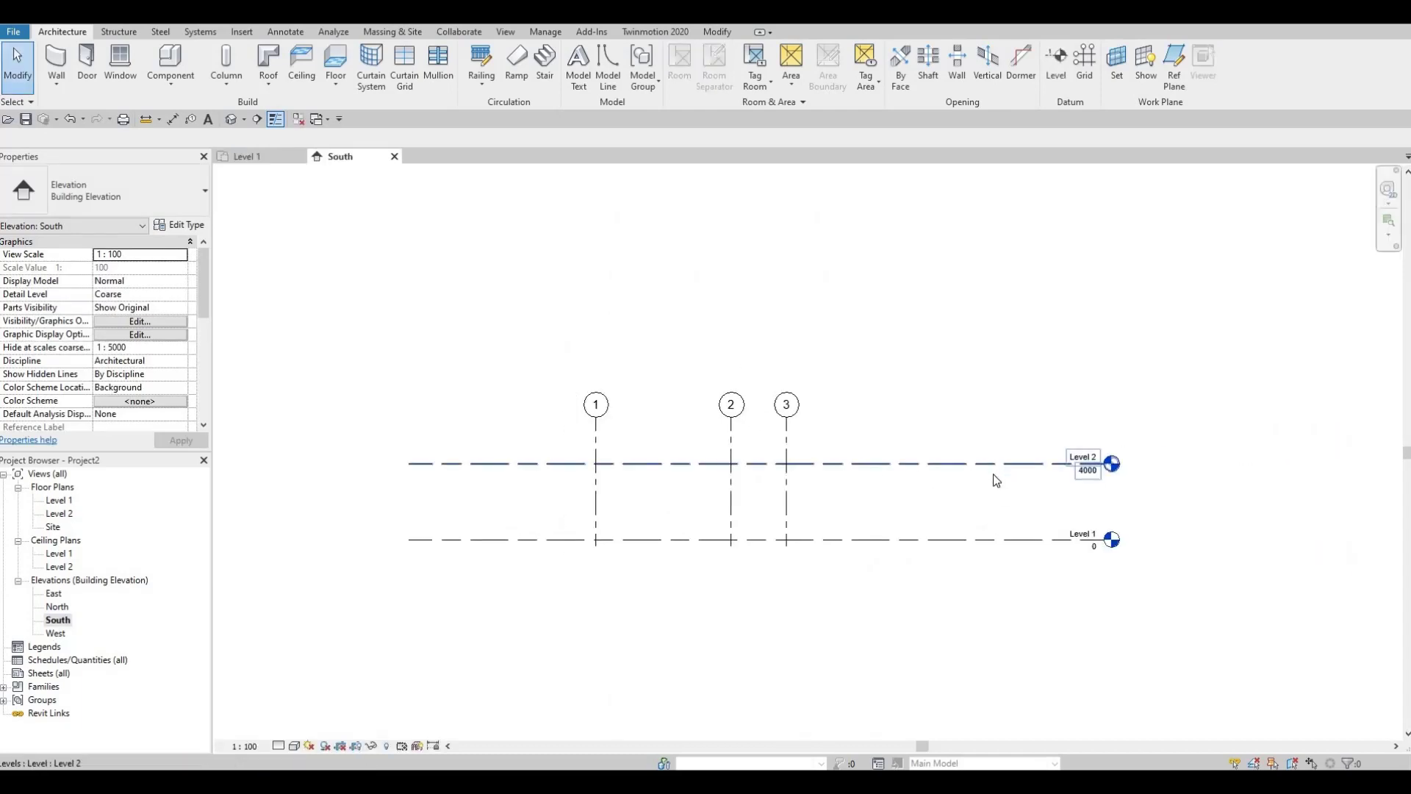
Step: Change Level 2's elevation label from 4000 to 3200 in the South elevation
click(1092, 472)
drag(1091, 472, 1091, 472)
key(Escape)
scroll(1089, 477, up, 5)
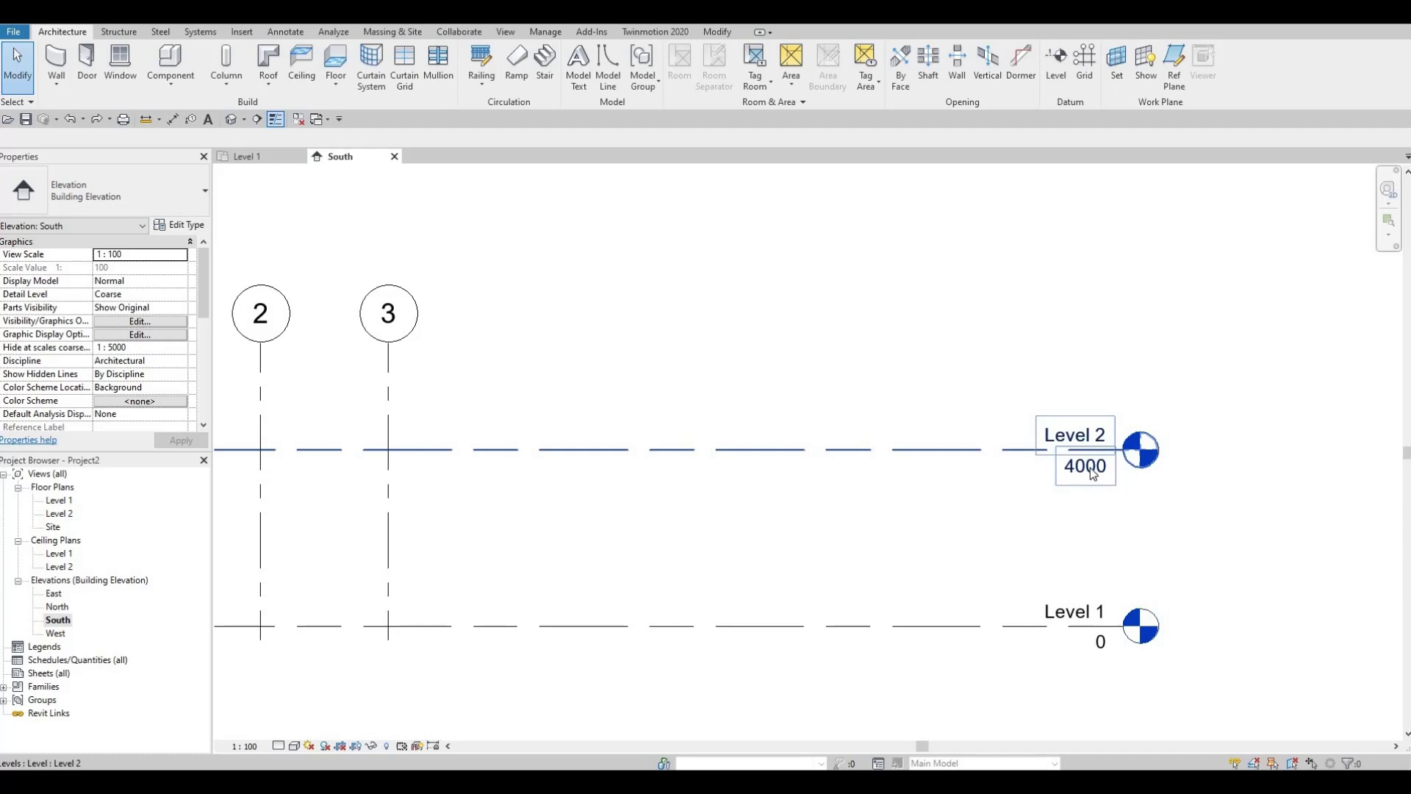
click(1091, 470)
click(1088, 477)
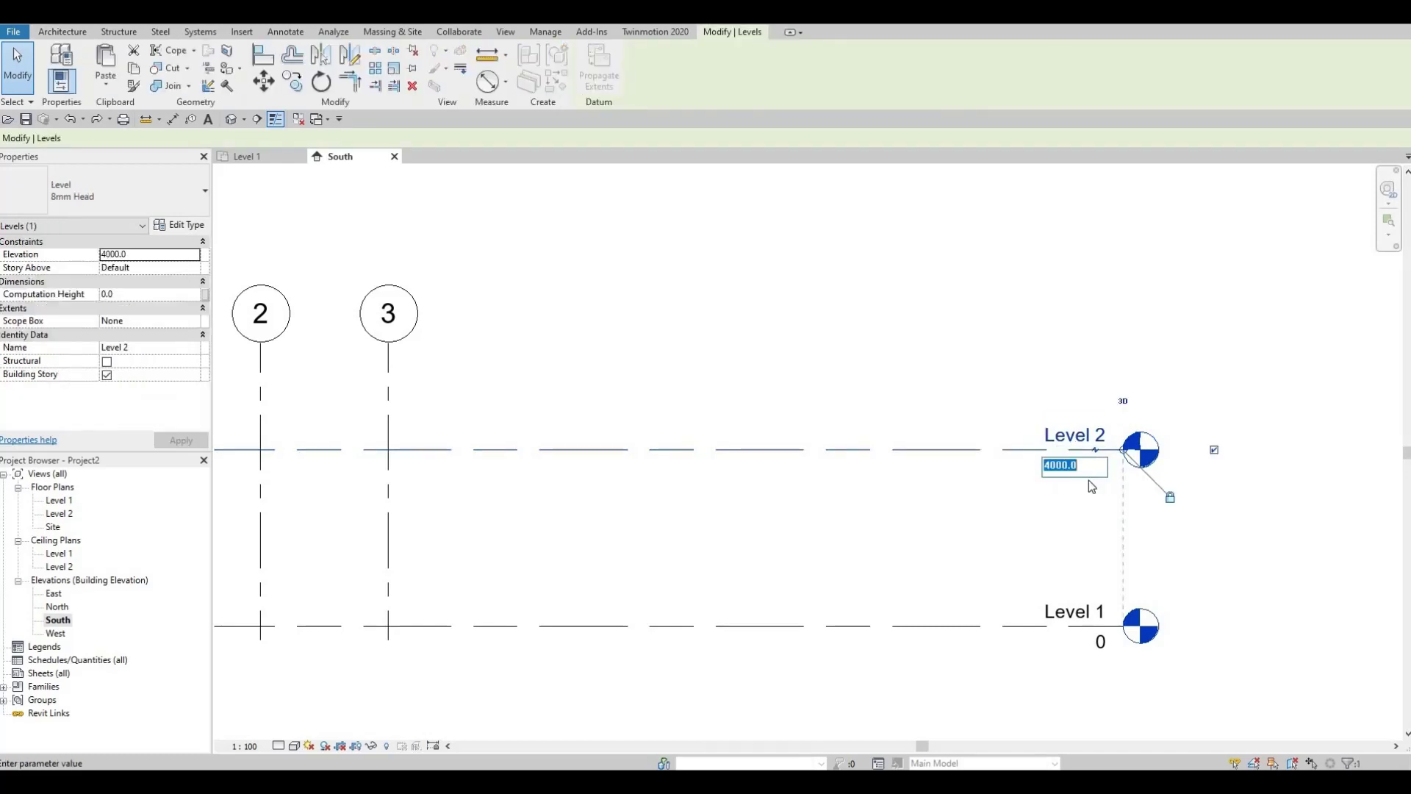
text(30)
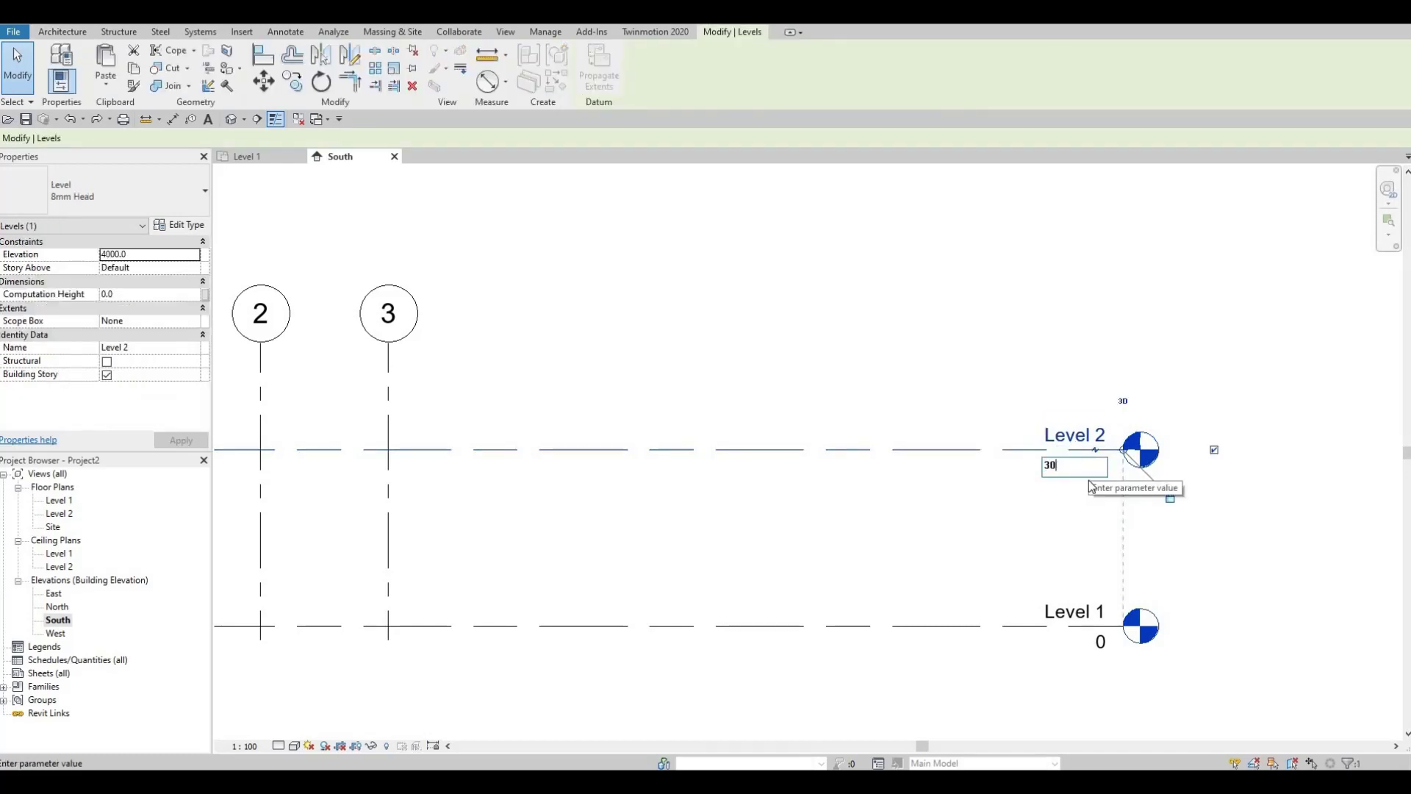
key(BackSpace)
text(200)
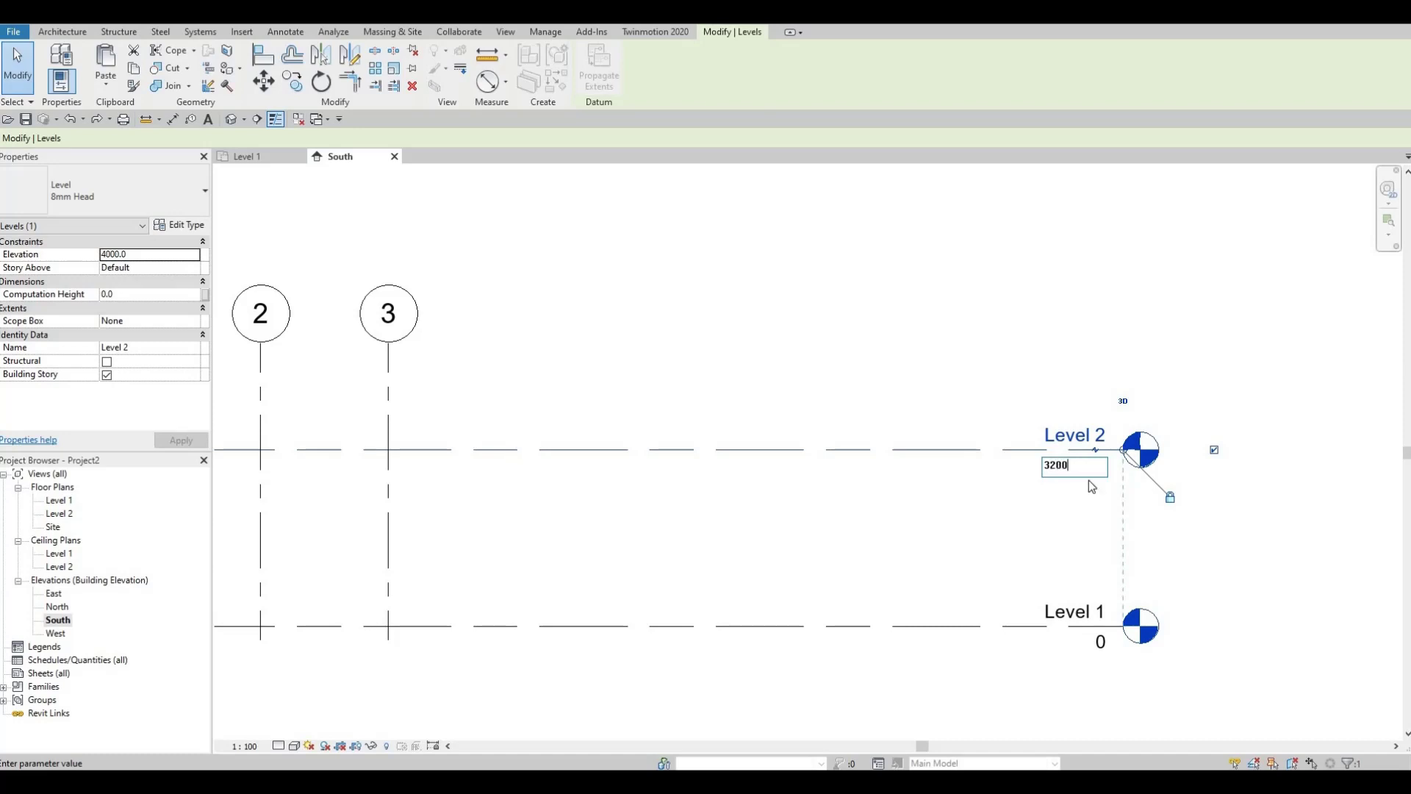
key(Return)
click(853, 403)
scroll(814, 434, down, 2)
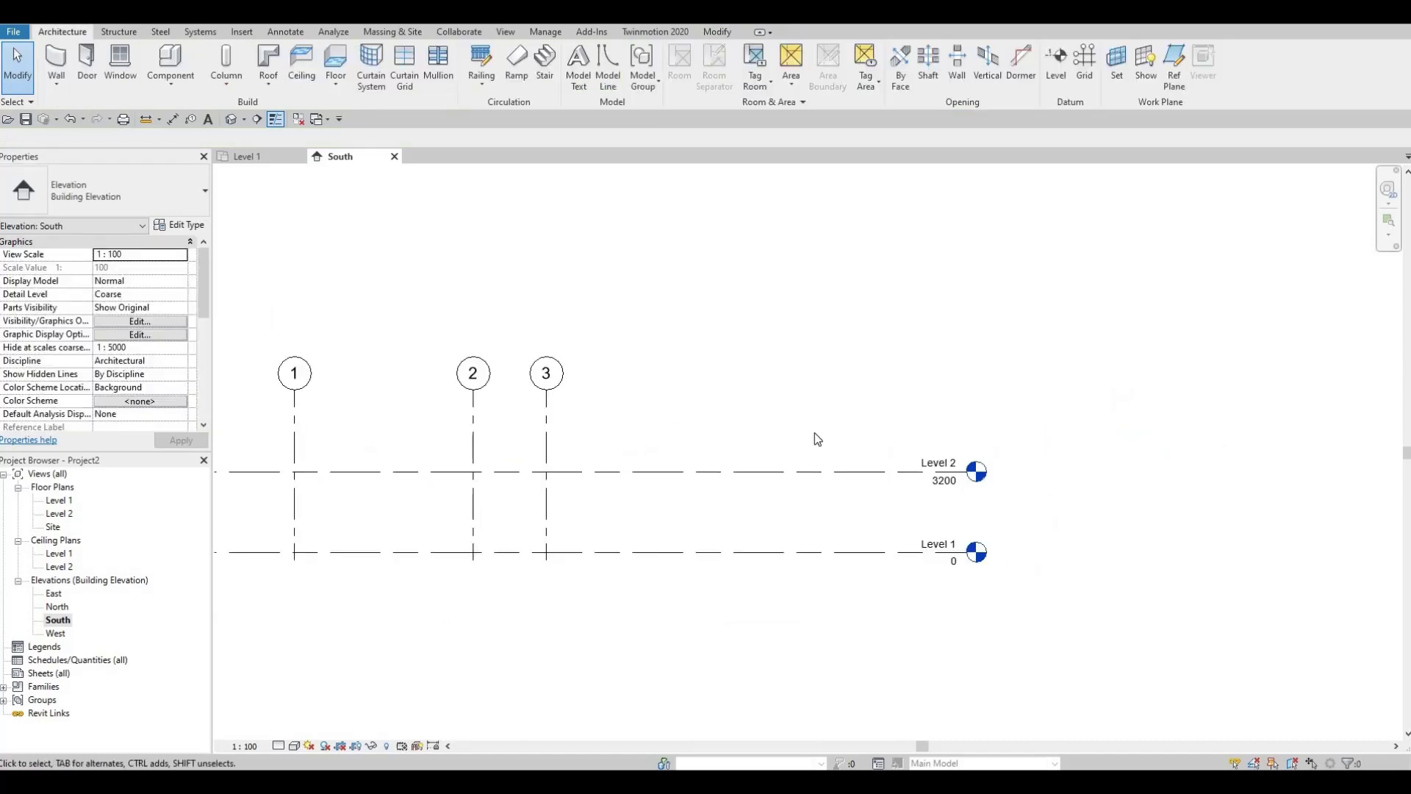
middle_drag(648, 479, 791, 503)
Step: Copy Level 2 up 3200 to create Level 3 at 6400
click(797, 491)
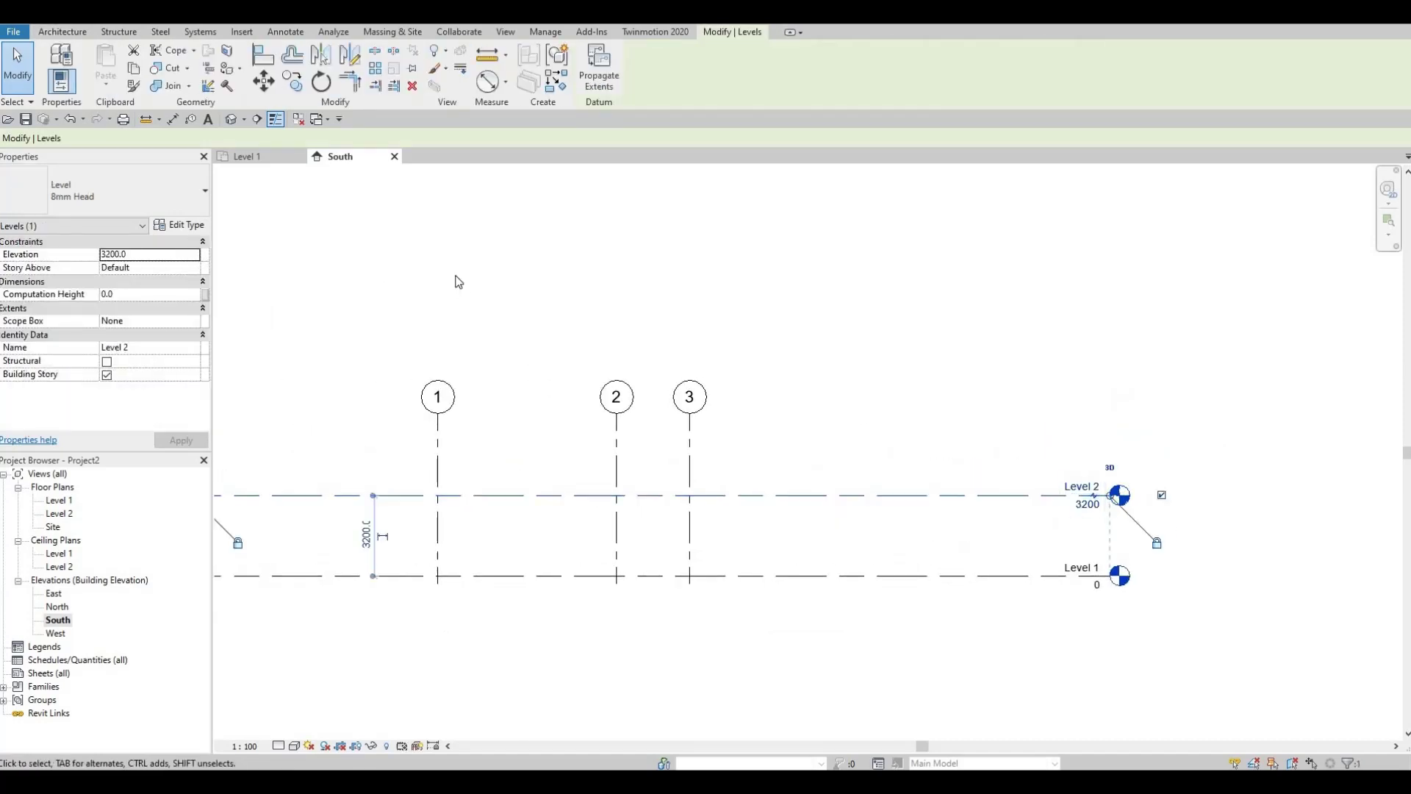
click(292, 81)
click(690, 461)
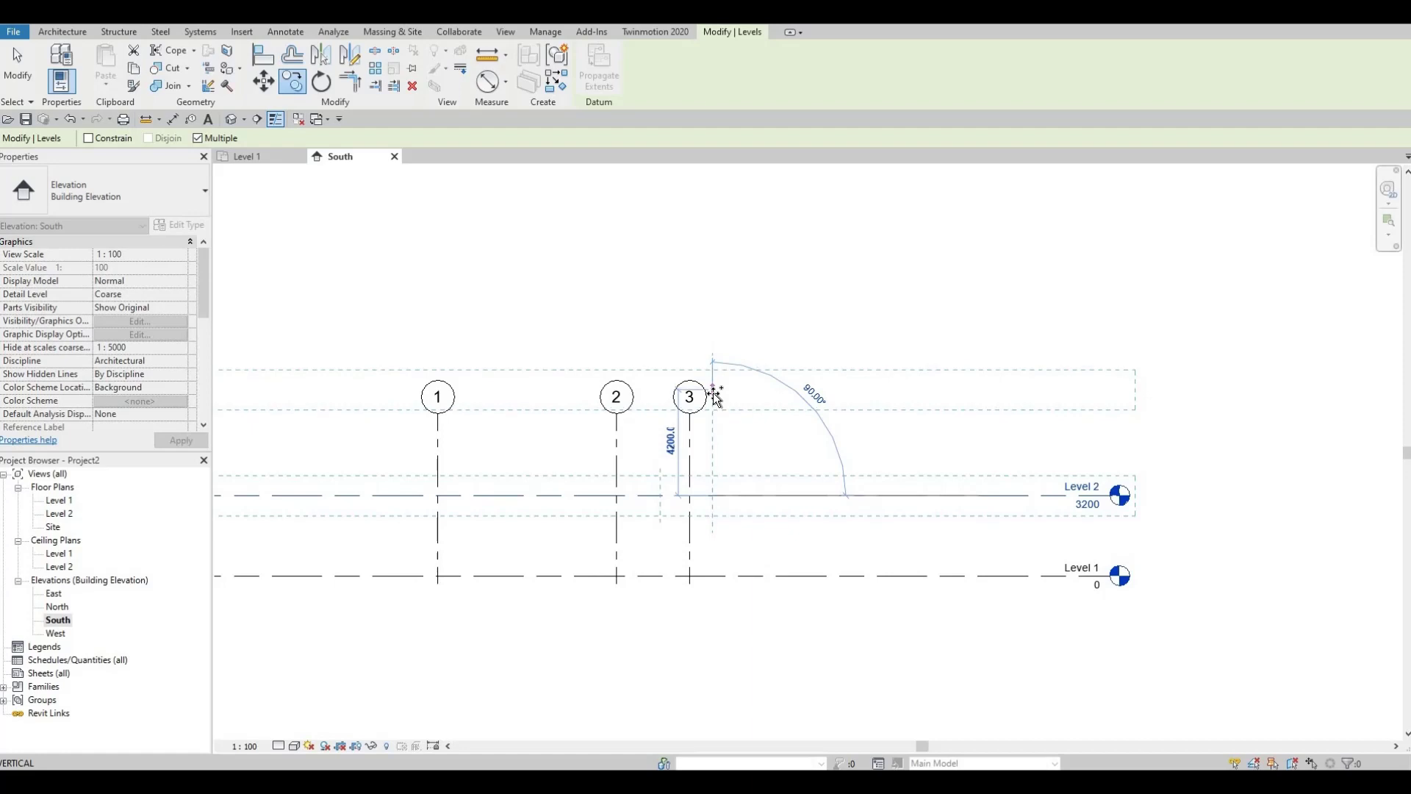
text(3)
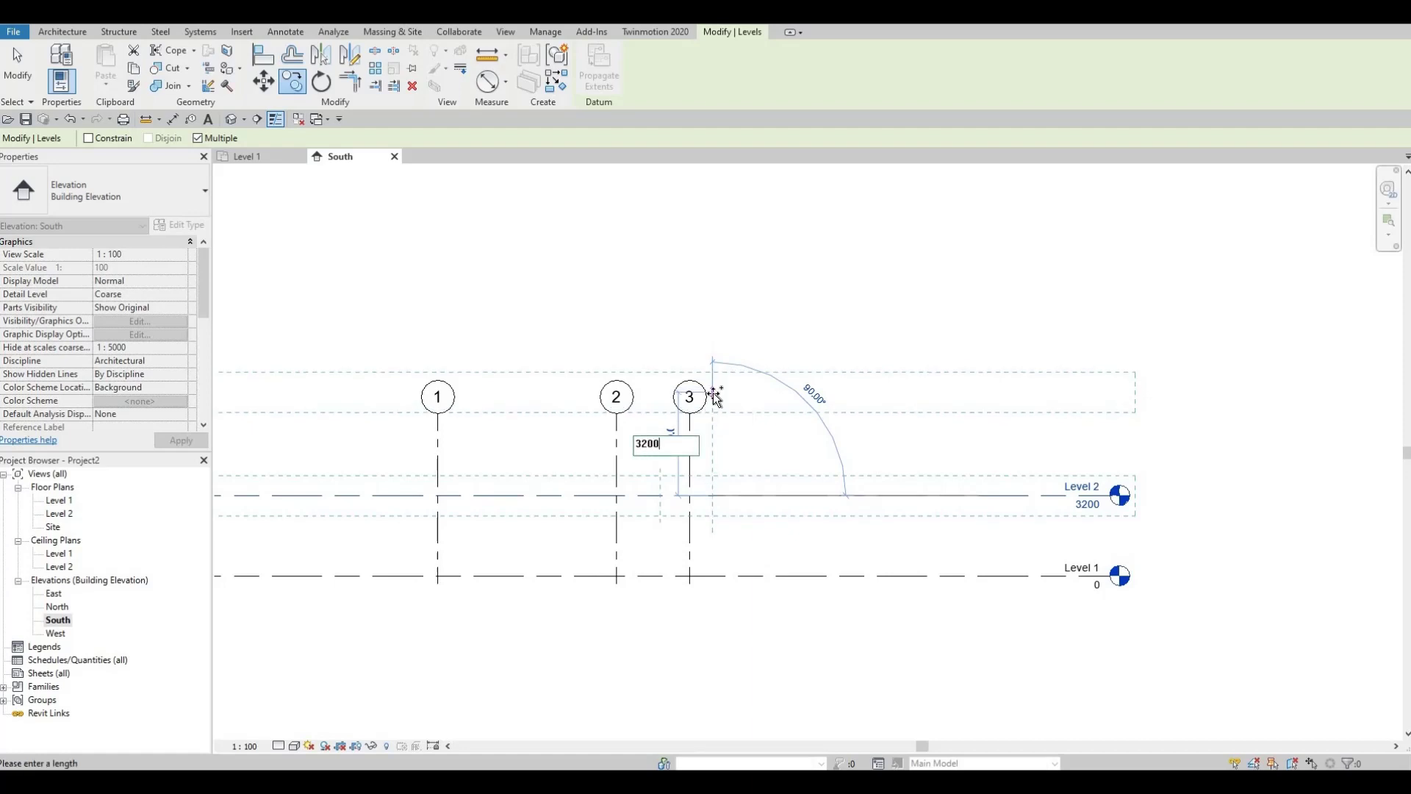
text(200)
key(Return)
key(Escape)
key(Escape)
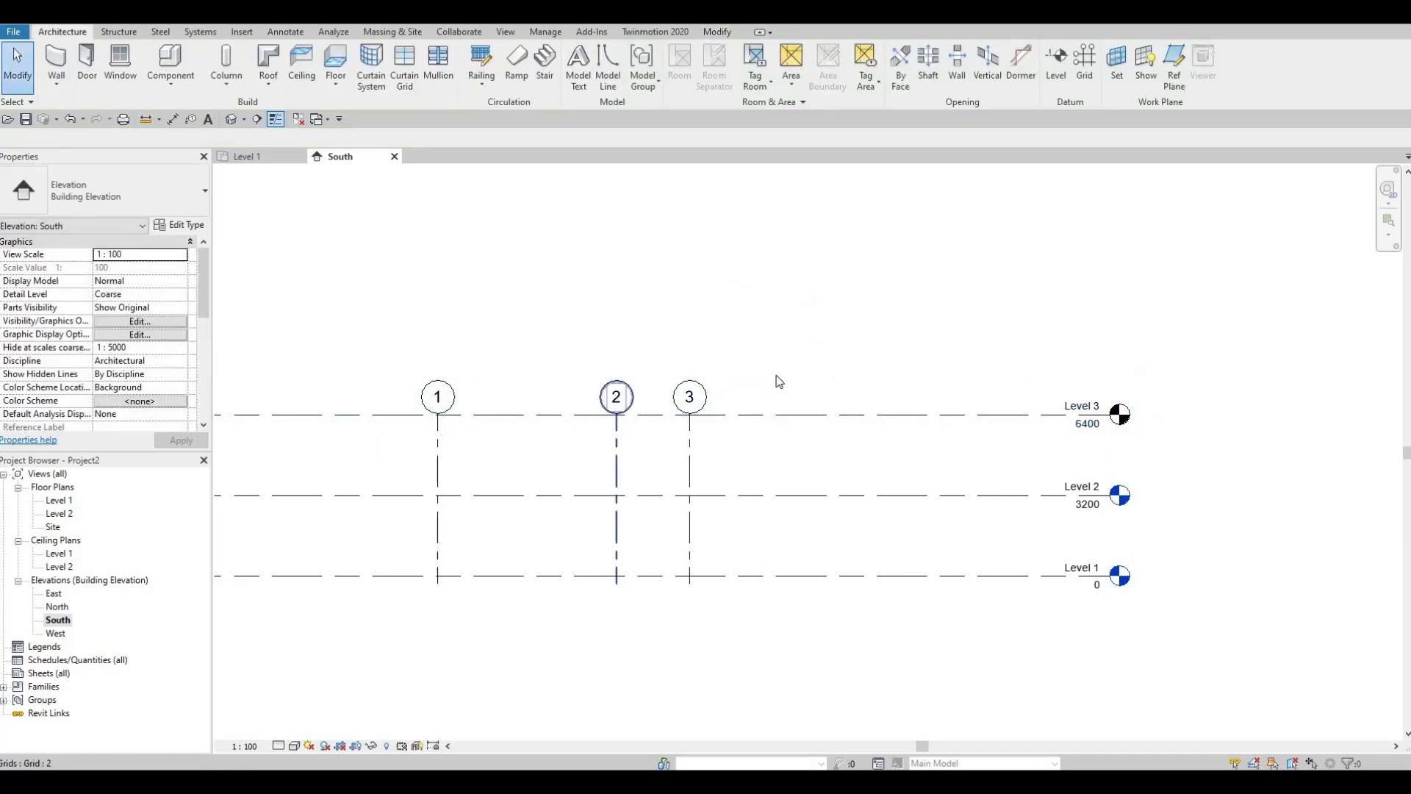
Step: Drag the top ends of grids 1–3 above Level 3 so their bubbles clear the levels
middle_drag(620, 419, 779, 404)
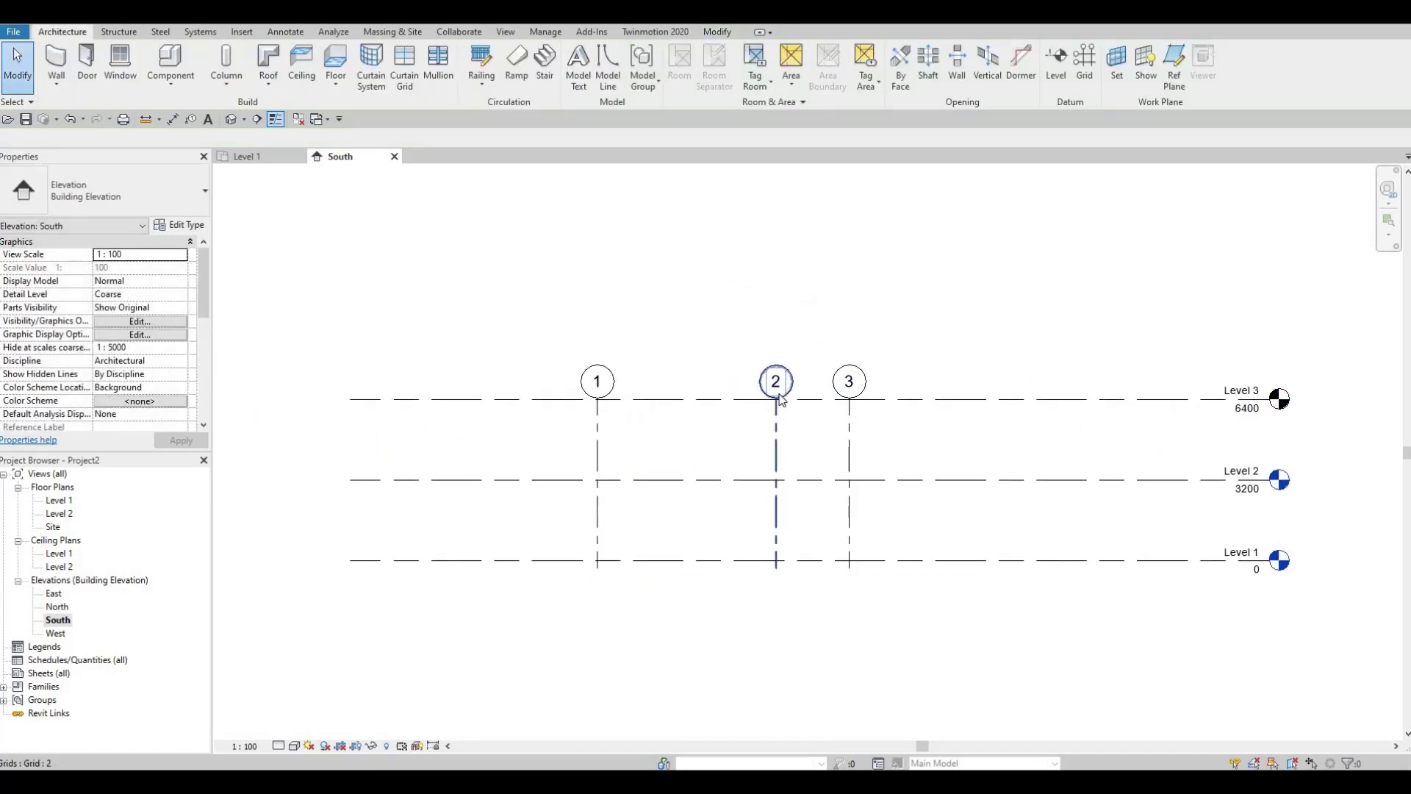
click(780, 400)
click(850, 401)
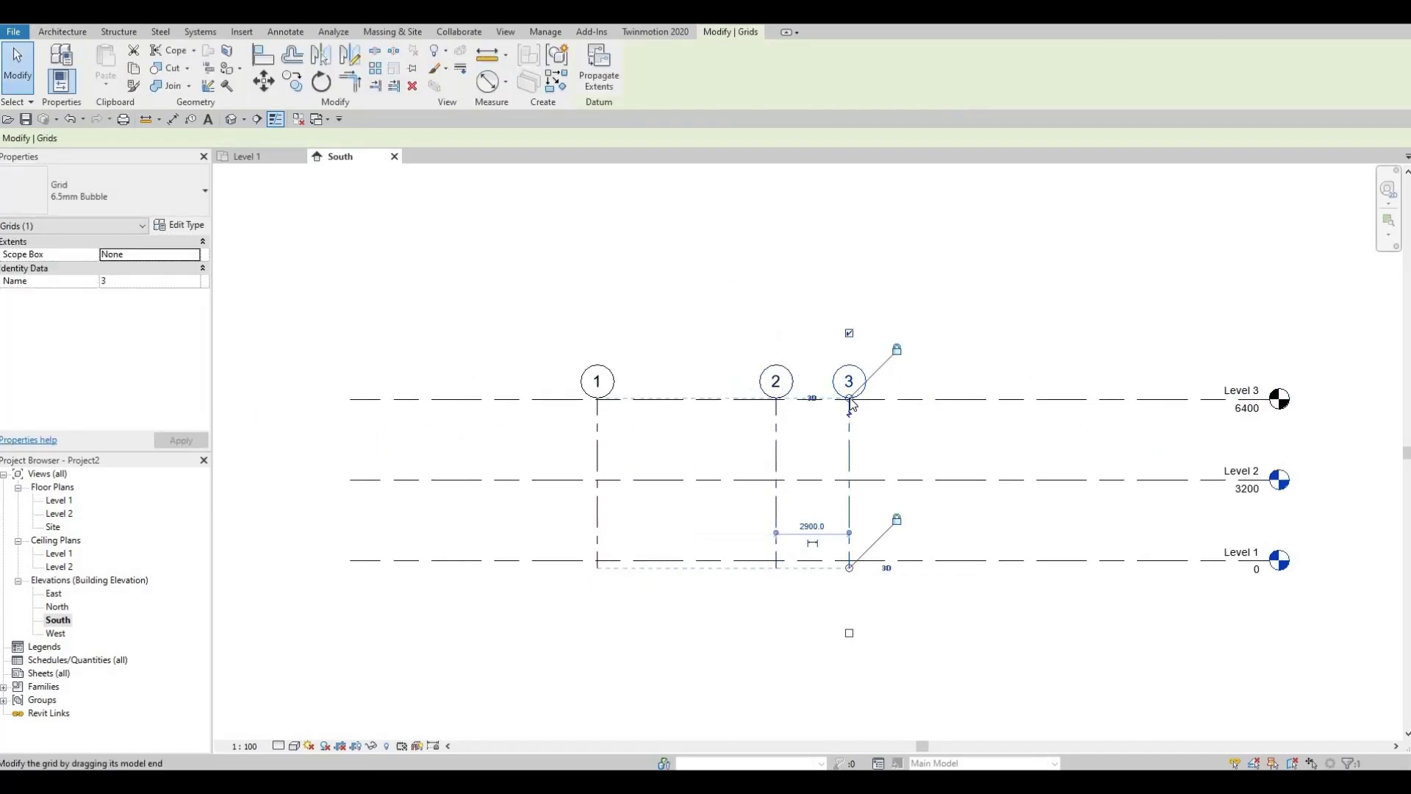
drag(854, 397, 865, 343)
click(871, 390)
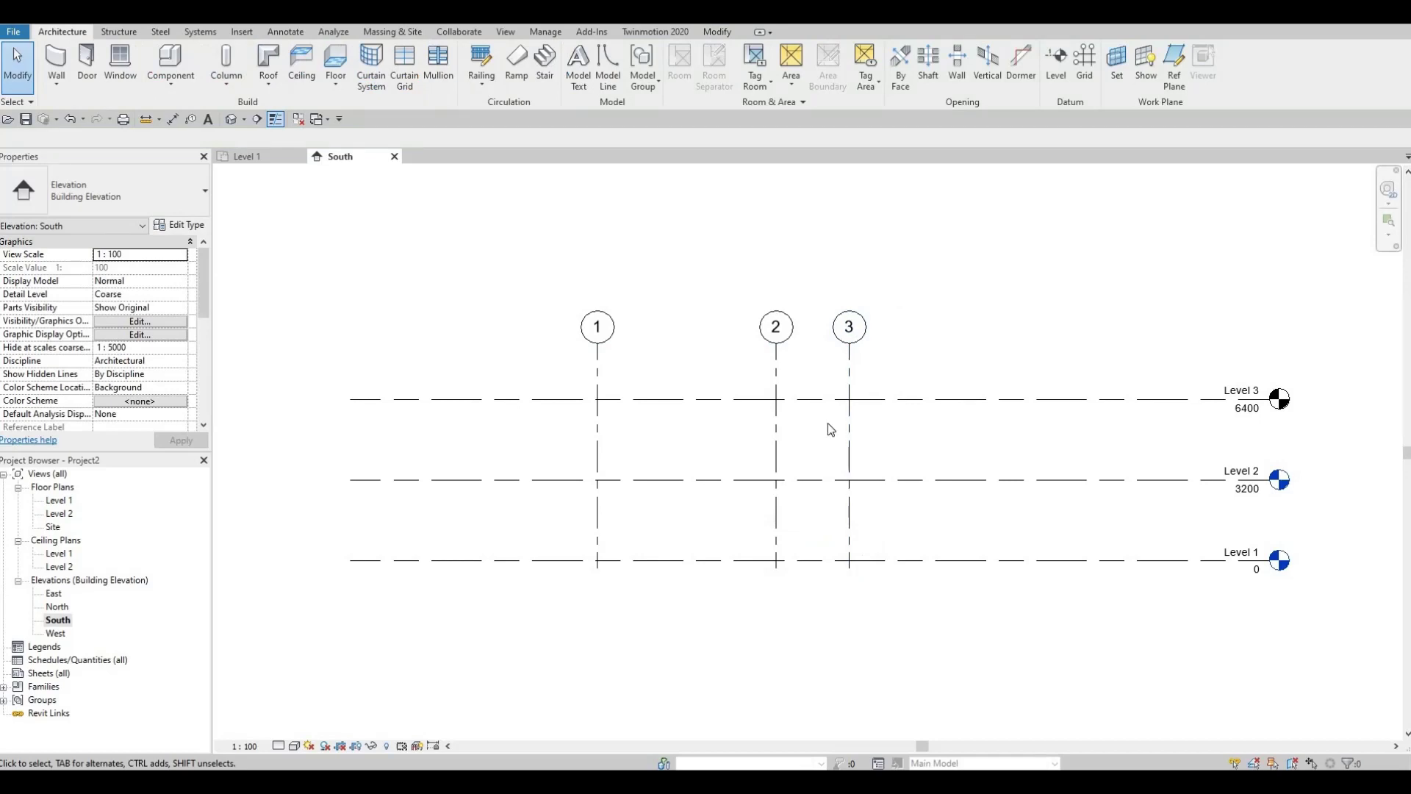
middle_drag(832, 429, 818, 485)
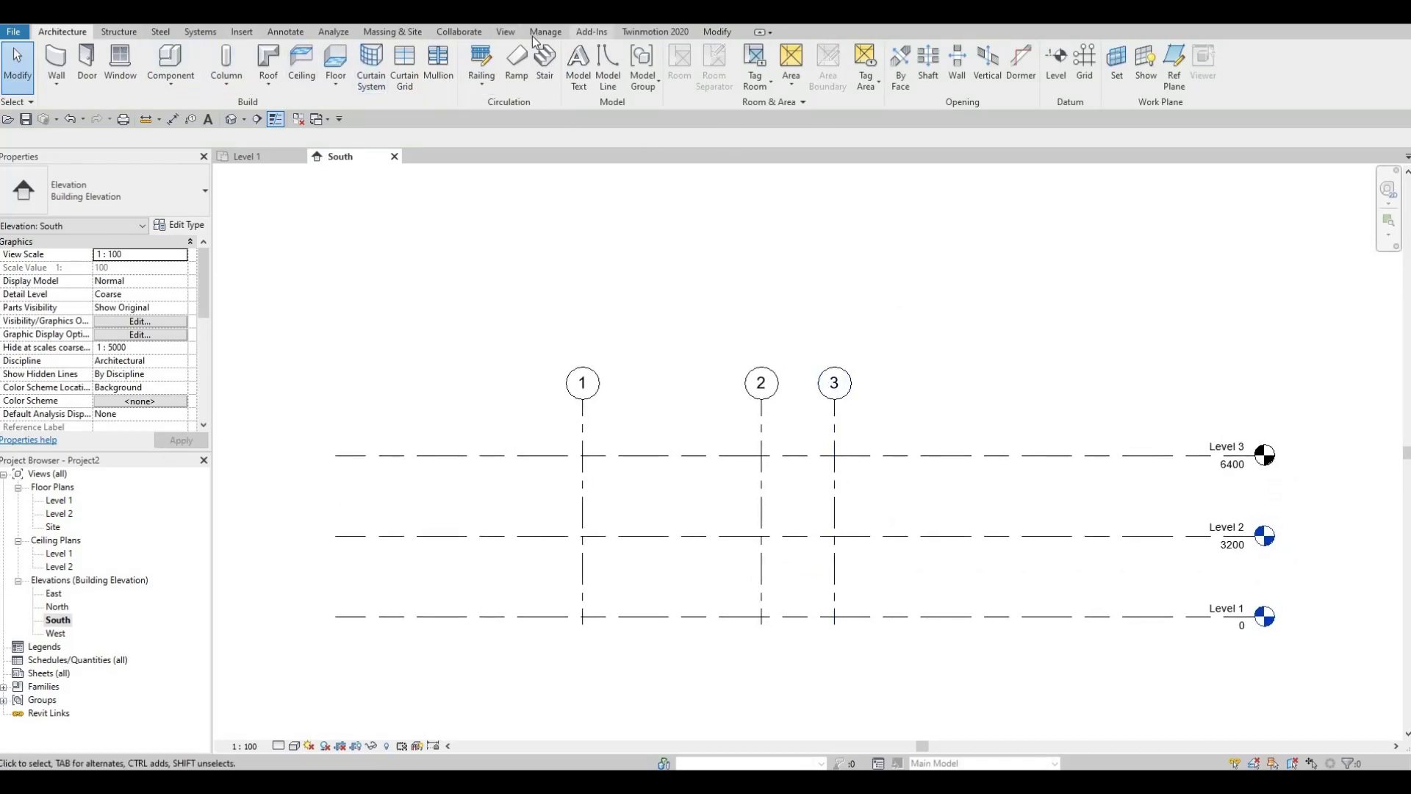
Step: Create and open a Level 3 floor plan via View > Plan Views > Floor Plan
click(507, 32)
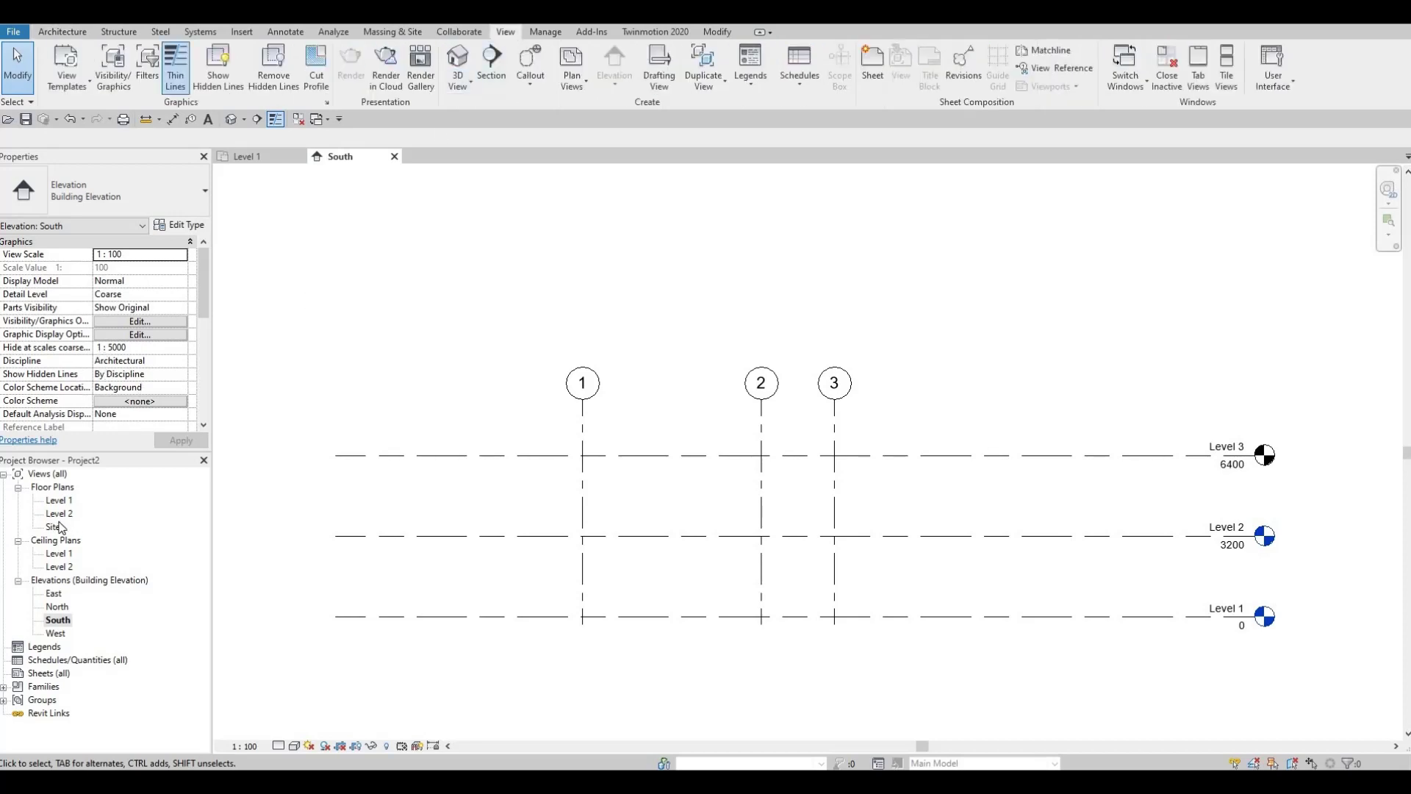
click(572, 88)
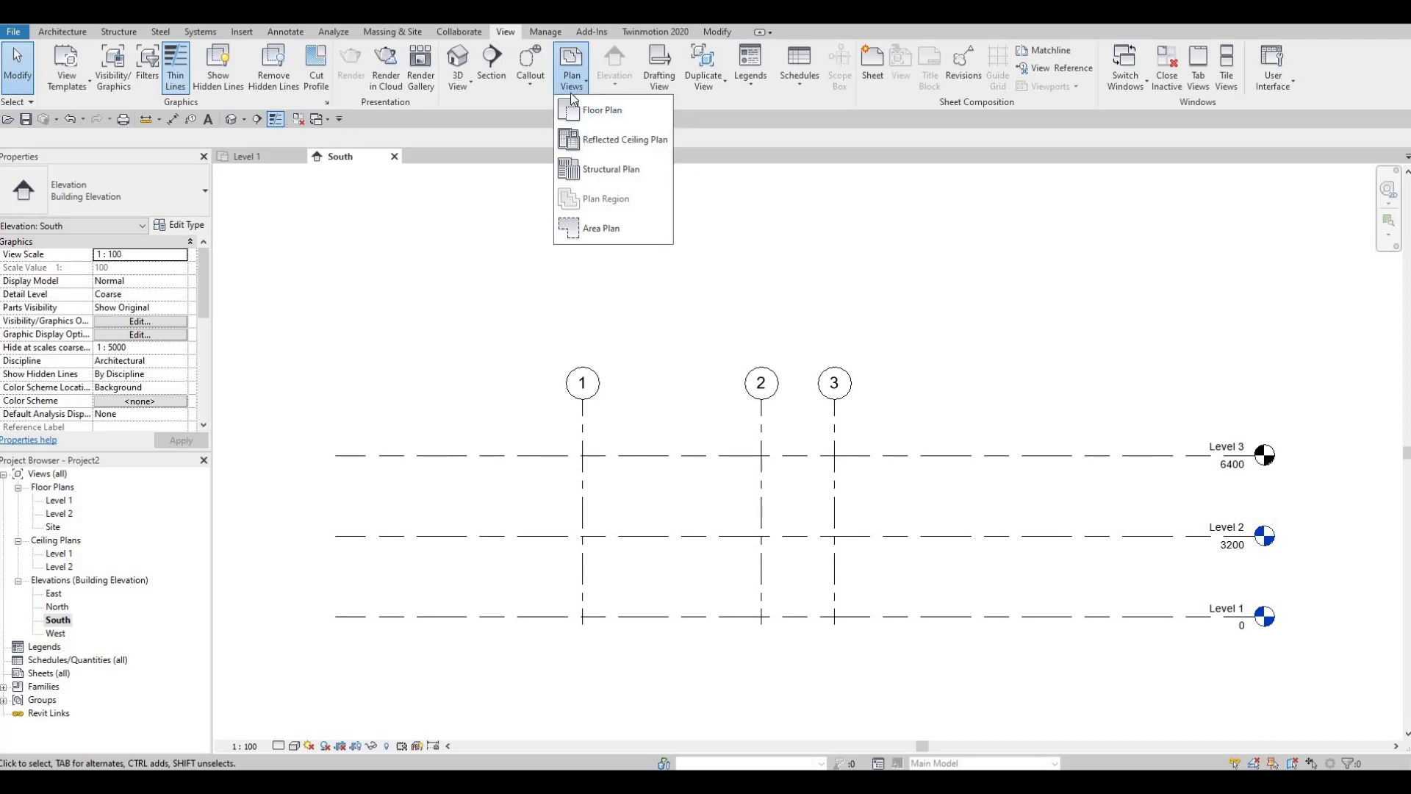
click(589, 112)
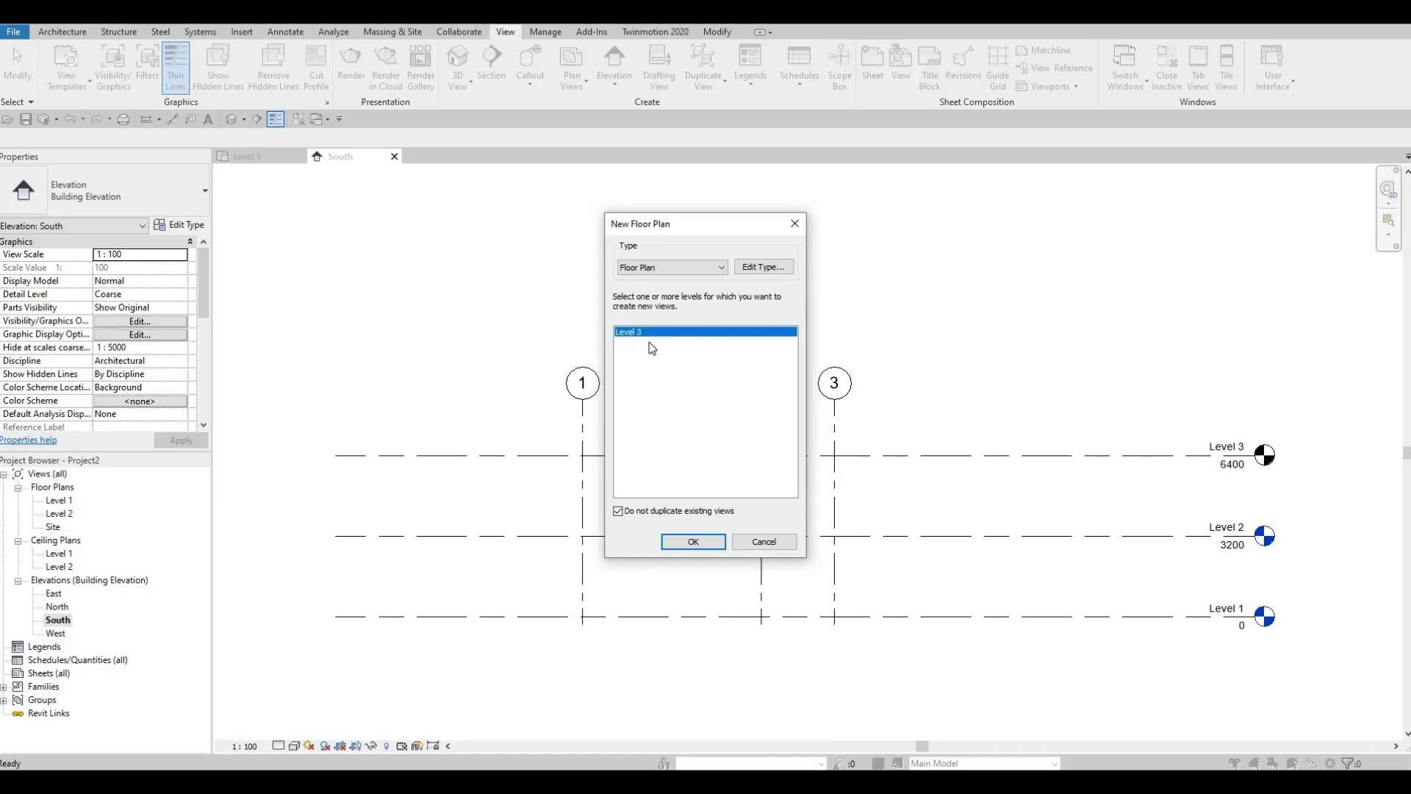
click(692, 542)
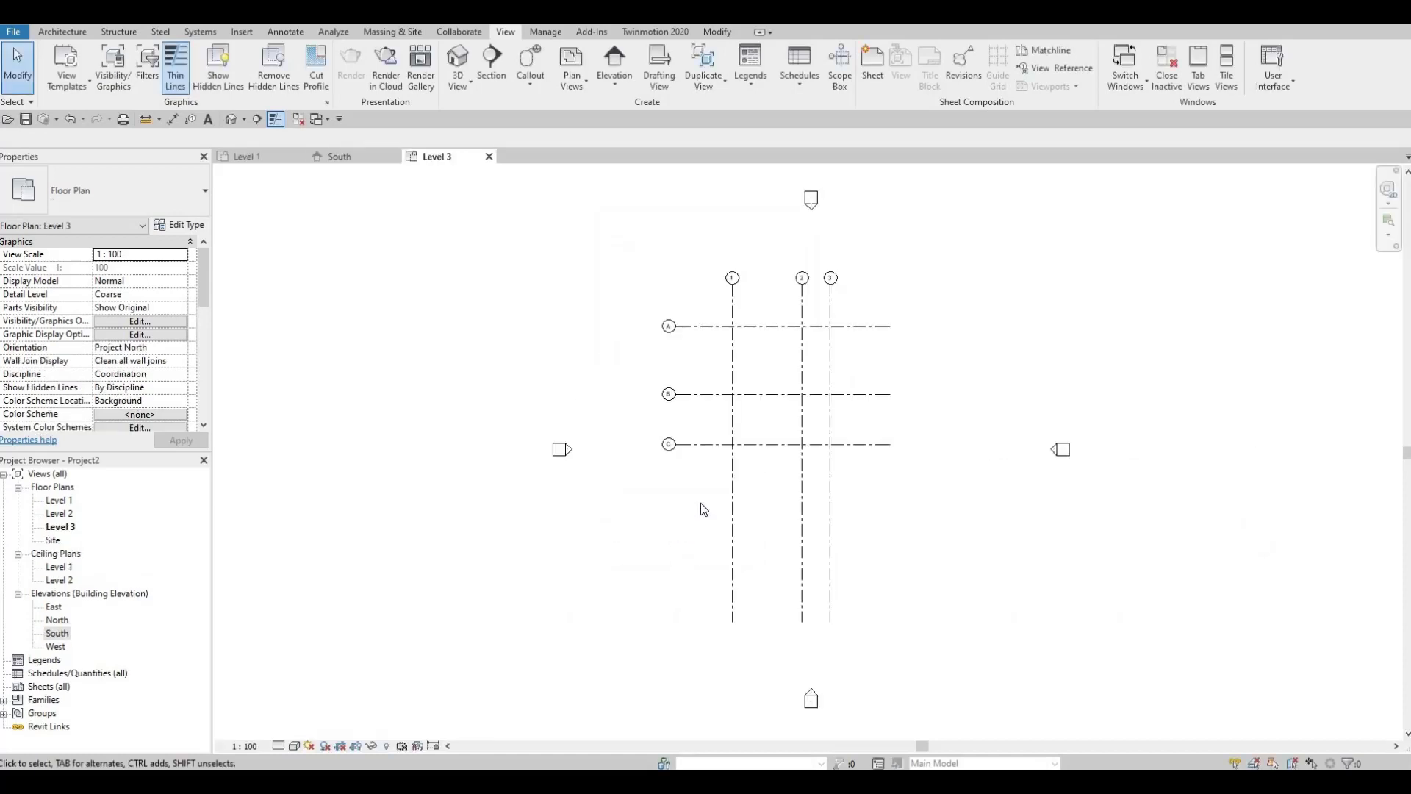
Step: Open the Level 1 plan, start the Wall tool and bring up the Generic - 200mm type properties
double_click(58, 501)
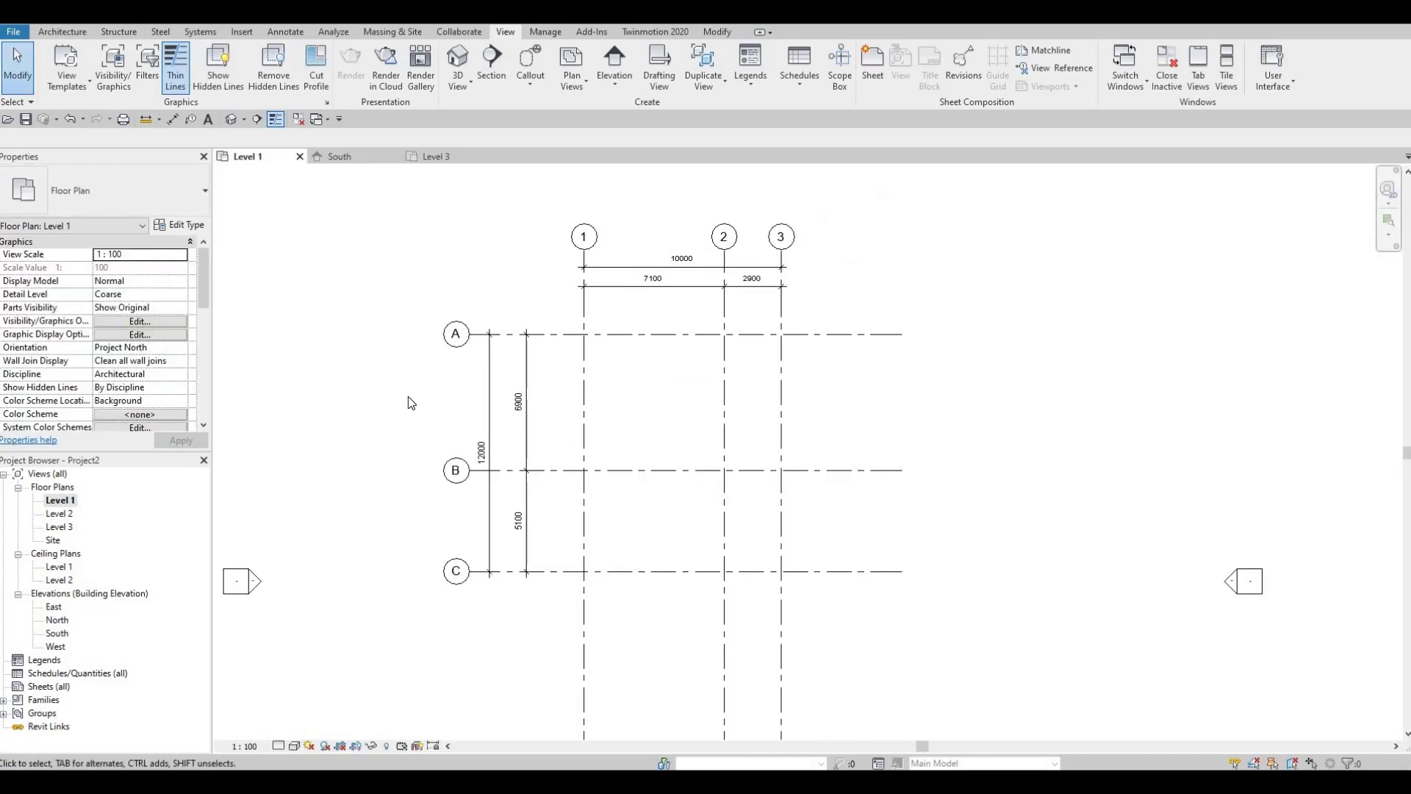
click(63, 32)
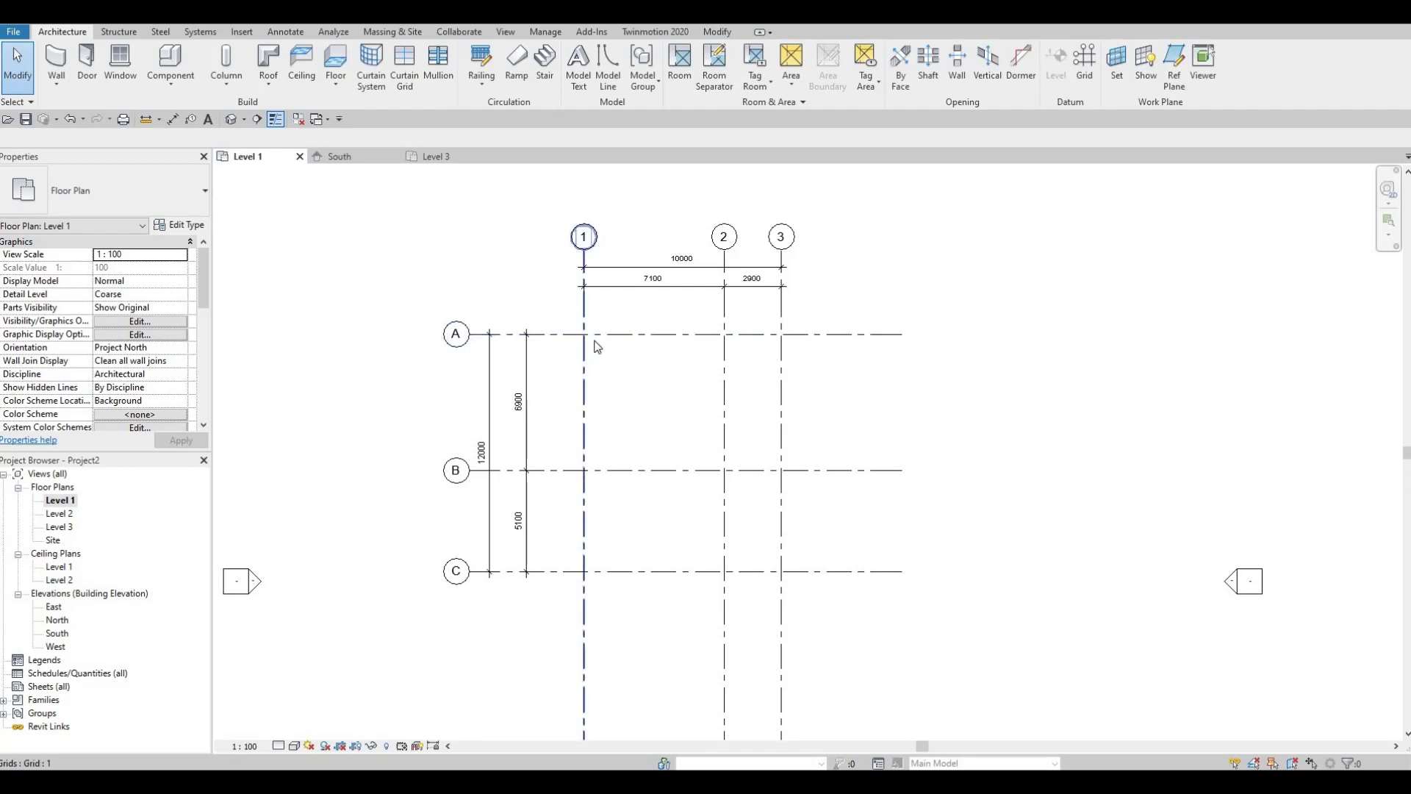
click(61, 57)
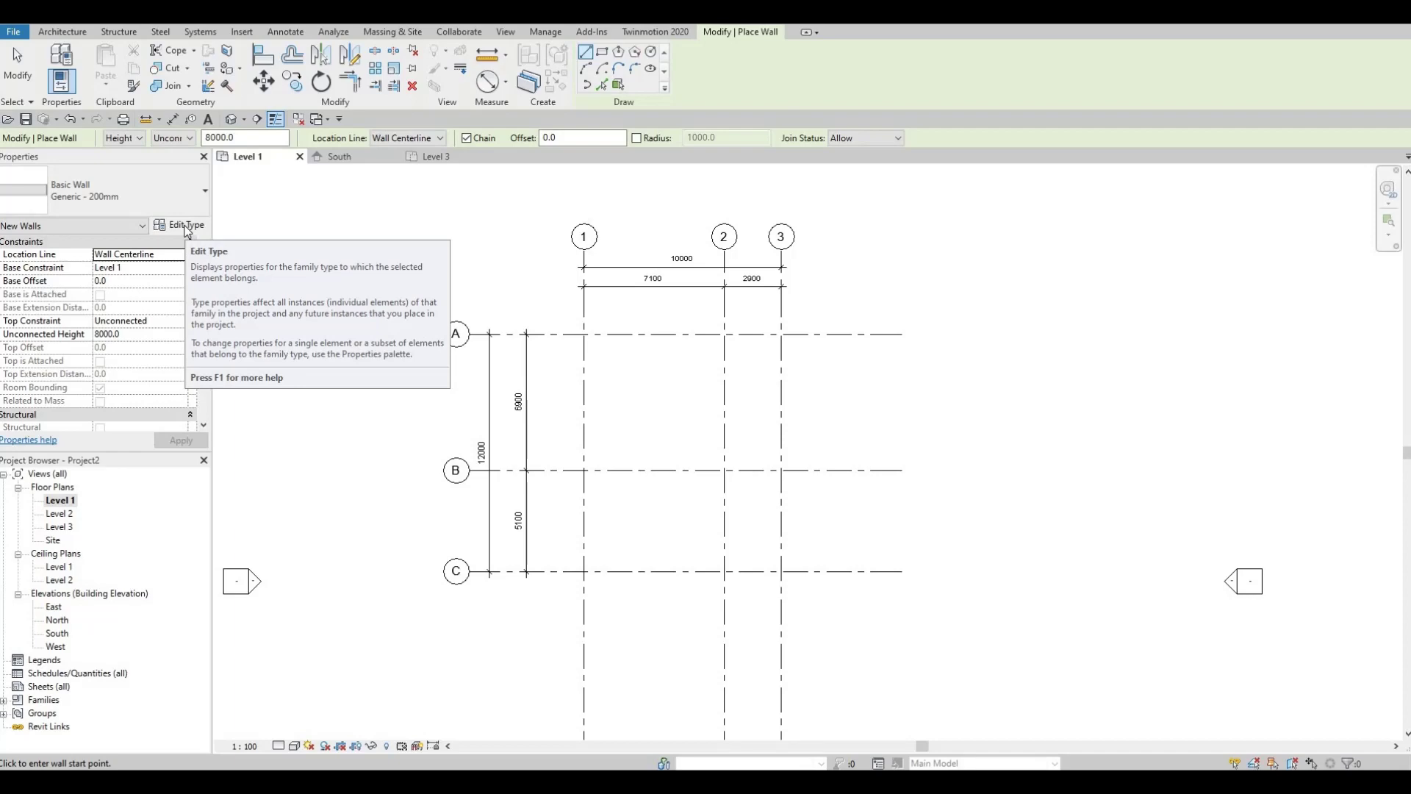
click(186, 225)
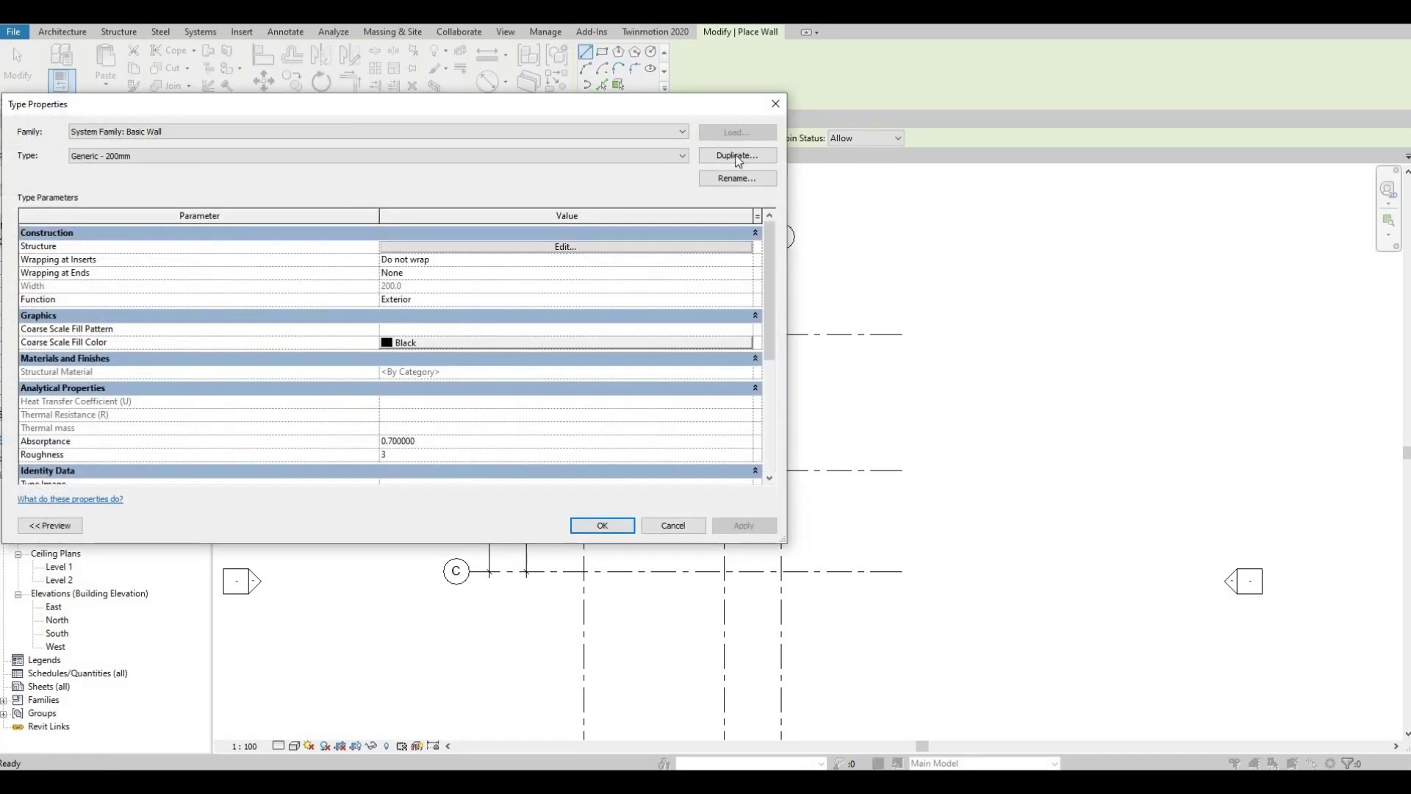
Step: Duplicate the wall type as 'Exterior Wall 1' and open its Structure layer editor
click(737, 157)
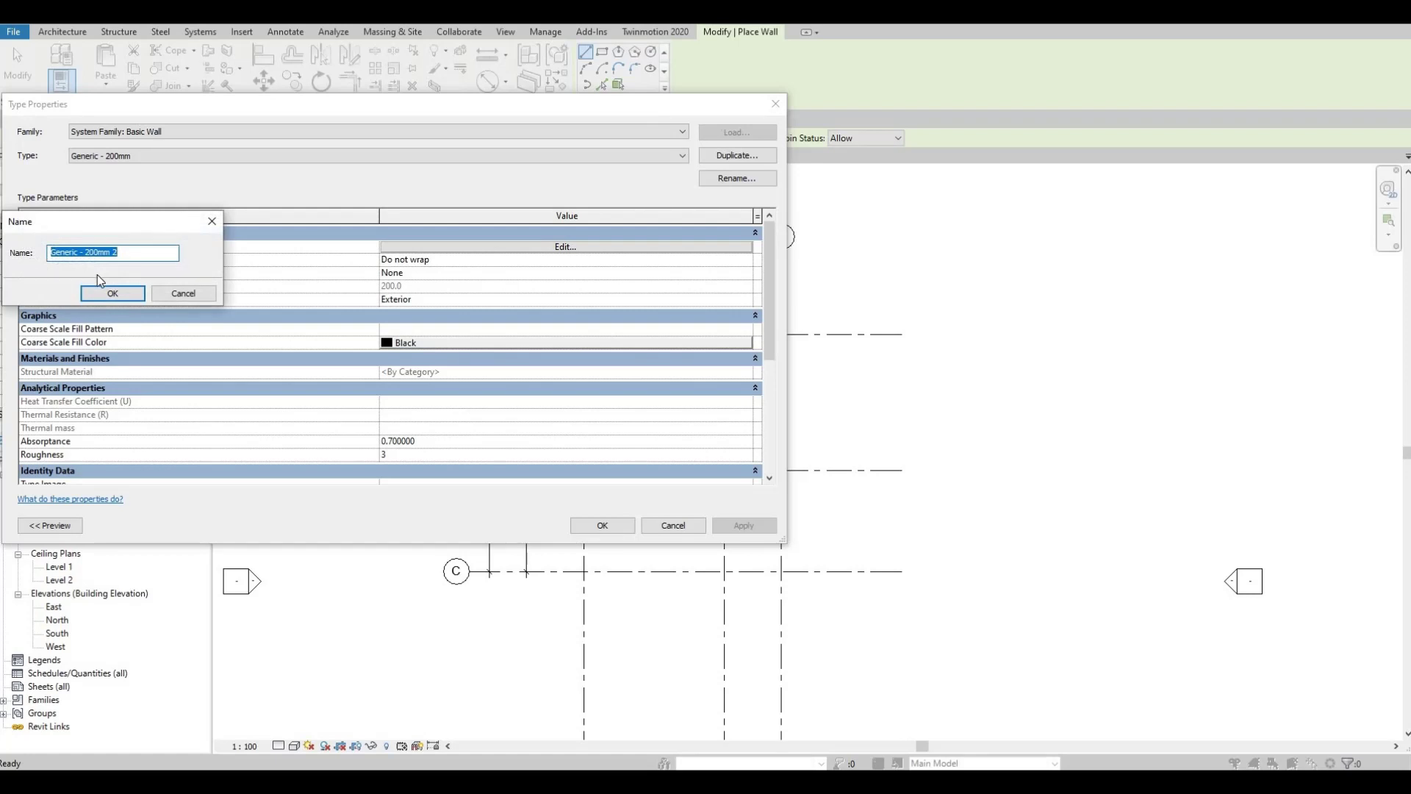
text(Exterior Wall 1)
click(114, 296)
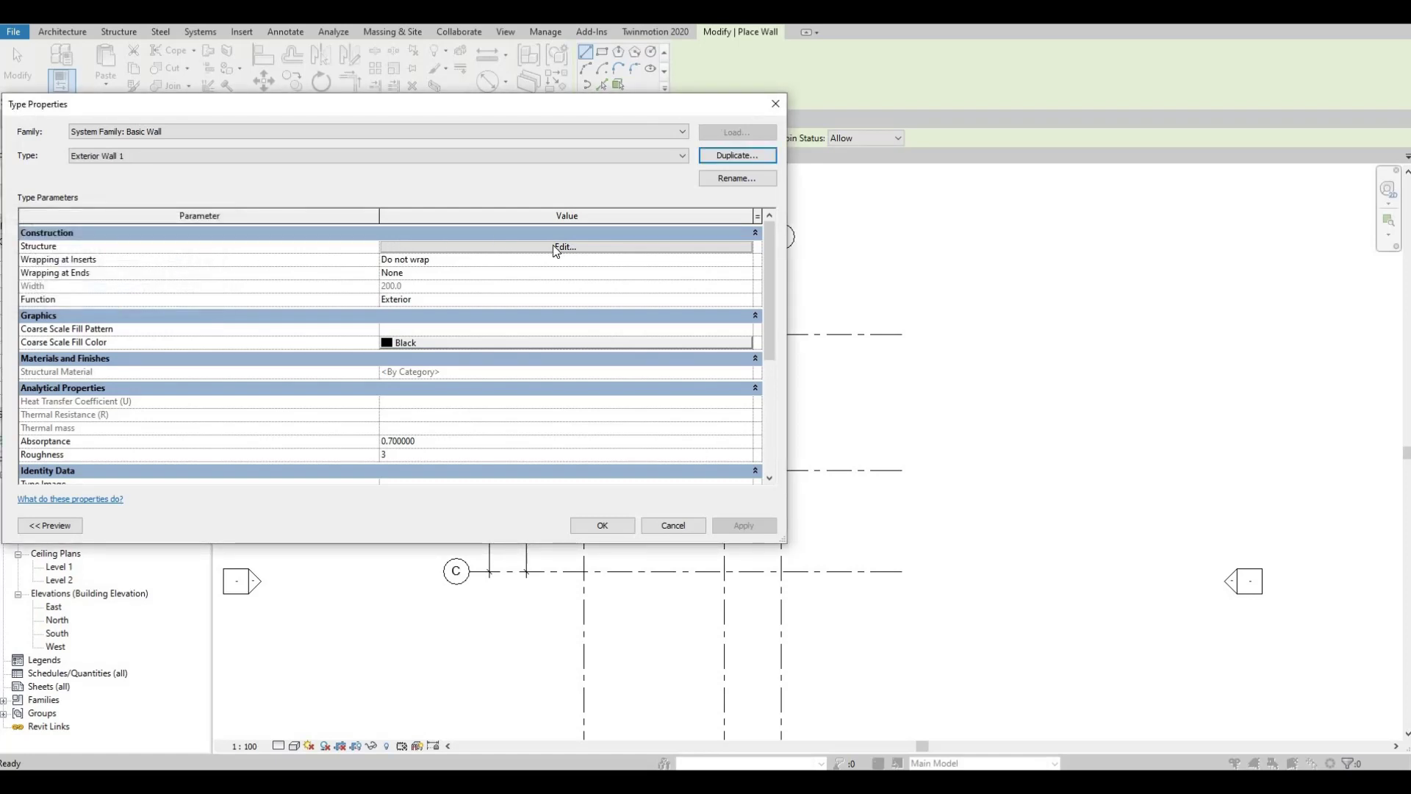
click(553, 246)
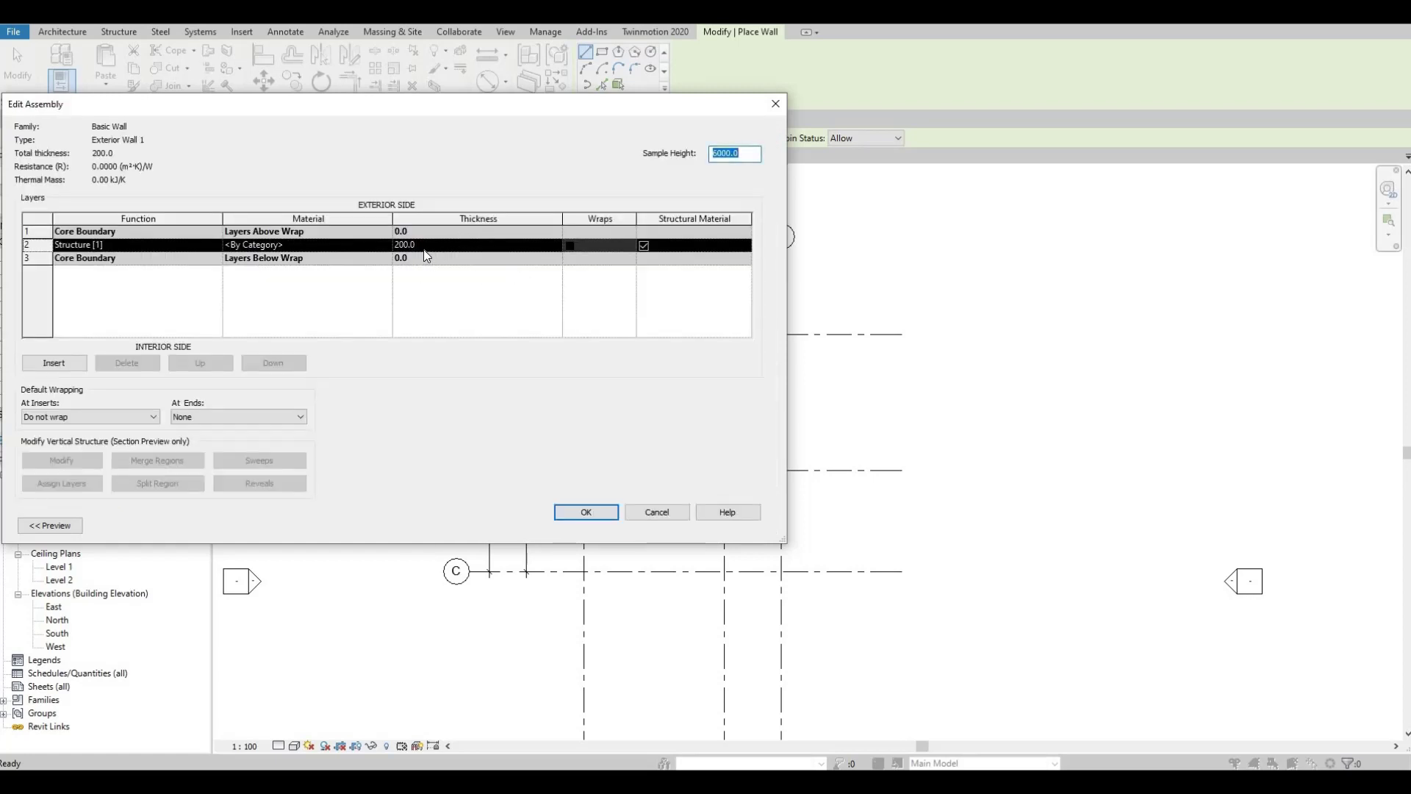
Step: Assign Brick, Common to Exterior Wall 1's structure layer and confirm the type settings
click(378, 244)
click(386, 244)
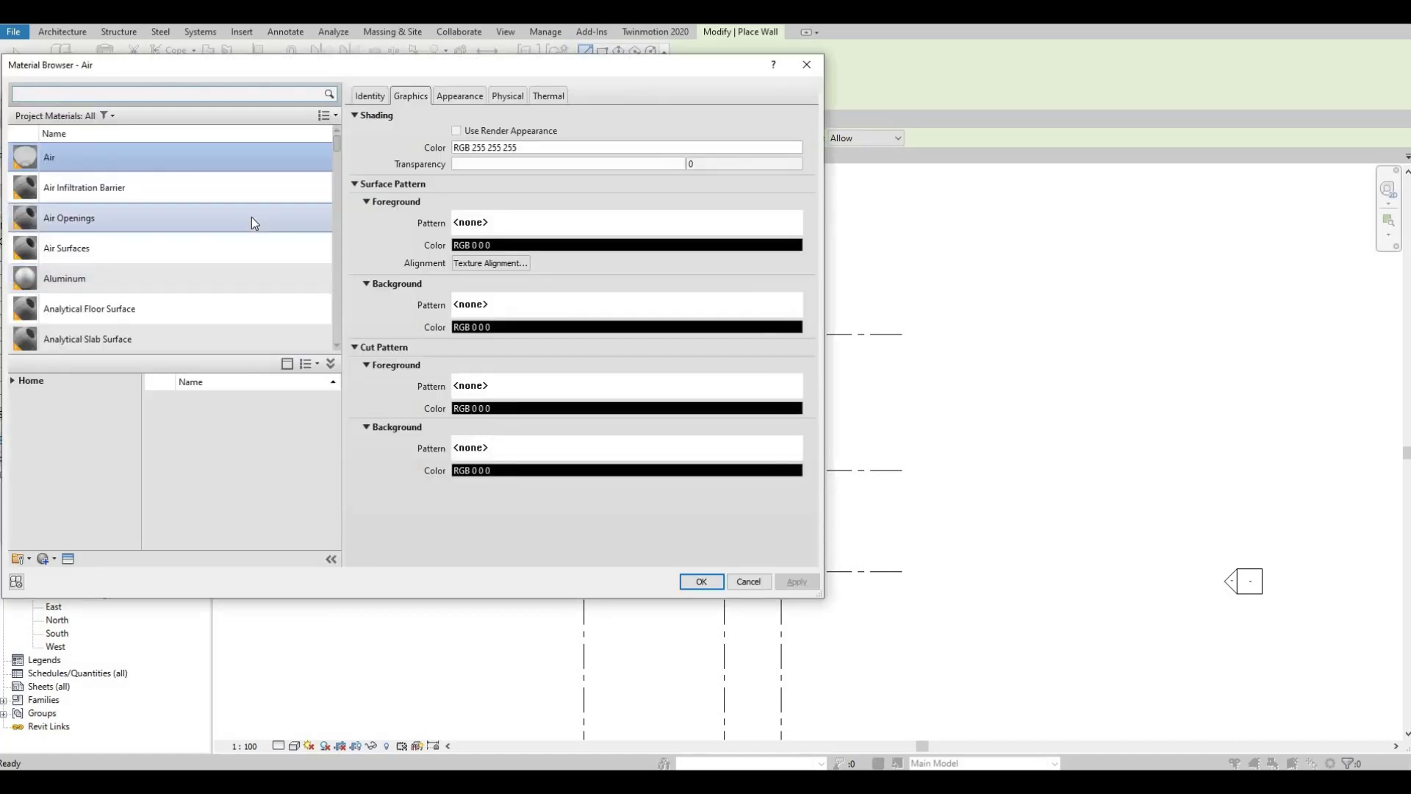
scroll(251, 219, down, 2)
click(176, 282)
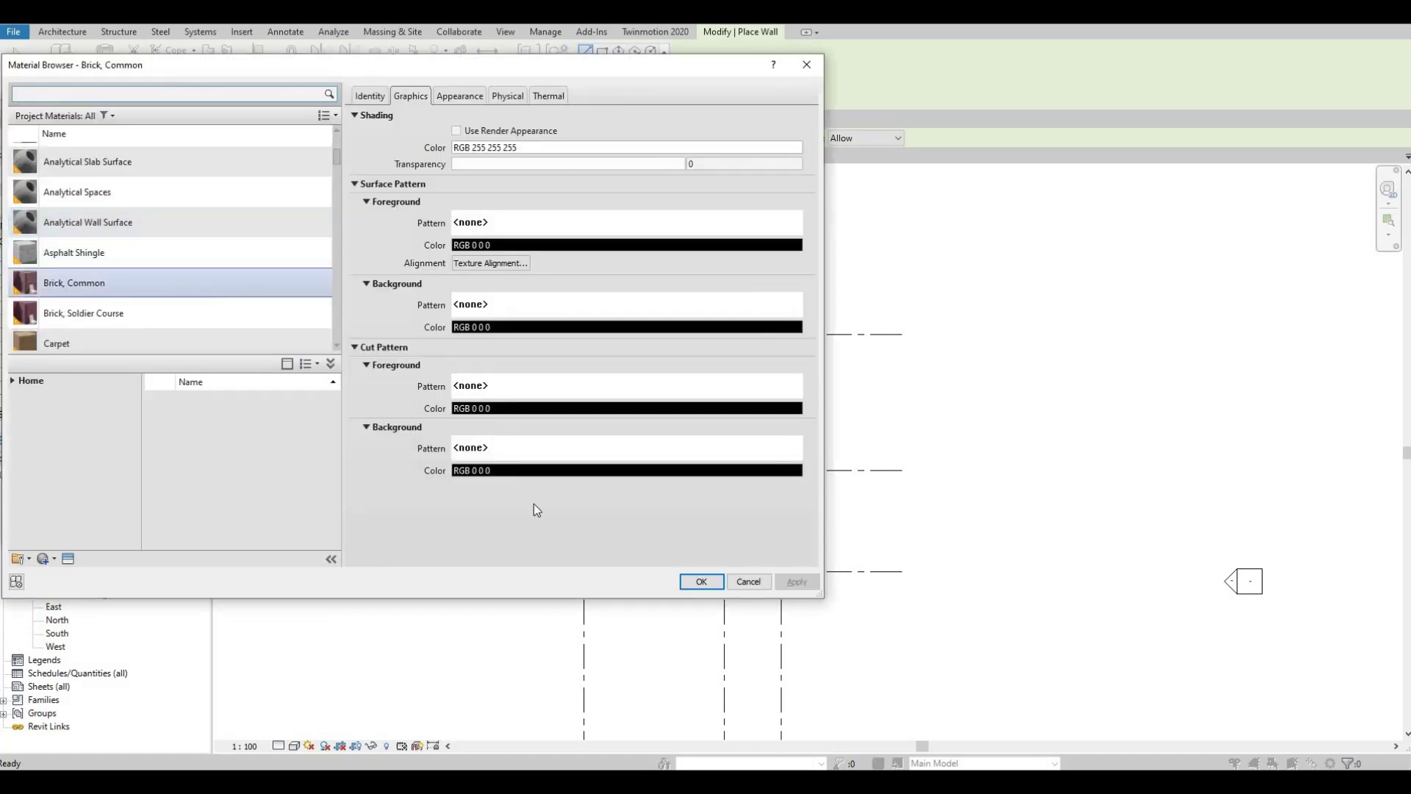
click(701, 581)
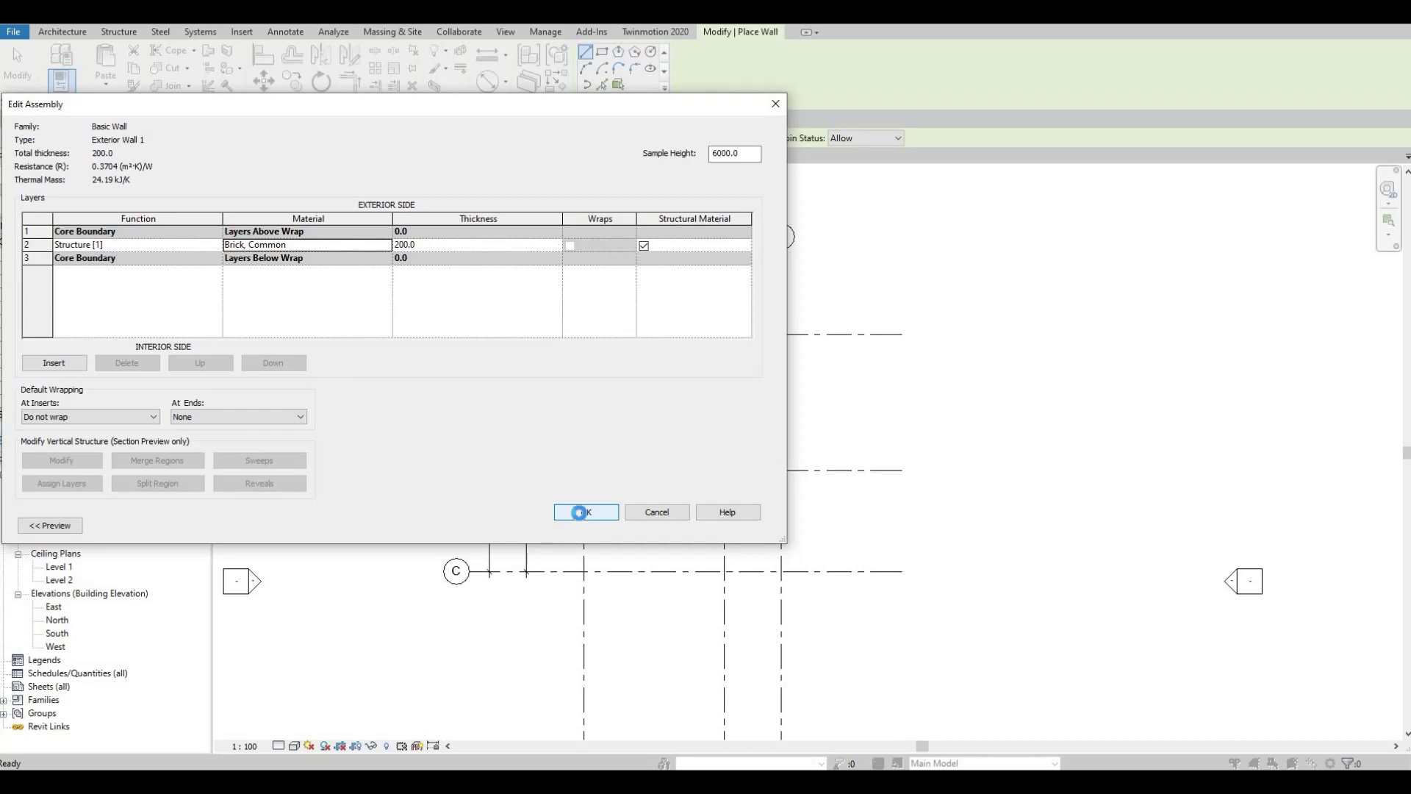
click(584, 515)
click(603, 526)
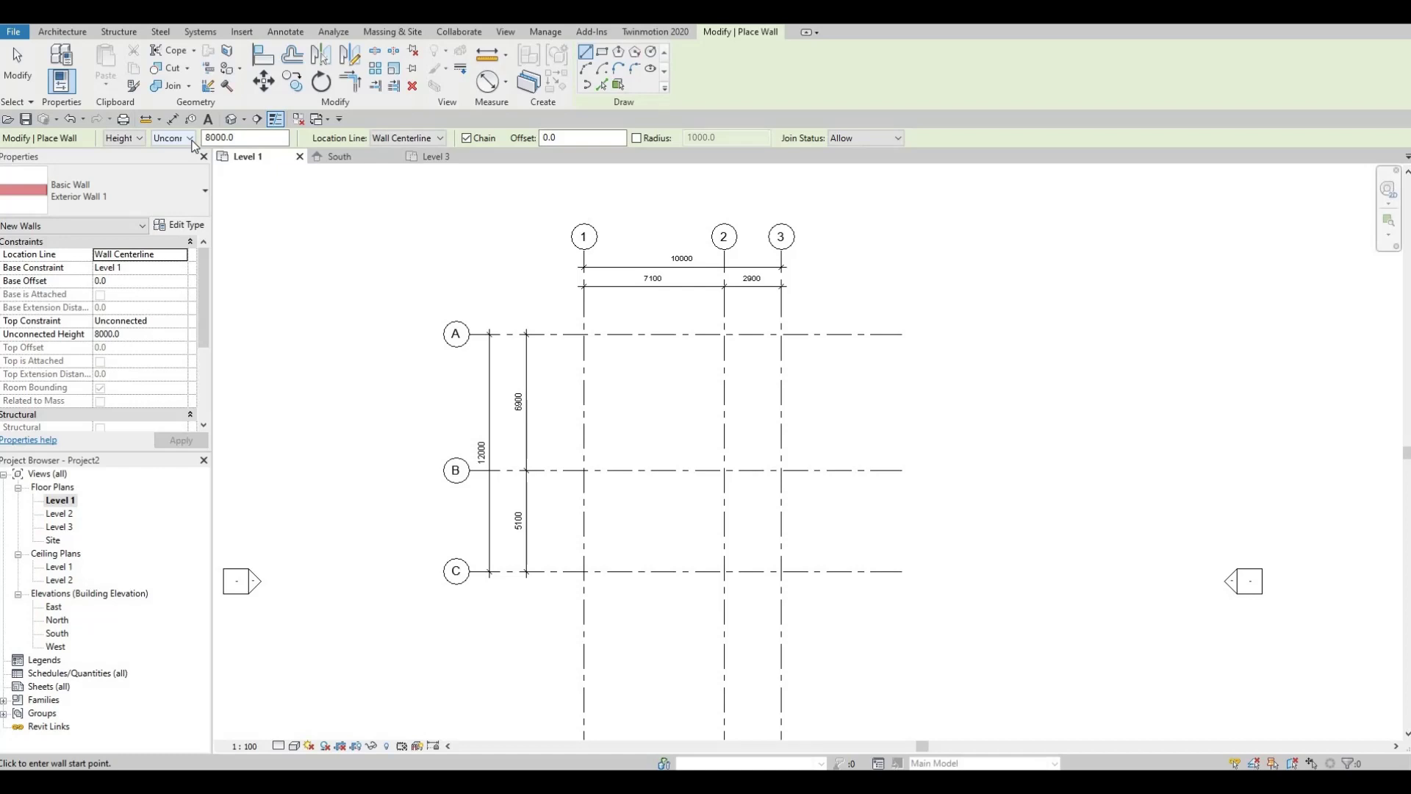
click(190, 138)
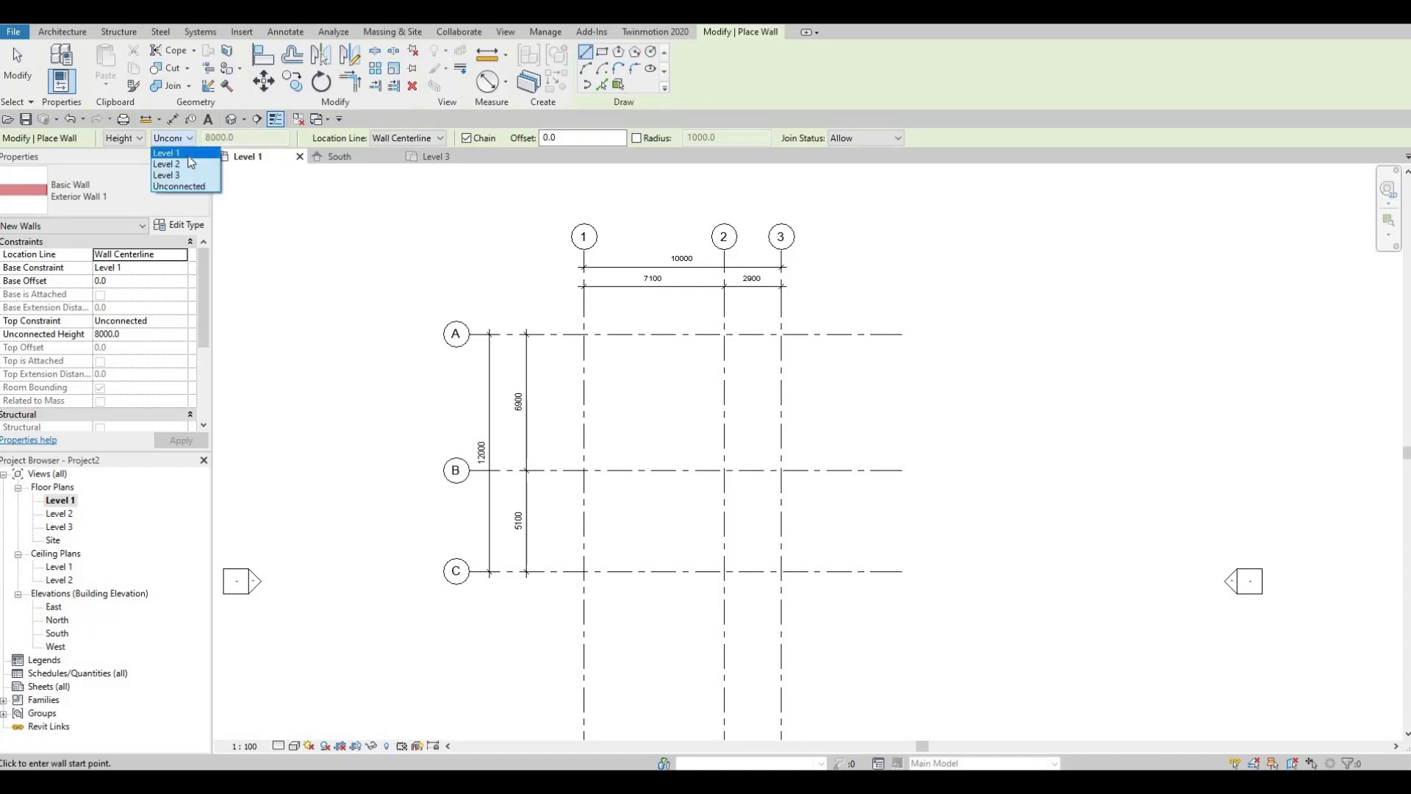
Step: Draw a rectangle of Level 2-high walls from grid 1/A to grid 3/C
click(189, 167)
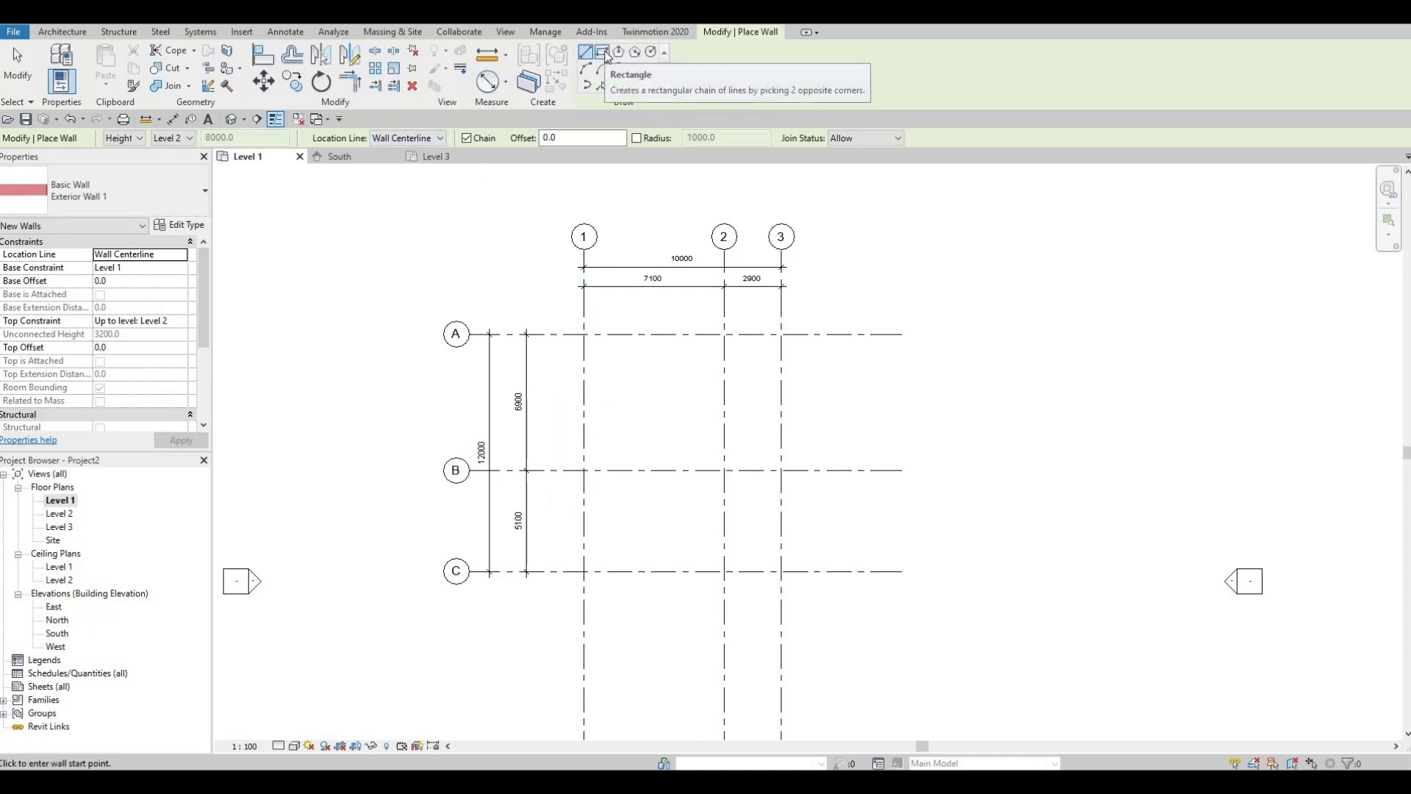
click(602, 53)
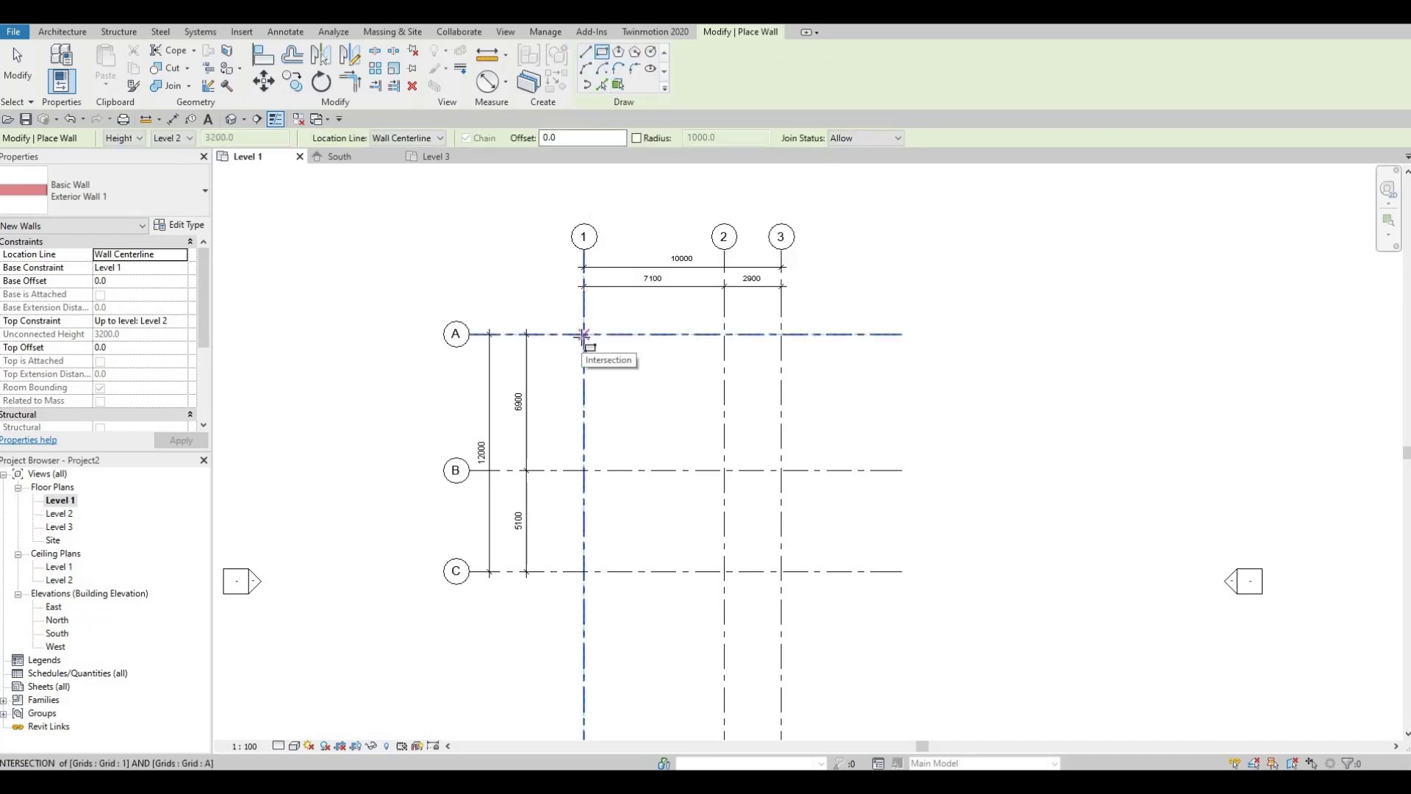
scroll(585, 334, up, 2)
click(585, 329)
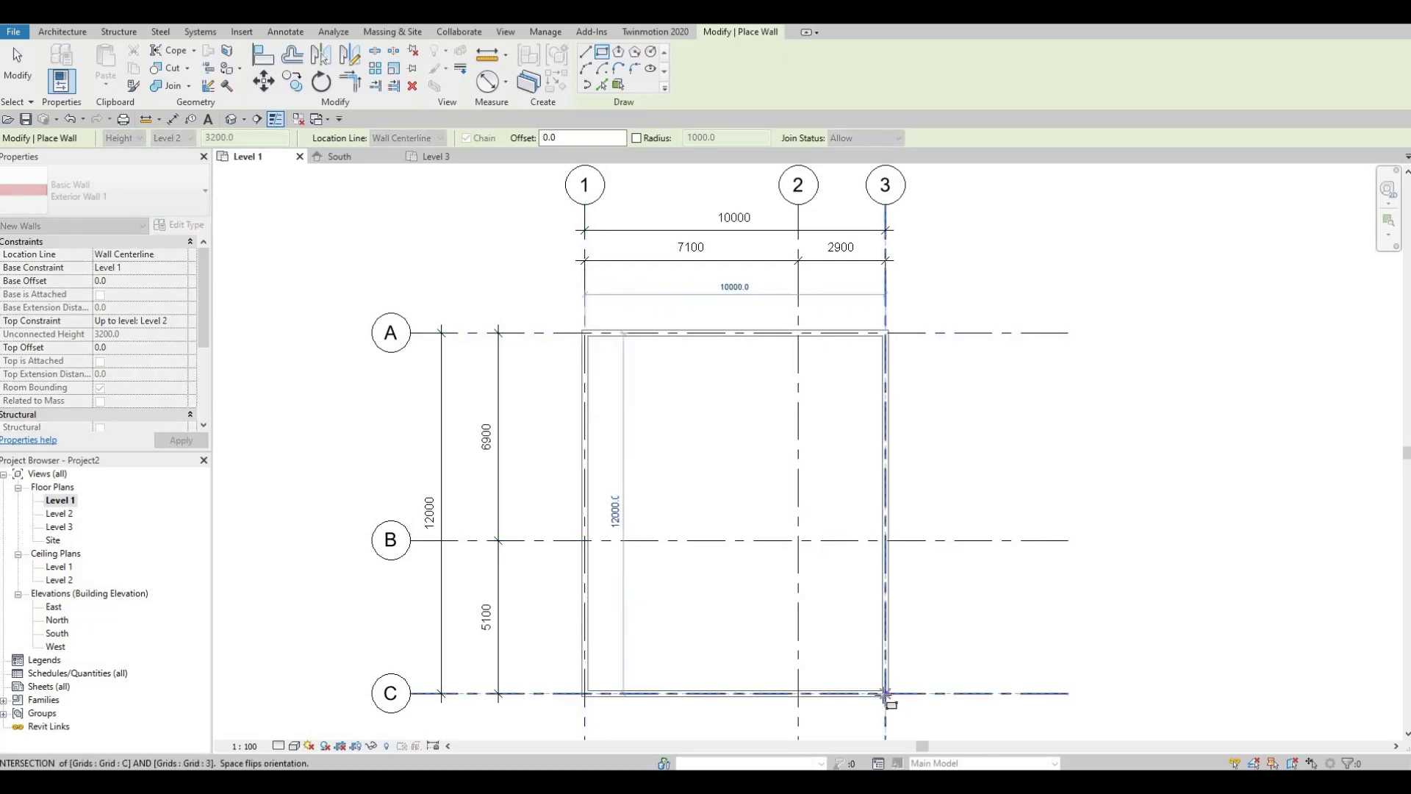
click(886, 694)
middle_drag(849, 565, 825, 488)
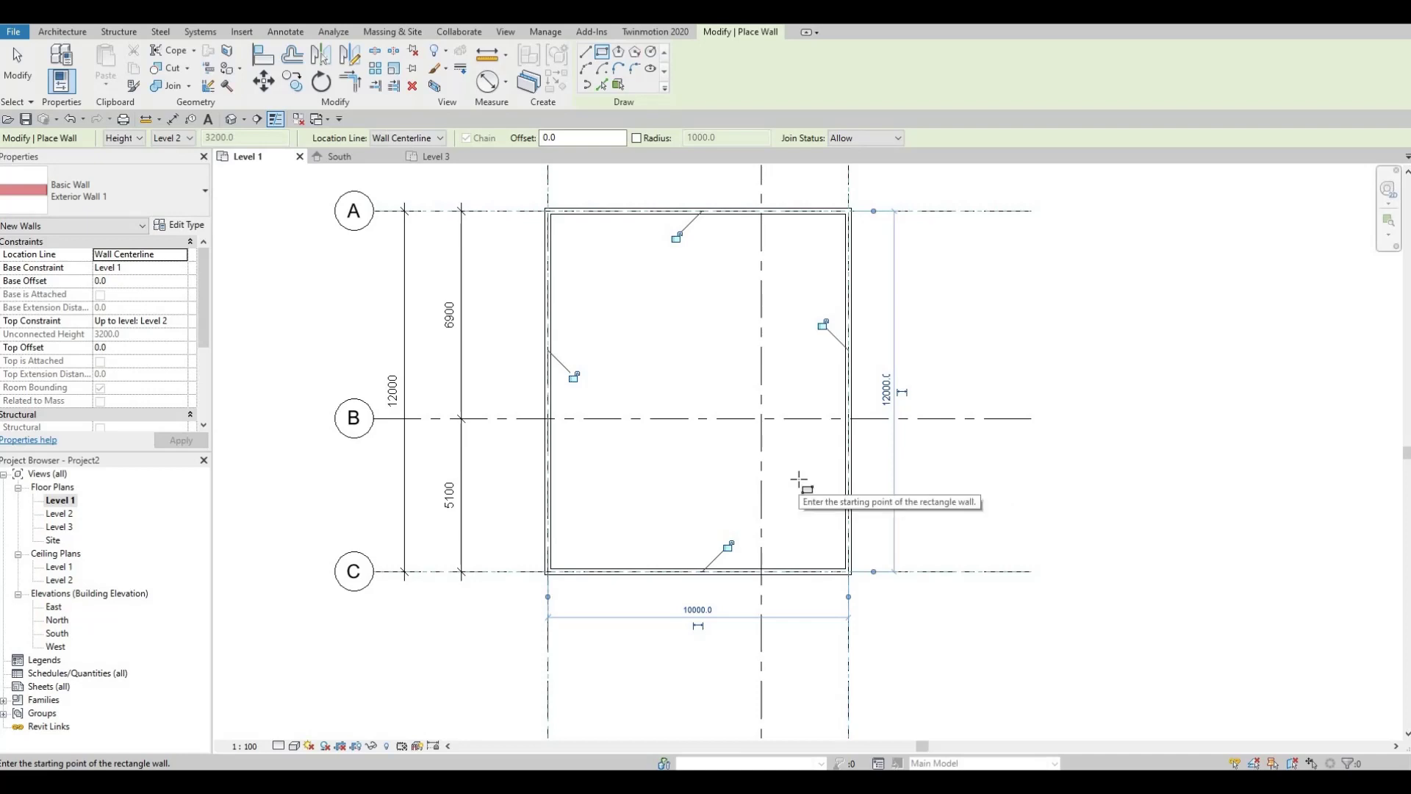
key(Escape)
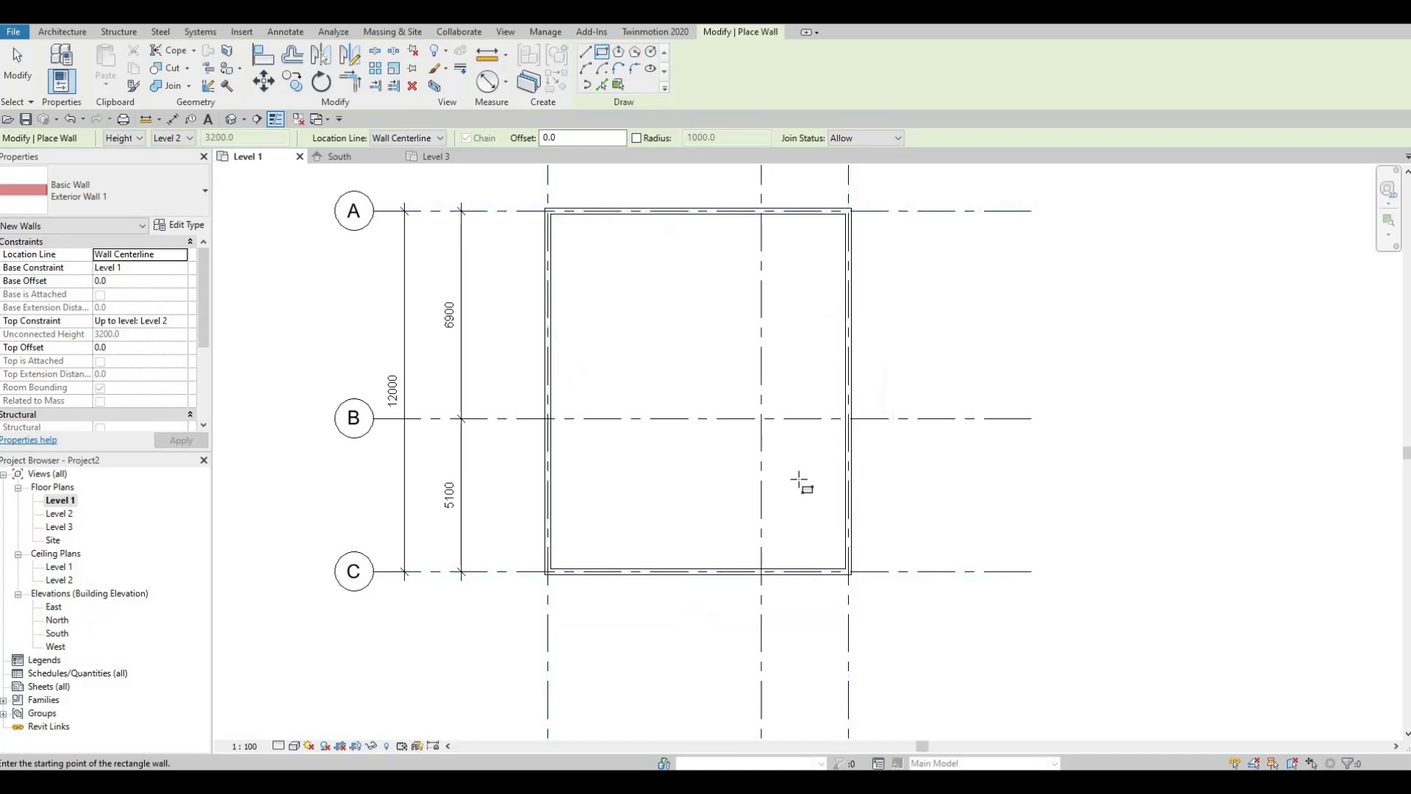
key(Escape)
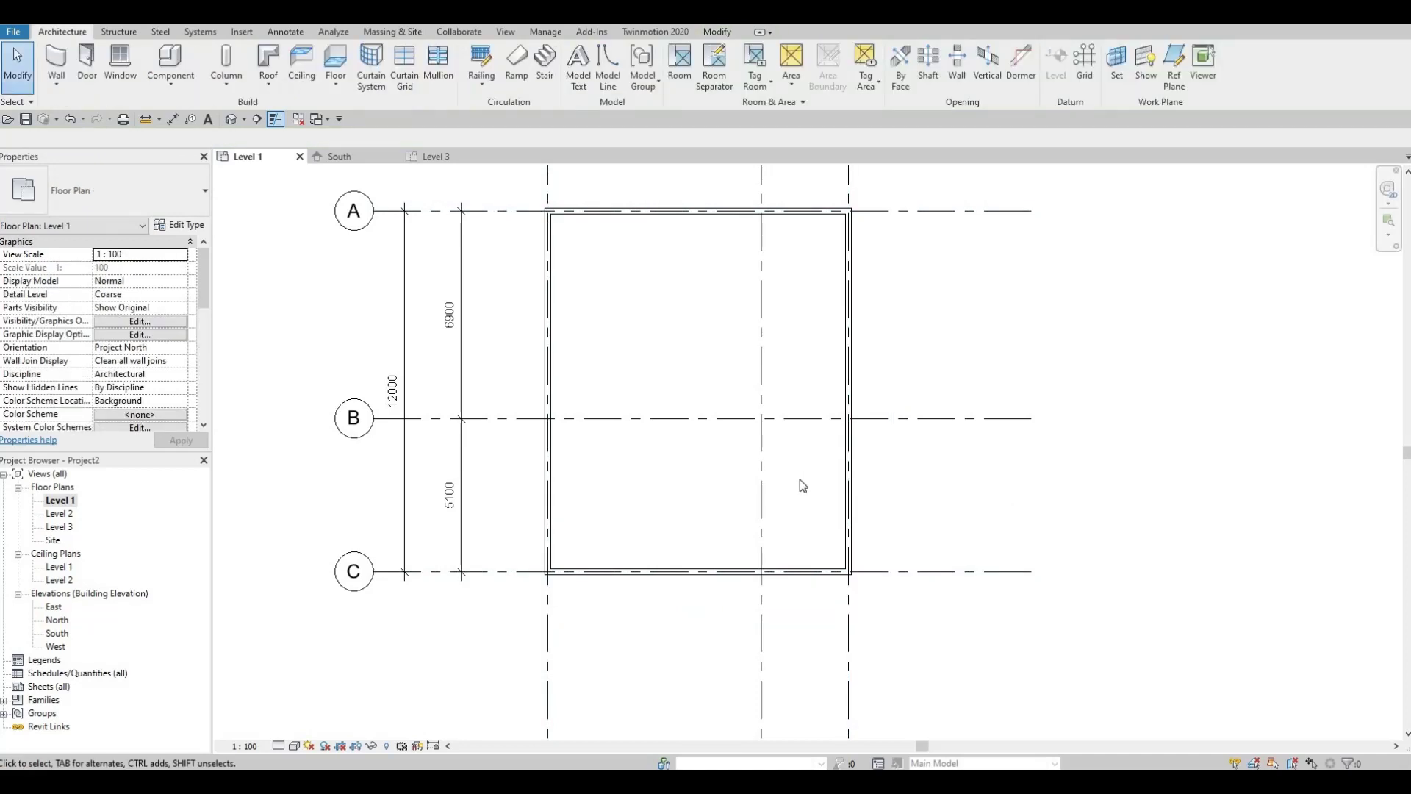
Step: With Create Similar, draw a 7800 wall along grid B, then 5100 down to the bottom wall
click(553, 319)
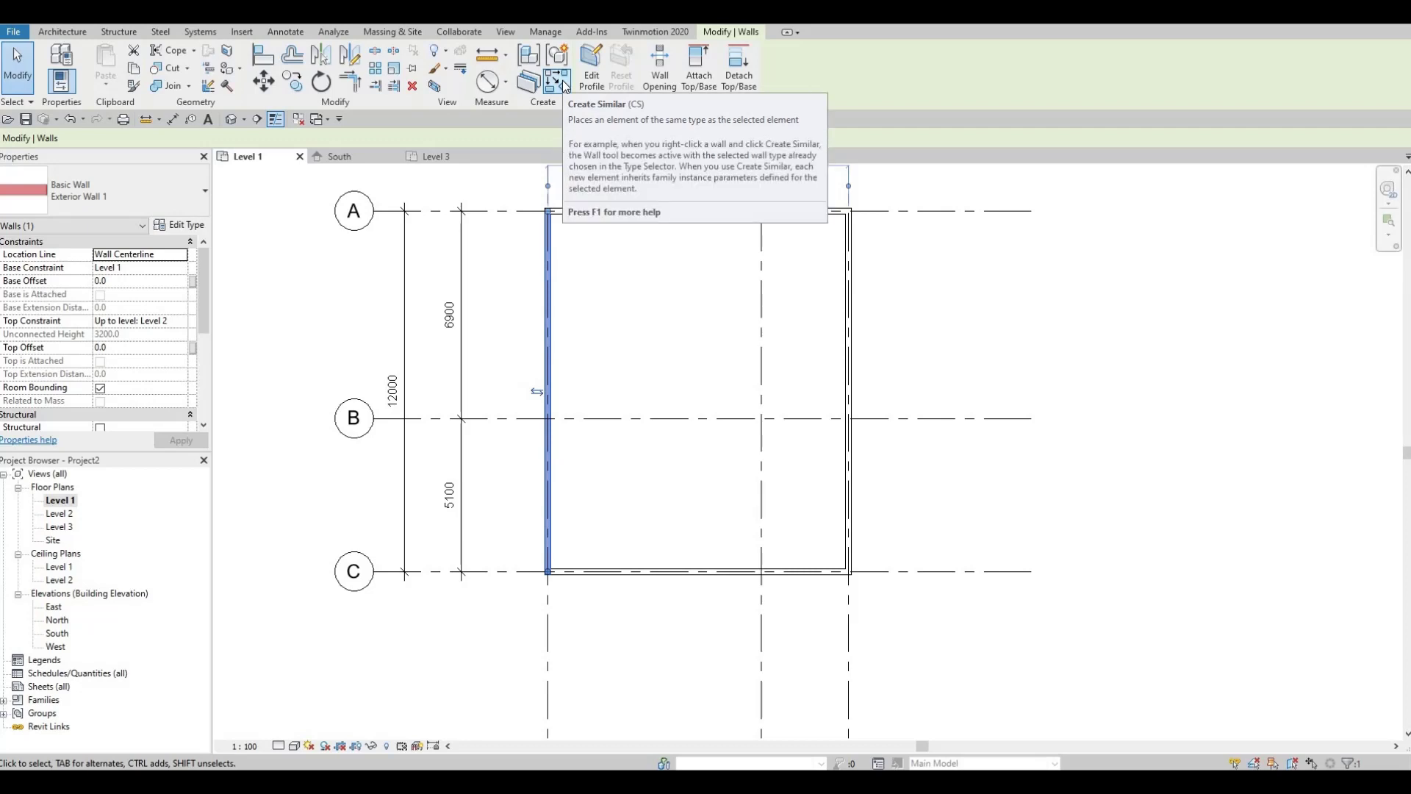
click(563, 85)
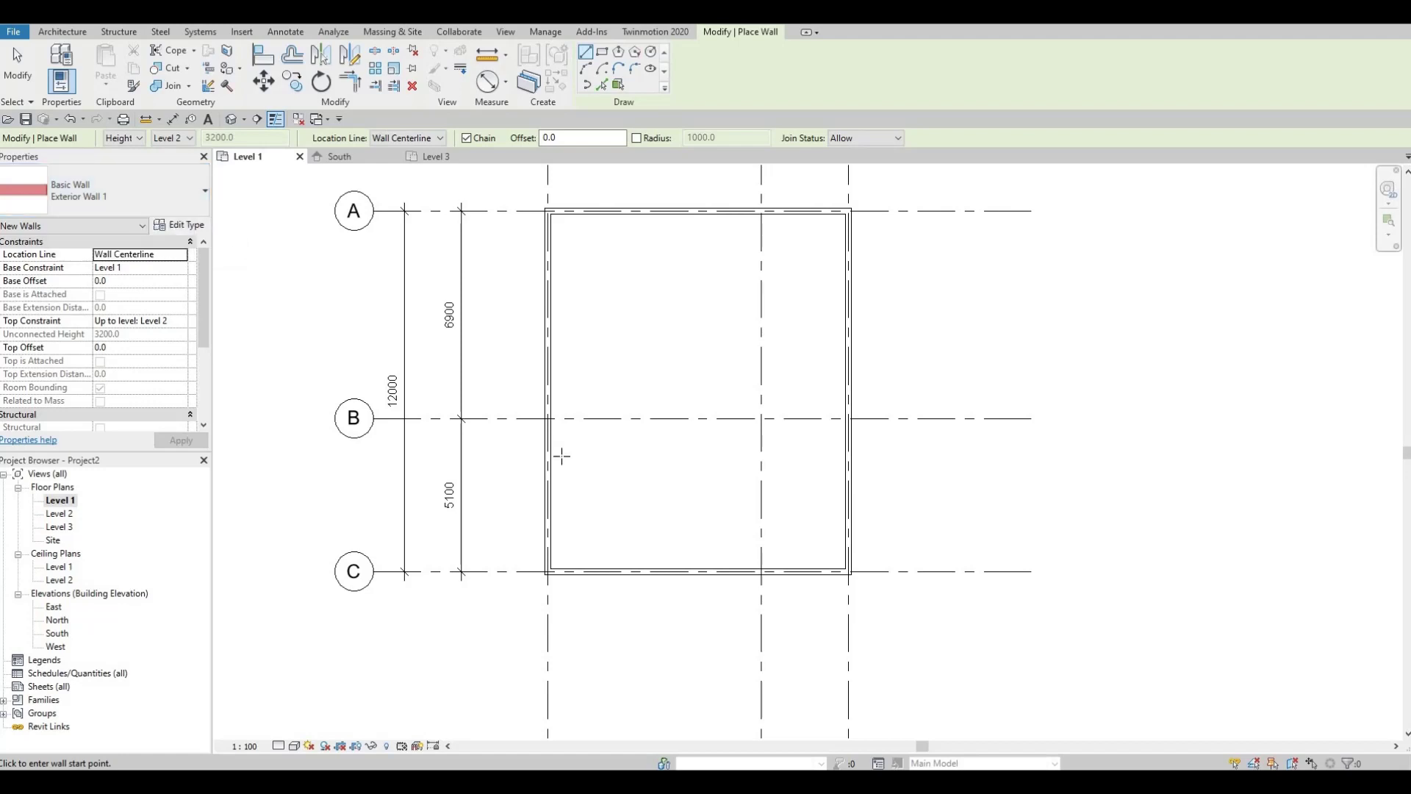
click(550, 418)
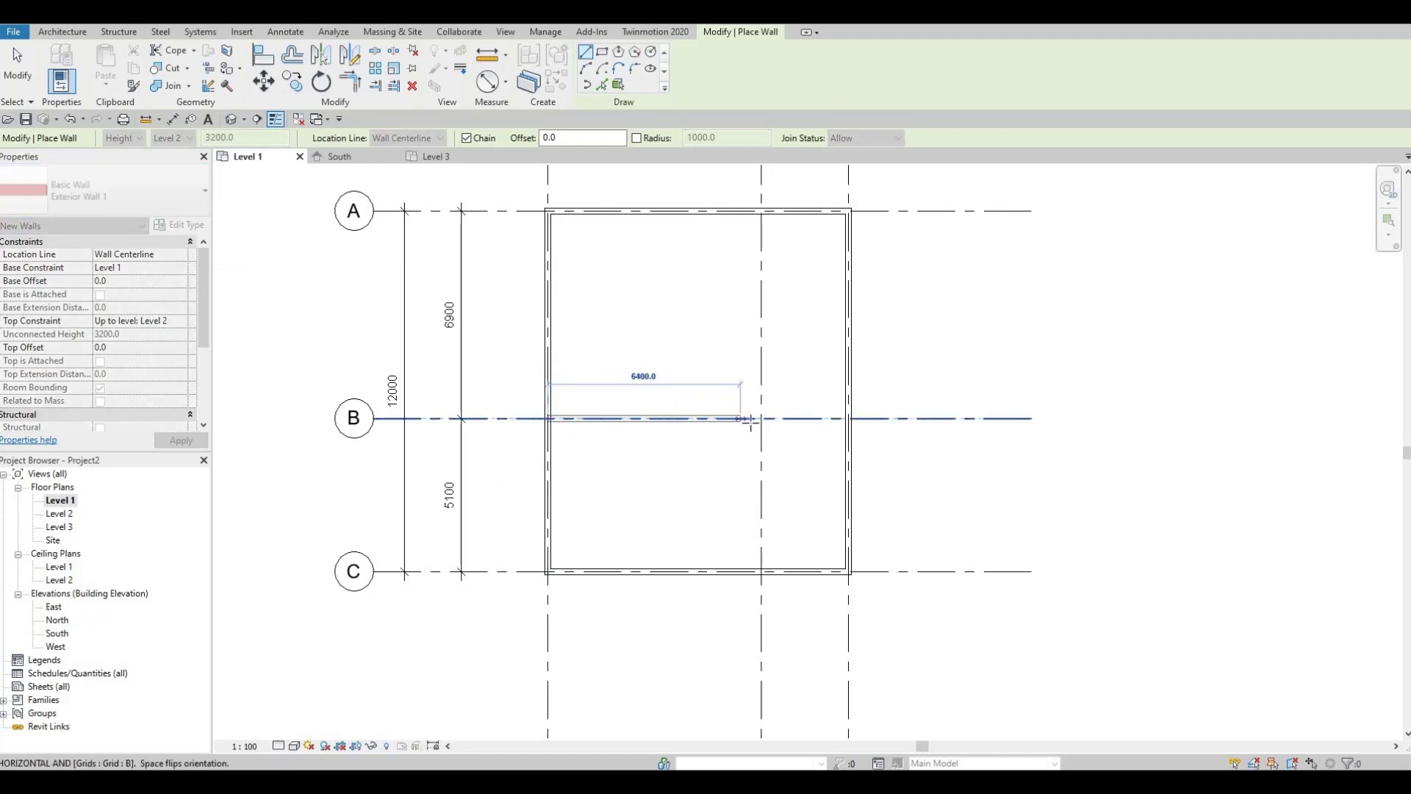
scroll(775, 422, up, 1)
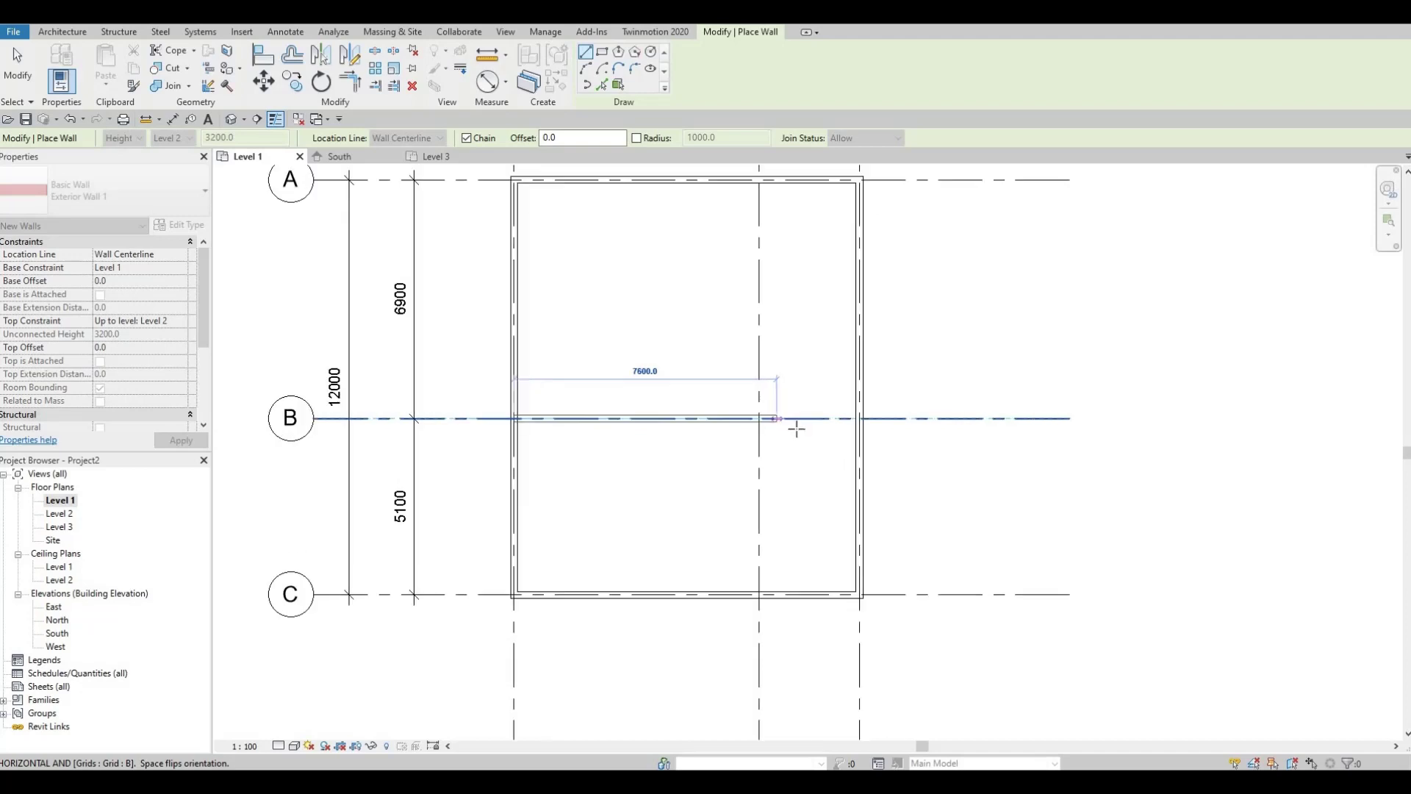
scroll(796, 428, up, 2)
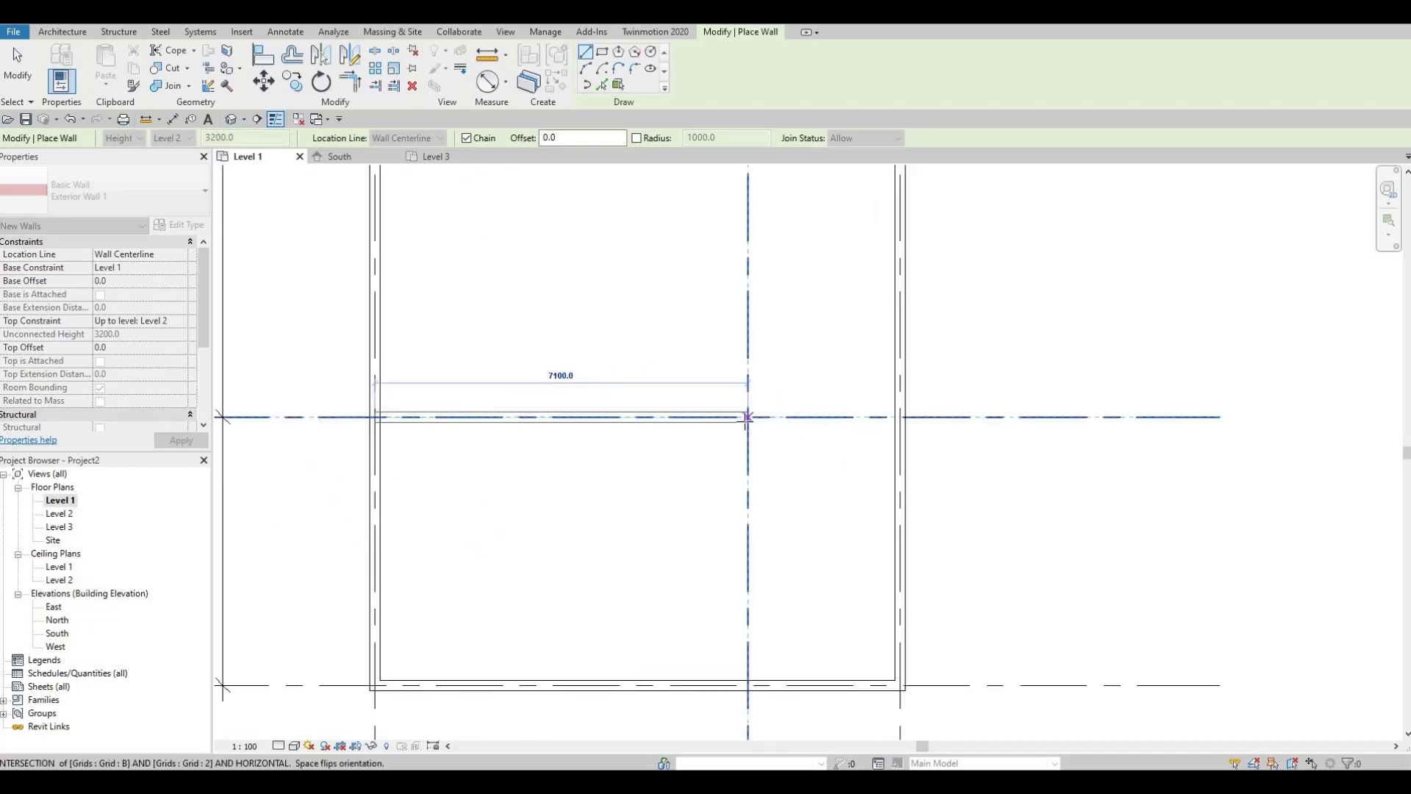
click(785, 418)
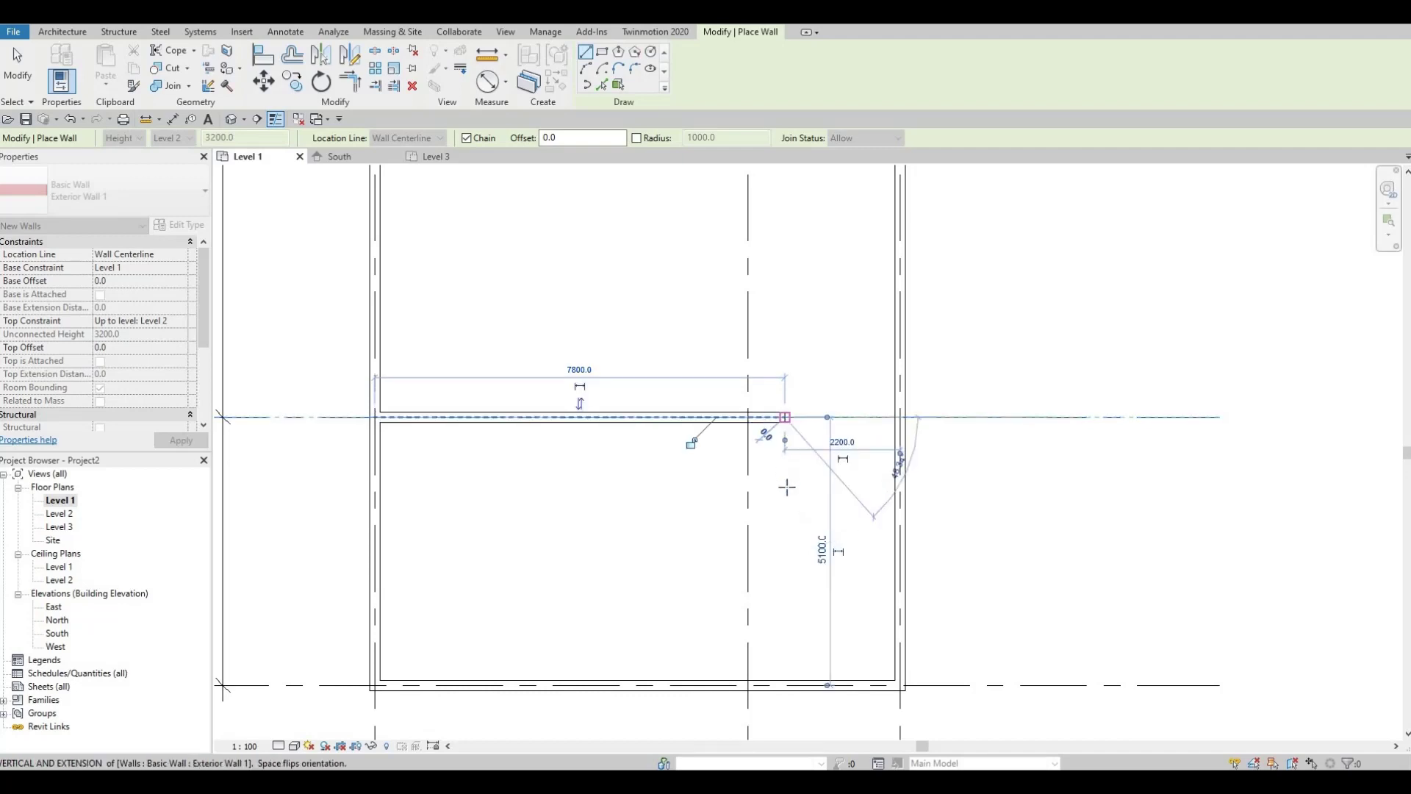
click(785, 681)
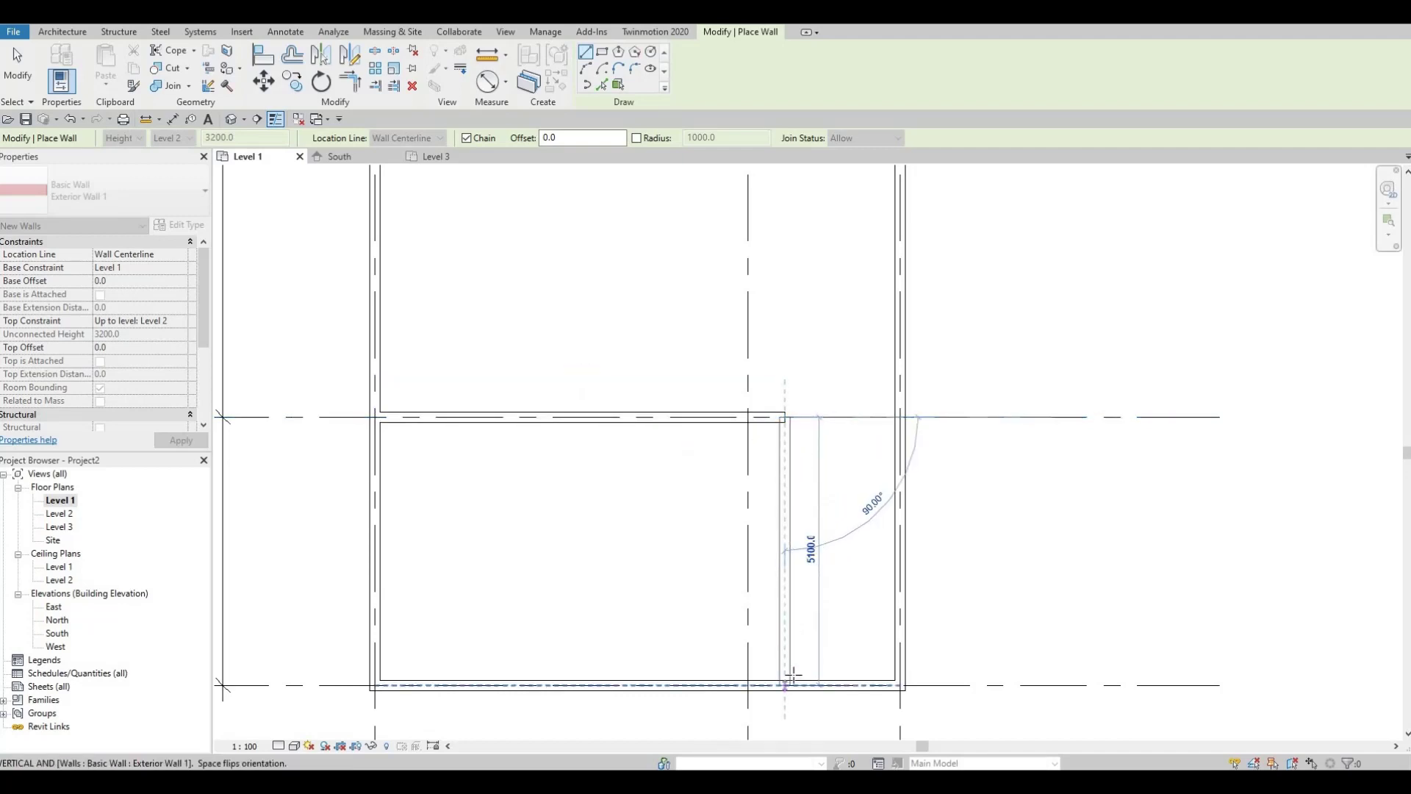
key(Escape)
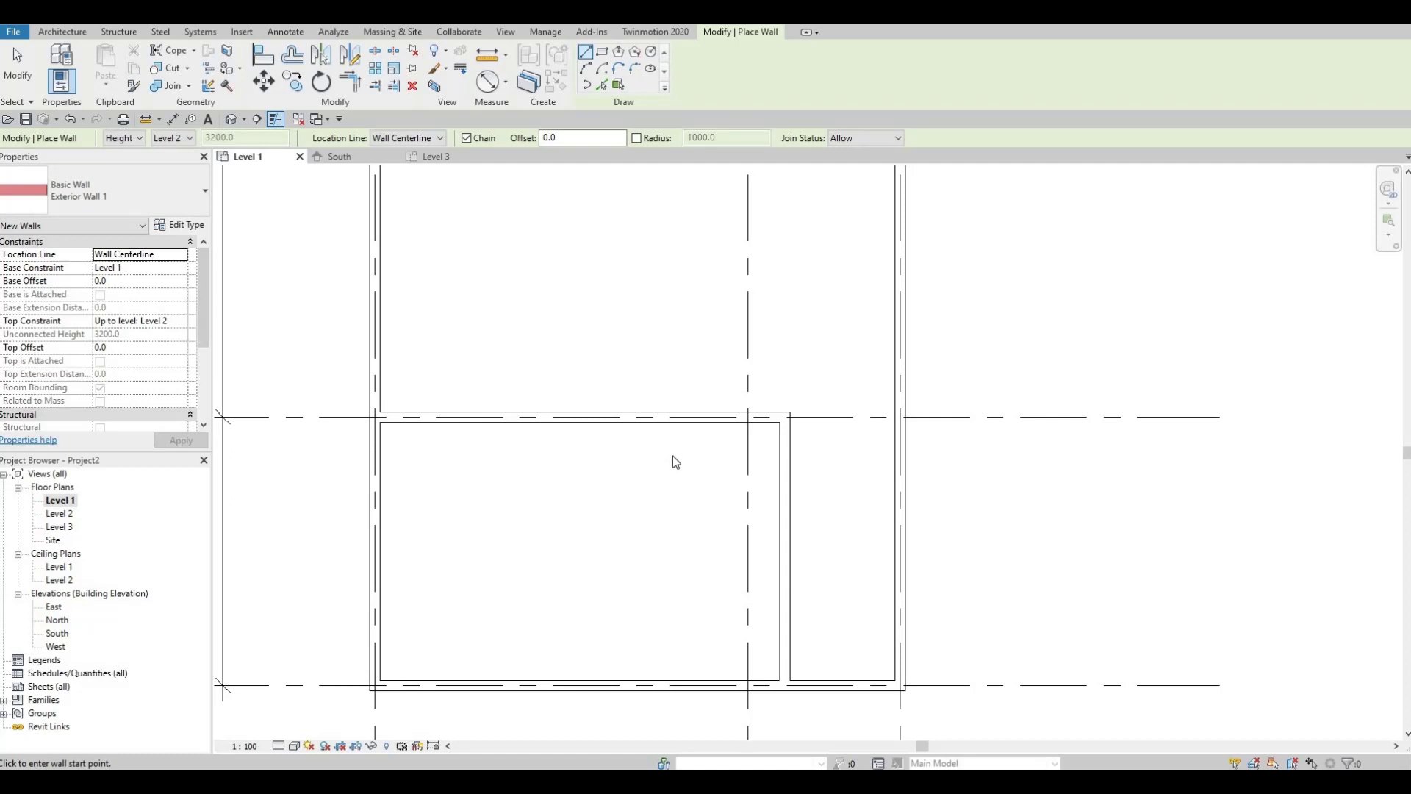
key(Escape)
scroll(673, 456, down, 2)
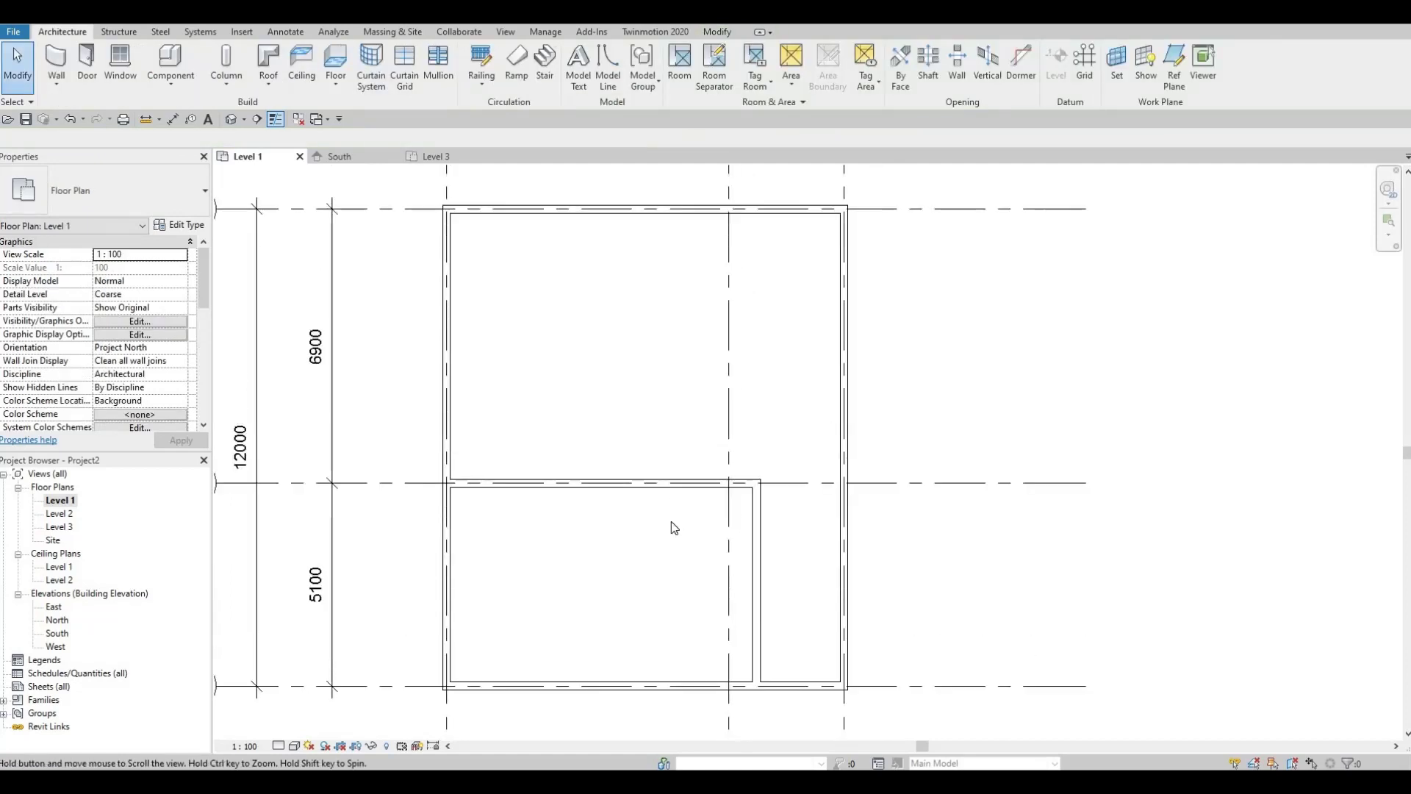
Step: Trim the new vertical wall and bottom wall into a corner with TR
scroll(672, 524, down, 1)
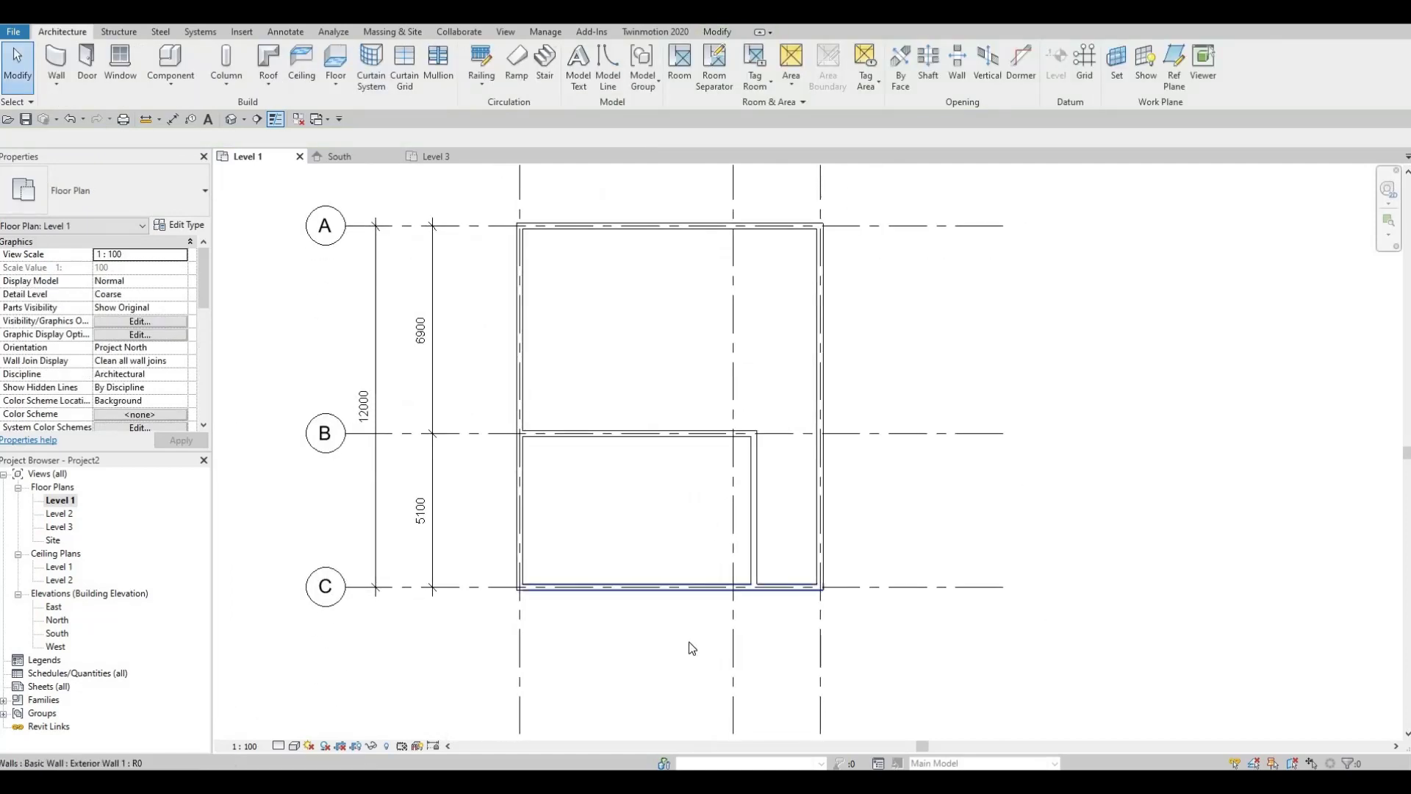
scroll(704, 599, up, 1)
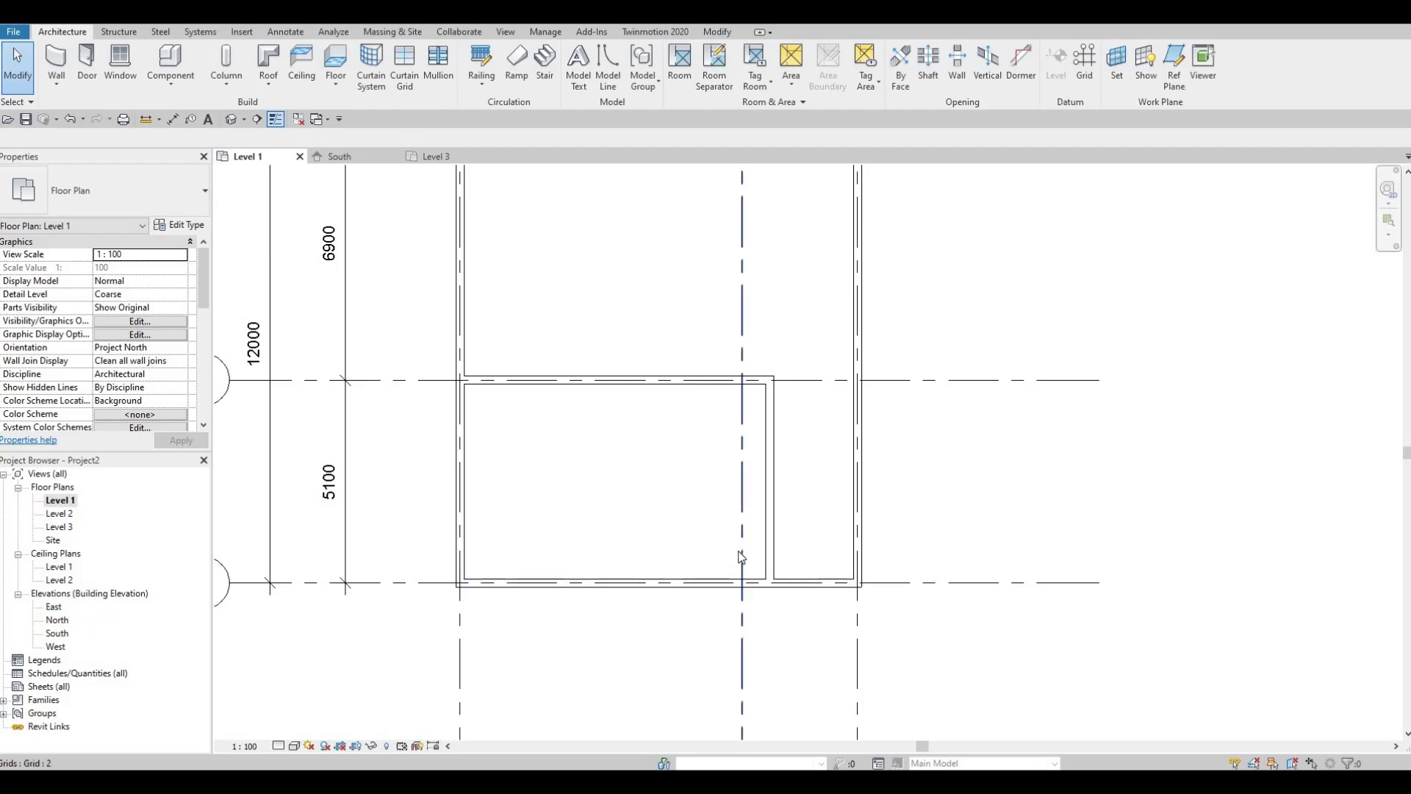
click(716, 32)
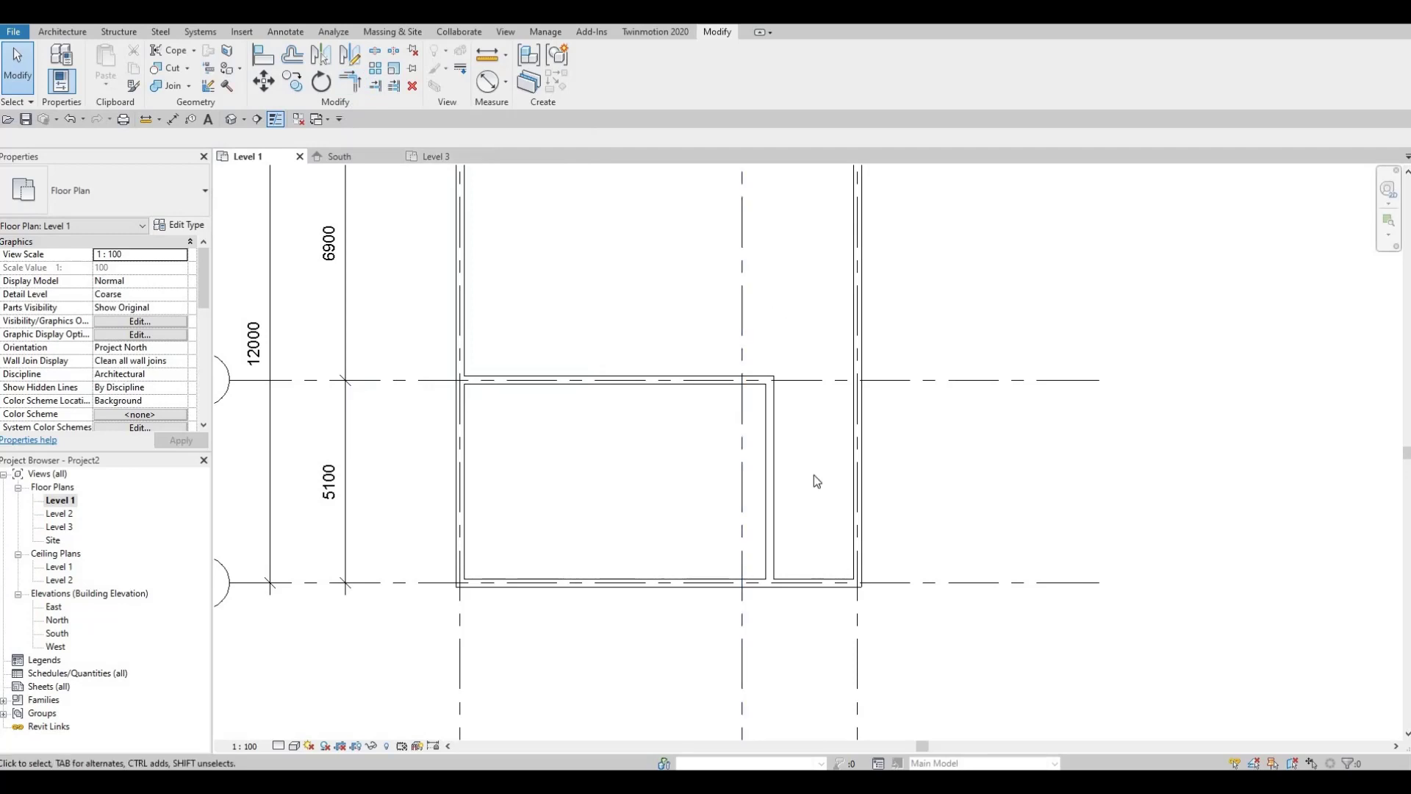
key(t)
key(r)
click(777, 555)
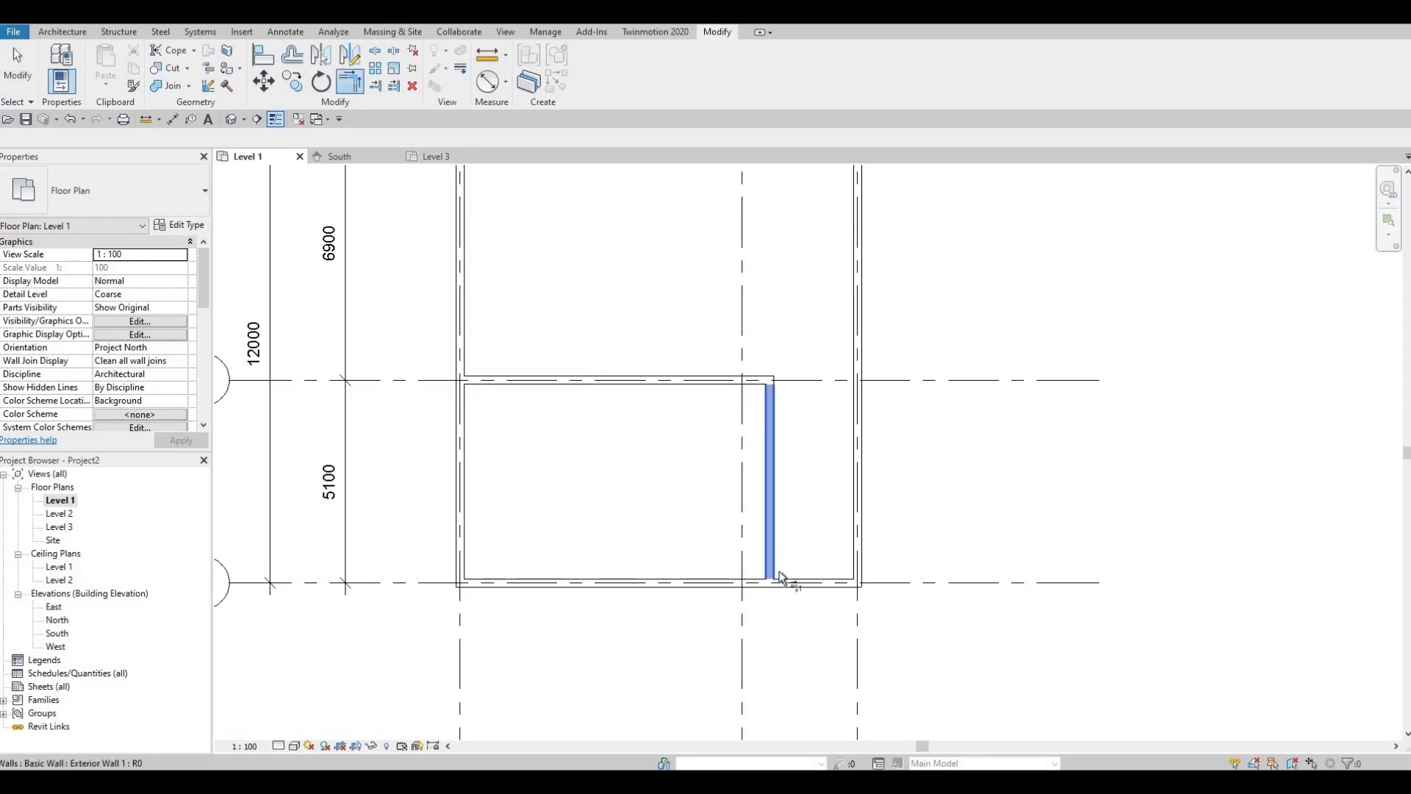
click(764, 542)
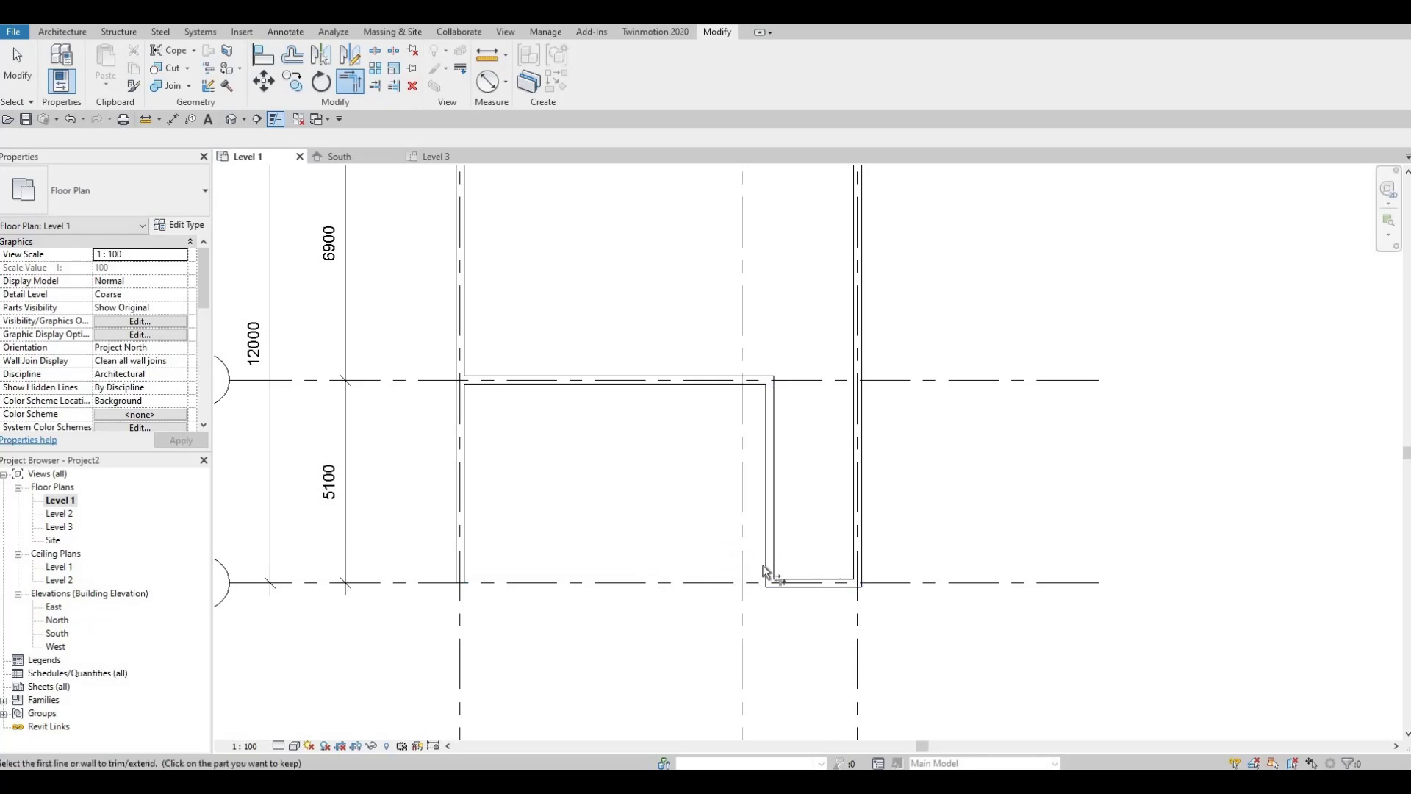
key(Escape)
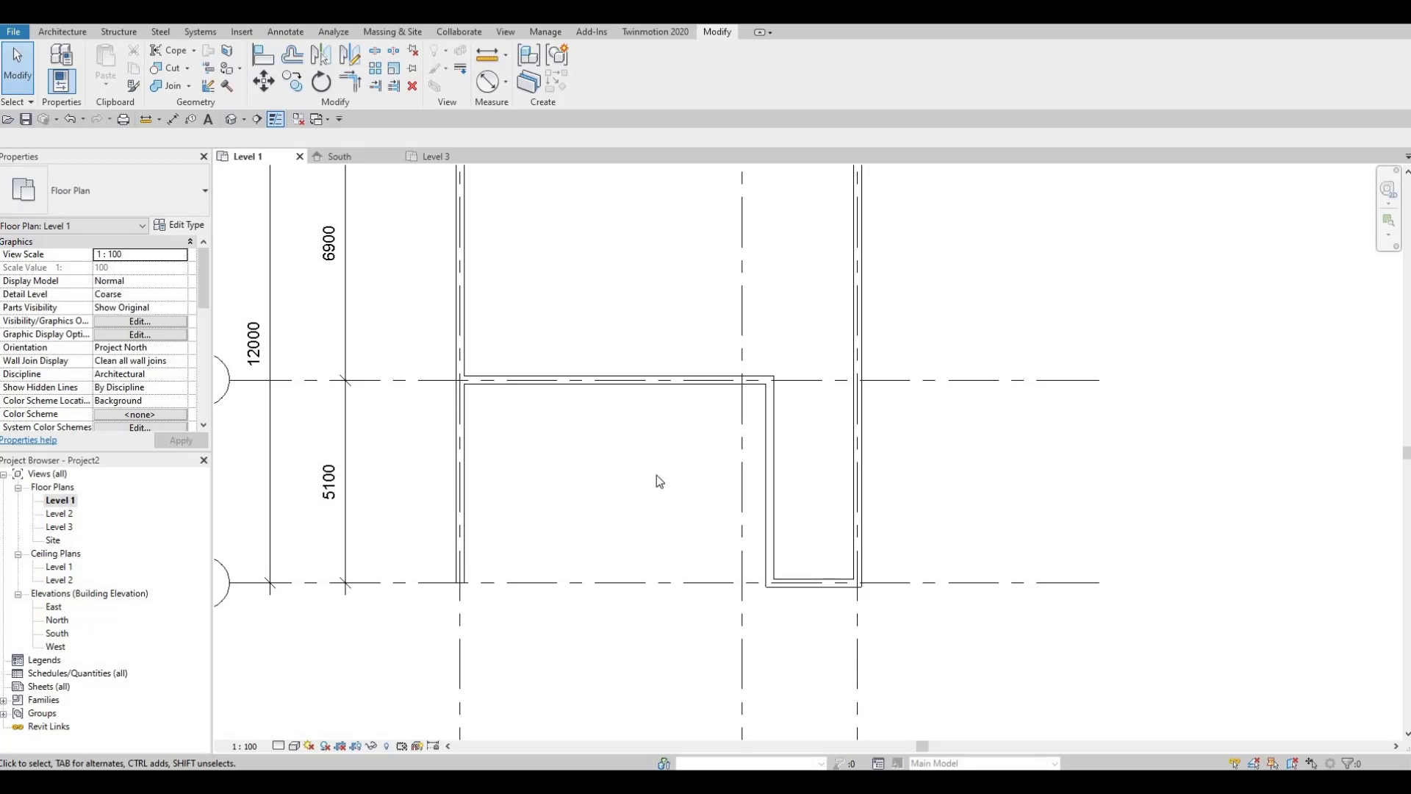
Step: Bring the whole floor plan back into view and select the wall along grid B
scroll(661, 441, down, 3)
middle_drag(706, 408, 675, 476)
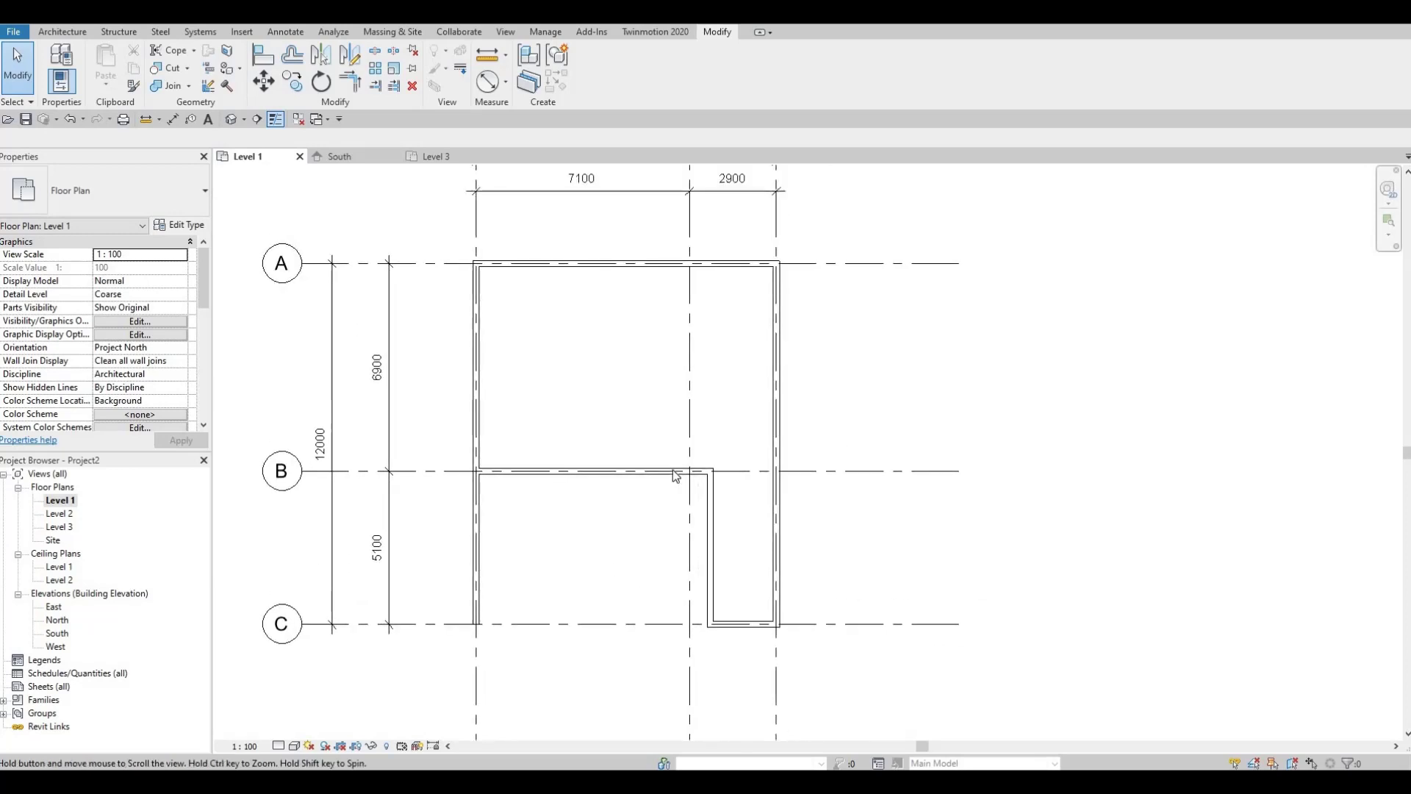
click(654, 470)
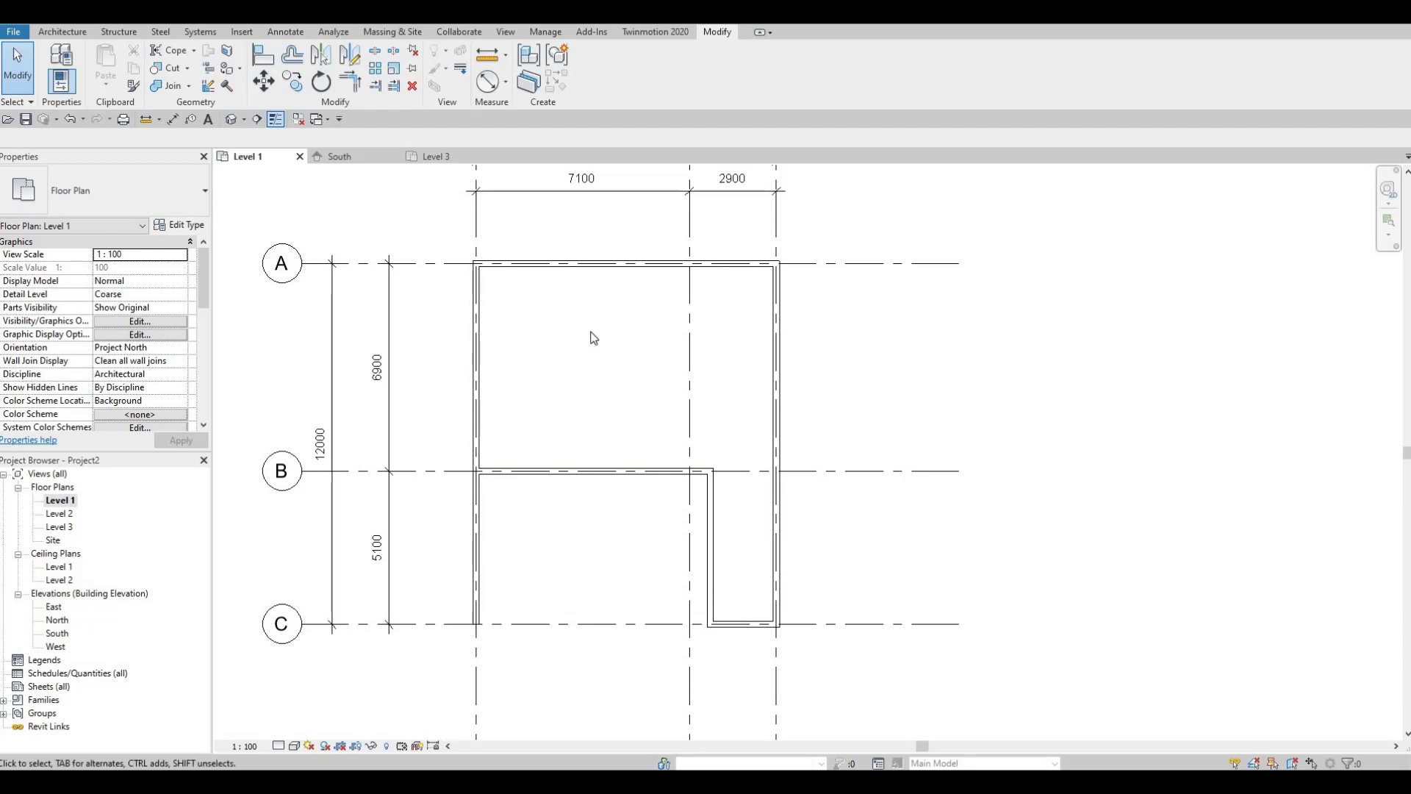
click(77, 34)
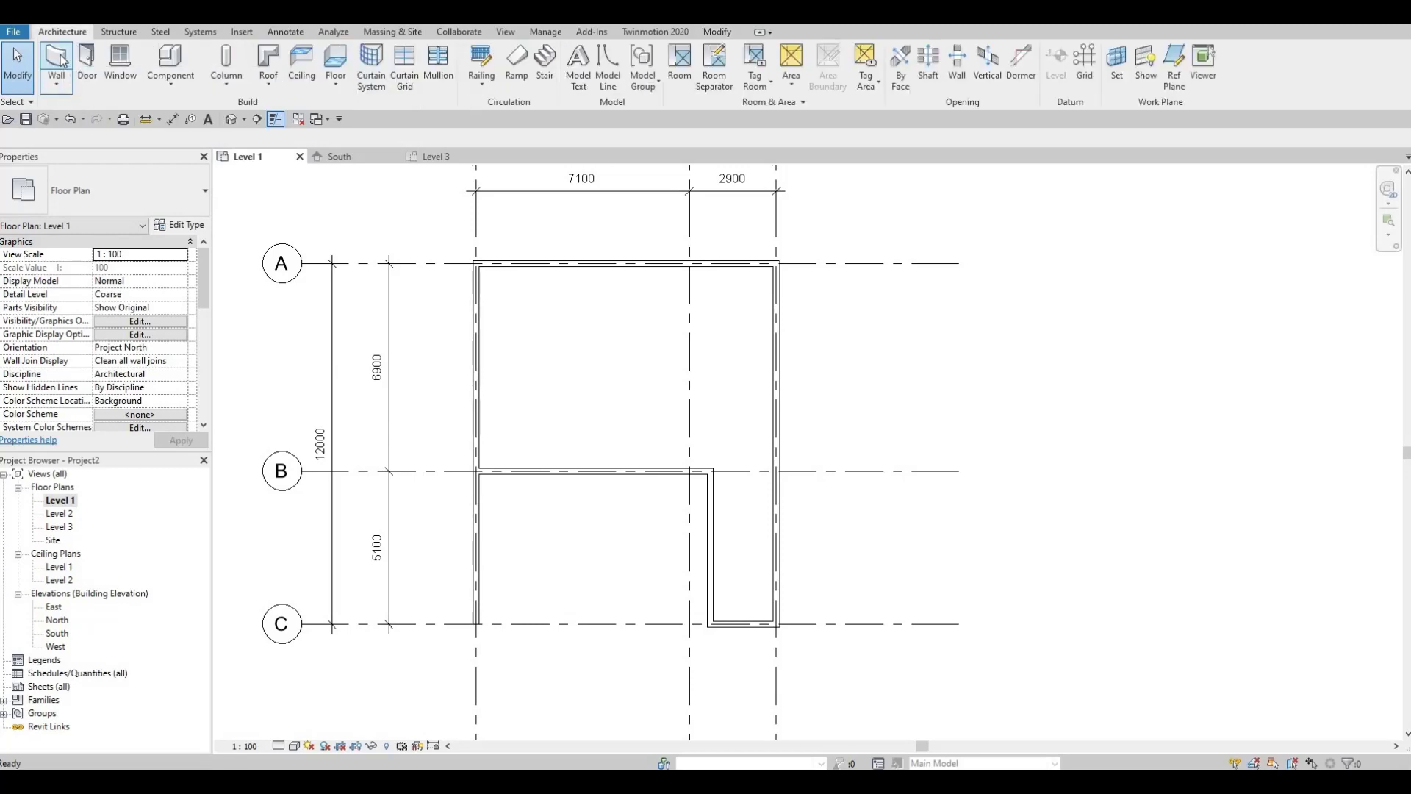
Step: Duplicate the wall type as 'Interior Wall 1' and open its layer structure
click(59, 61)
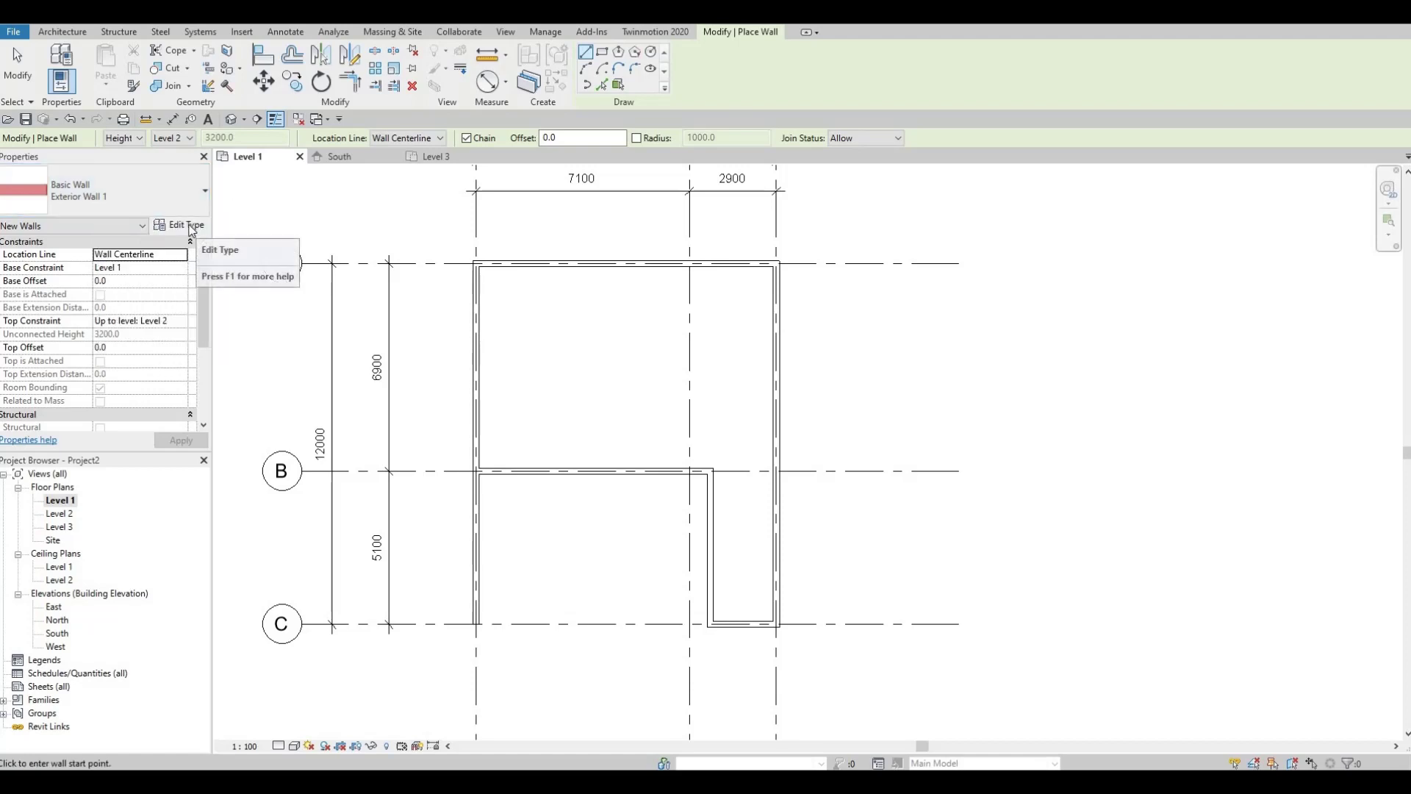
click(191, 226)
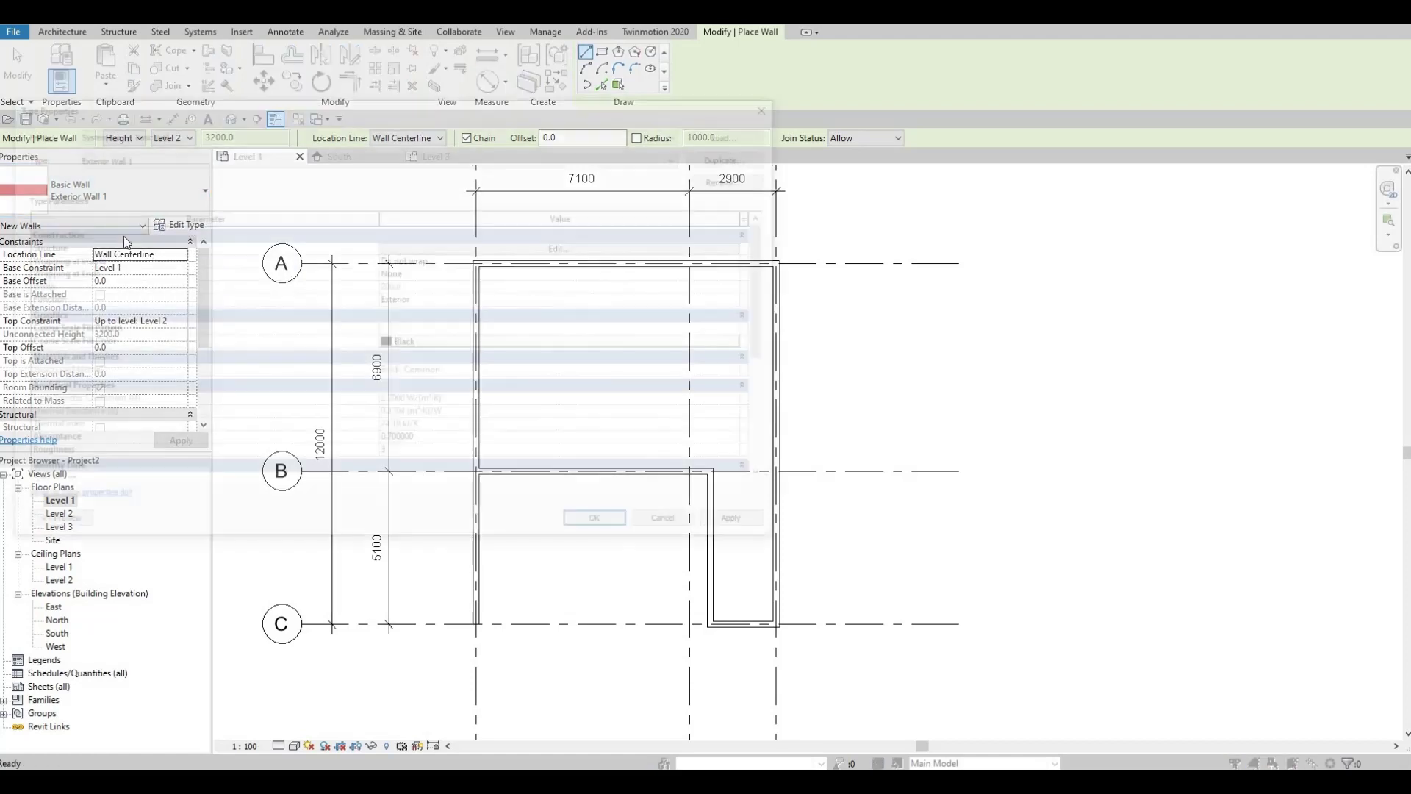
click(738, 156)
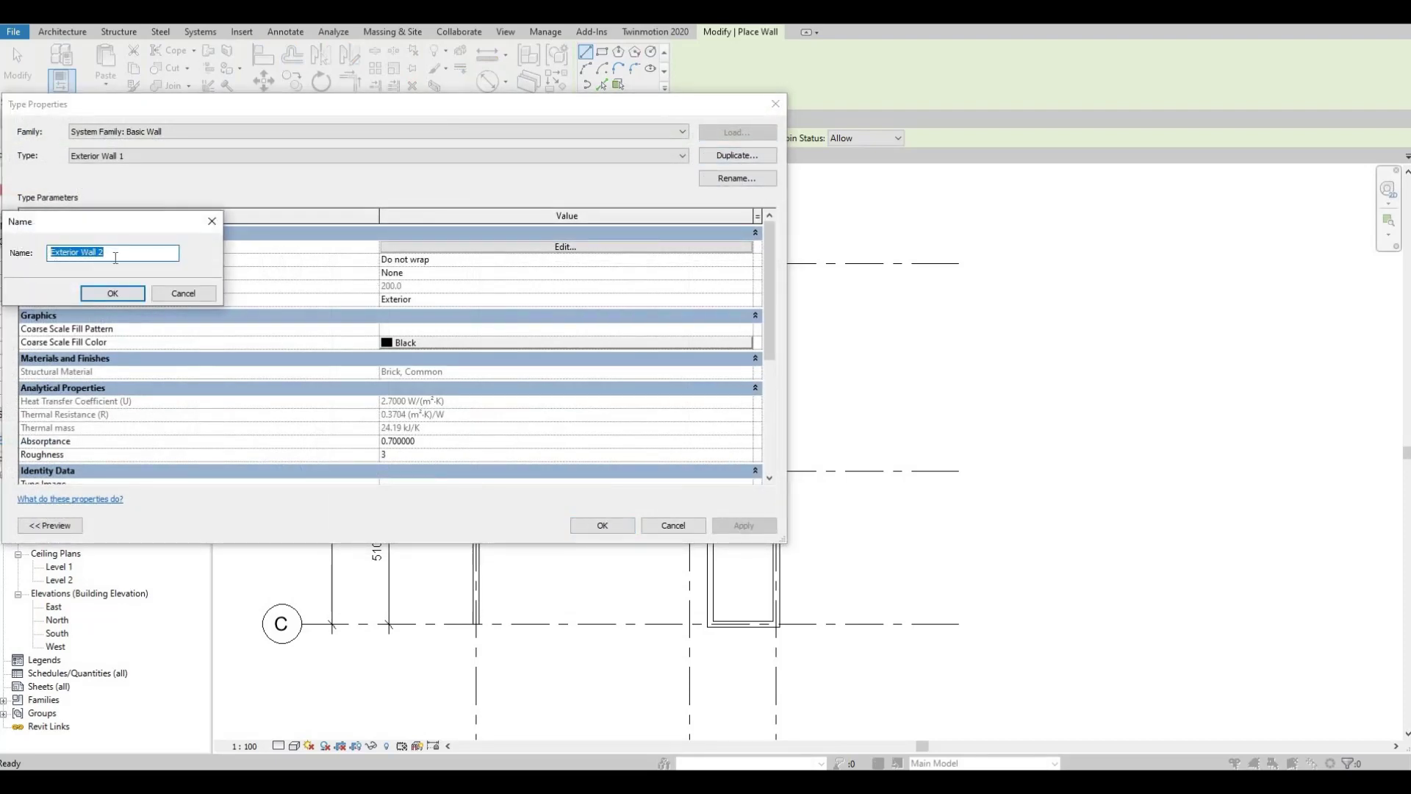
text(In)
click(129, 297)
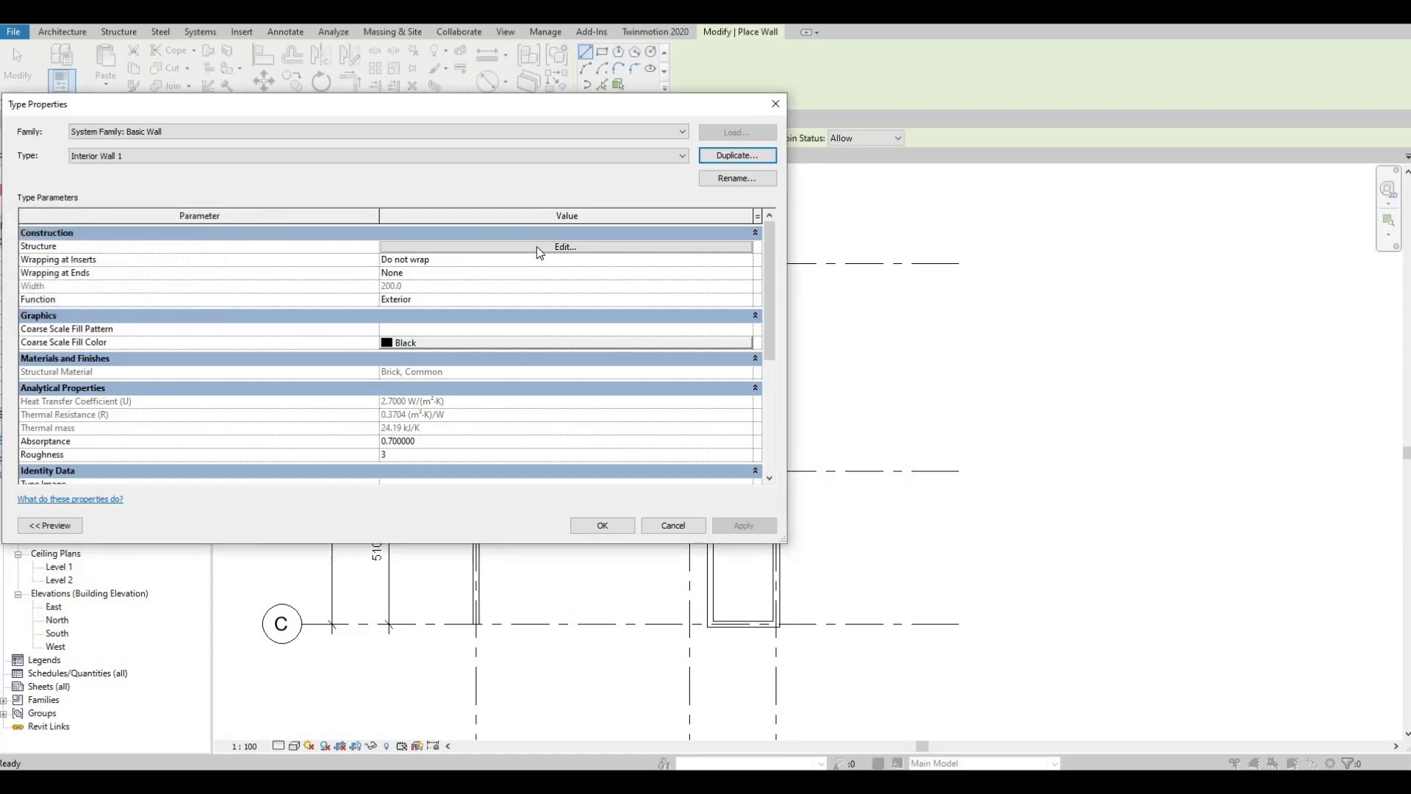
click(536, 246)
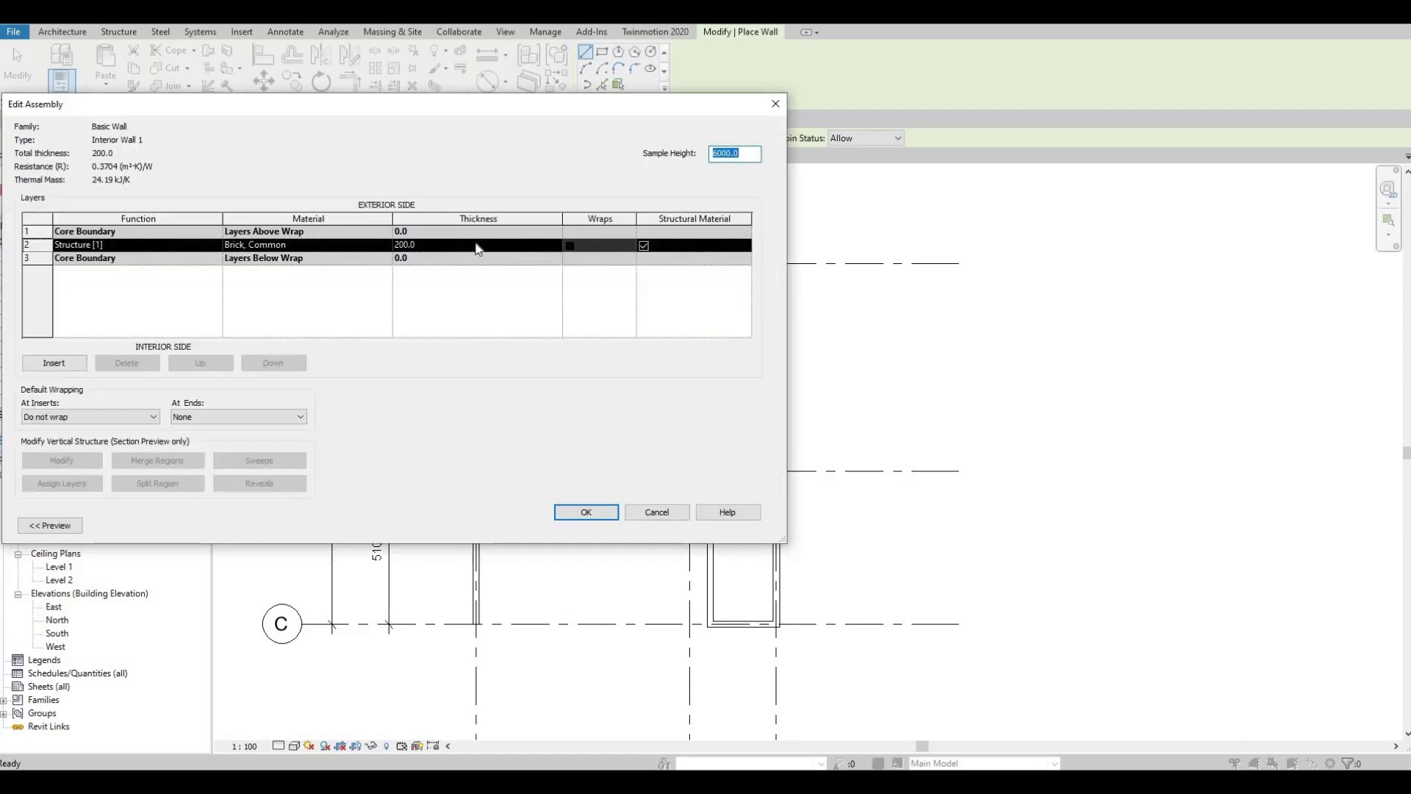
Step: Make Interior Wall 1's structure layer 150 thick in Clad - White and confirm the type
click(474, 244)
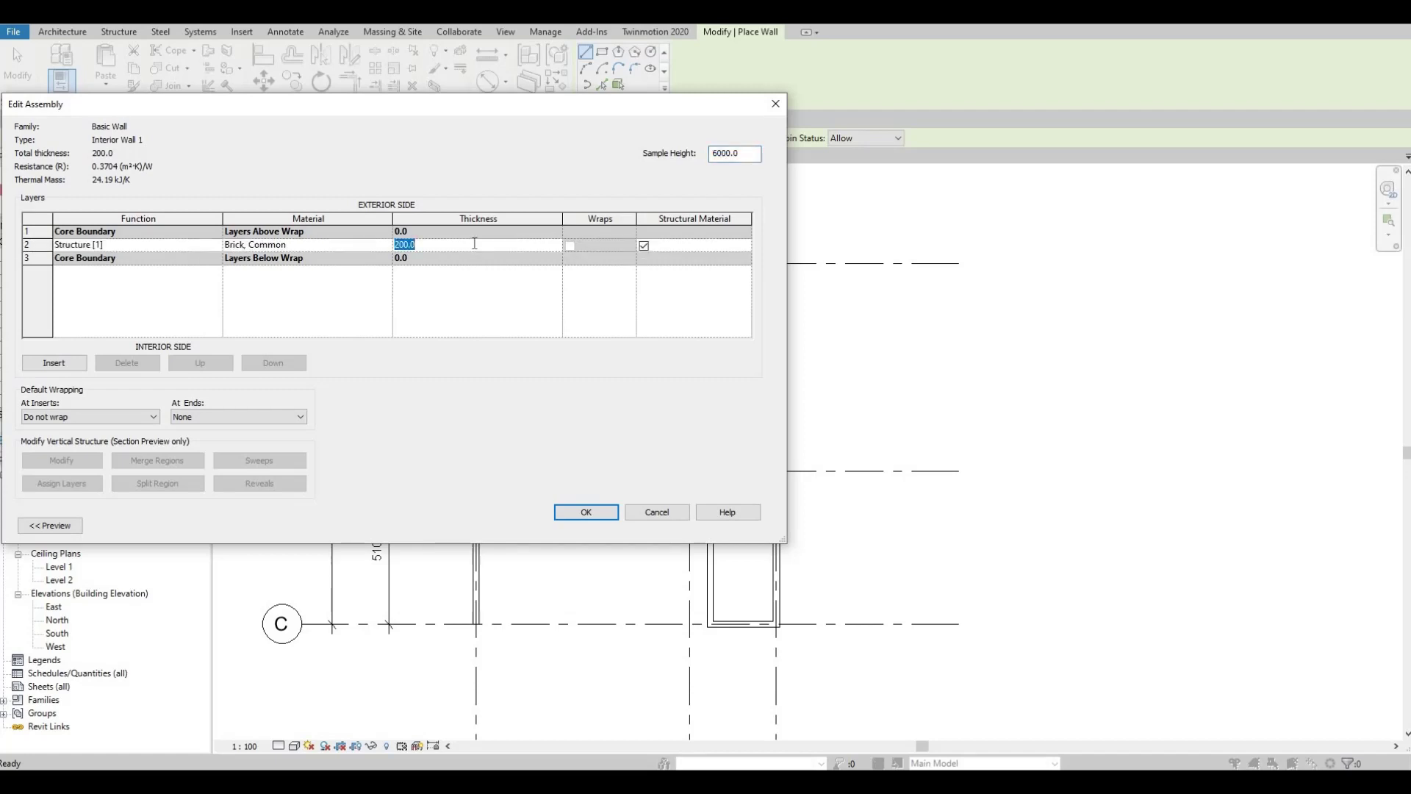
text(150)
click(387, 249)
click(386, 245)
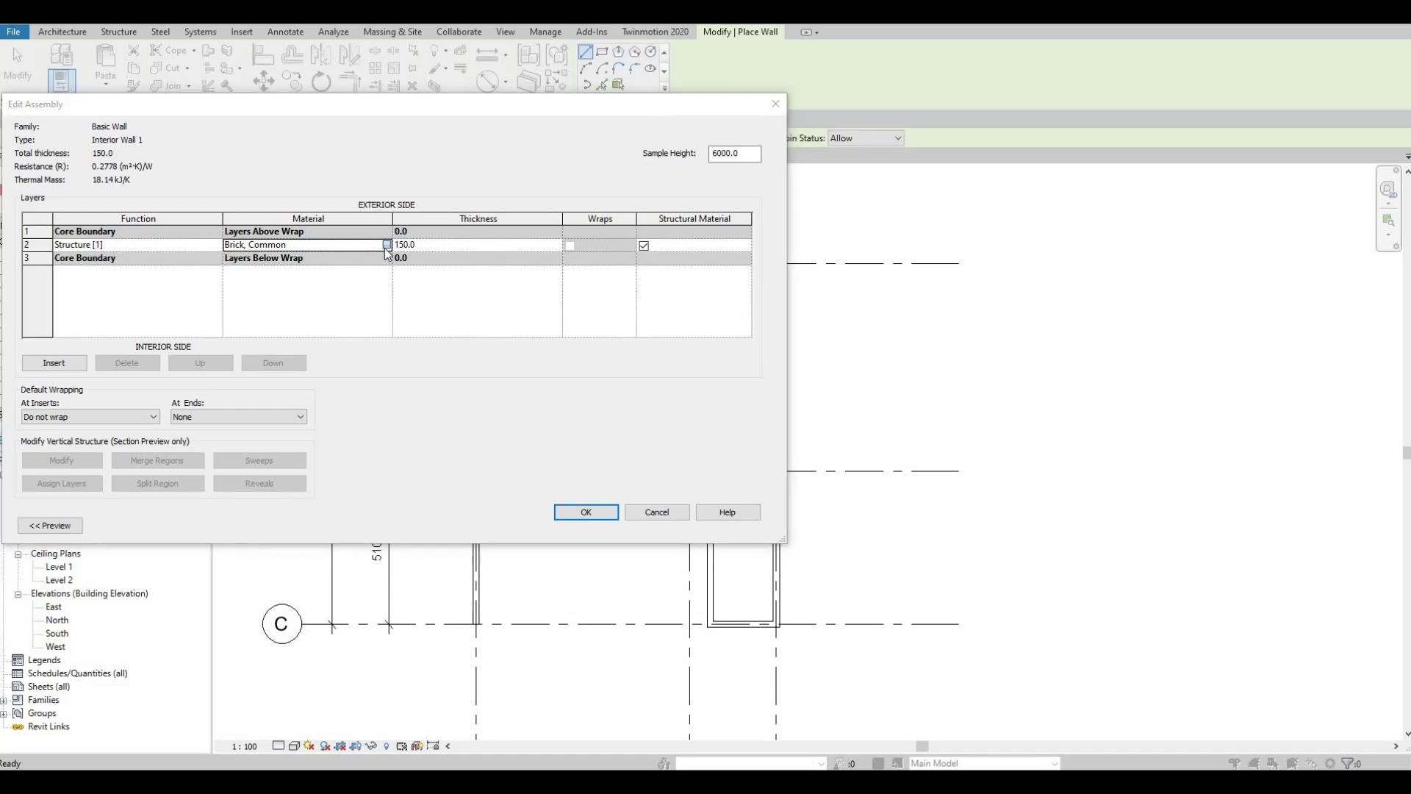
scroll(240, 290, down, 3)
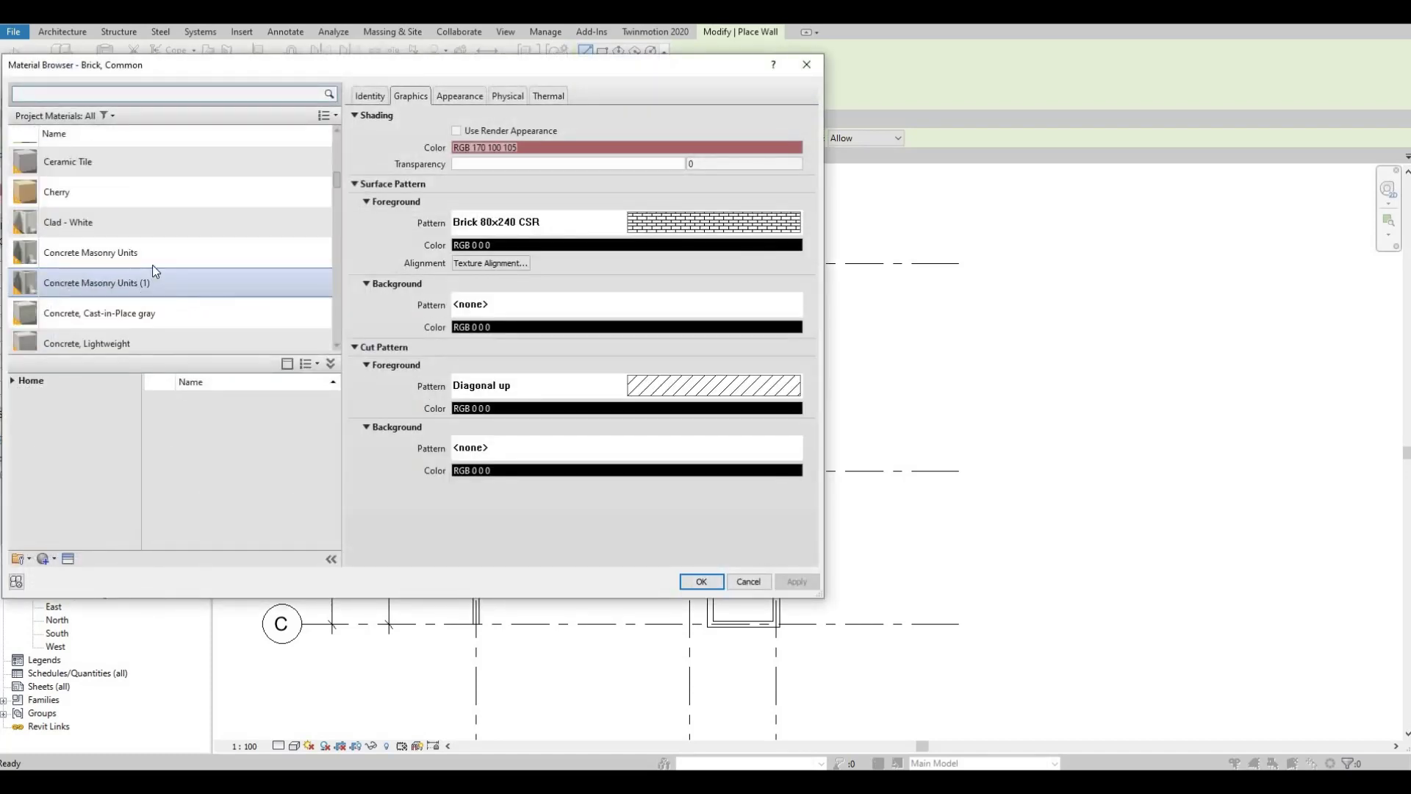
click(155, 226)
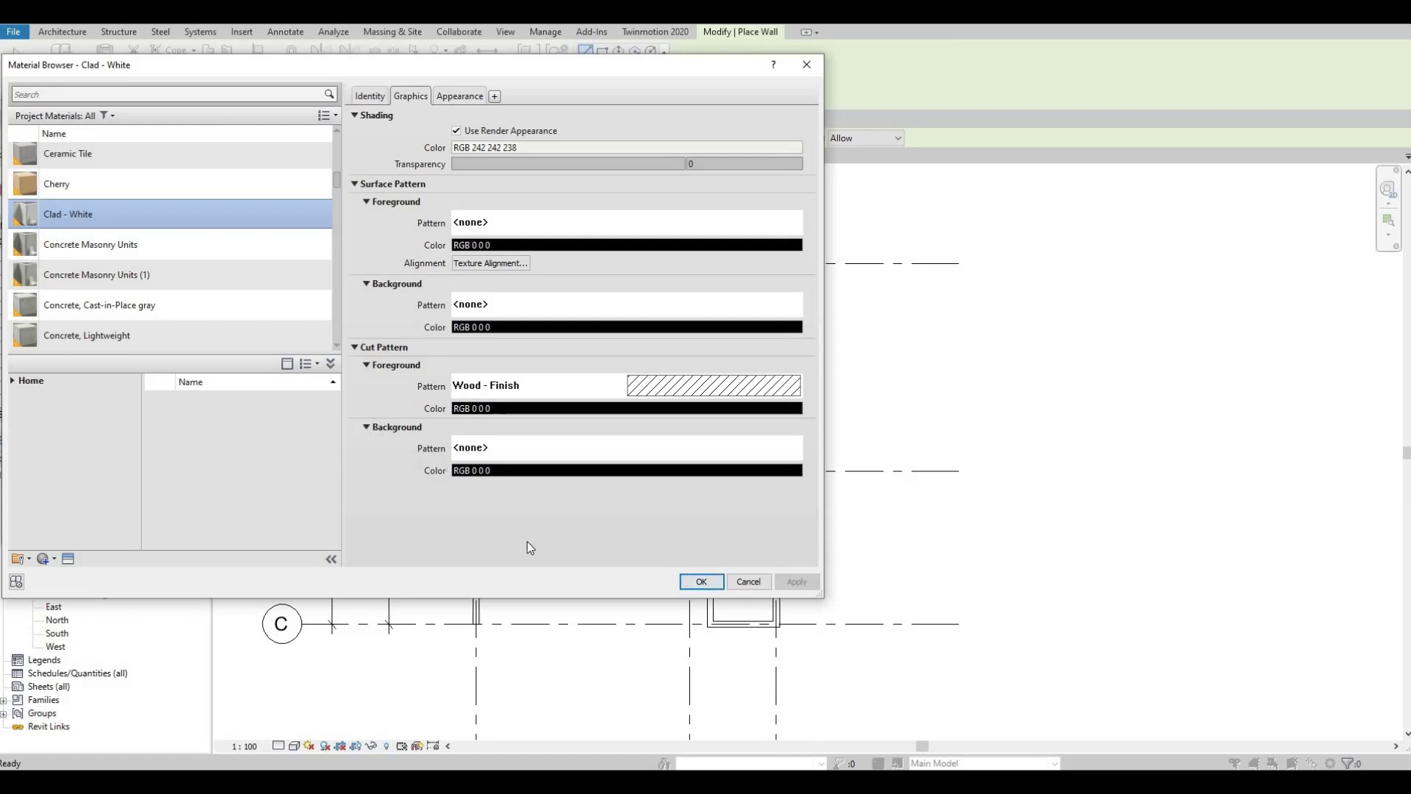
click(677, 578)
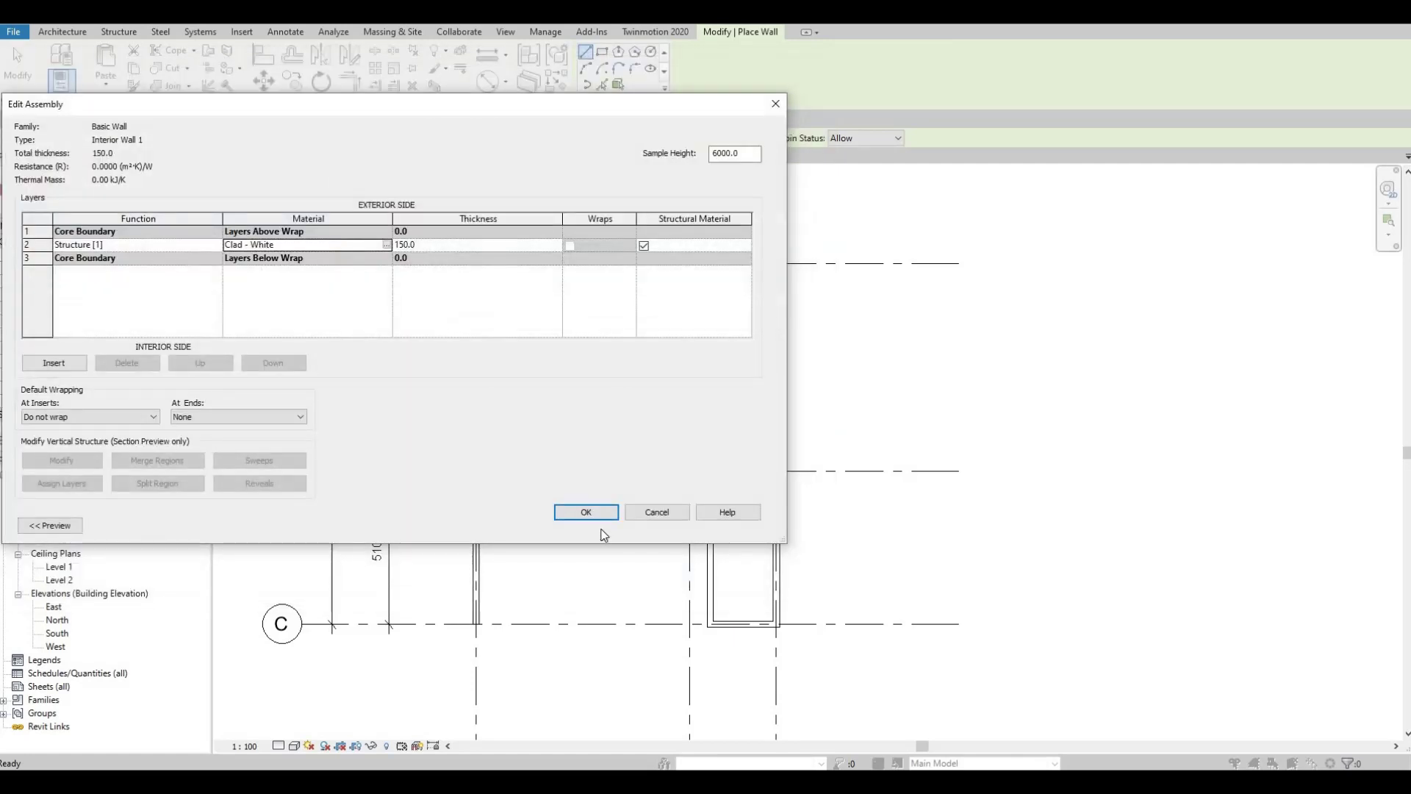
click(590, 512)
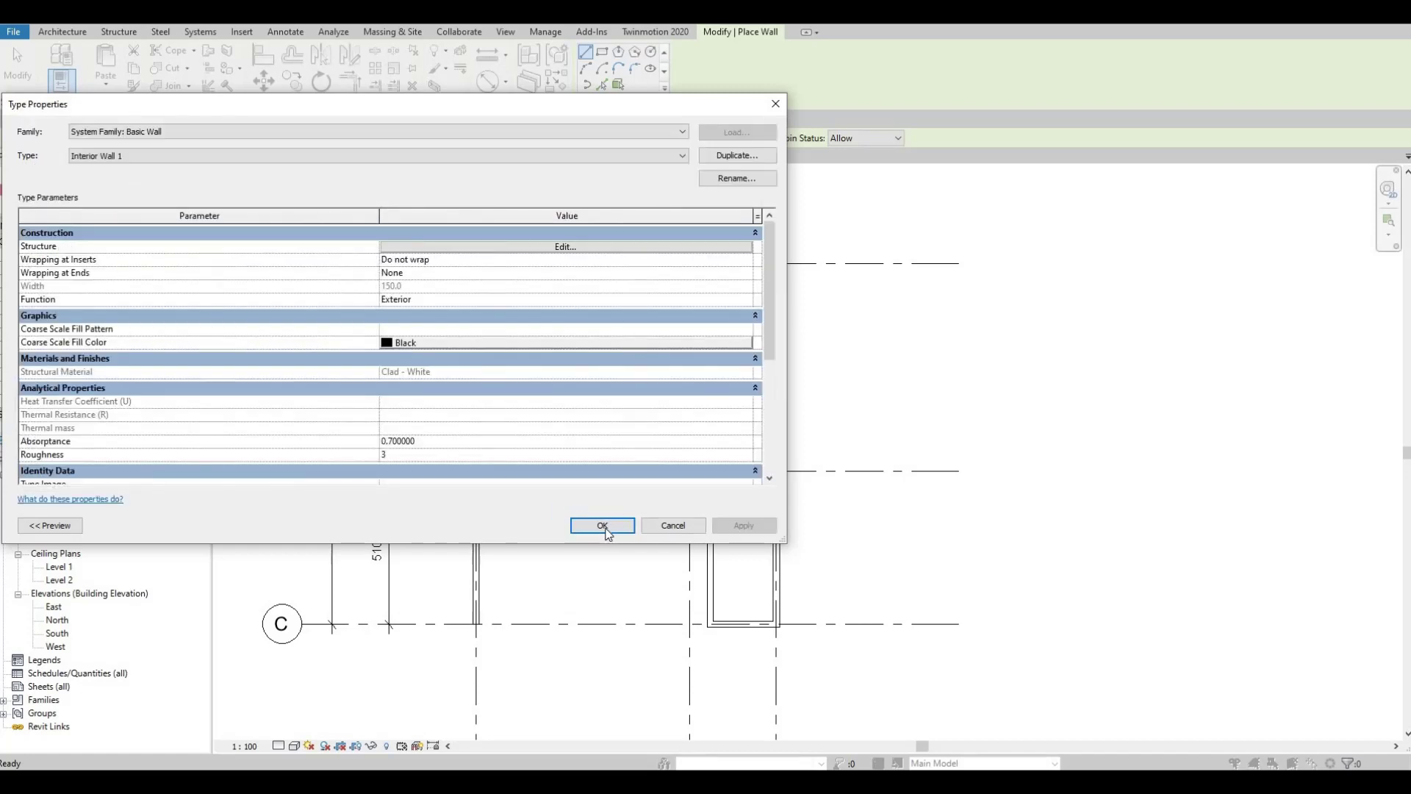
click(602, 526)
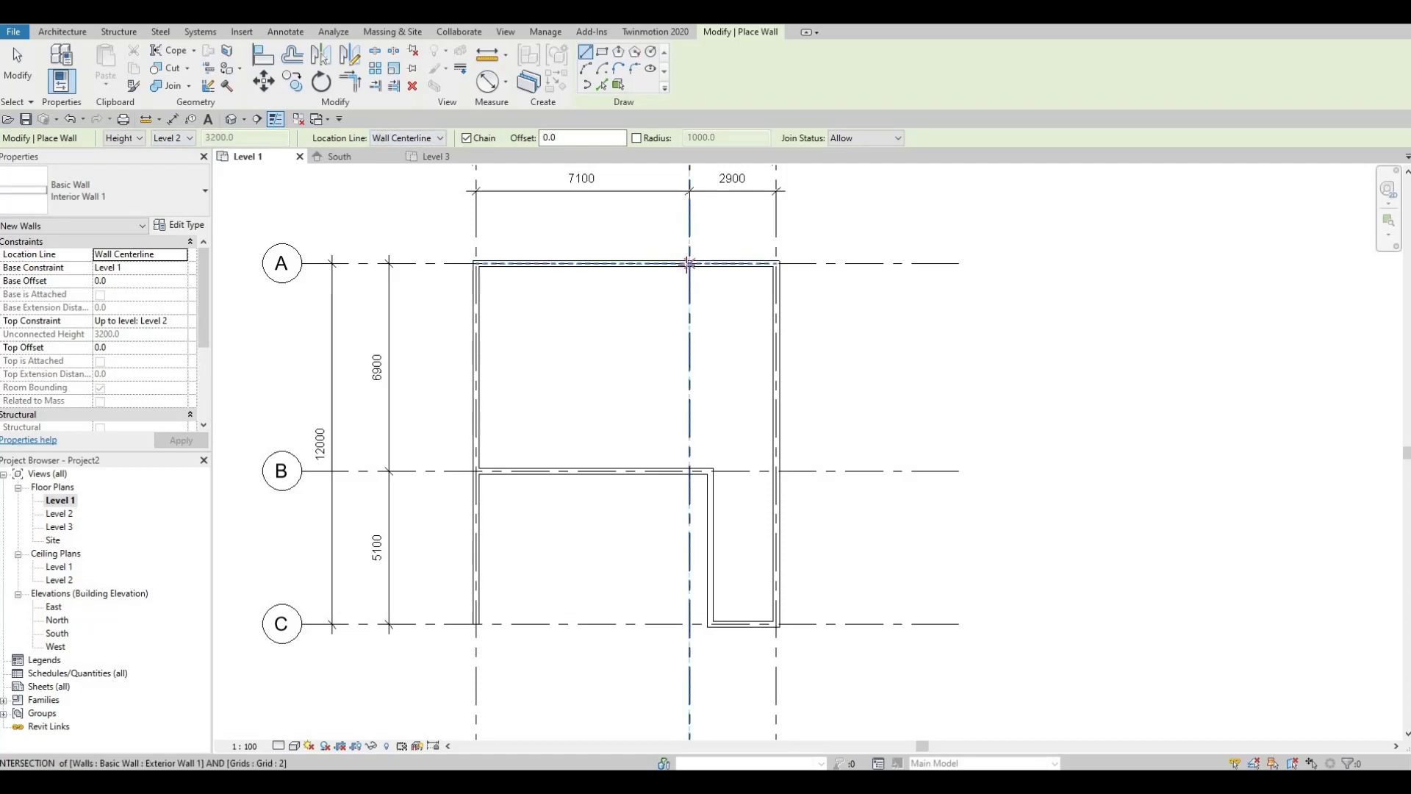
Step: Draw an Interior Wall 1 wall along grid 2 from grid A to the grid B wall
click(688, 263)
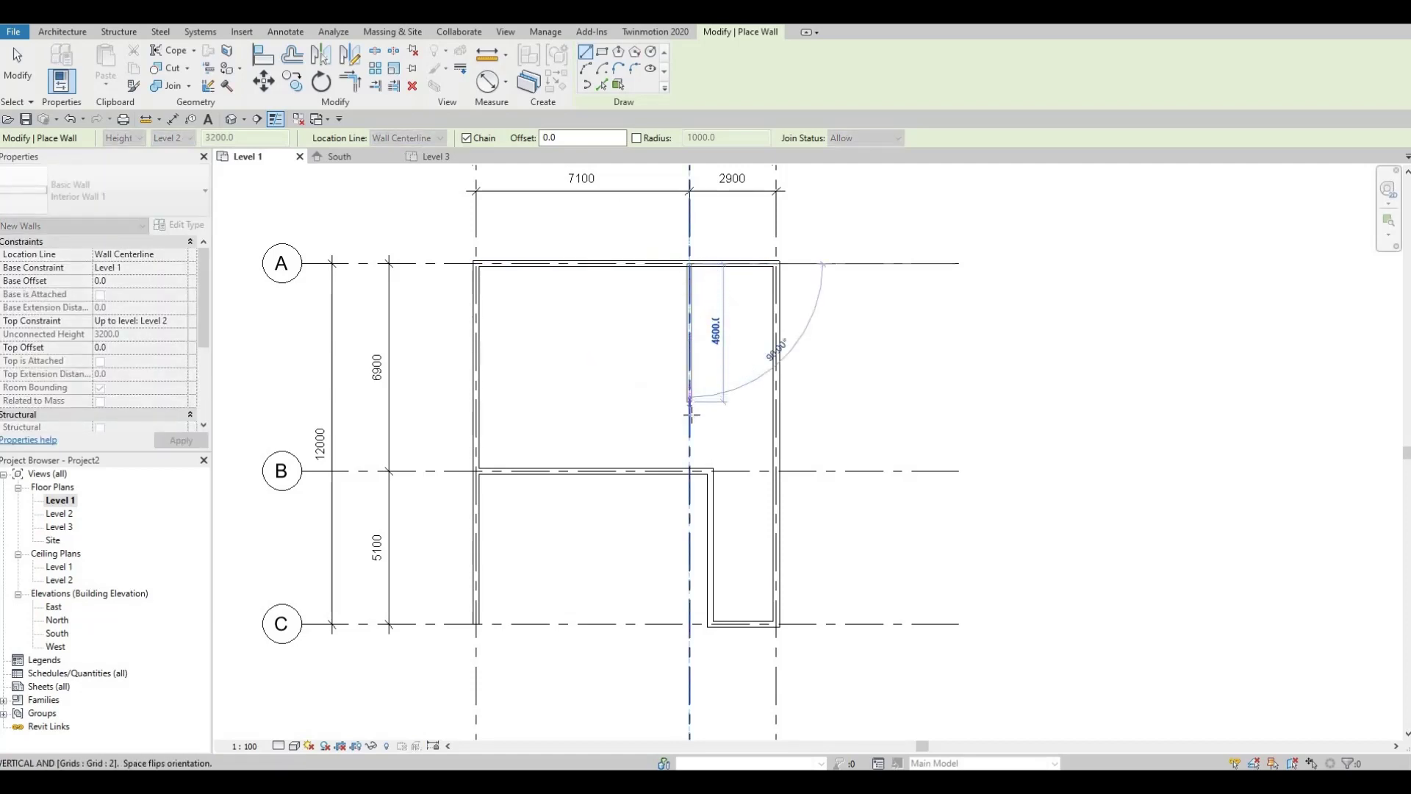
scroll(689, 408, up, 2)
scroll(697, 491, up, 1)
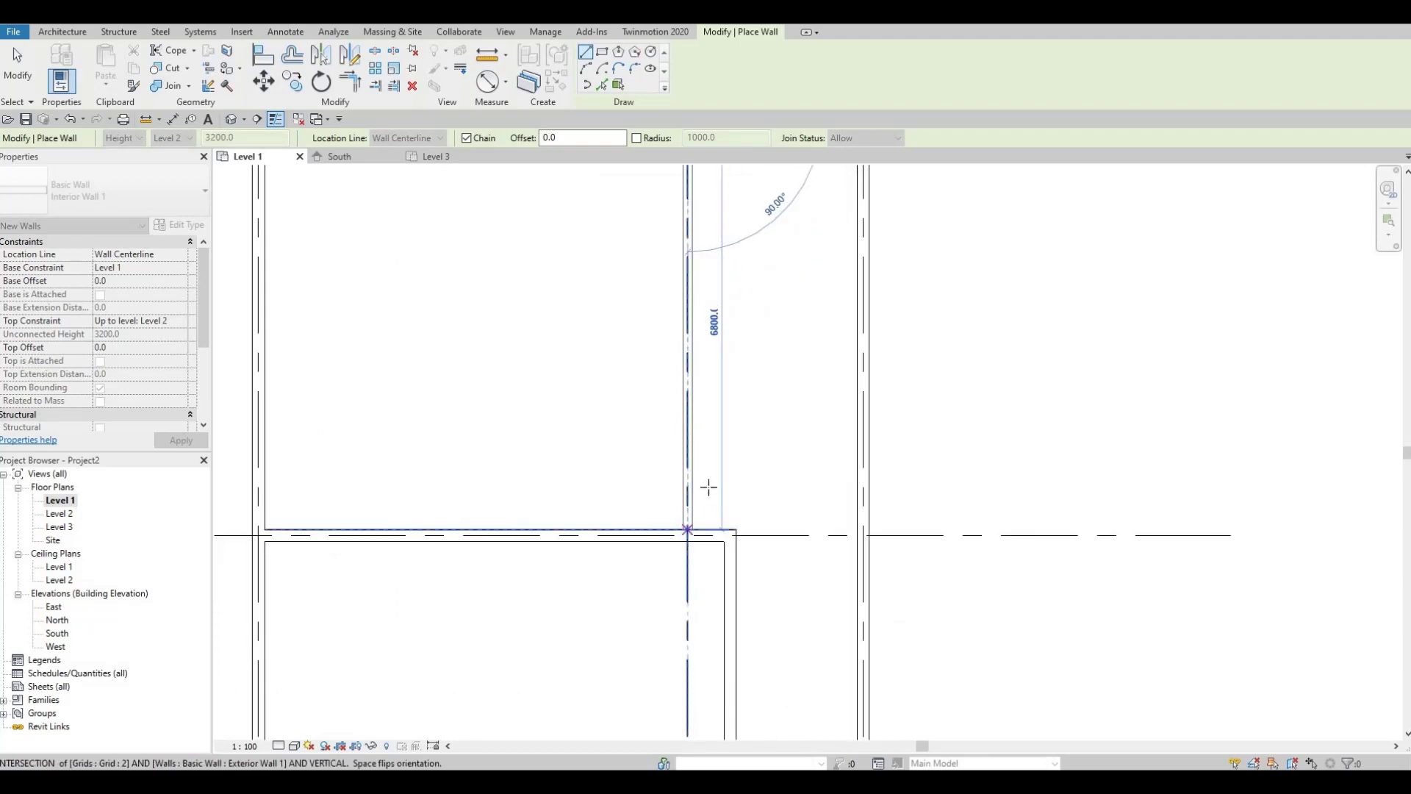
click(688, 532)
key(Escape)
key(Escape)
scroll(695, 434, down, 2)
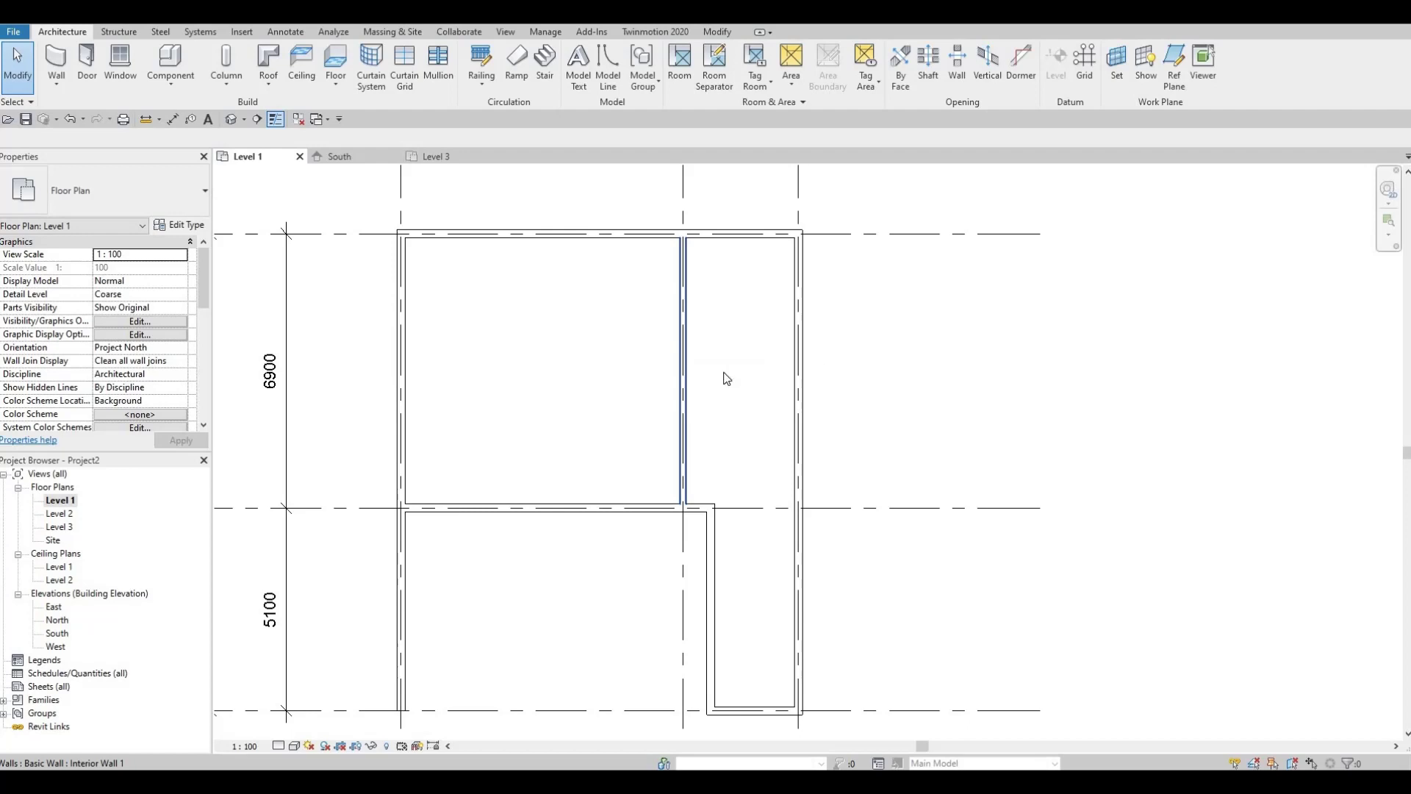
Step: With Create Similar, draw a horizontal wall from the left exterior wall to the grid 2 wall
click(690, 347)
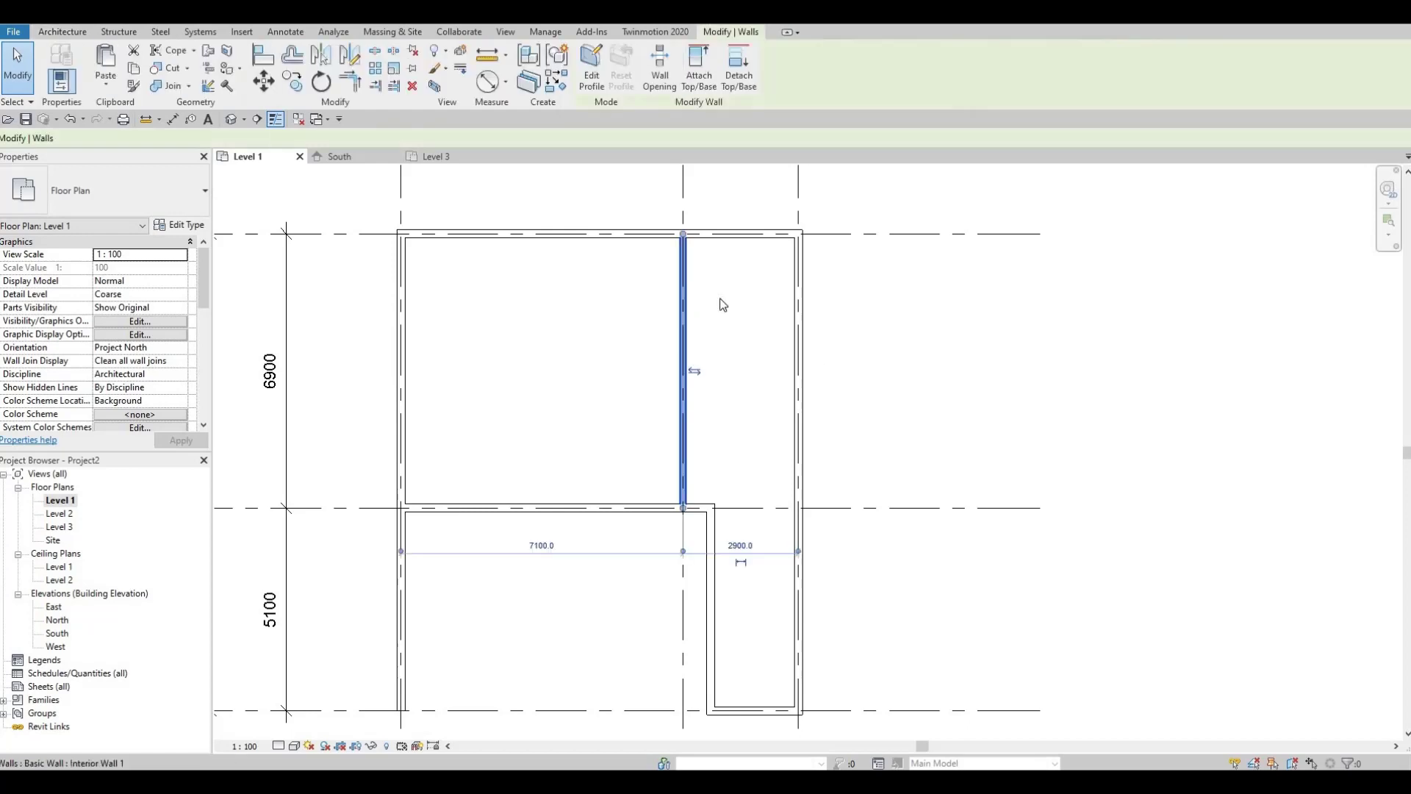
click(556, 83)
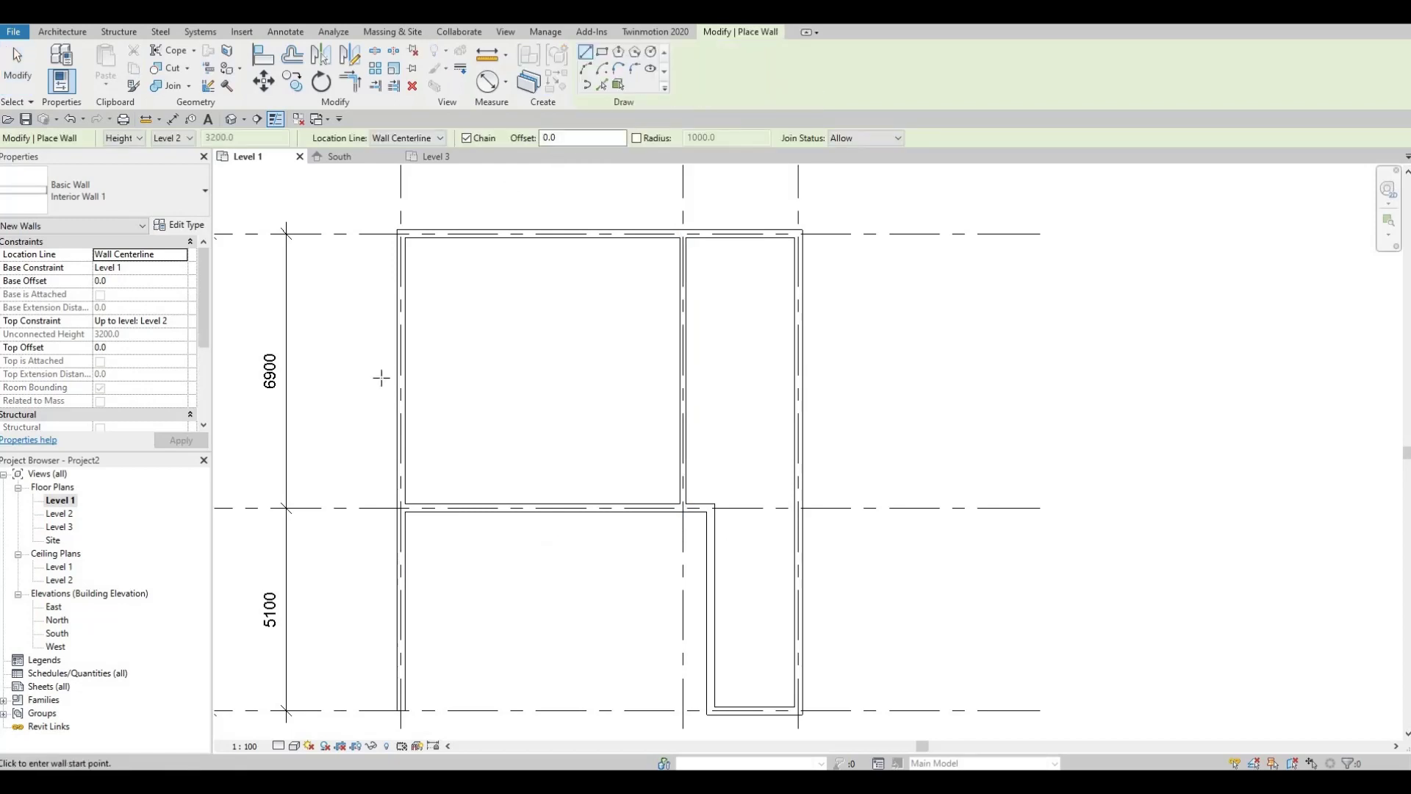
click(403, 424)
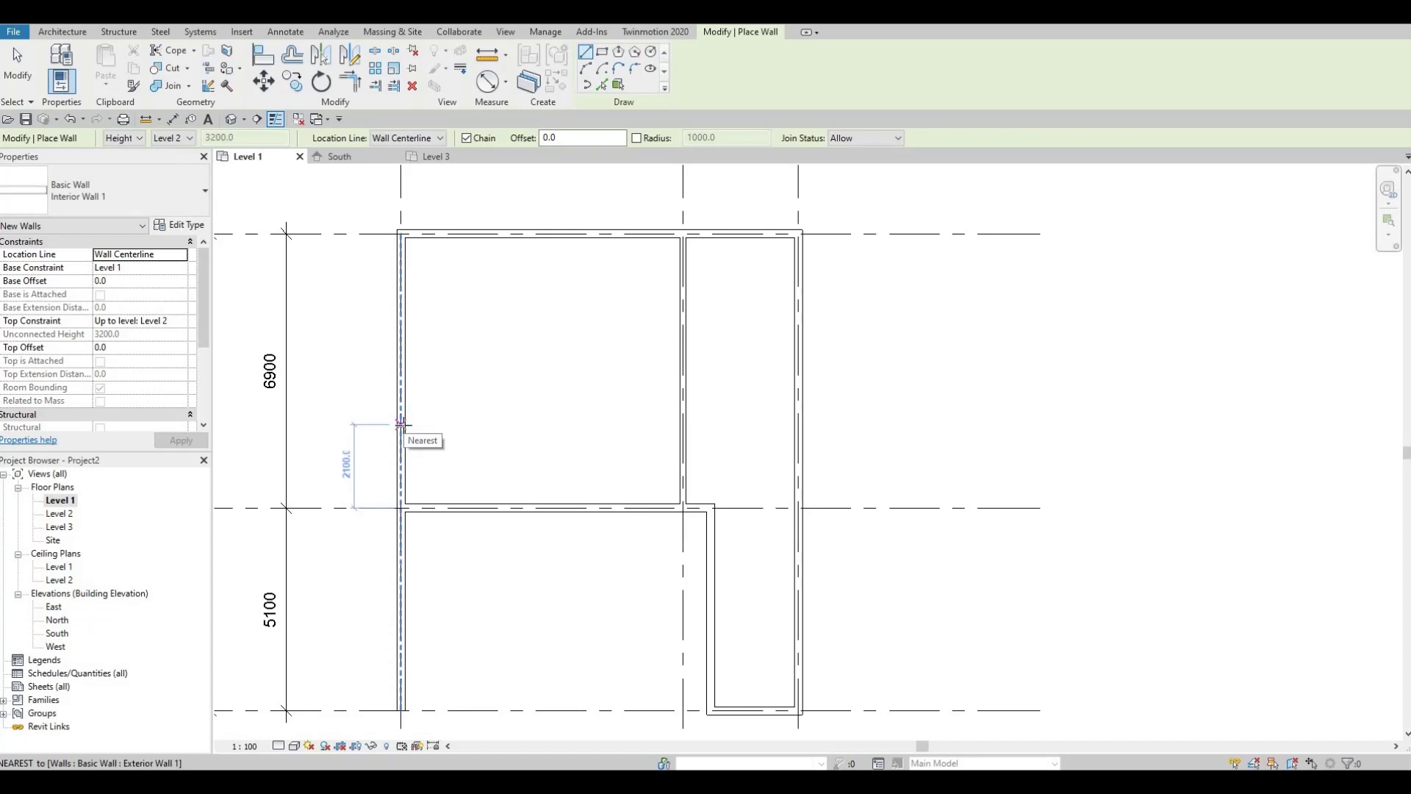
click(683, 423)
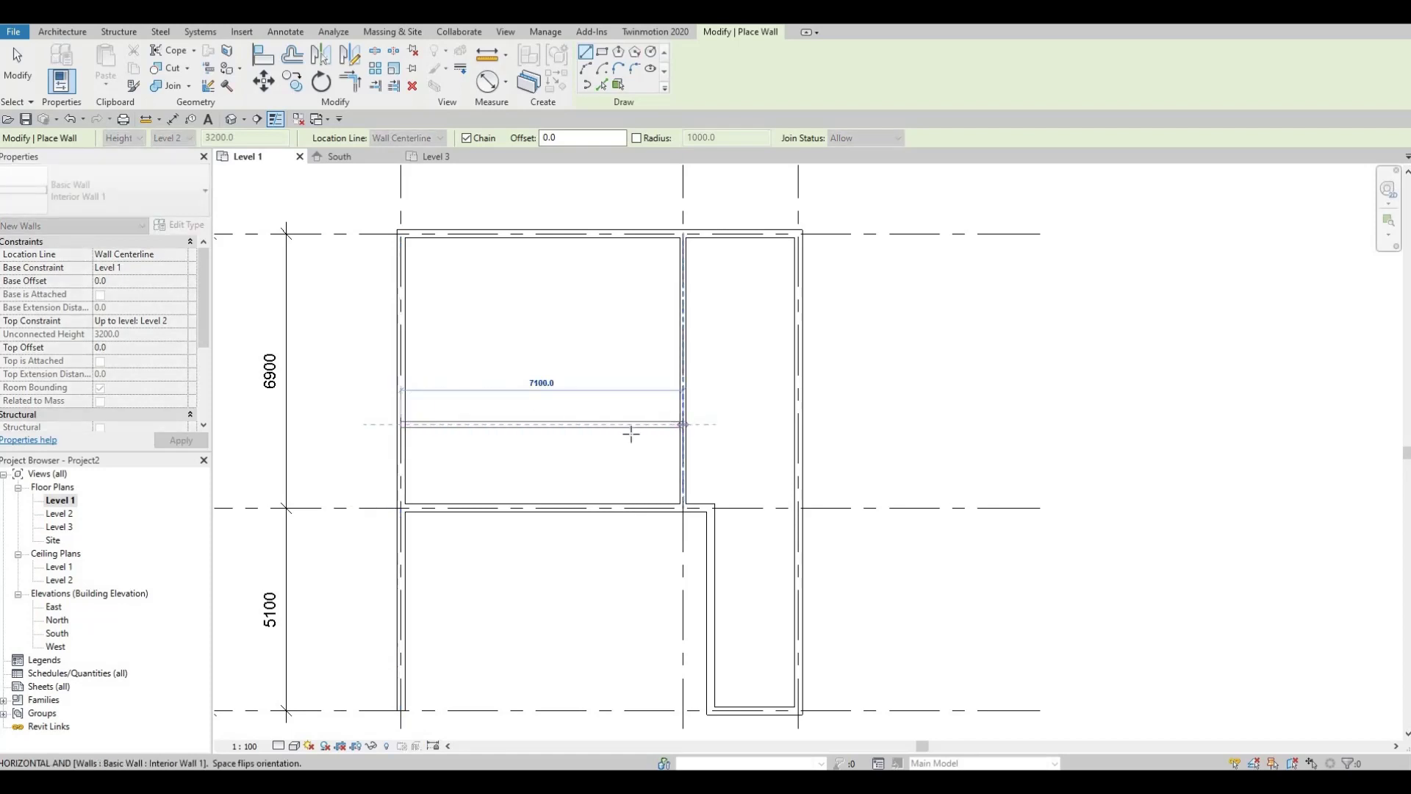
key(Escape)
key(Escape)
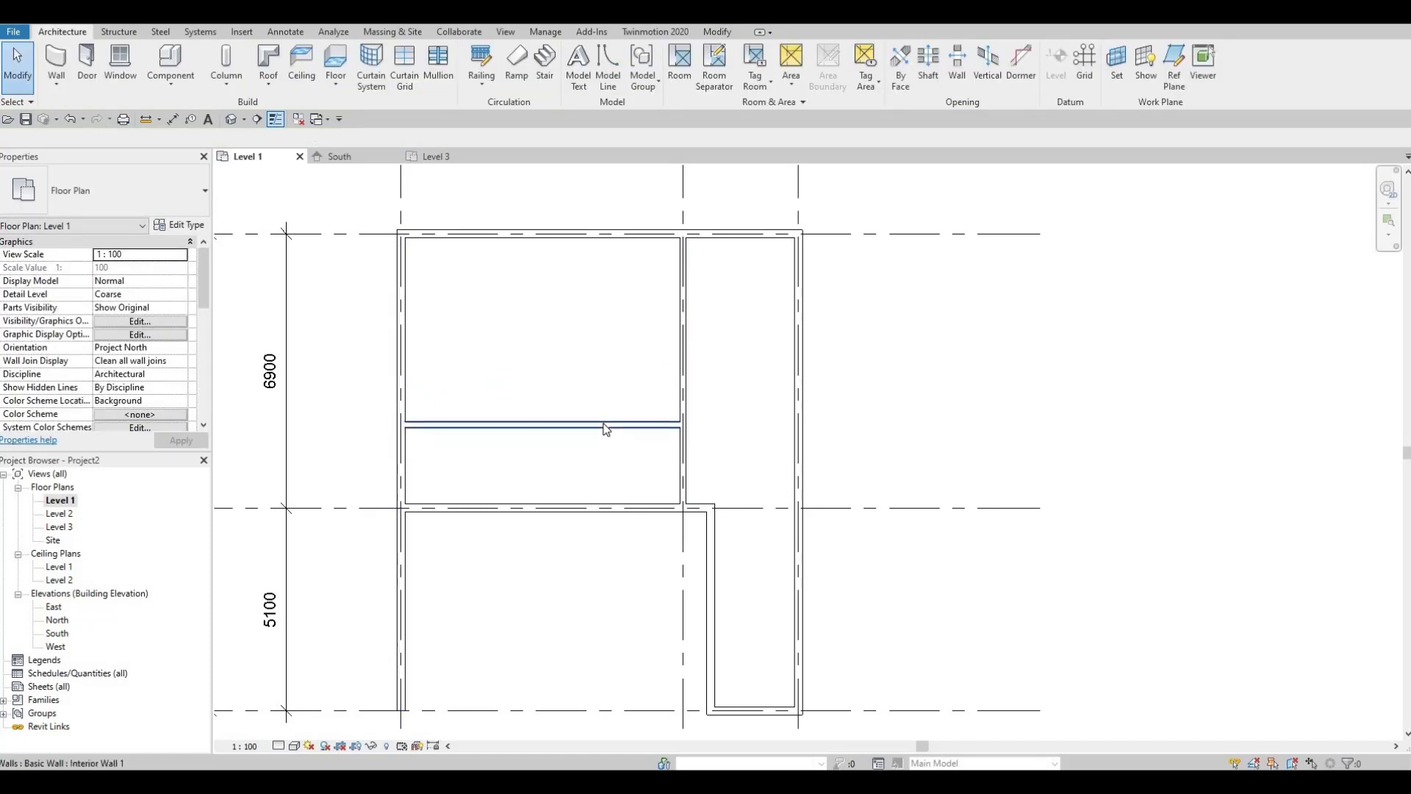
Step: Change the new wall's distance above the grid B wall from 2100 to 1700
click(605, 424)
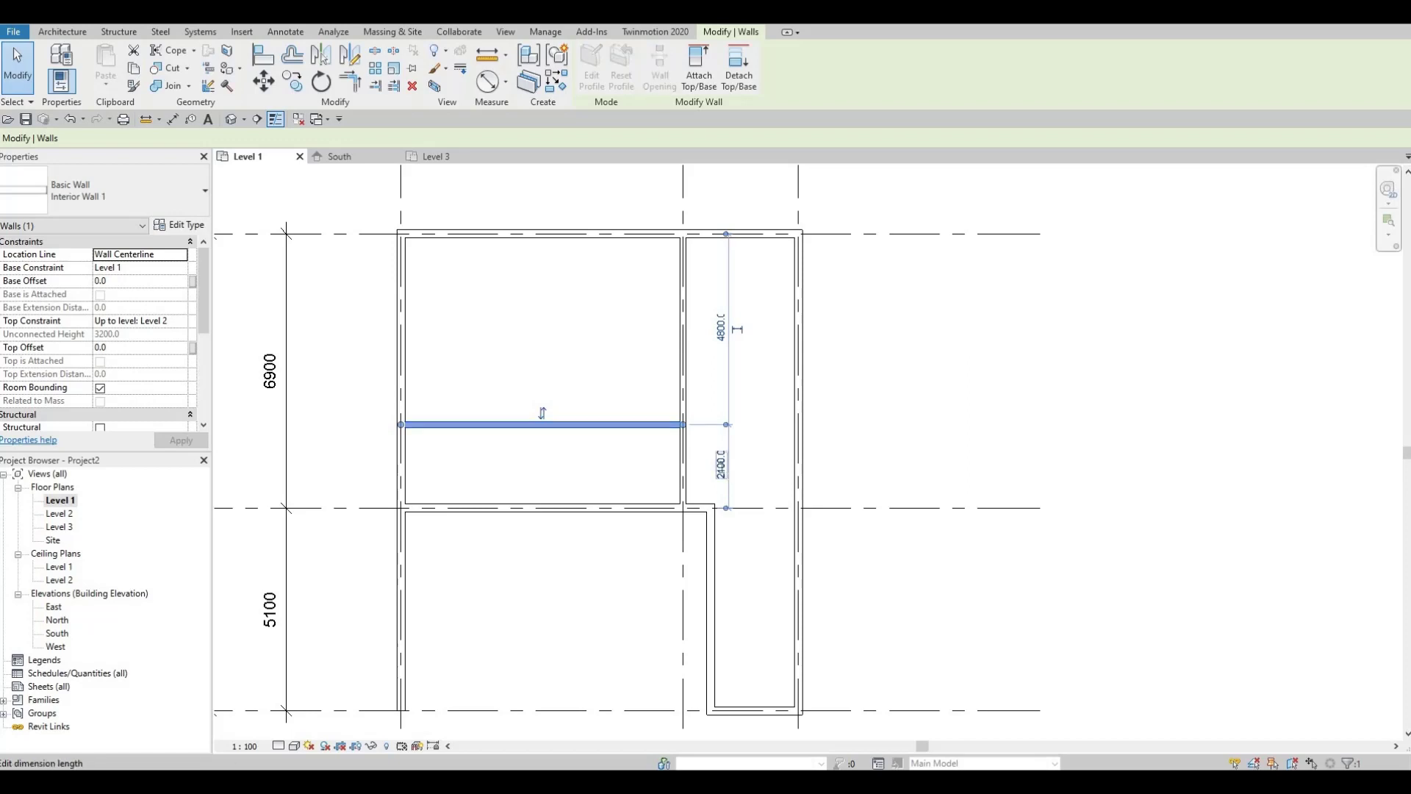
click(720, 465)
text(1700)
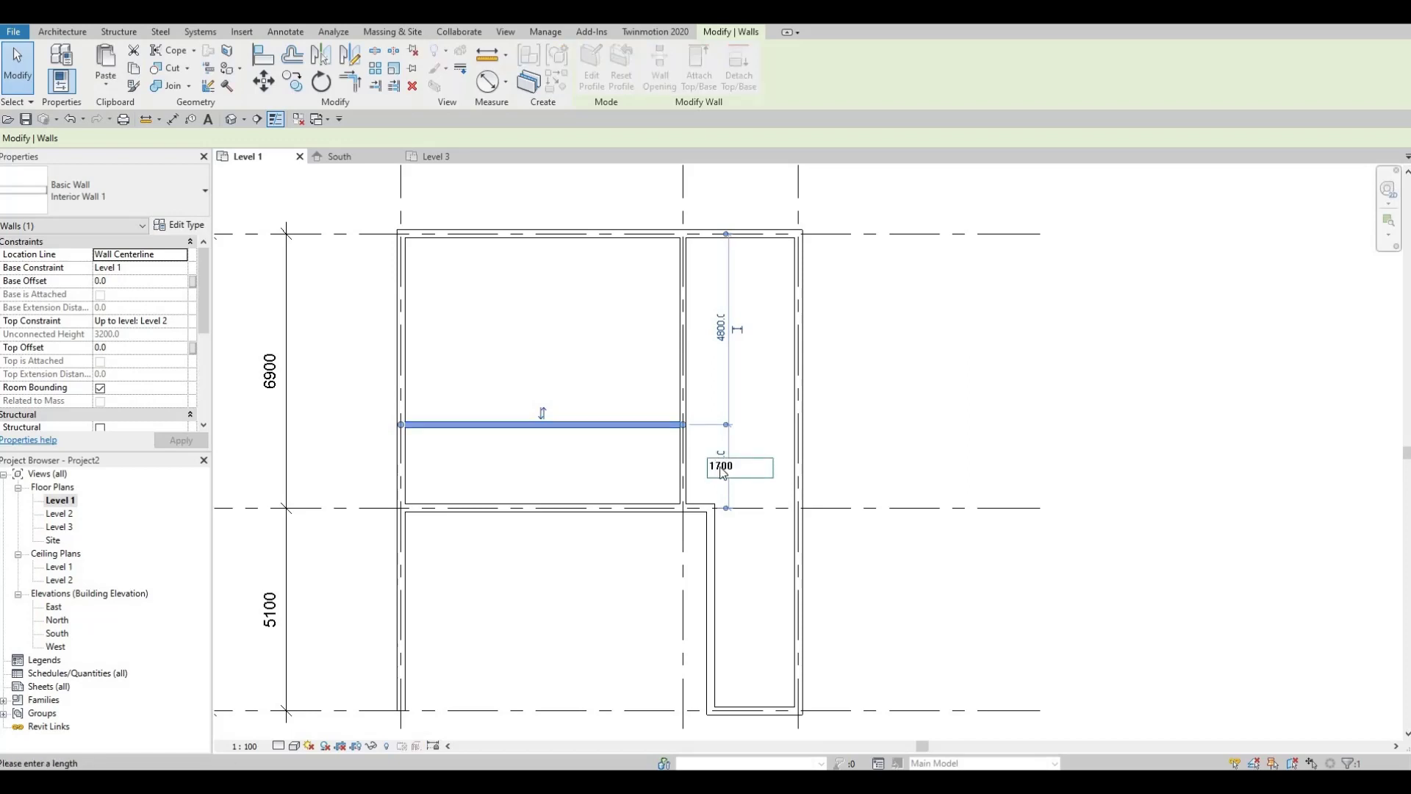
key(Return)
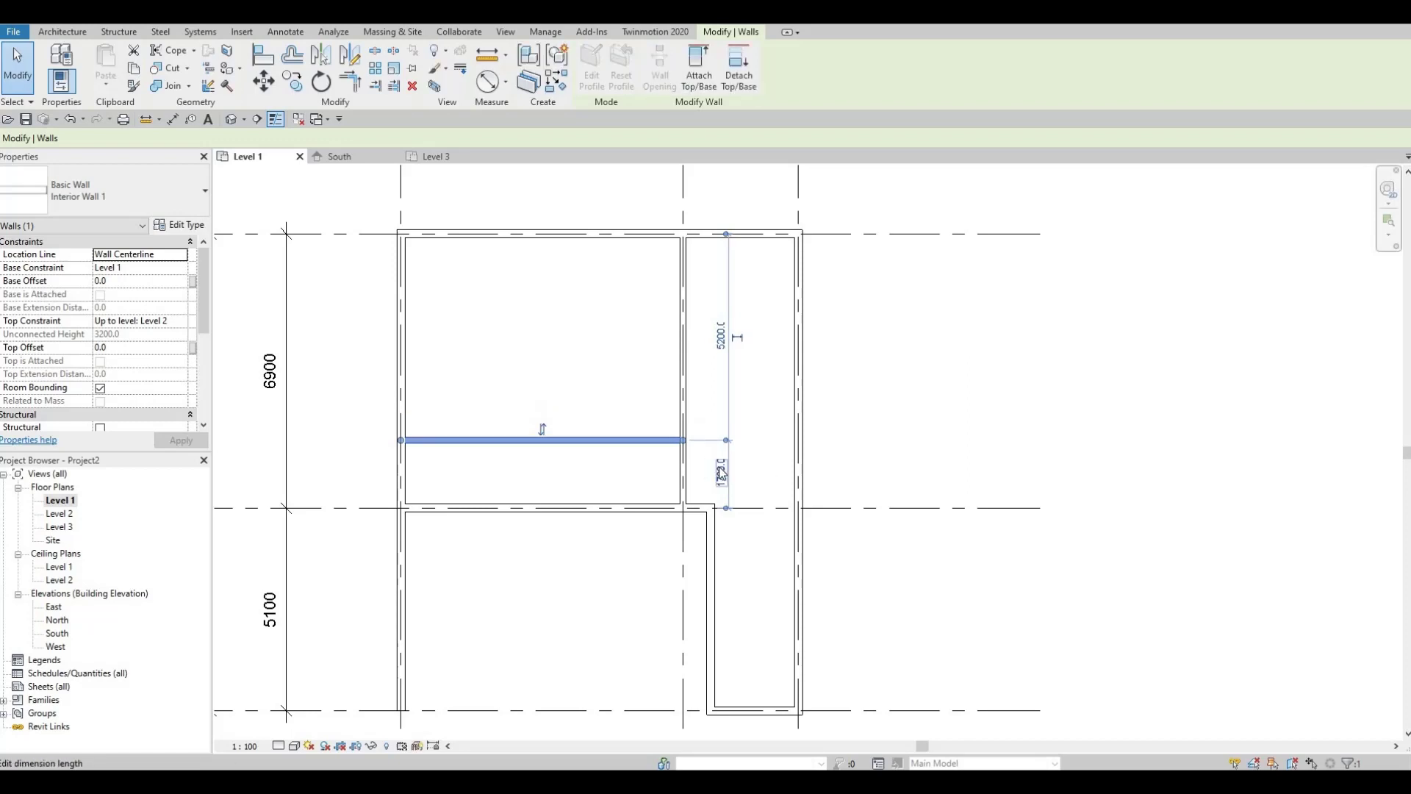
click(986, 458)
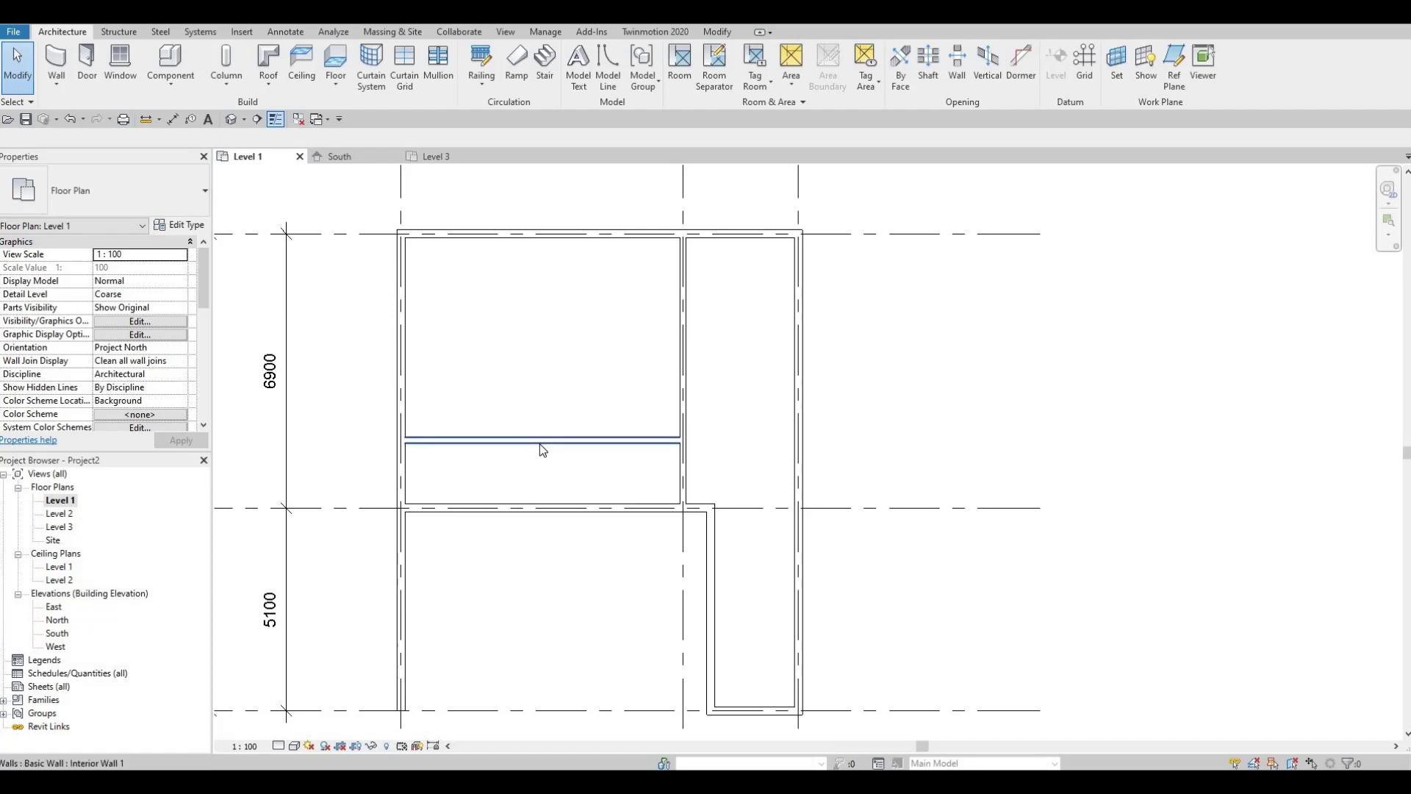
Step: Use Create Similar (CS) to draw two short vertical Interior Wall 1 walls from the horizontal wall down to the grid B wall
click(544, 442)
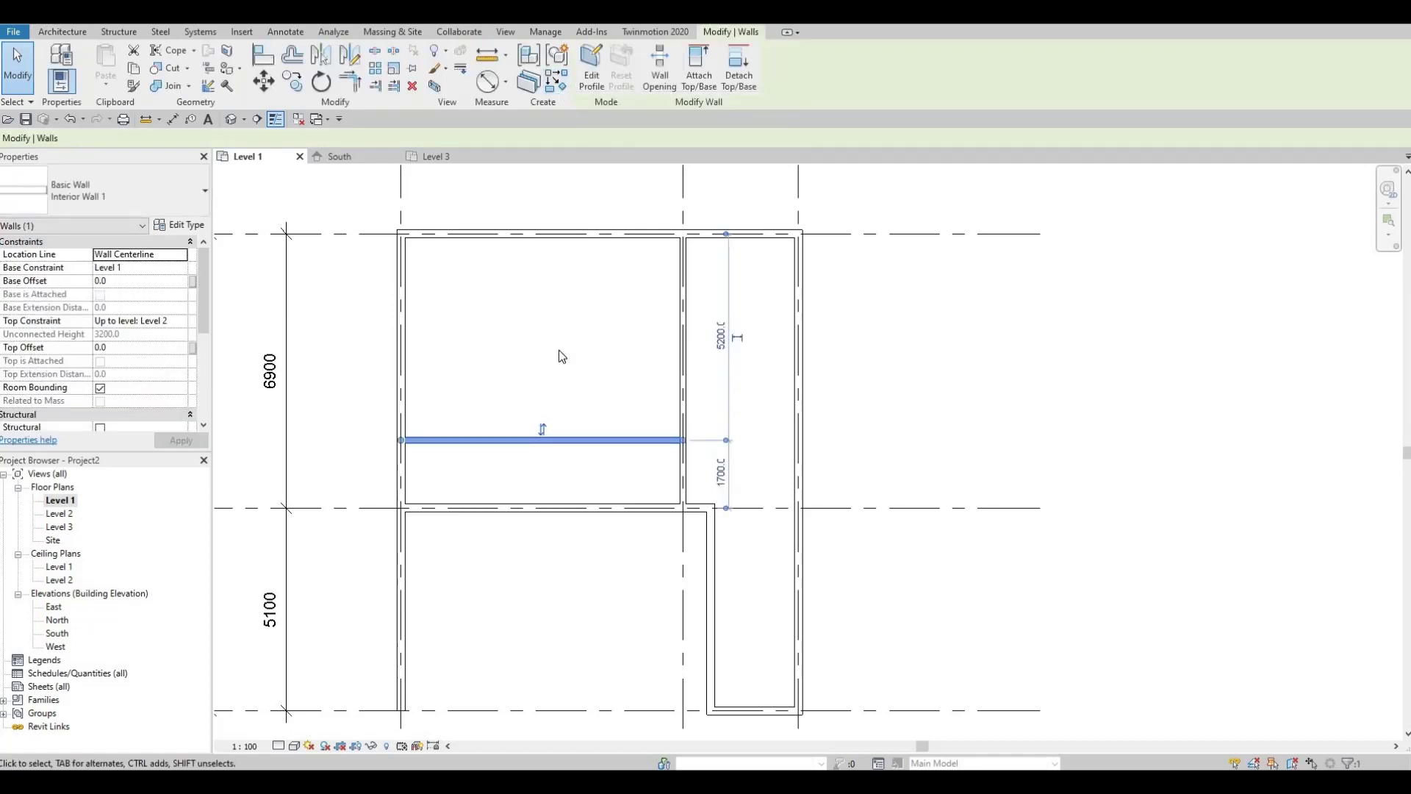
key(c)
key(s)
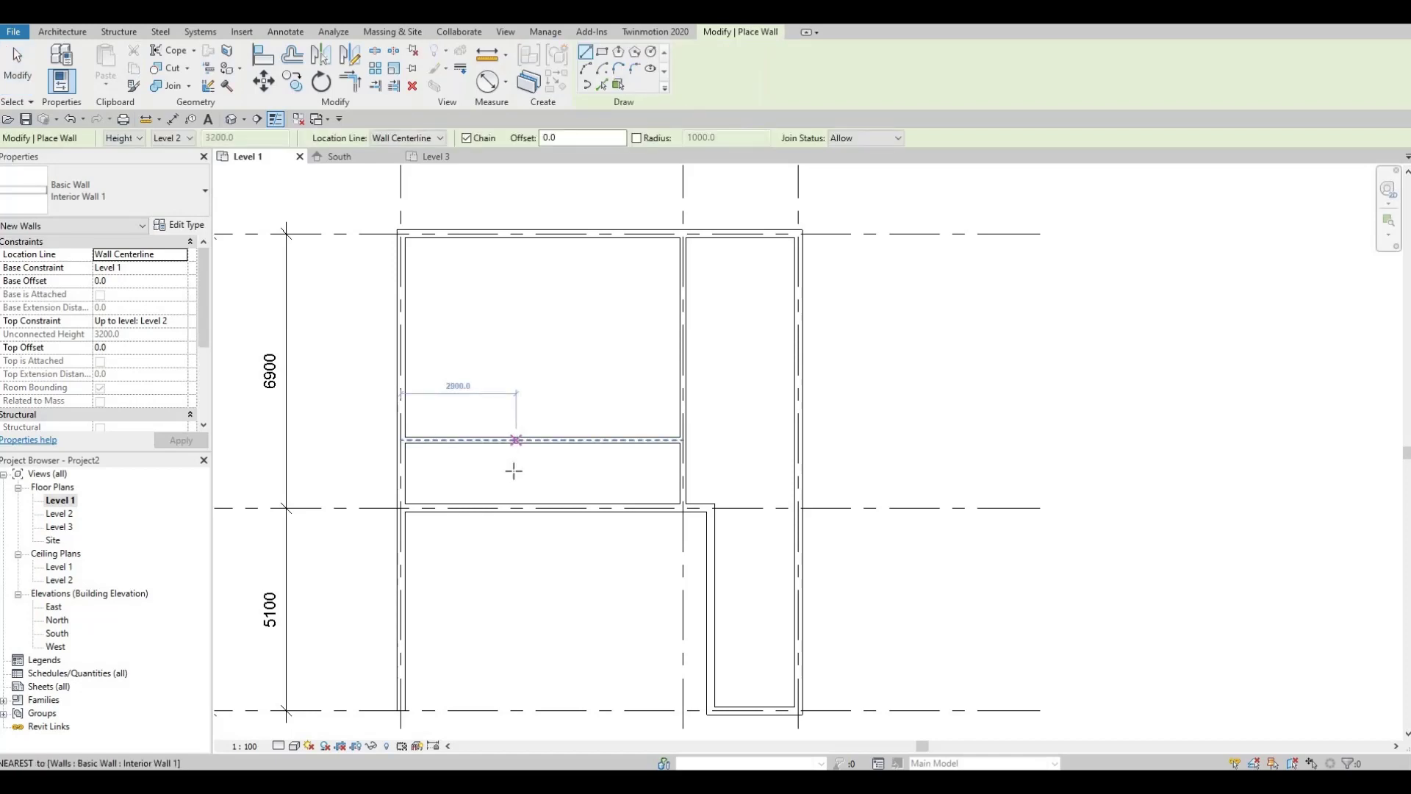
click(514, 440)
click(514, 505)
key(Escape)
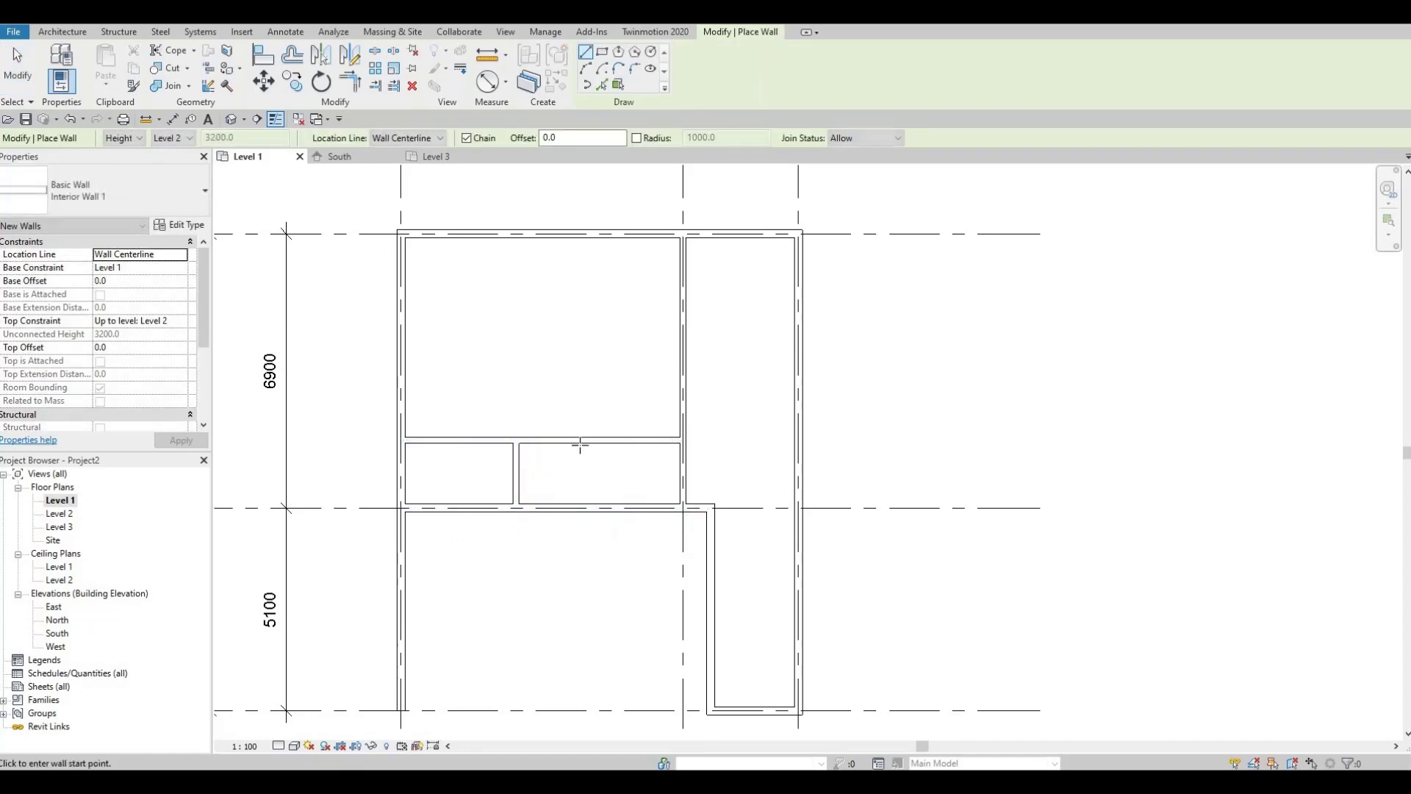
click(579, 440)
click(580, 507)
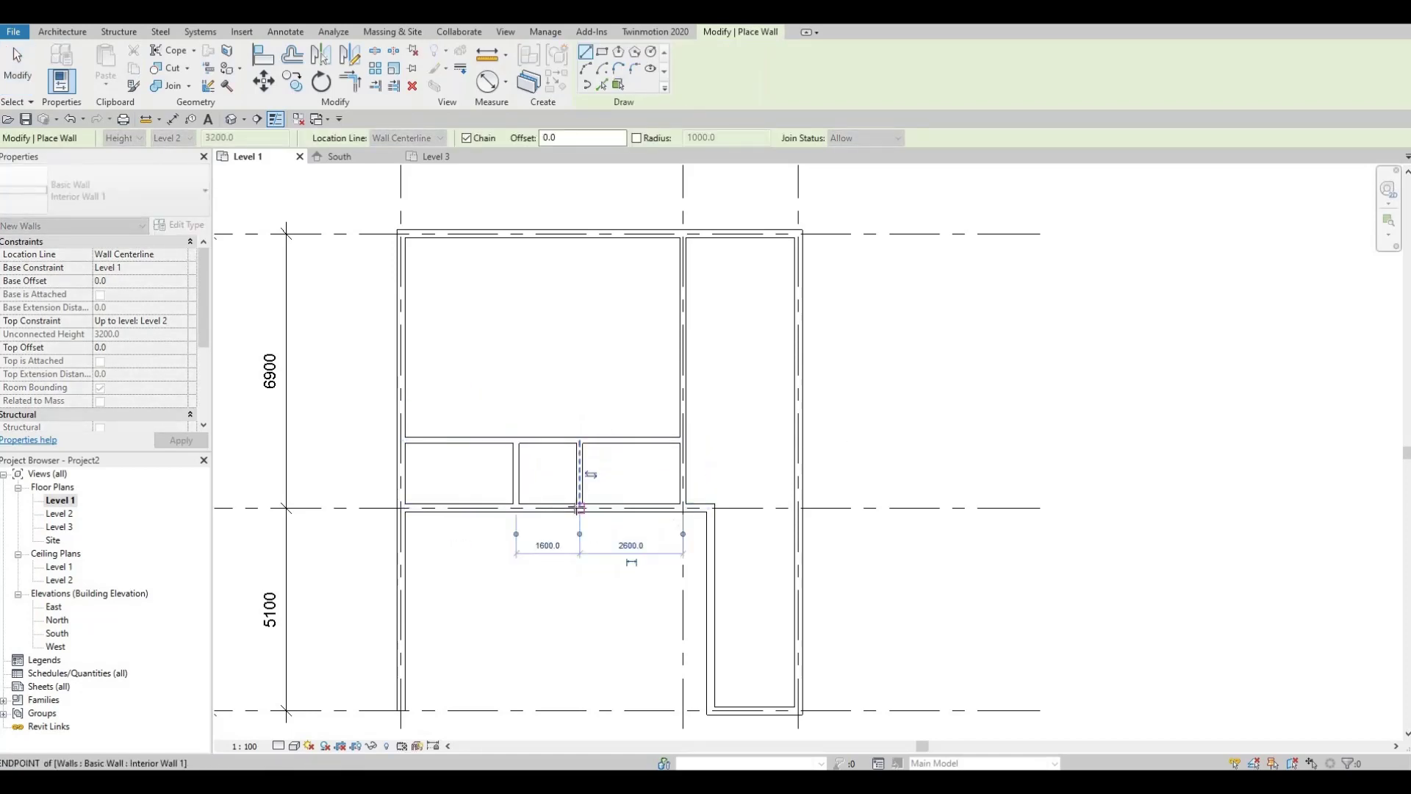
key(Escape)
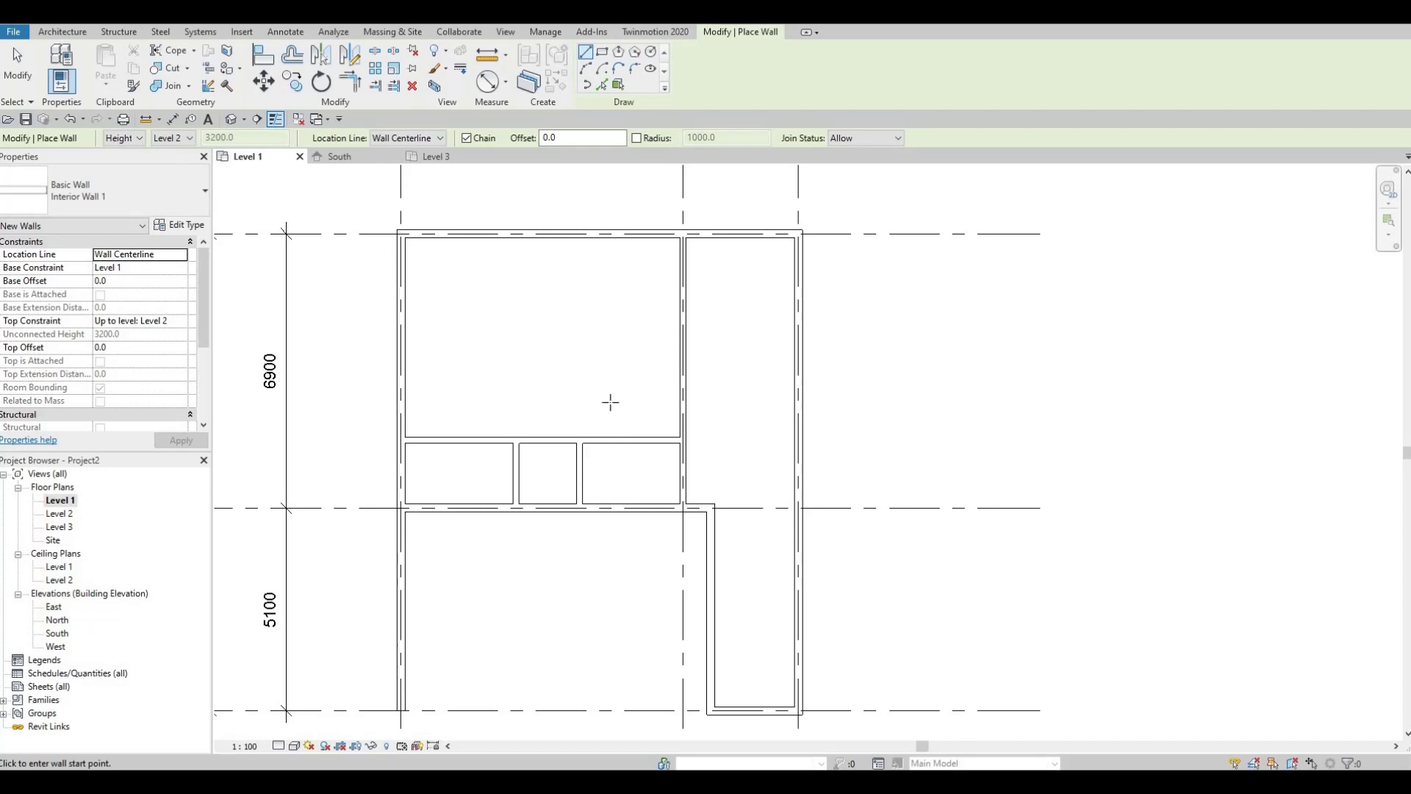
key(Escape)
click(581, 461)
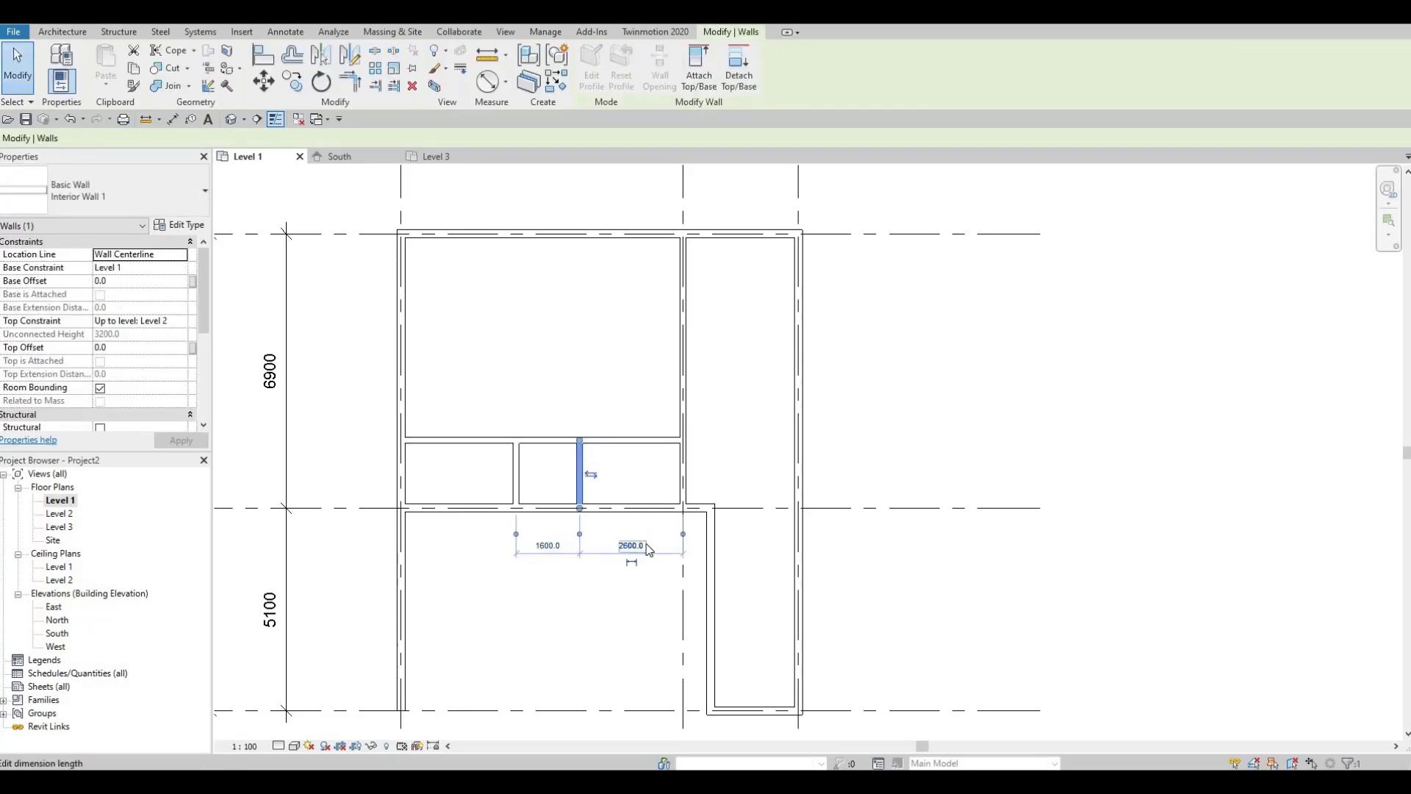
Step: Move the first short wall to 2700 from the left wall, changing it from 2900
scroll(647, 549, up, 2)
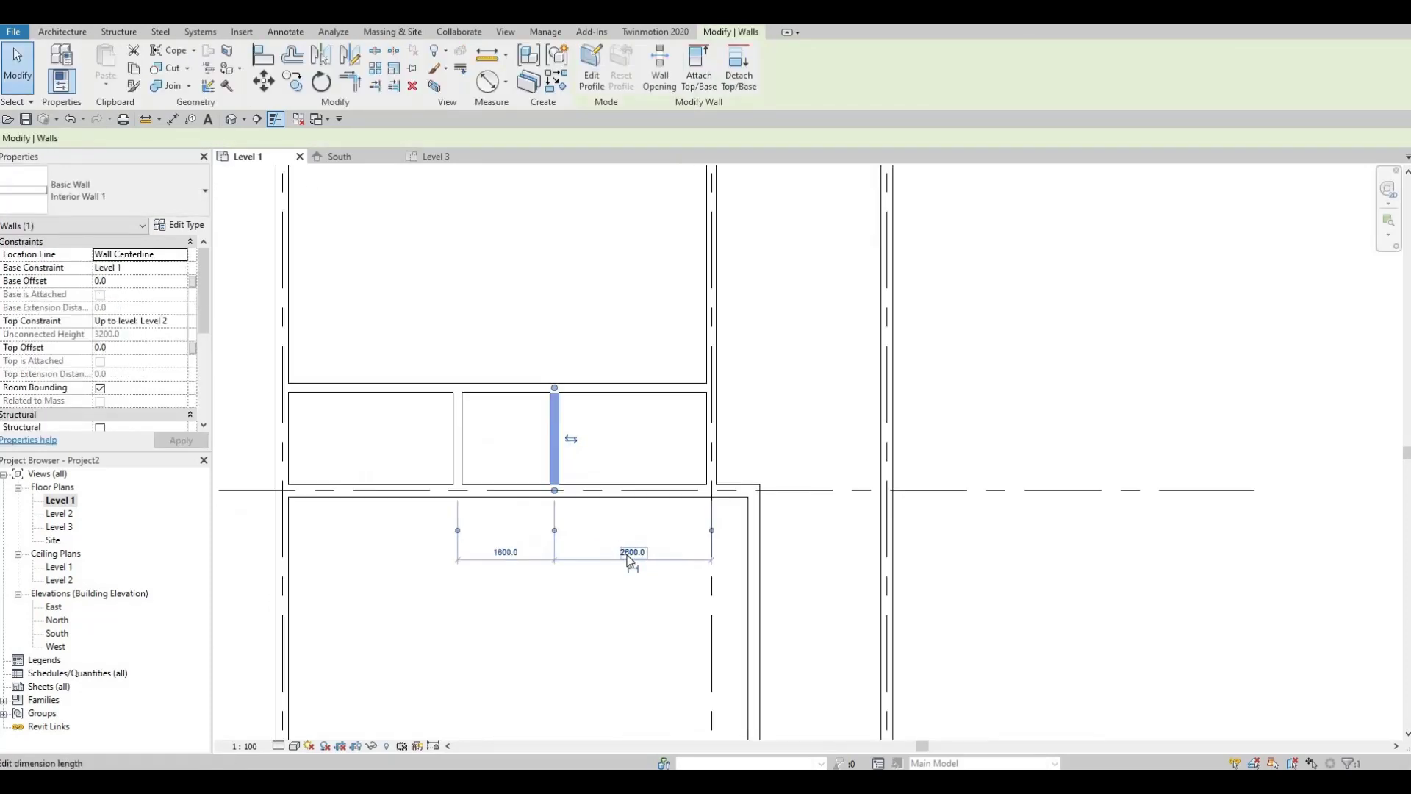
click(455, 445)
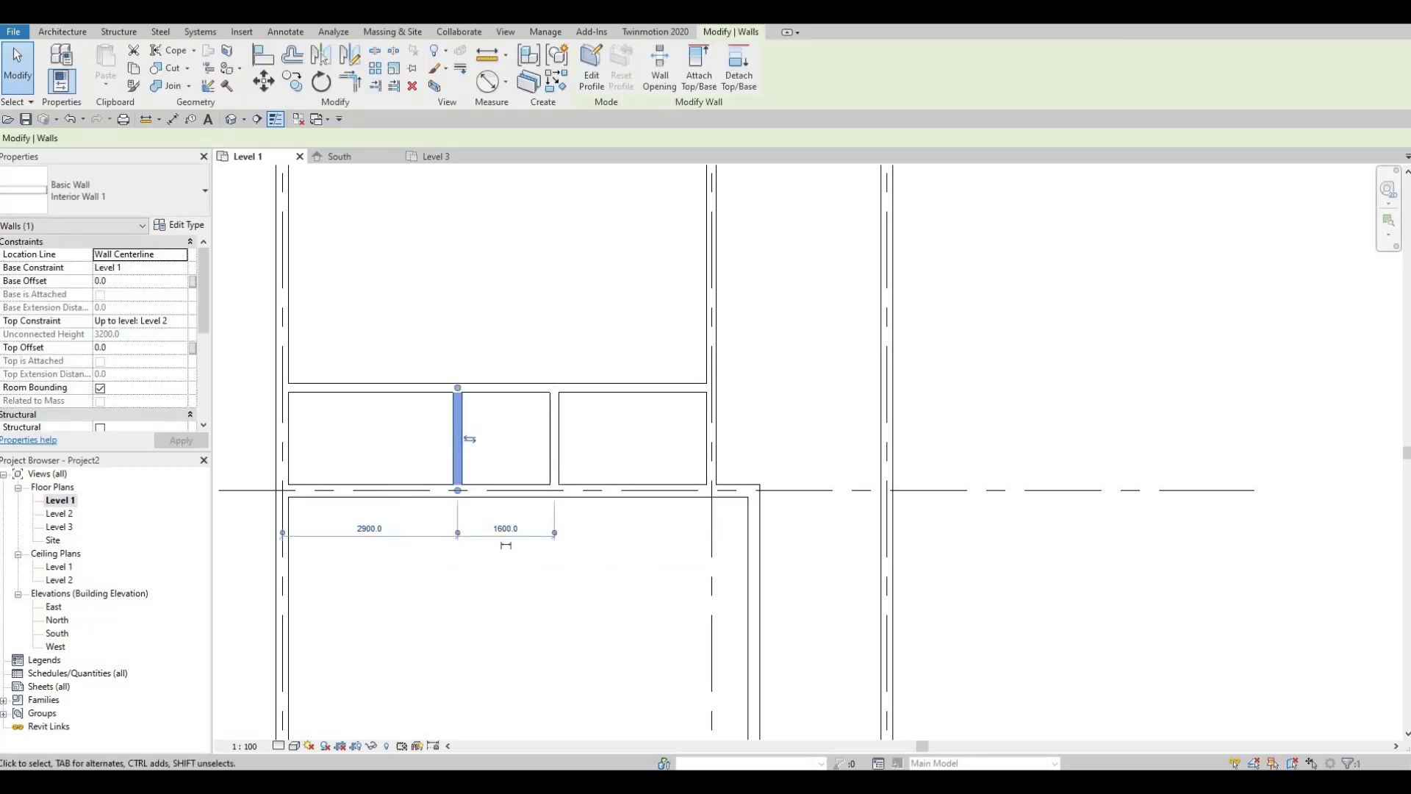
click(368, 528)
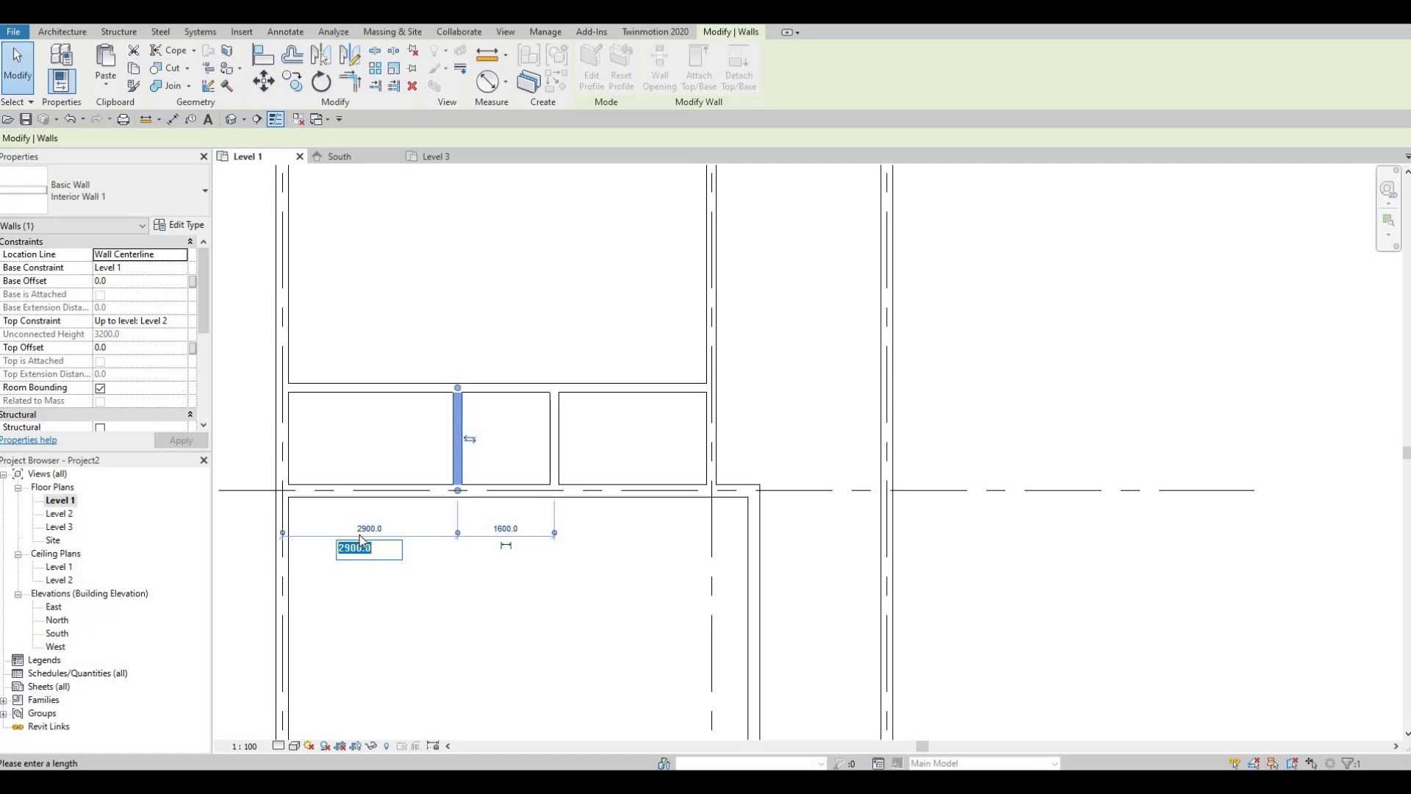
text(27)
key(Return)
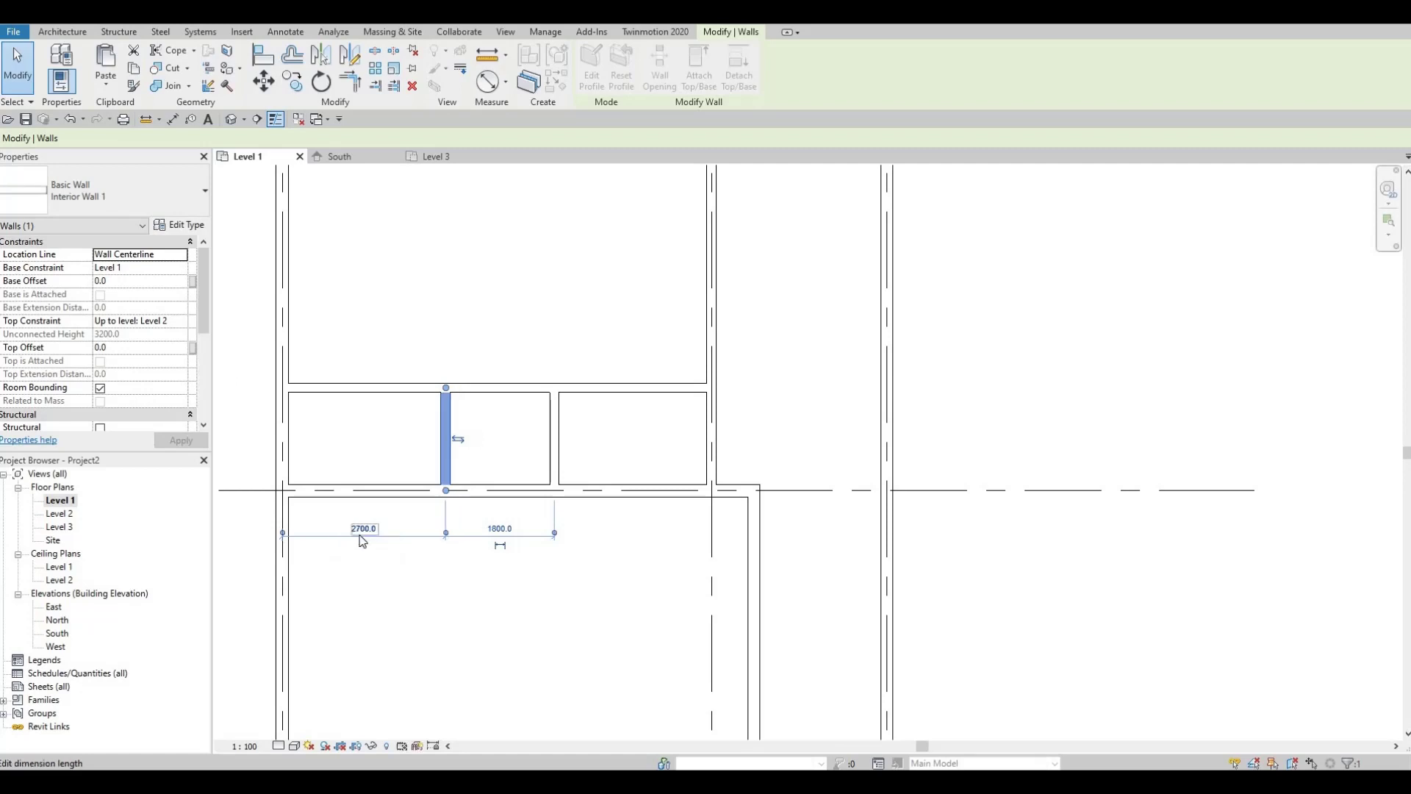
key(Escape)
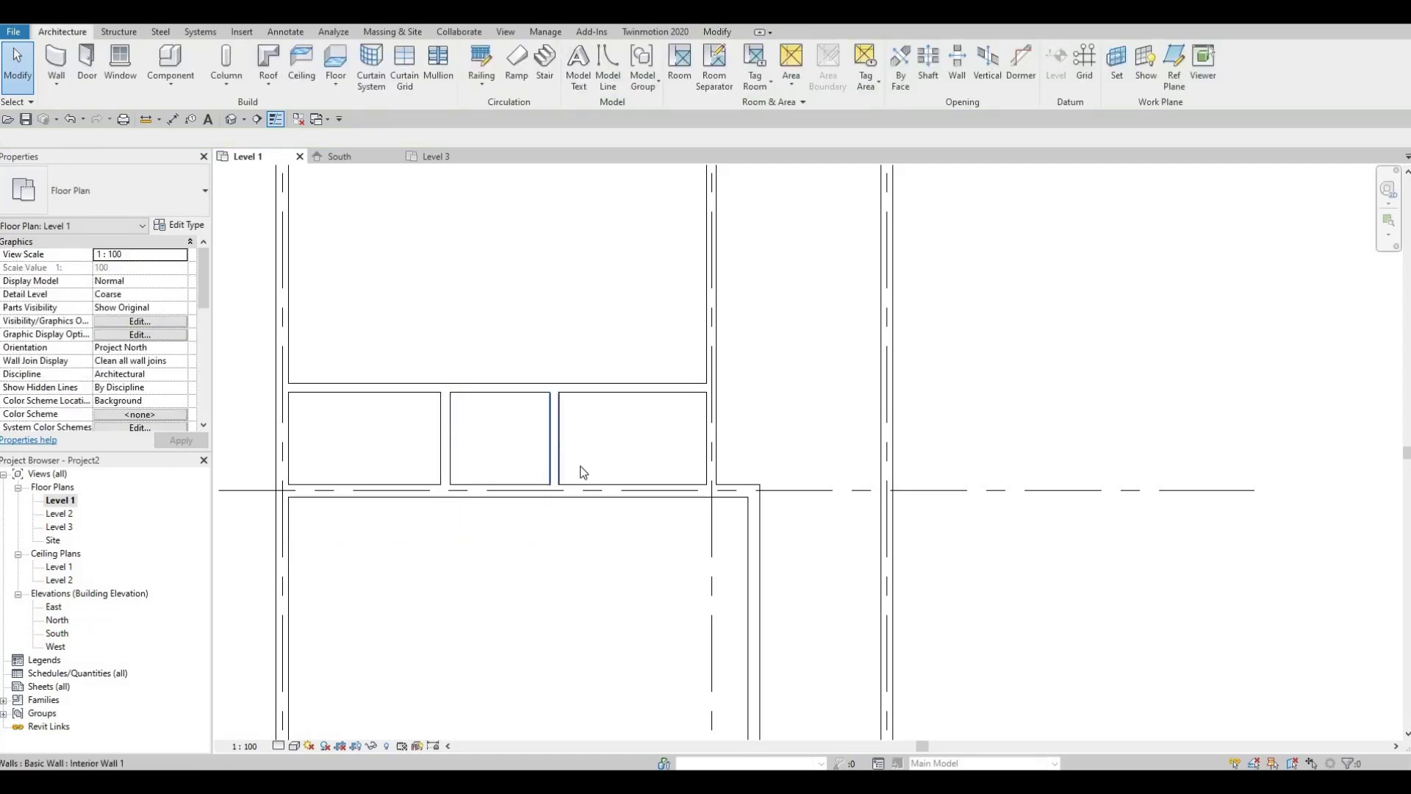
Step: Check the second short wall's distances: 1800 from the first short wall and 2600 from grid 2
click(554, 470)
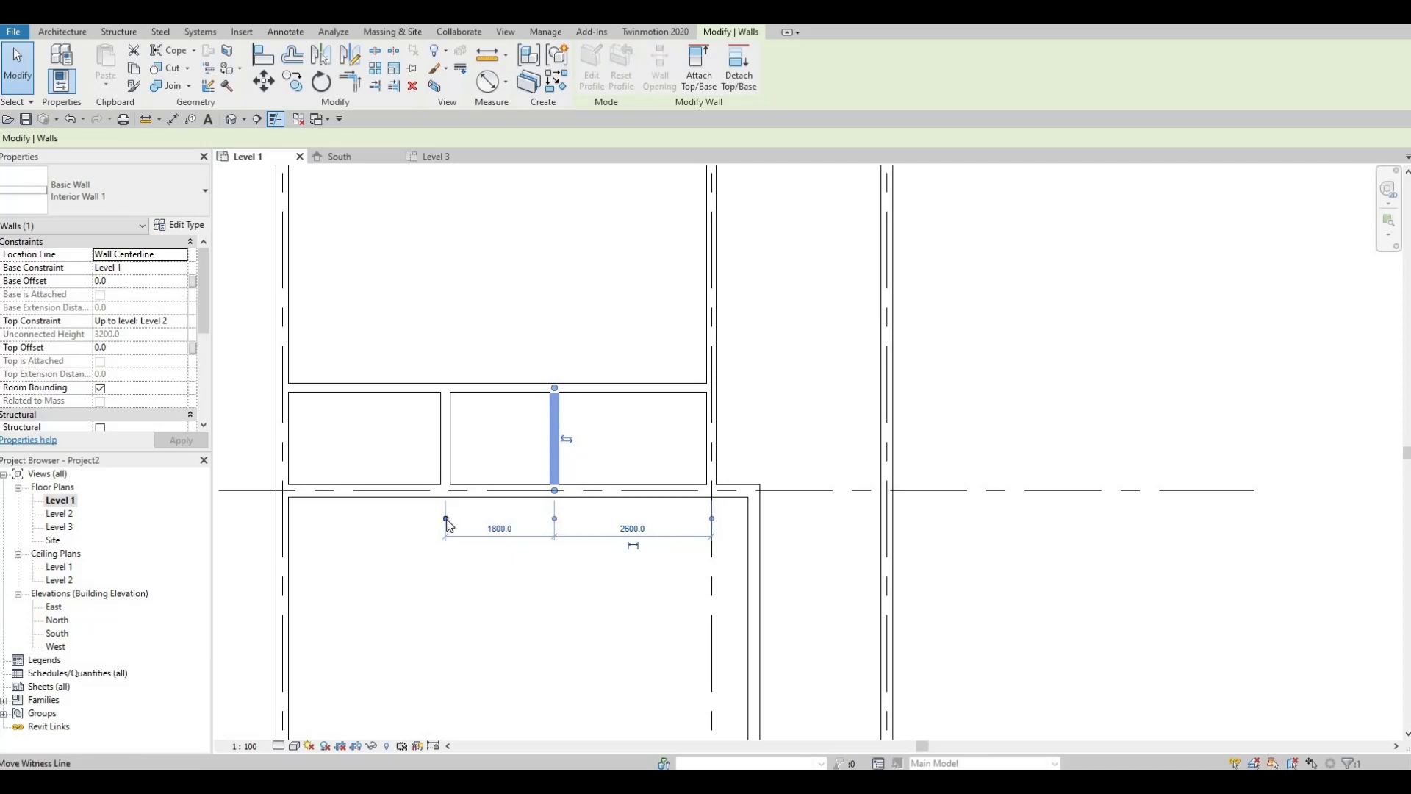
drag(447, 523, 285, 500)
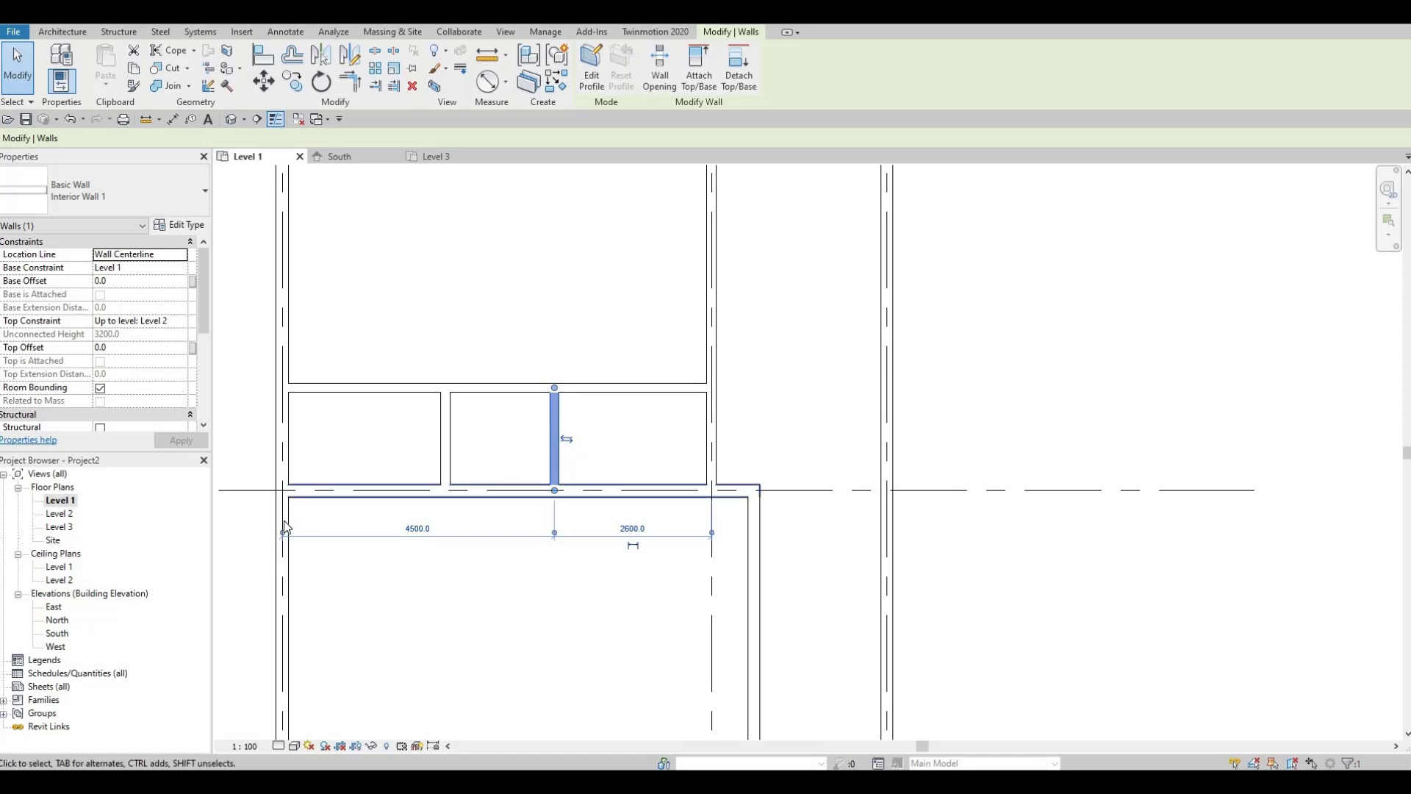
drag(464, 508, 446, 491)
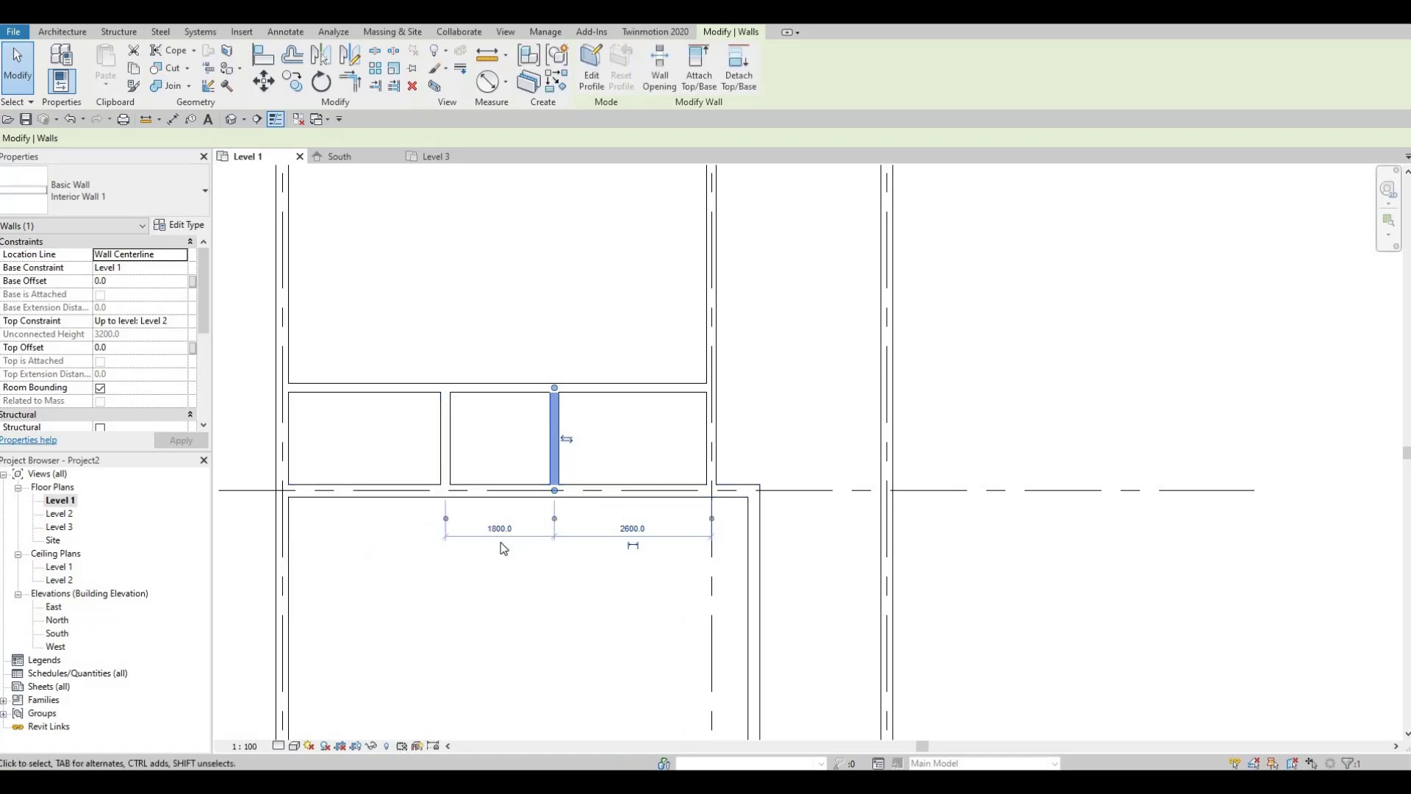
click(498, 546)
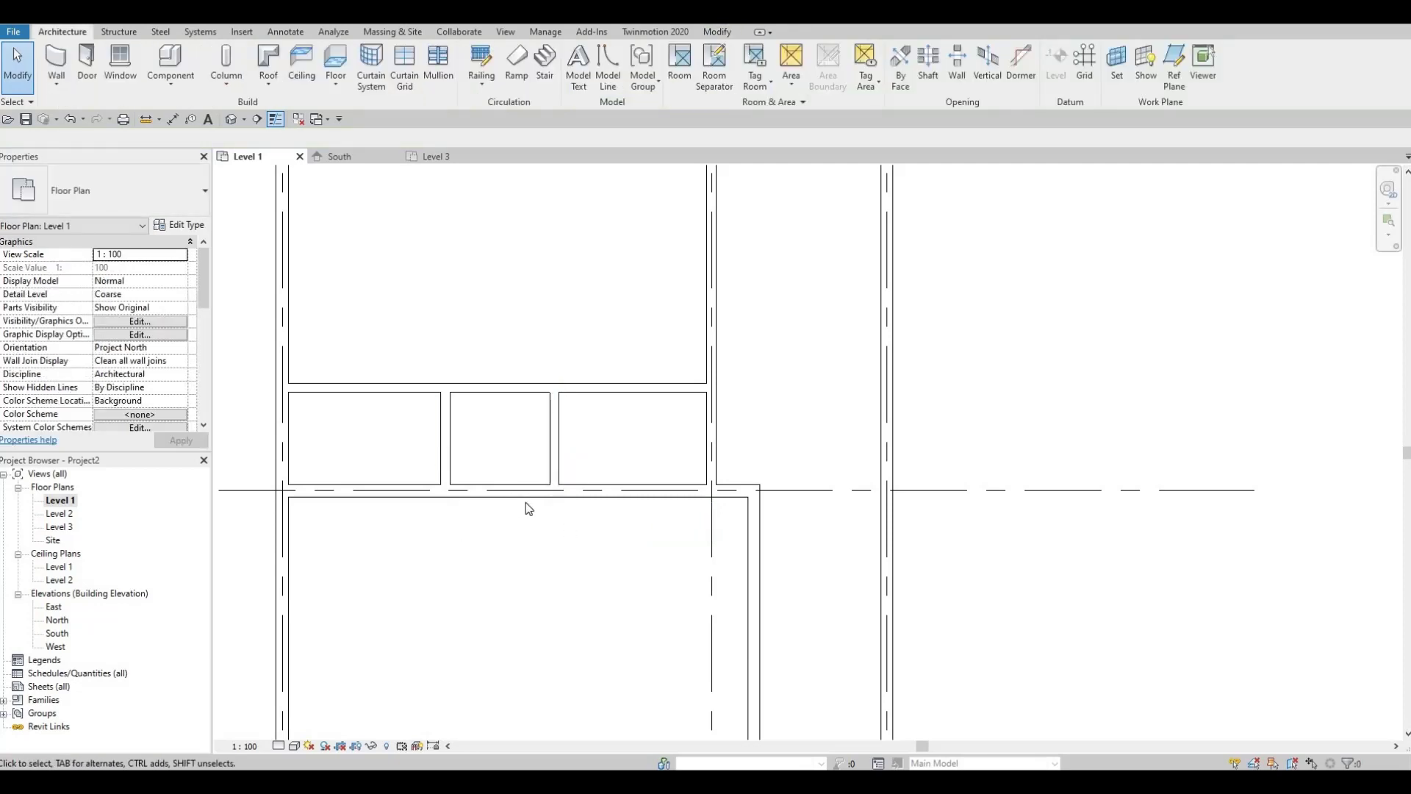
click(554, 460)
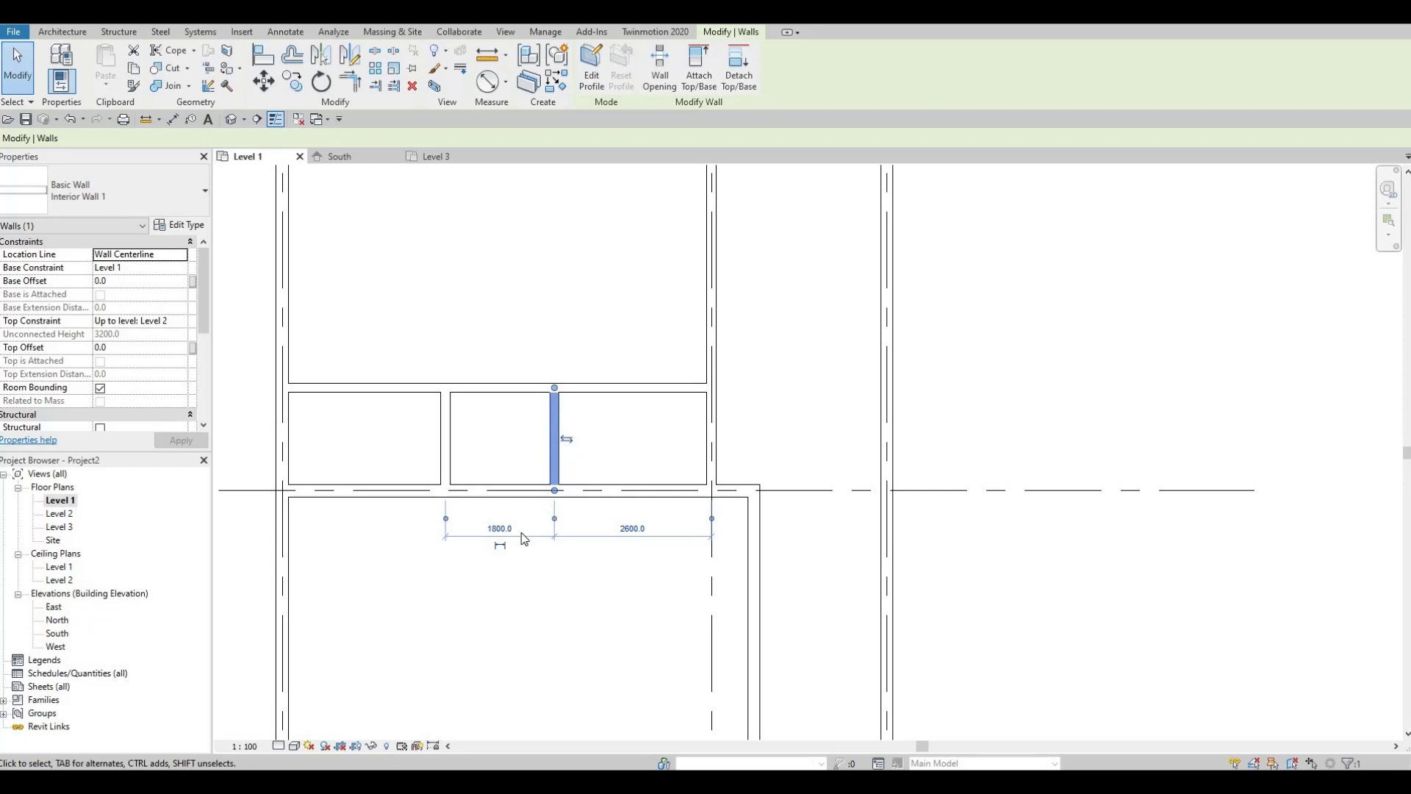
click(535, 524)
click(554, 476)
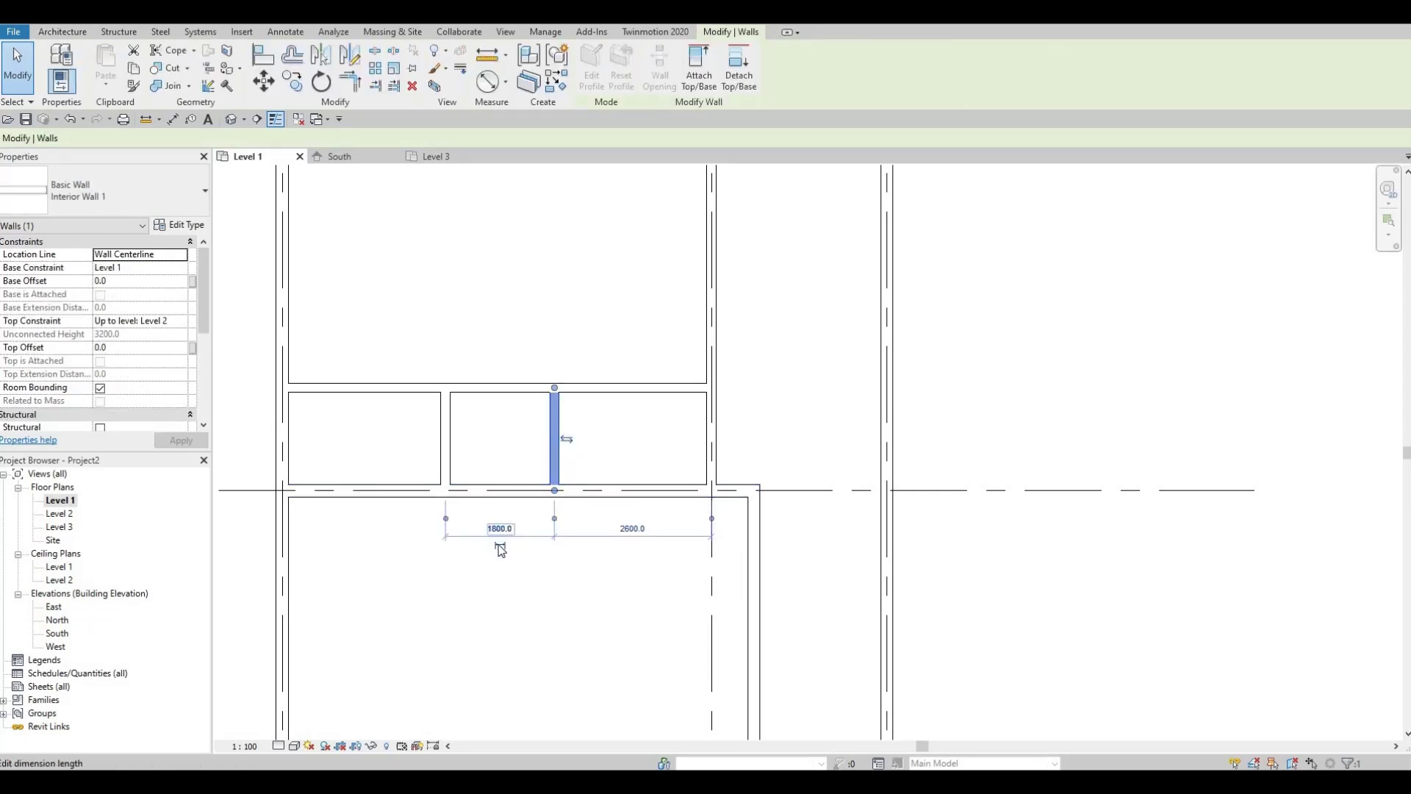
click(500, 546)
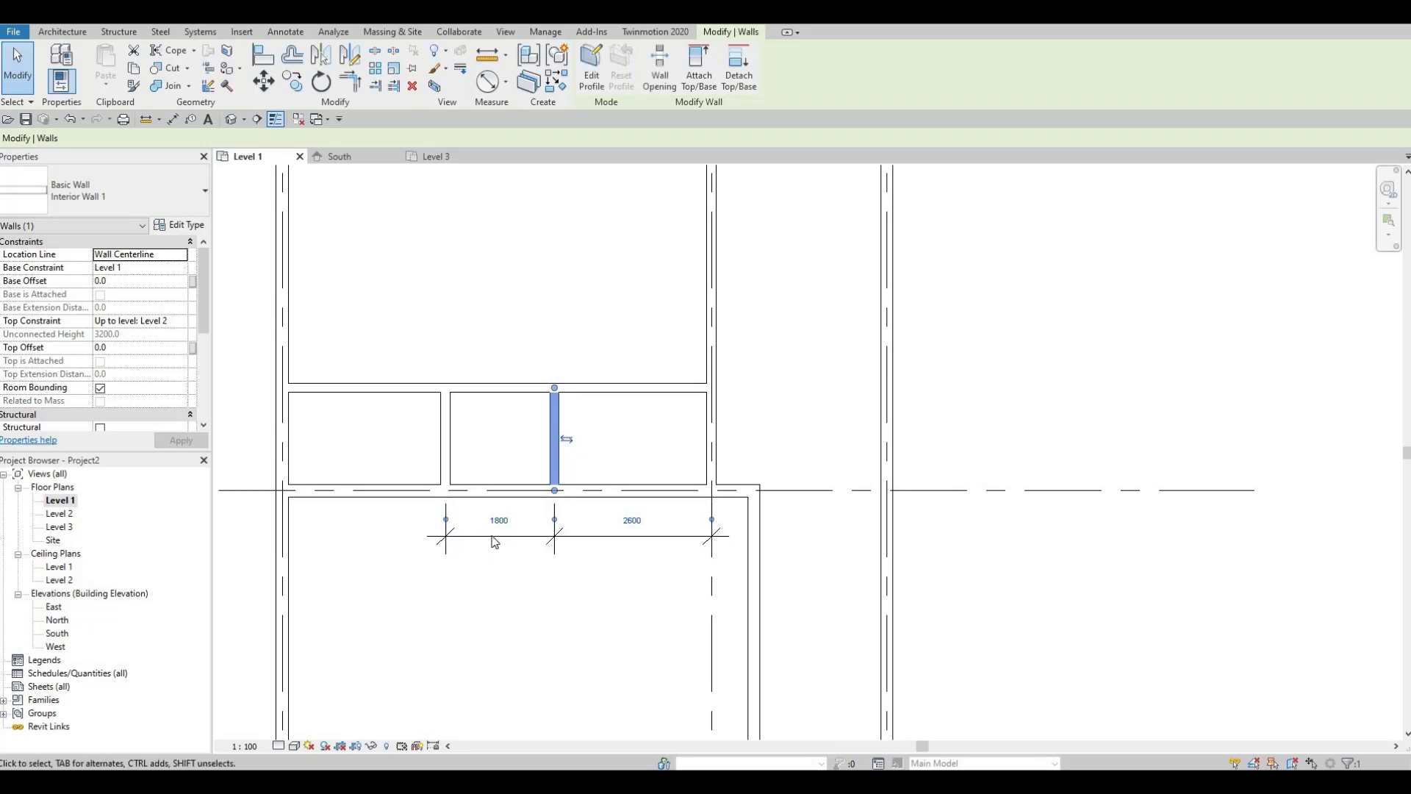
click(455, 541)
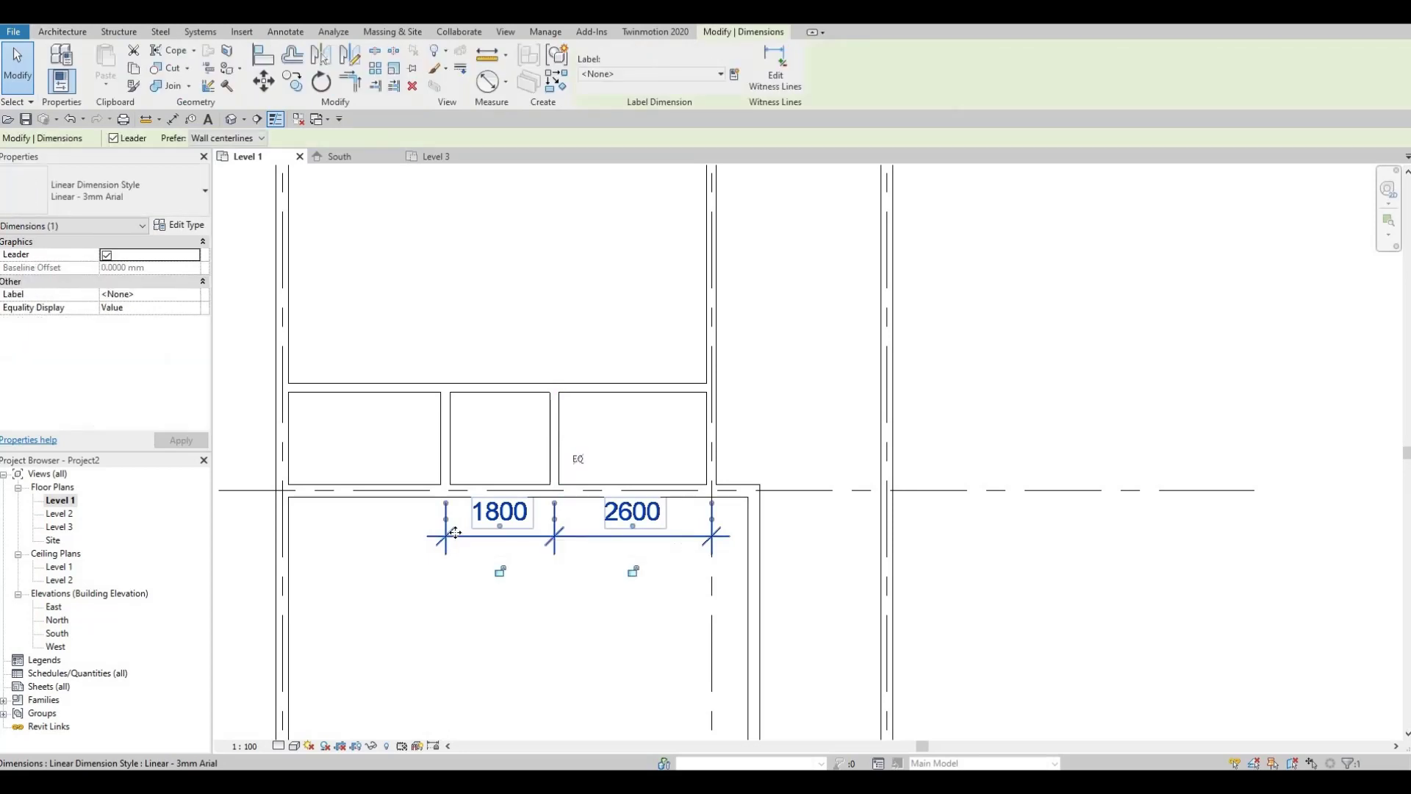
key(Escape)
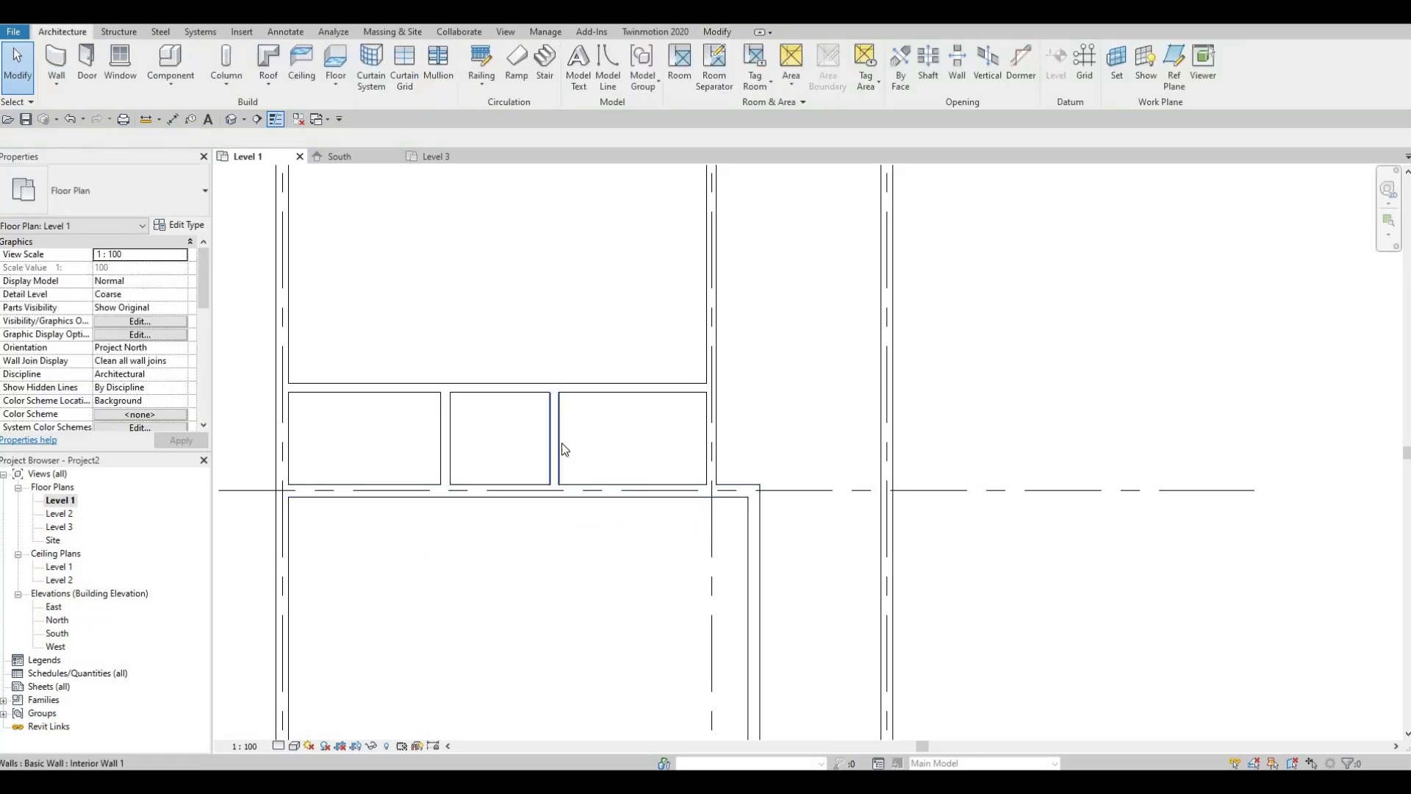
click(561, 459)
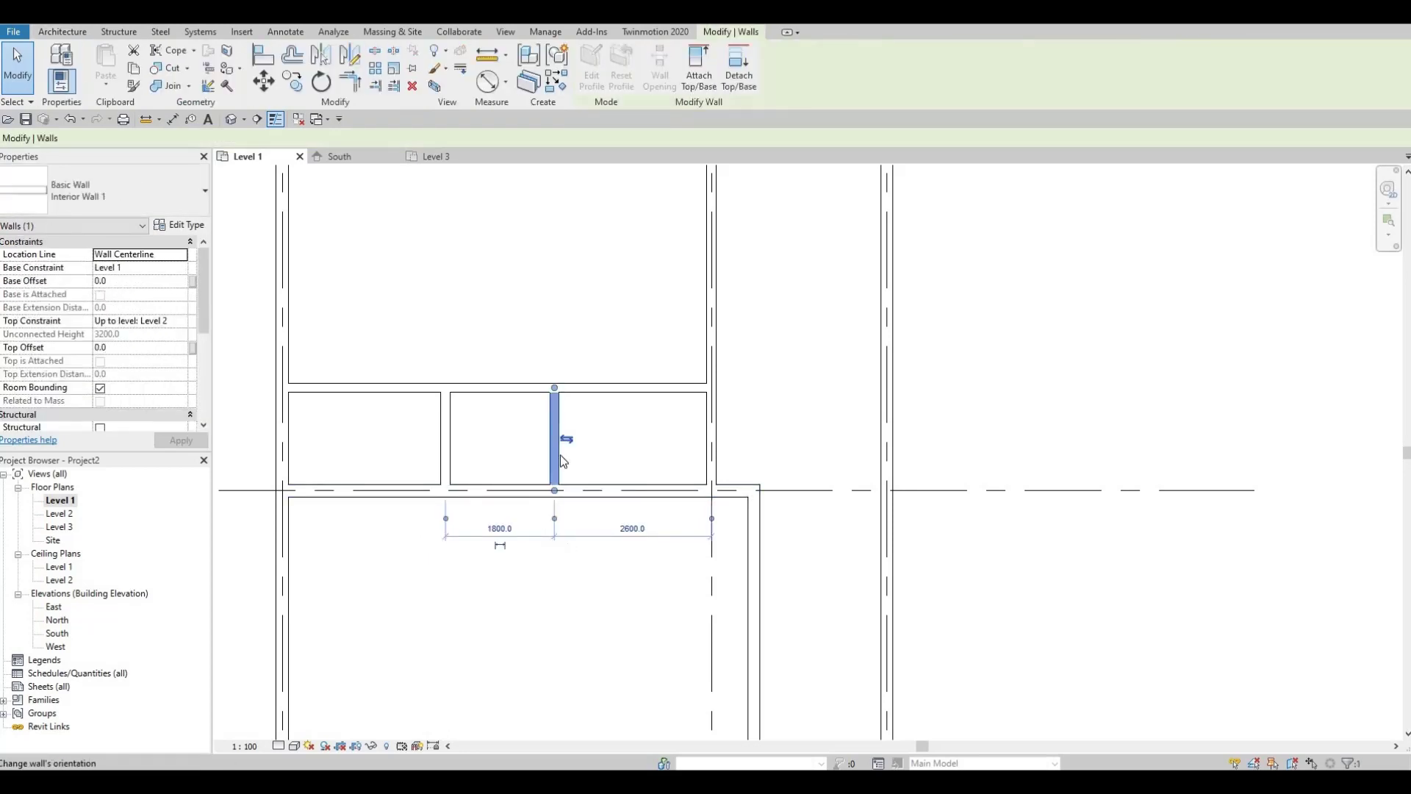
key(Escape)
click(446, 432)
key(Escape)
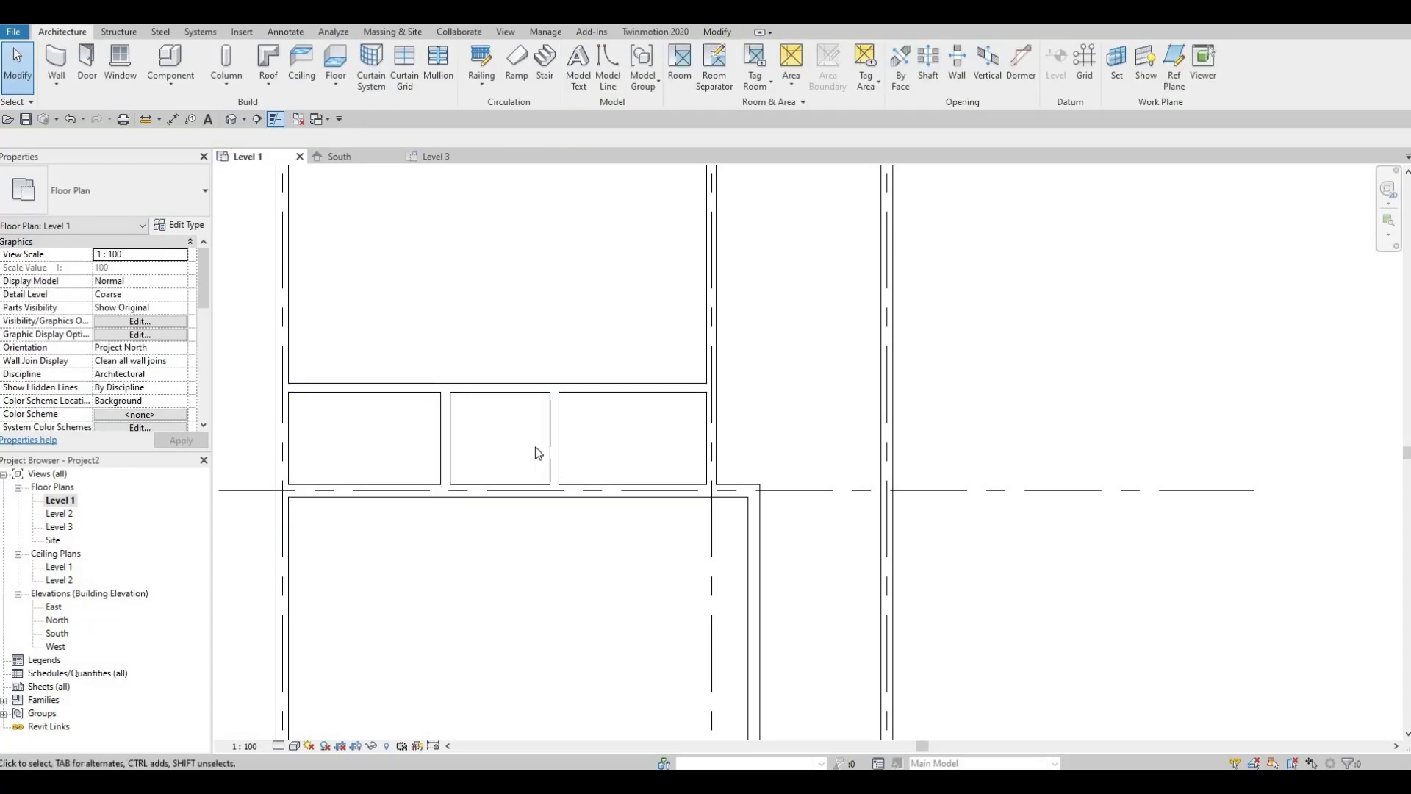
scroll(536, 448, down, 4)
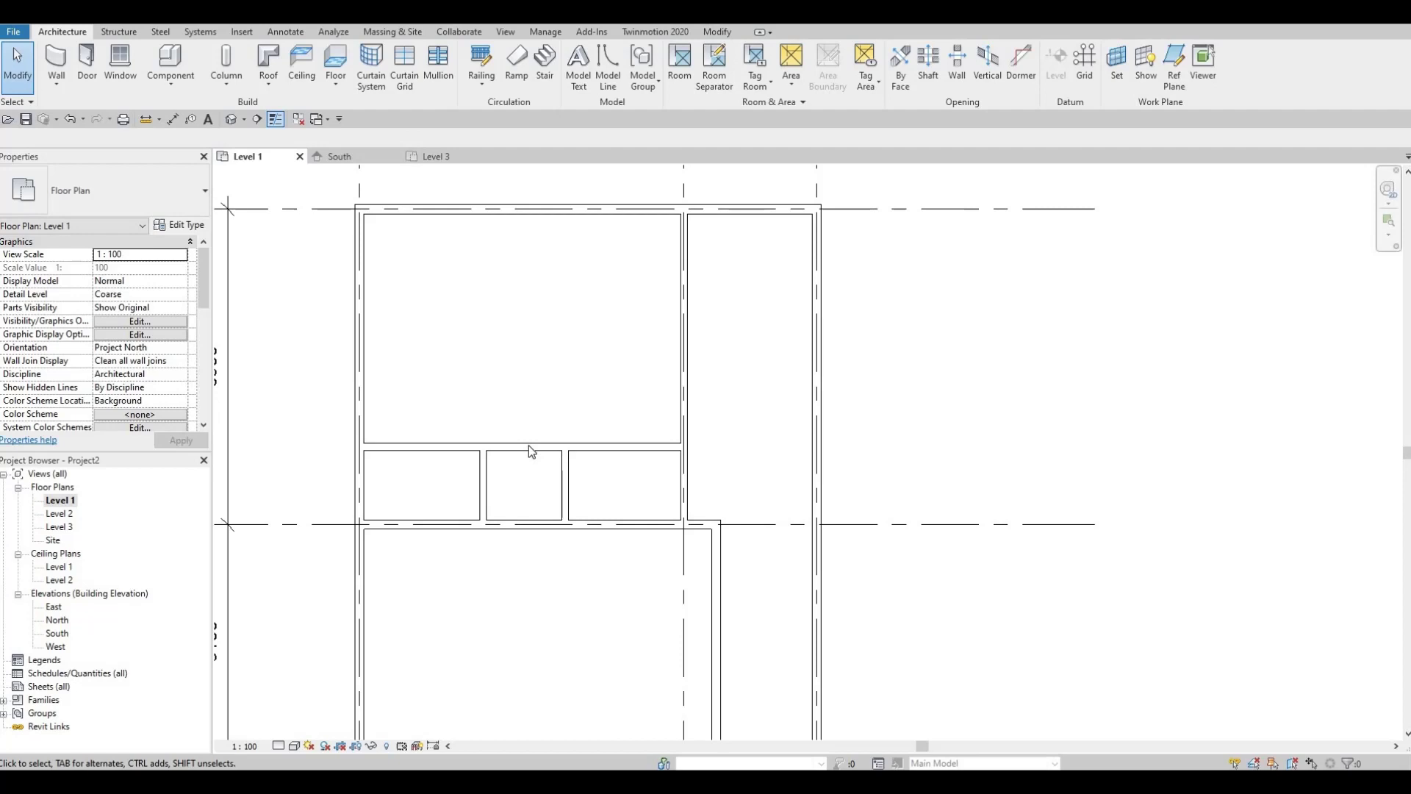
Step: Split the wall above the middle small room with Split Element (SL)
click(717, 34)
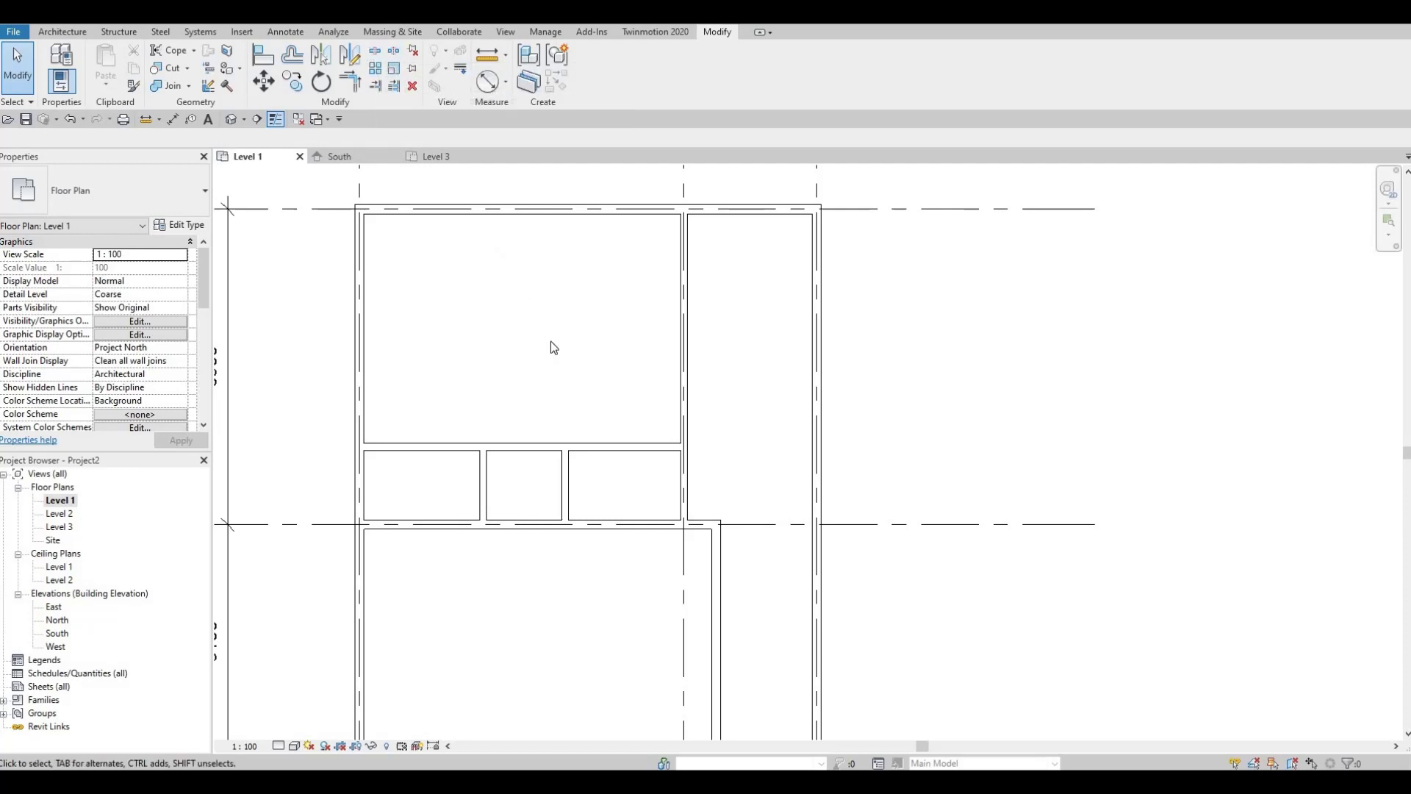
key(s)
key(l)
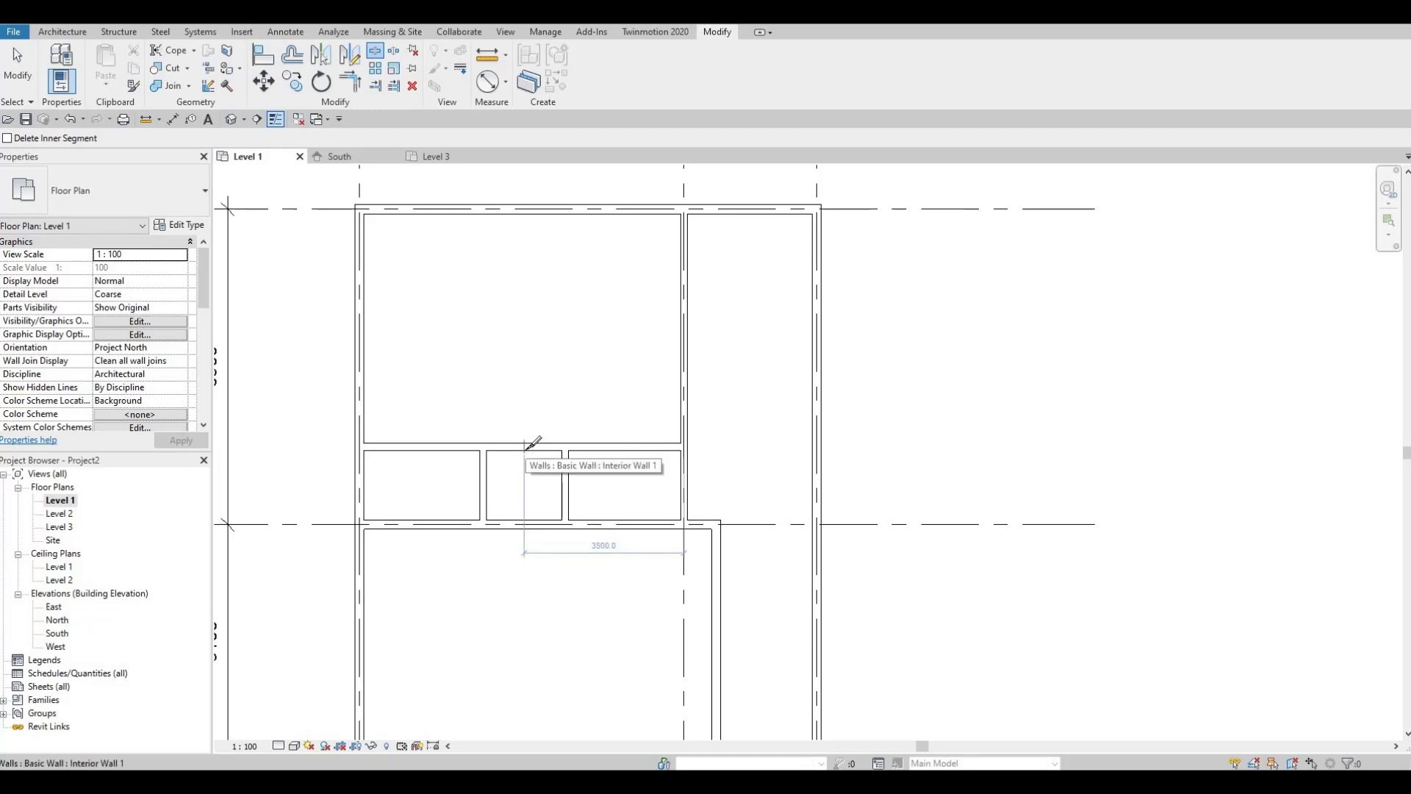
click(533, 444)
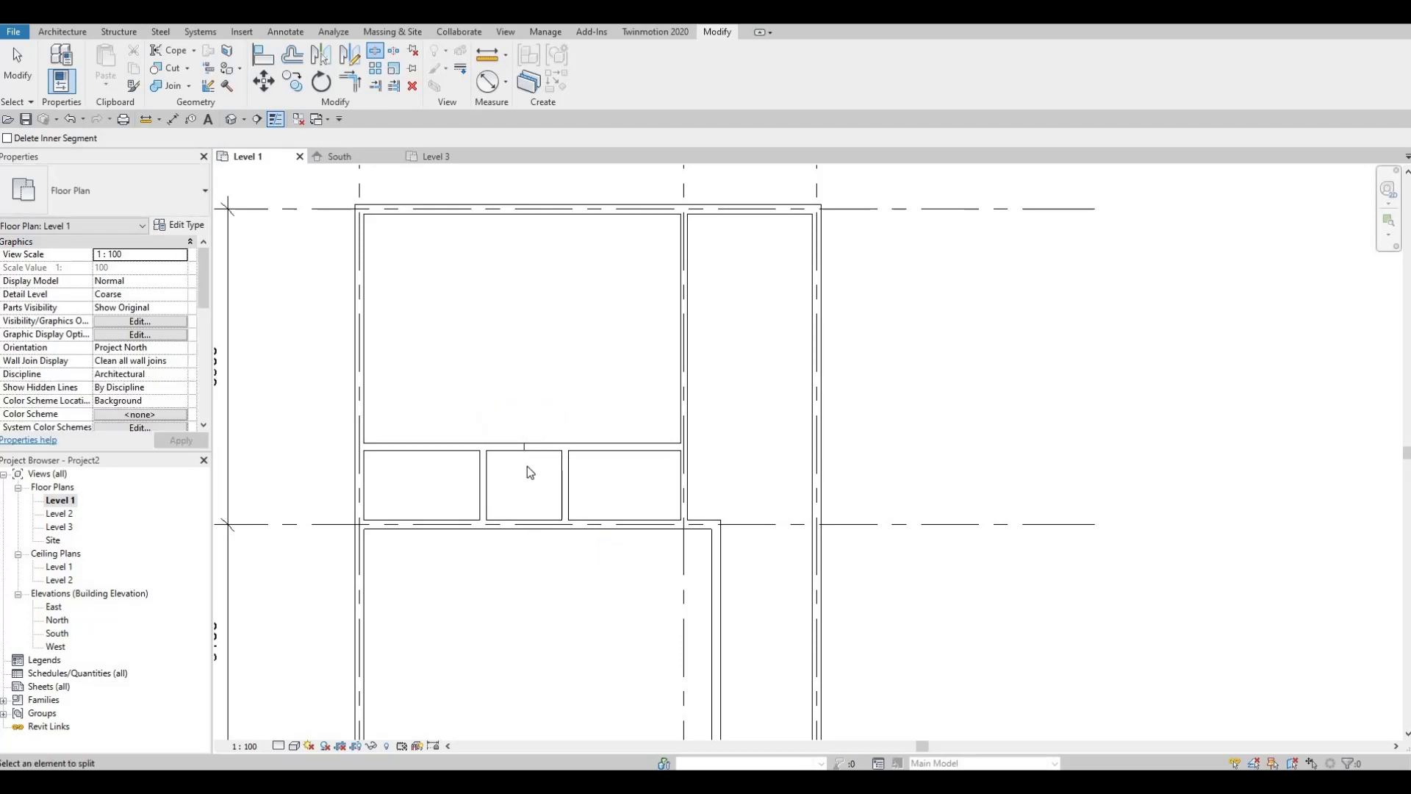
key(Escape)
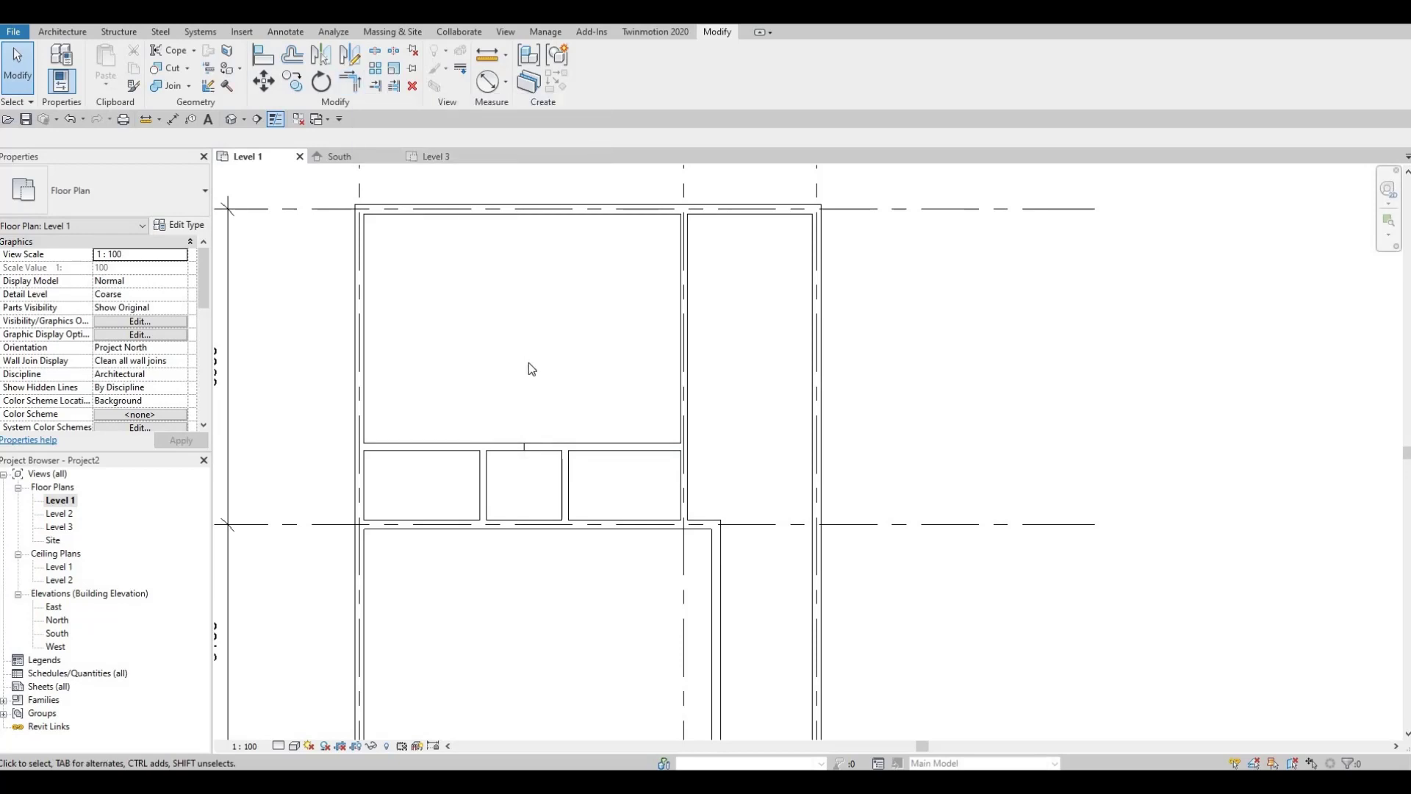
Step: Trim each half of the split wall to the side walls with Trim/Extend to Corner (TR)
key(t)
key(r)
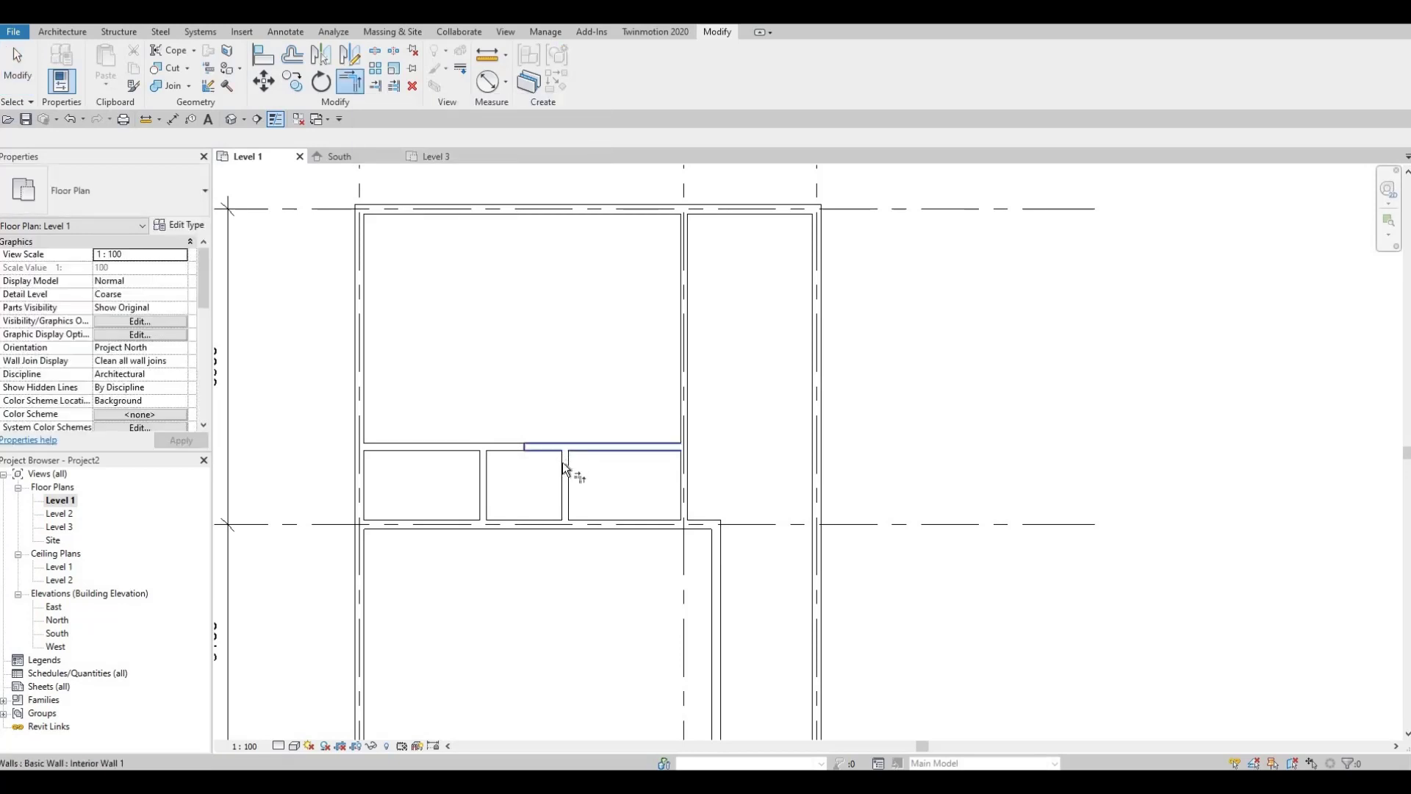
click(572, 453)
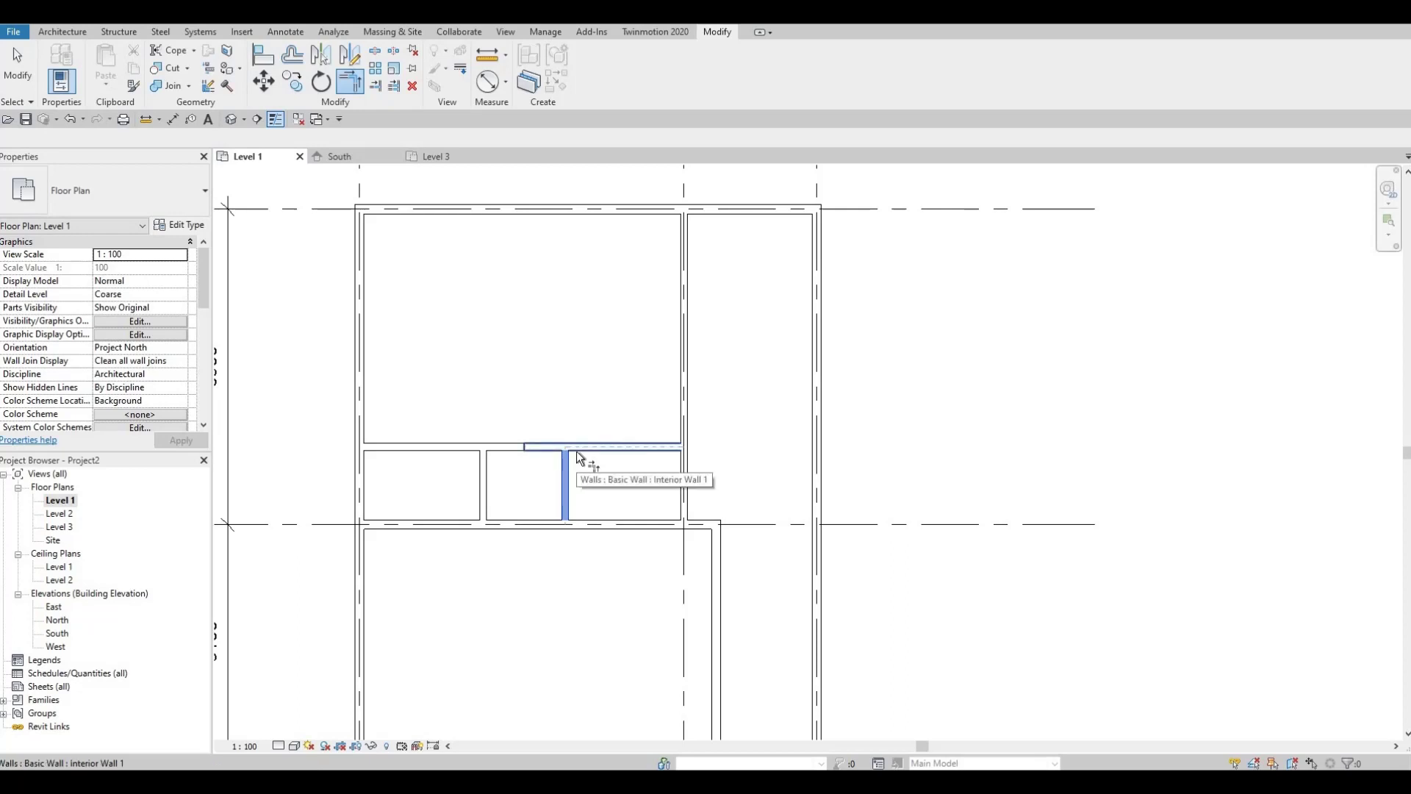
click(576, 452)
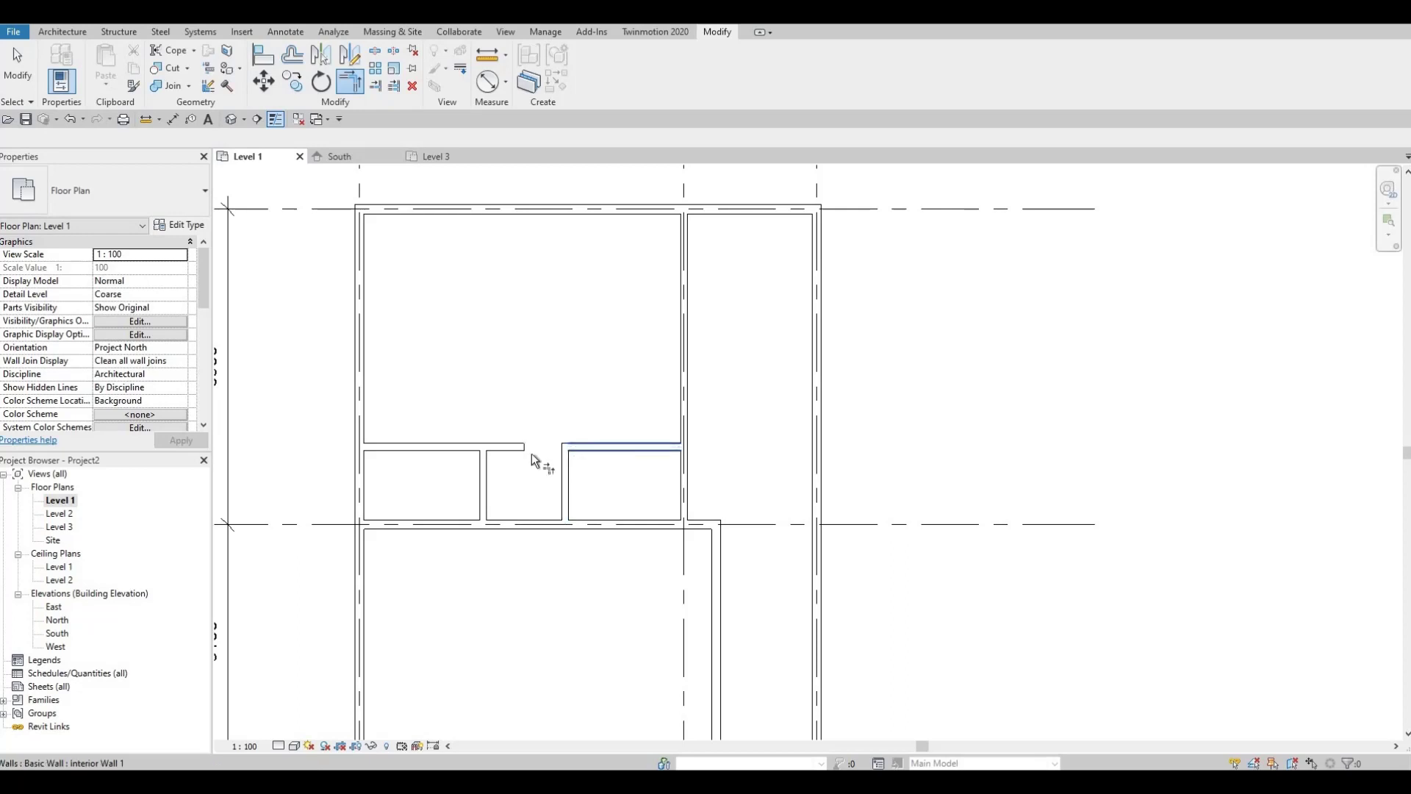
click(482, 474)
click(474, 446)
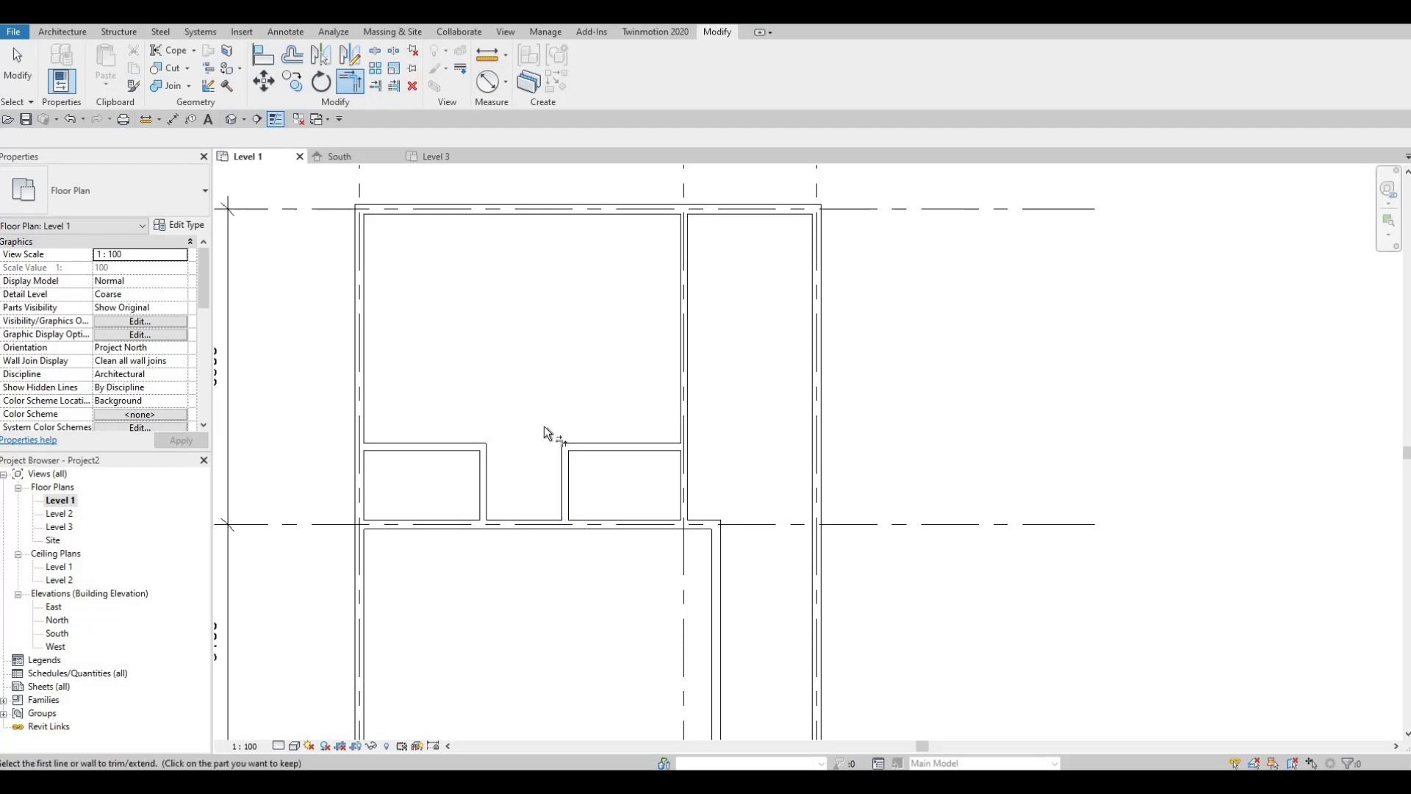
key(Escape)
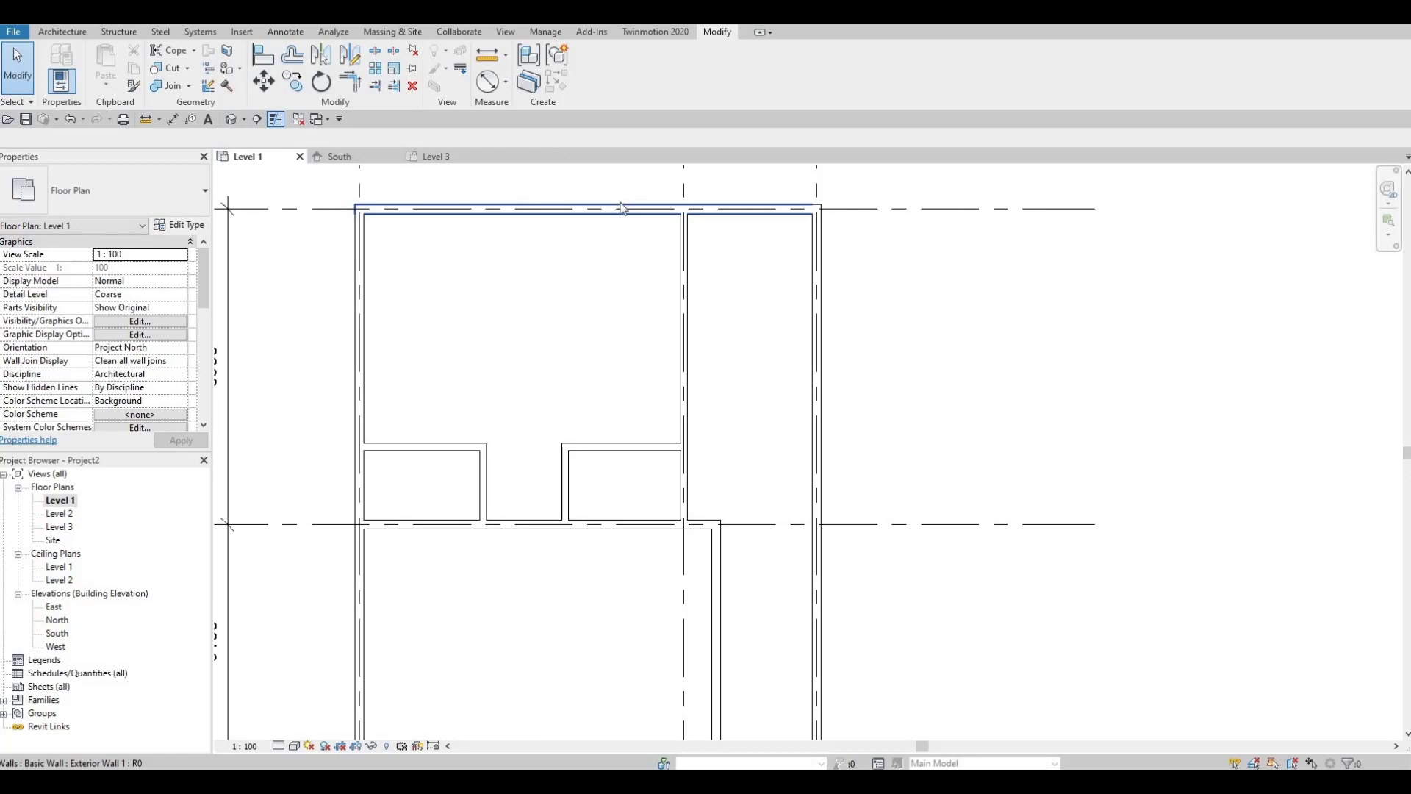
click(627, 452)
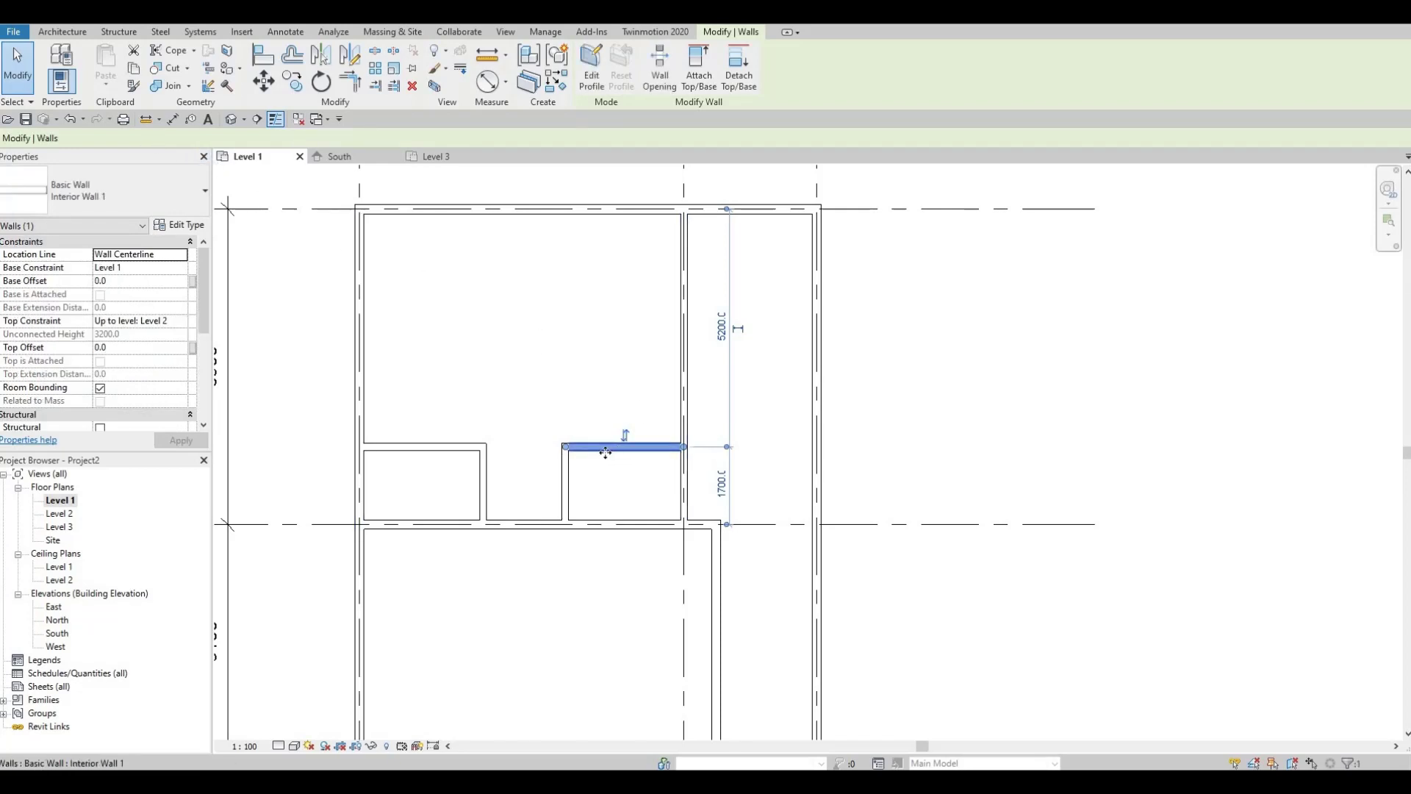
Step: Draw two similar horizontal interior walls: one across the tall right room, one across the B–C strip
click(556, 87)
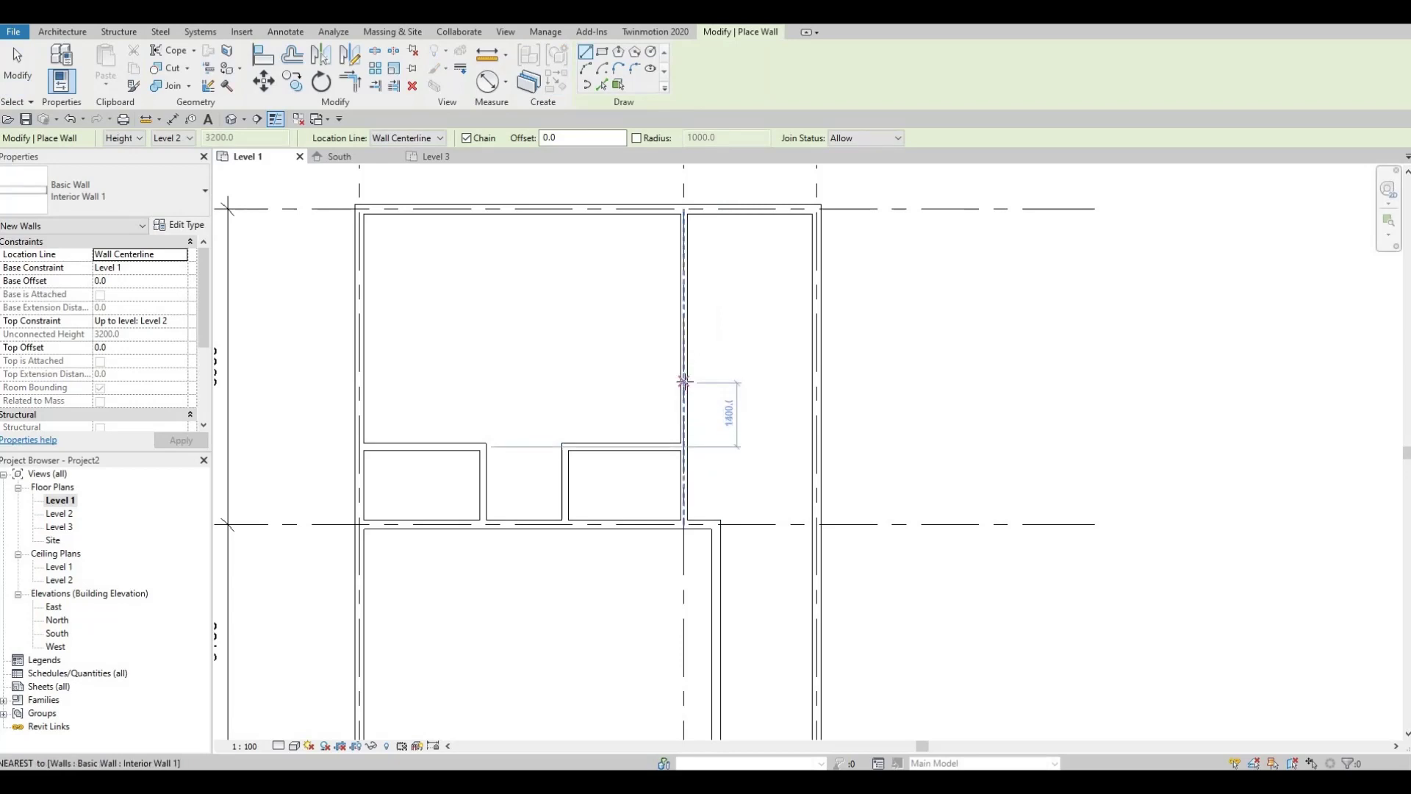
click(684, 381)
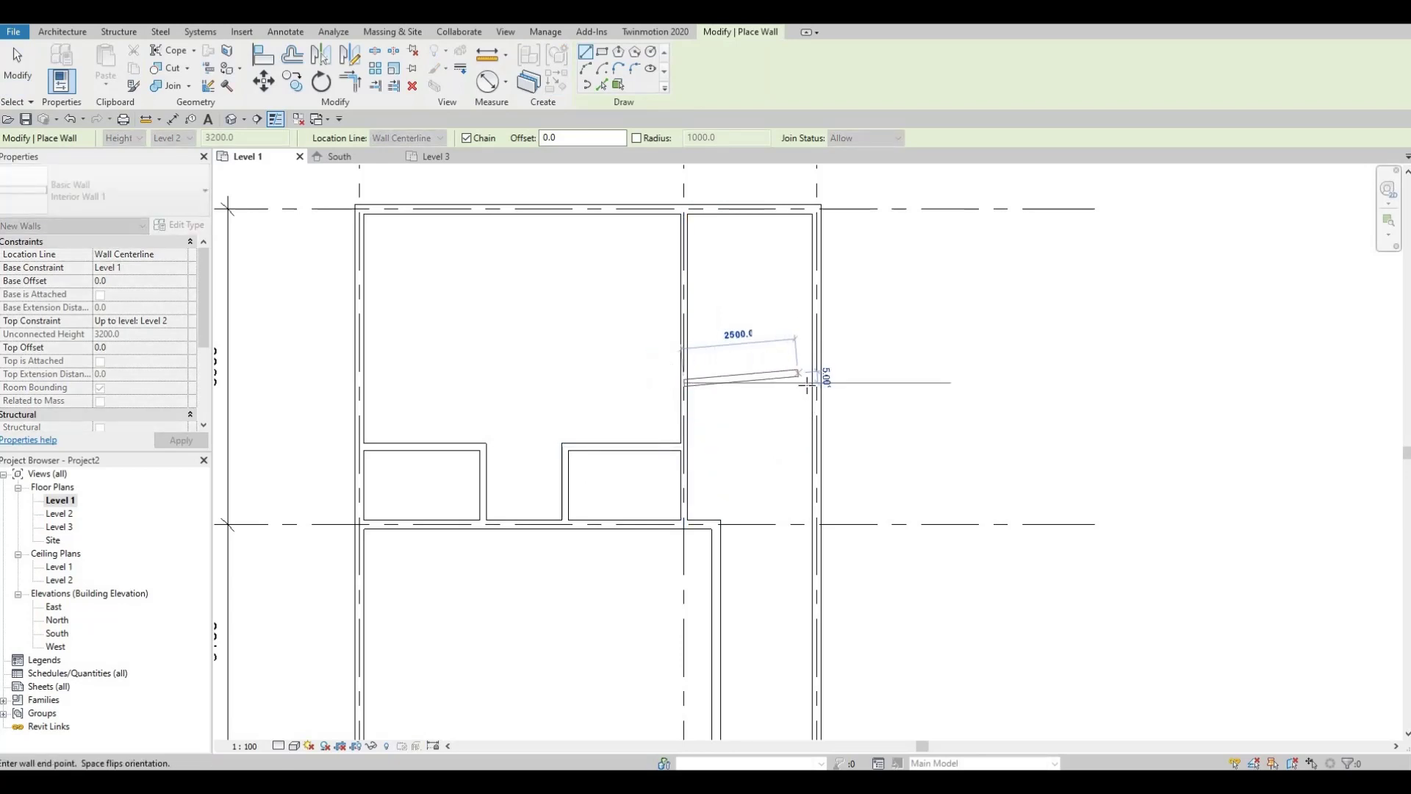
click(814, 383)
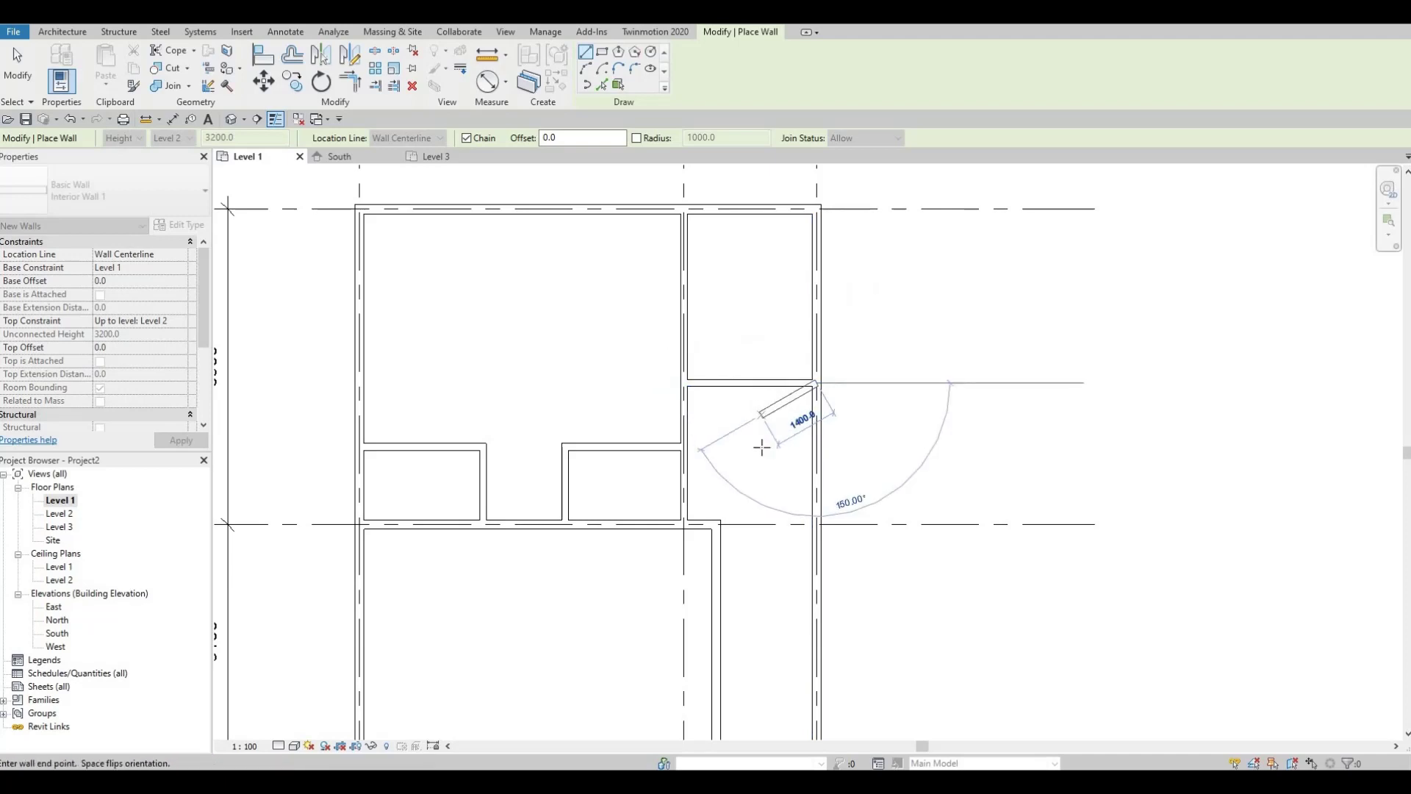
key(Escape)
scroll(764, 445, down, 2)
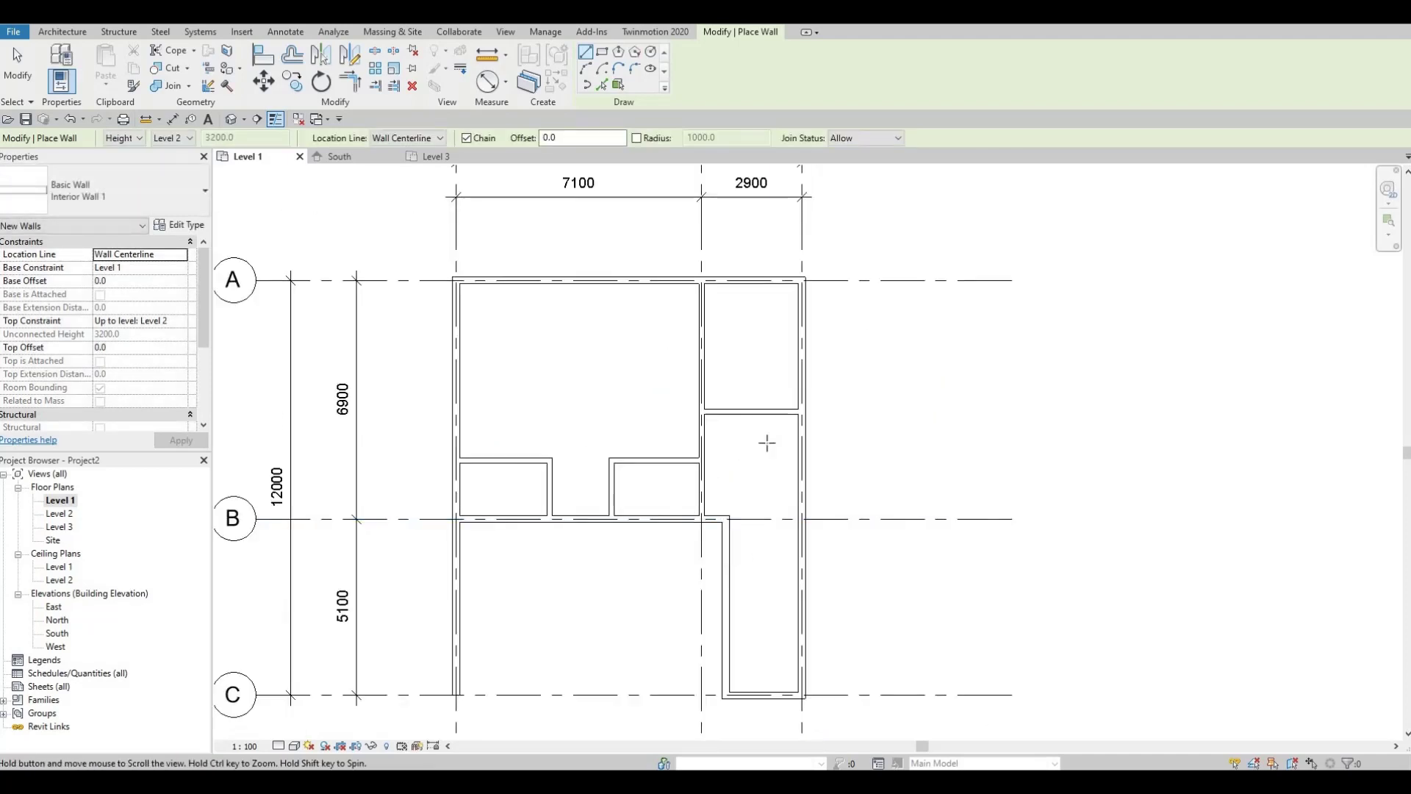
middle_drag(766, 442, 786, 322)
click(746, 453)
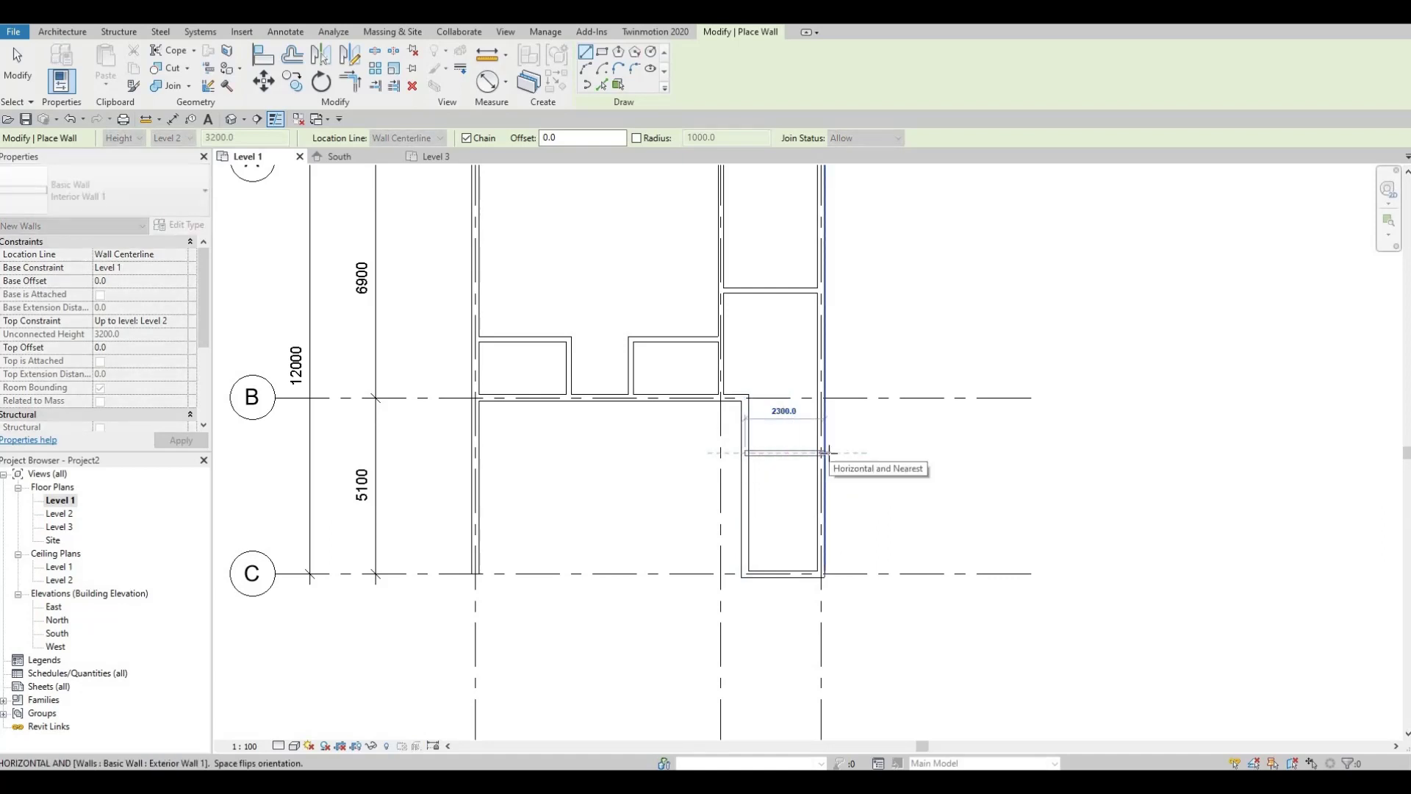
click(823, 453)
key(Escape)
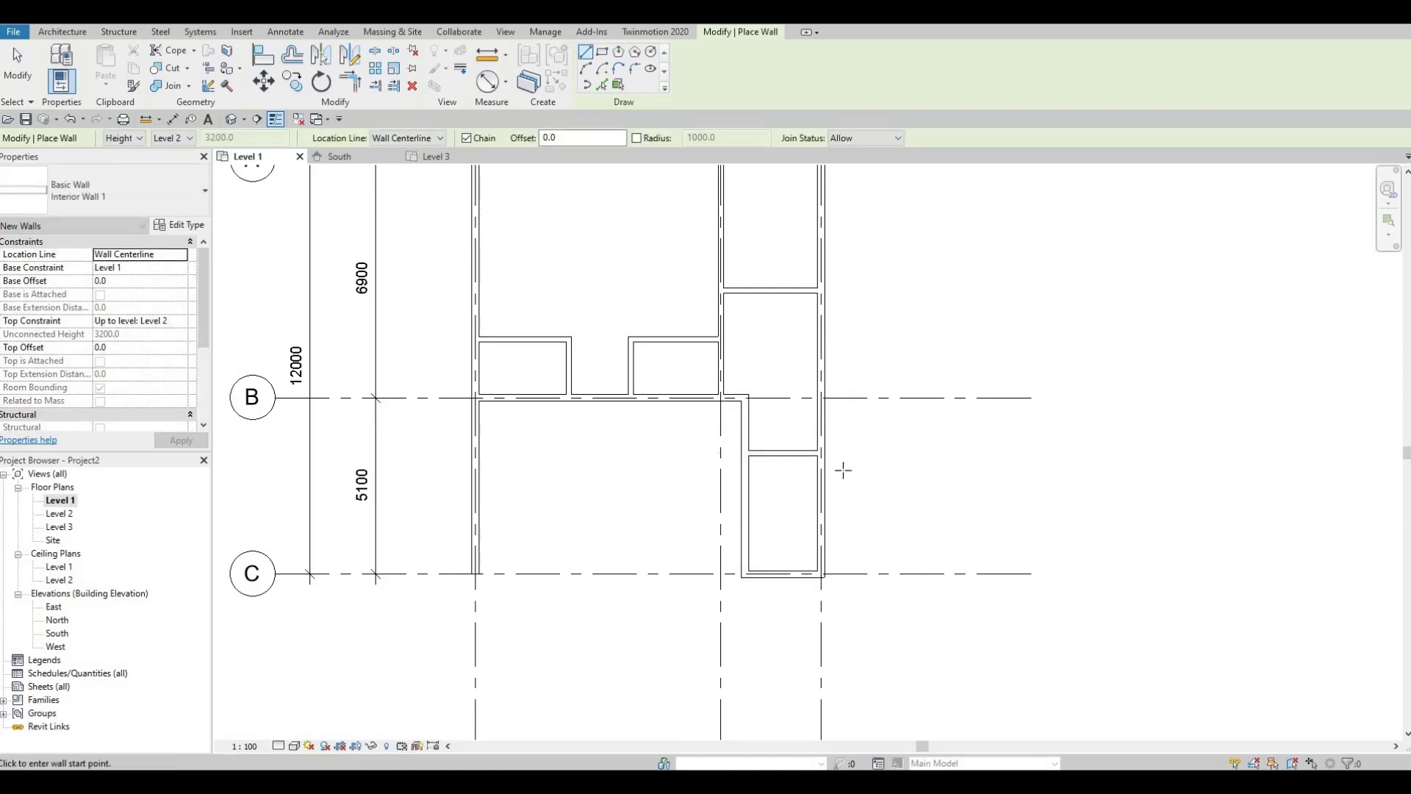
key(Escape)
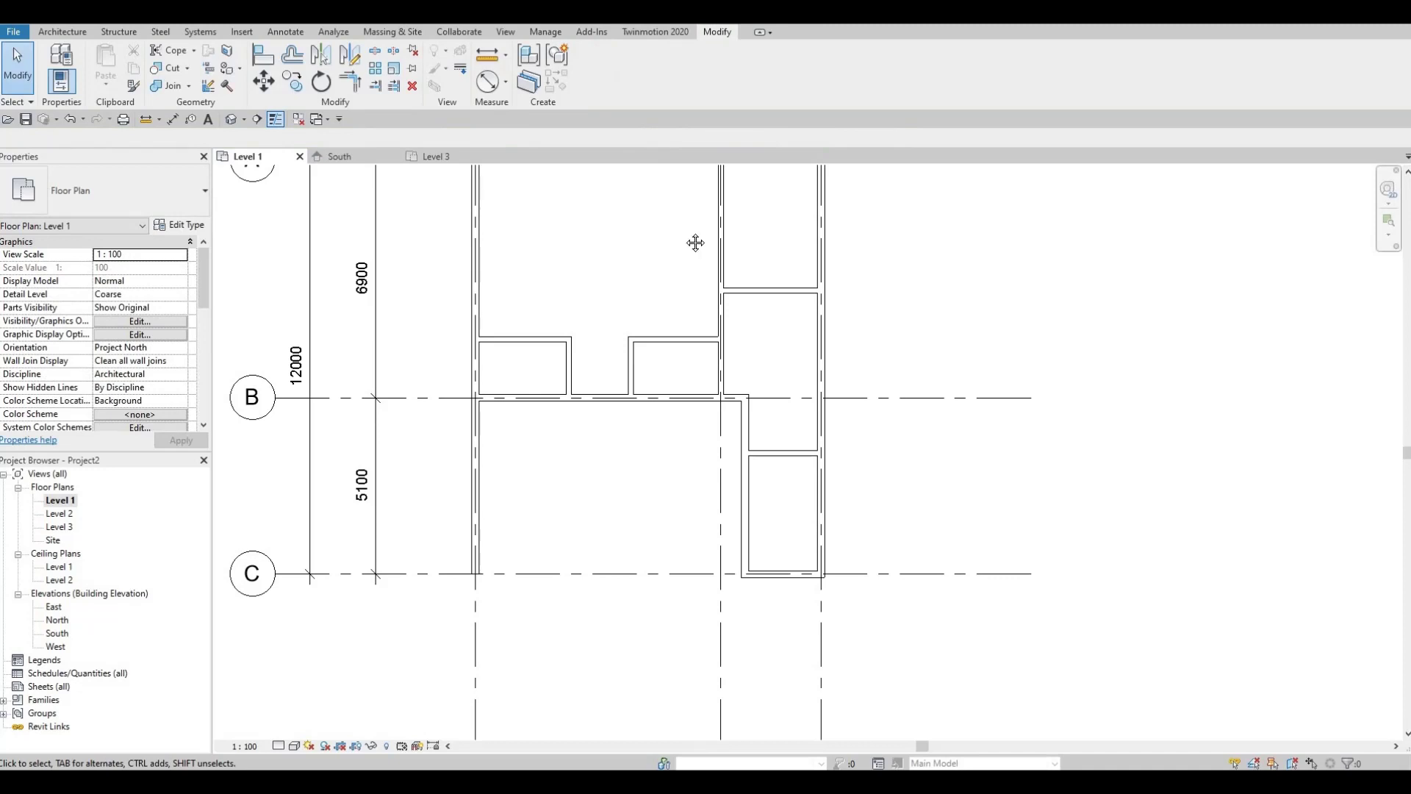
Step: Select the interior wall dividing the lower right rooms
middle_drag(695, 242, 765, 372)
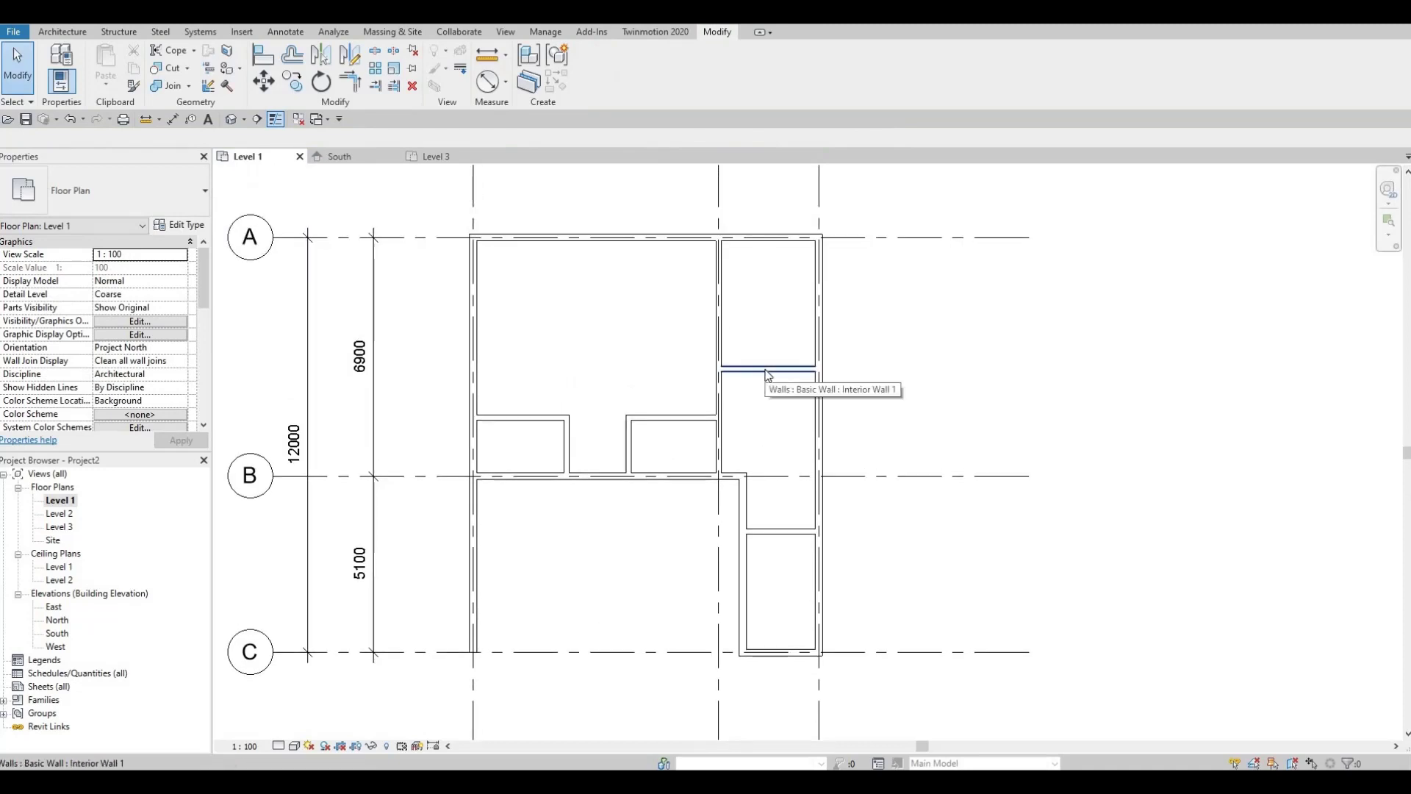
click(766, 371)
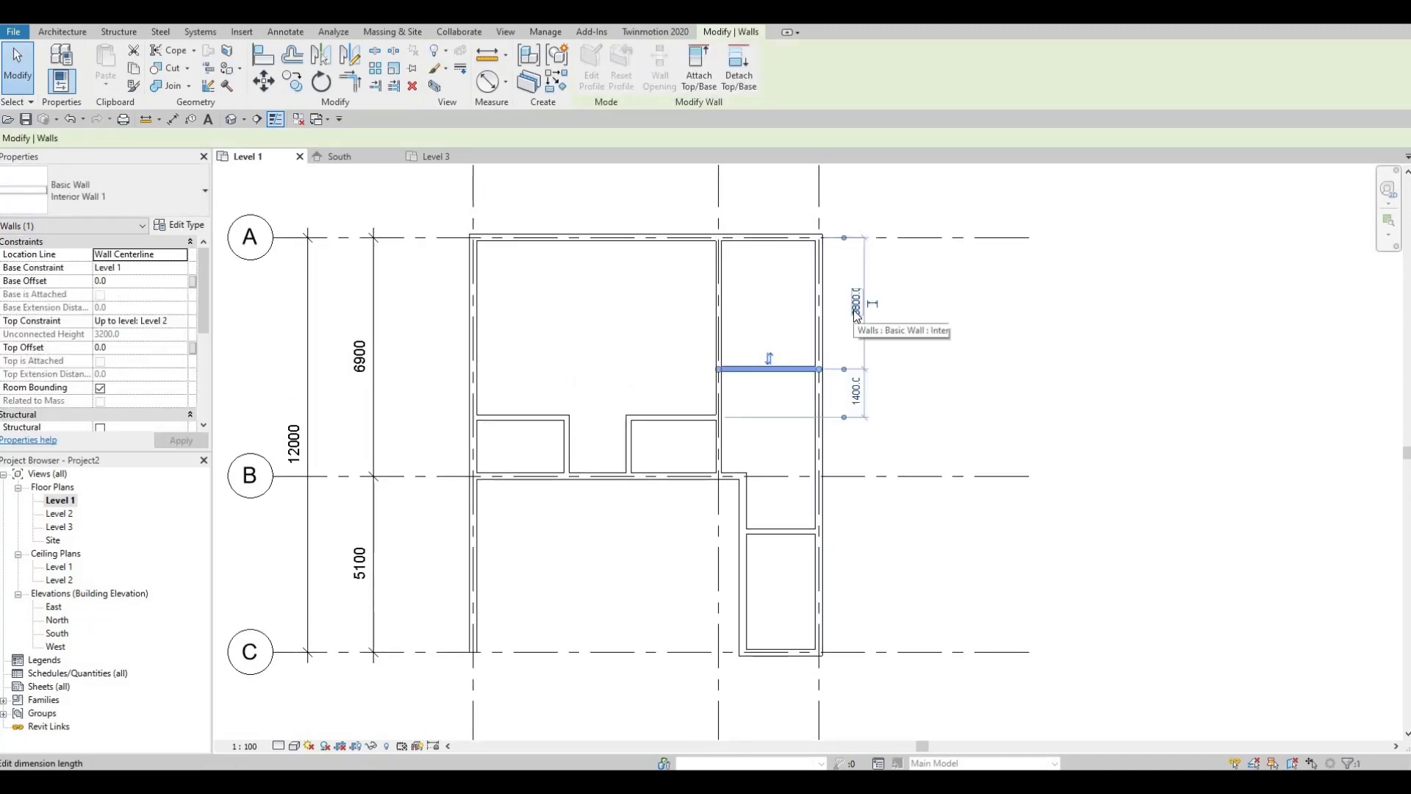
scroll(854, 313, up, 3)
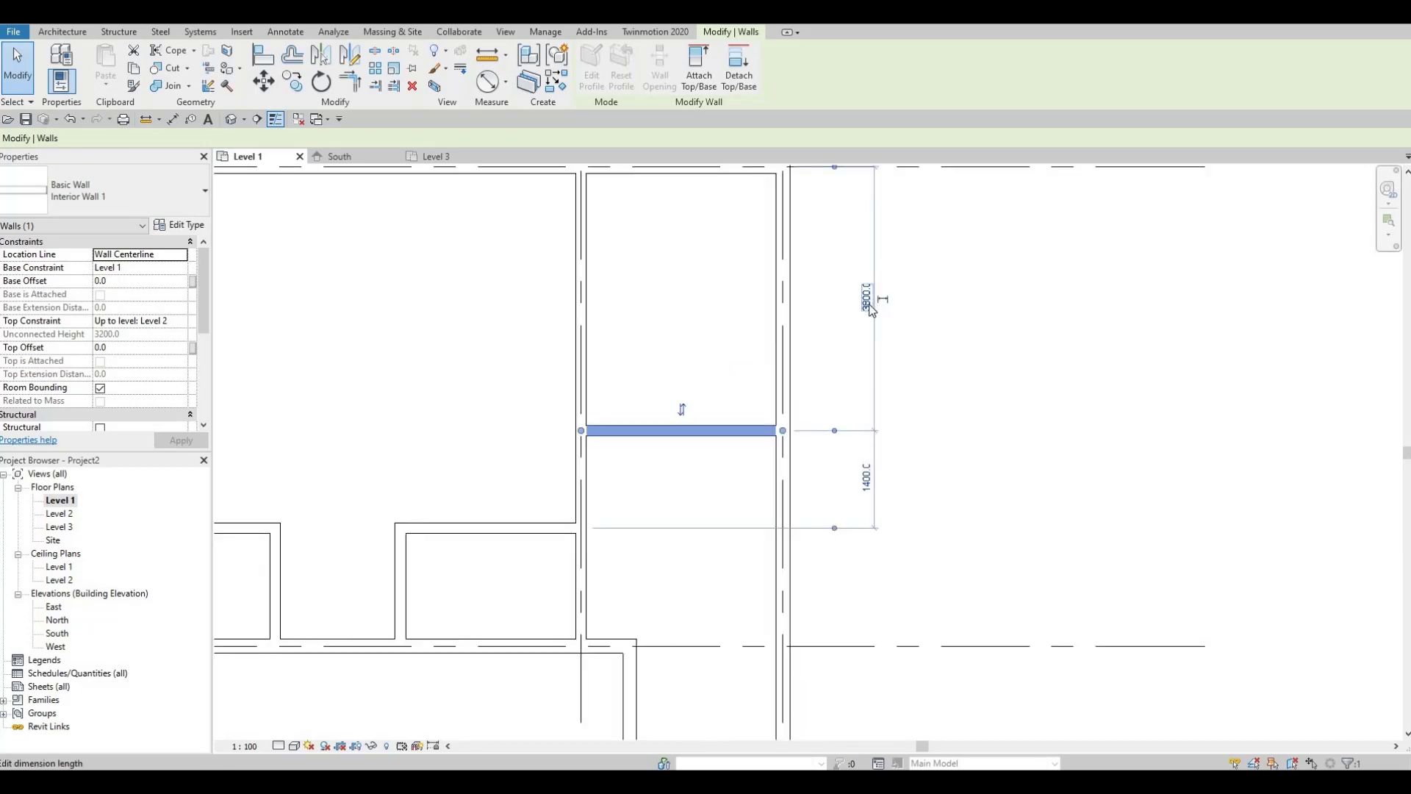
scroll(847, 333, down, 2)
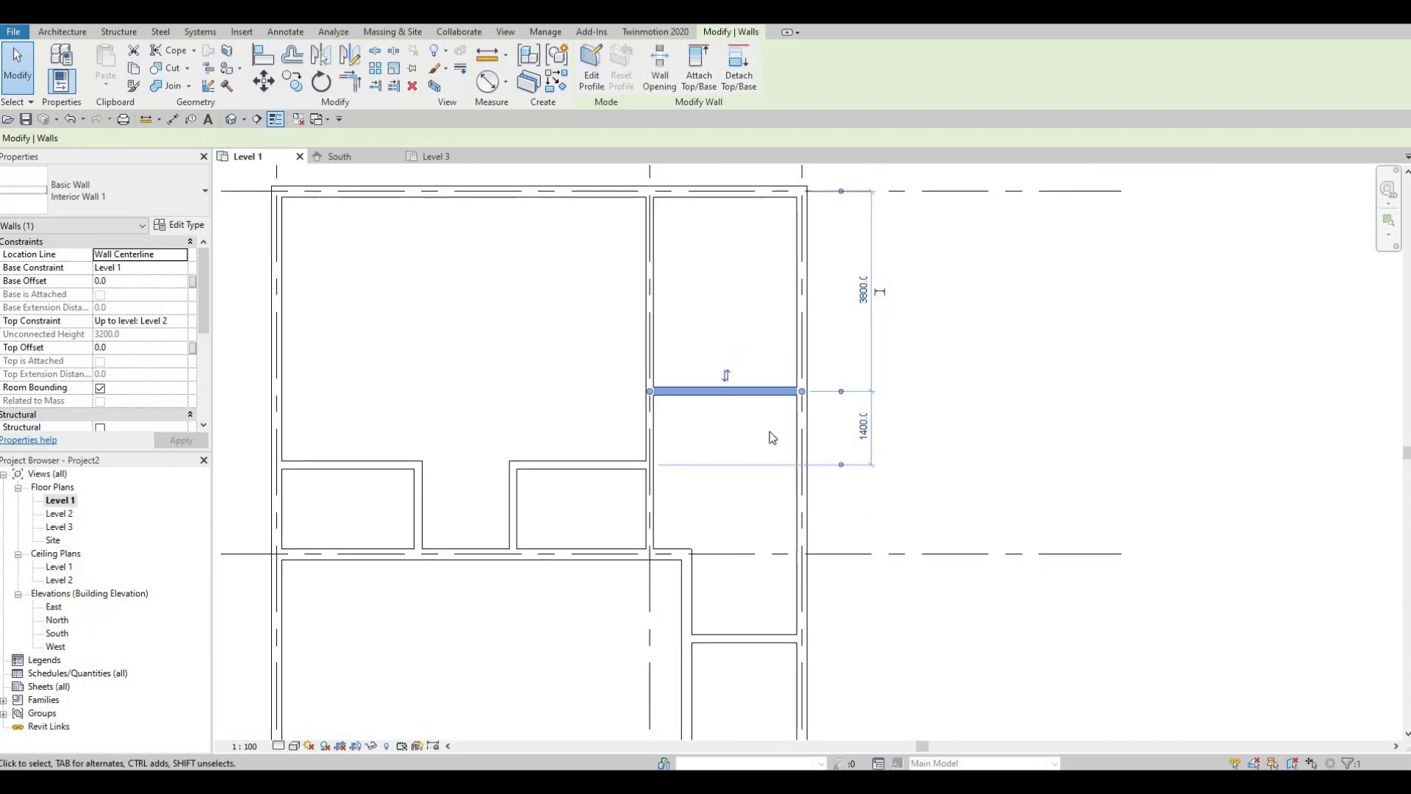
ctrl+scroll(831, 354, down, 4)
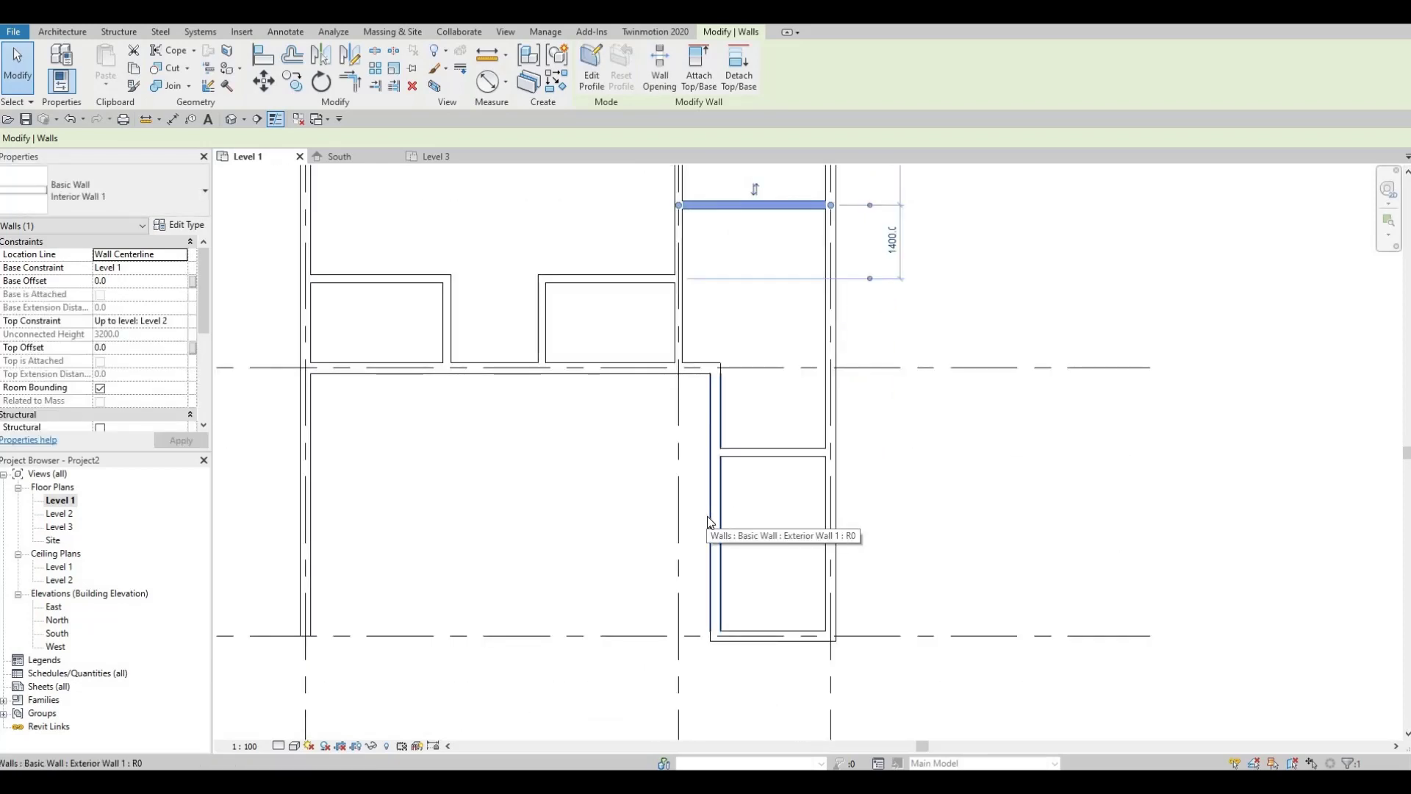
click(710, 521)
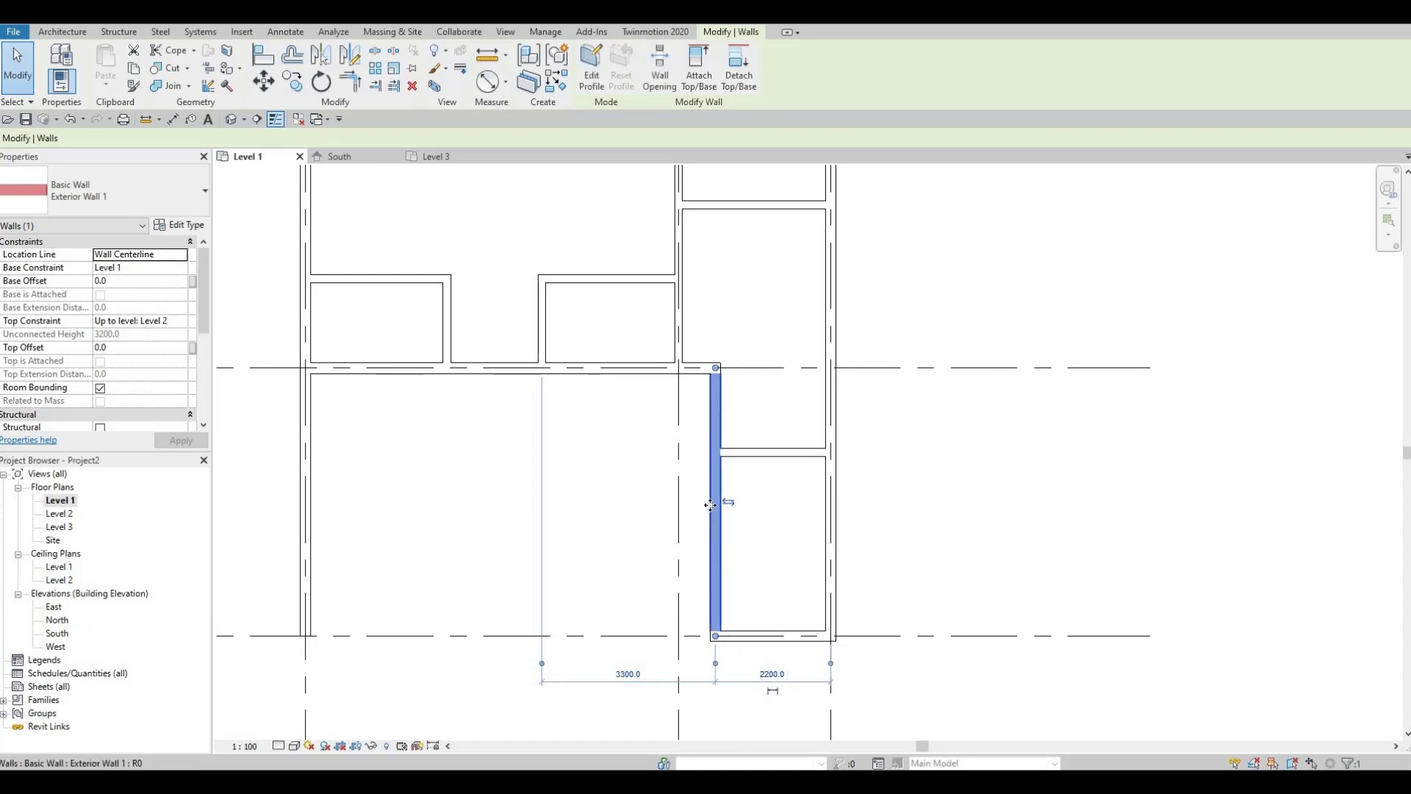
click(771, 453)
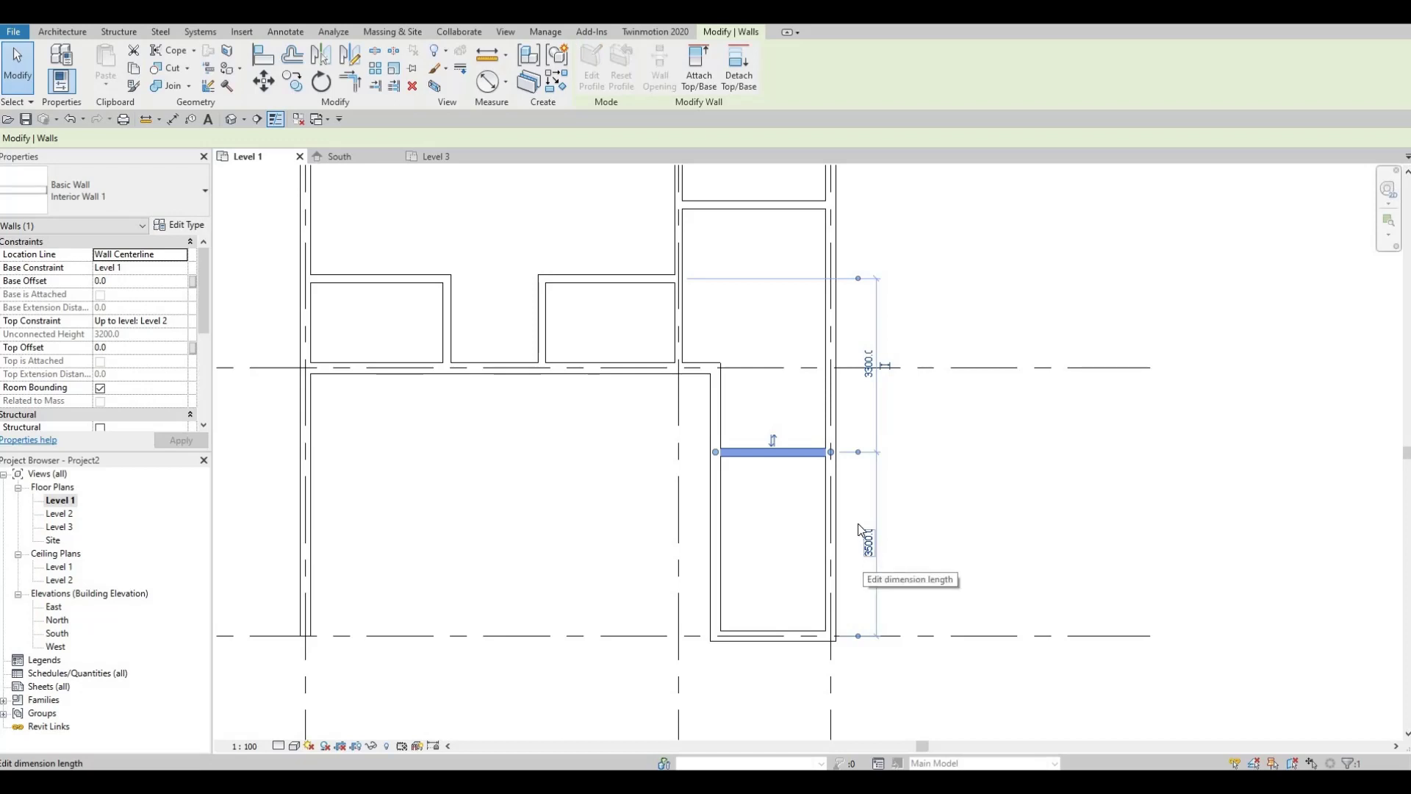
Step: Change its 3500 spacing to 3100 and make the 3700 and 3100 dimensions permanent
scroll(857, 517, up, 1)
click(879, 558)
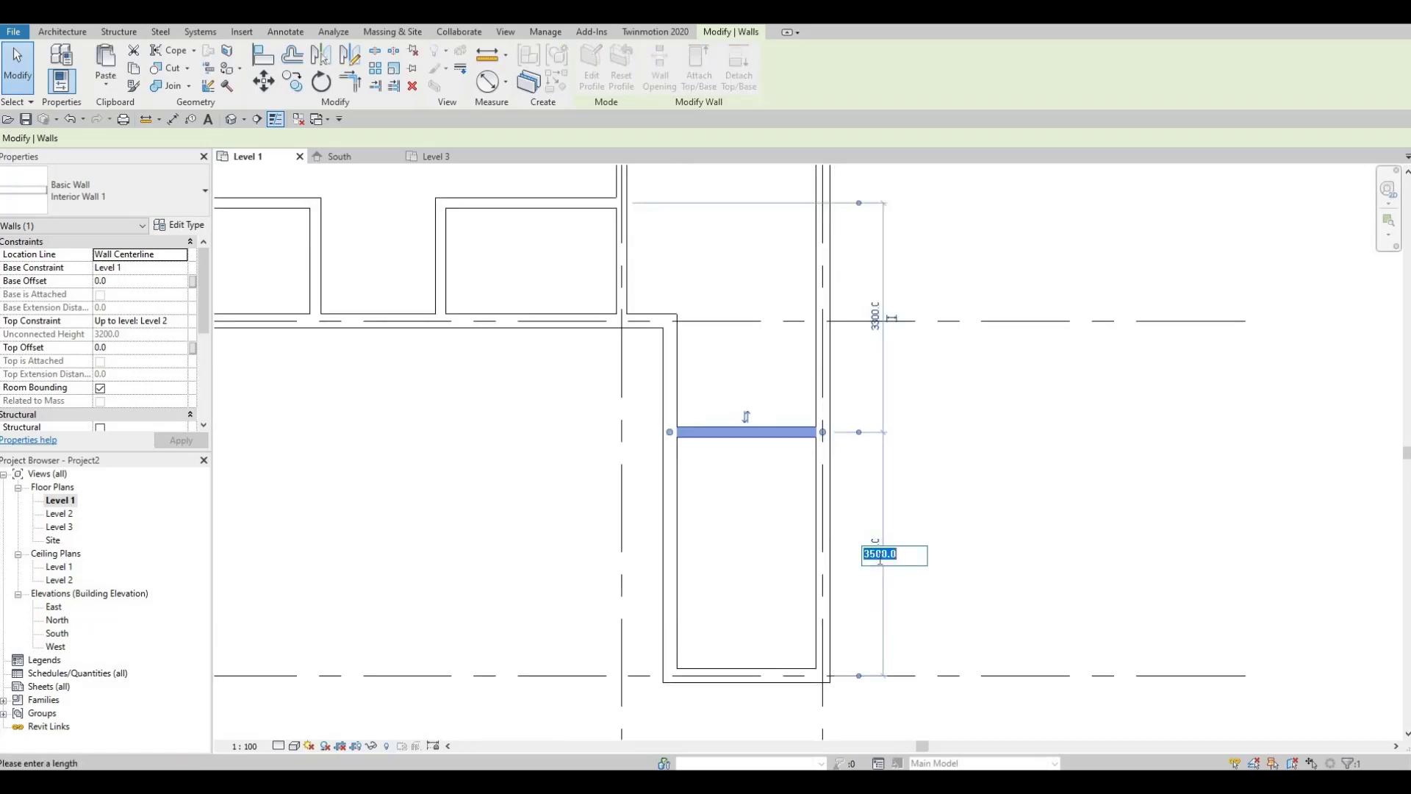
text(31)
key(Return)
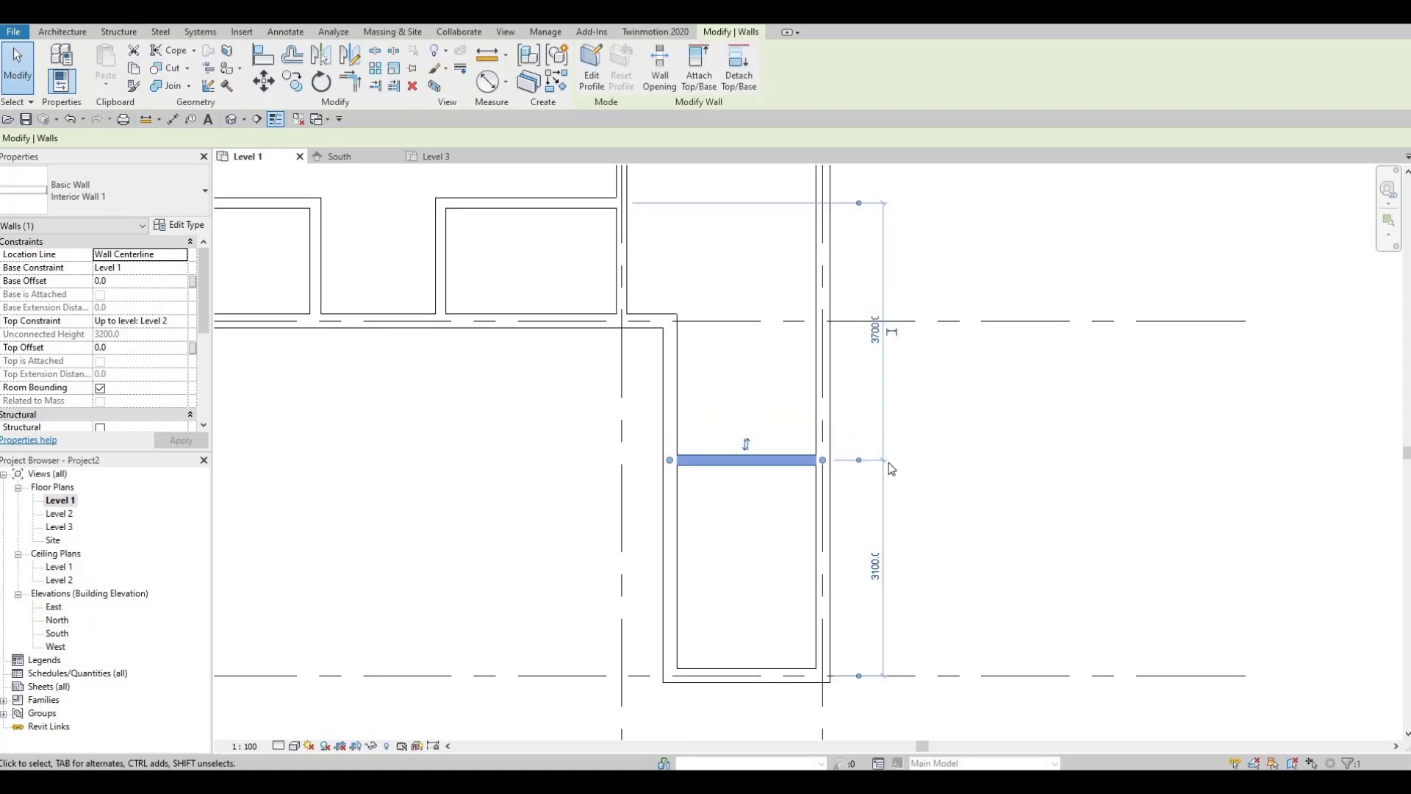
click(898, 334)
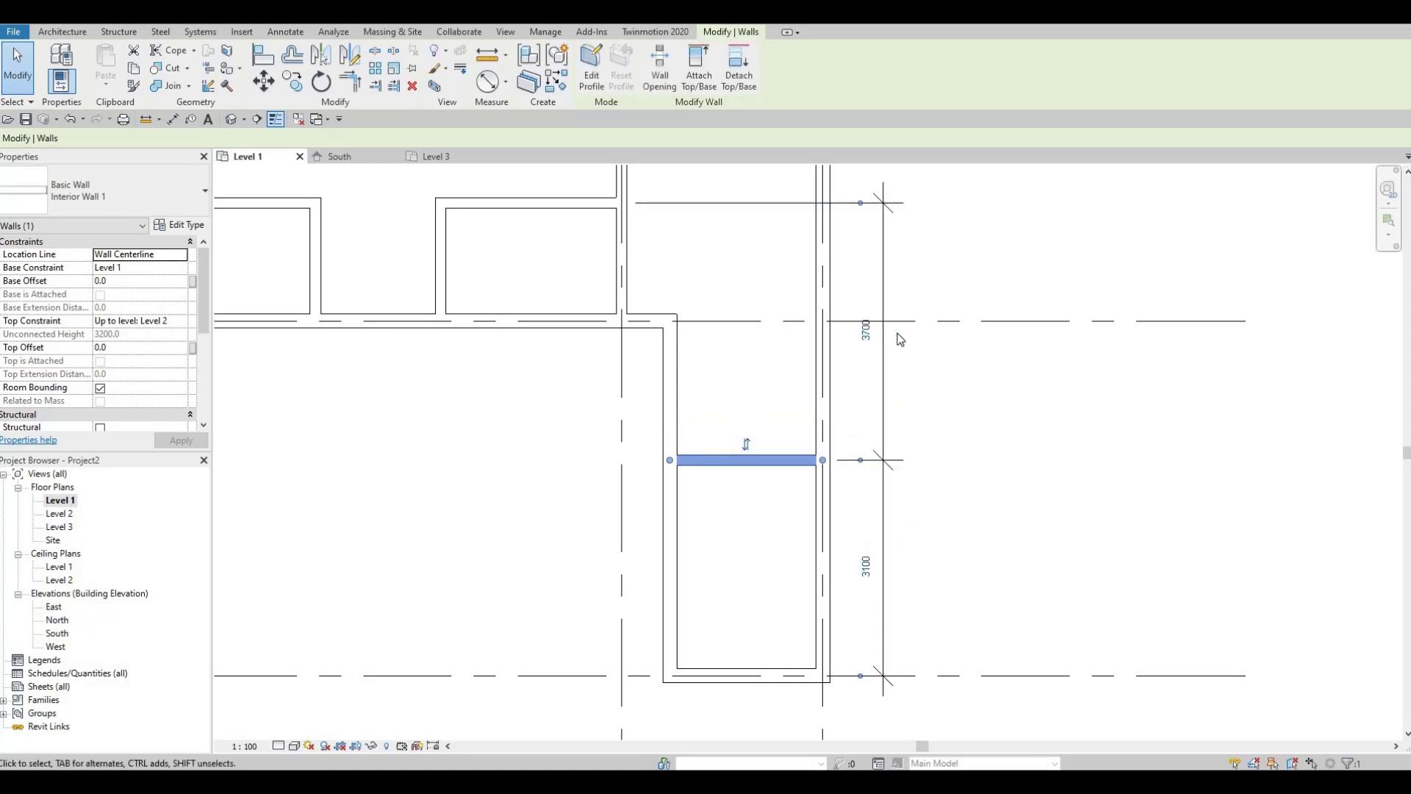
Step: Make the 1400 temporary dimension of the upper right interior wall permanent
scroll(931, 372, down, 2)
middle_drag(791, 221, 765, 329)
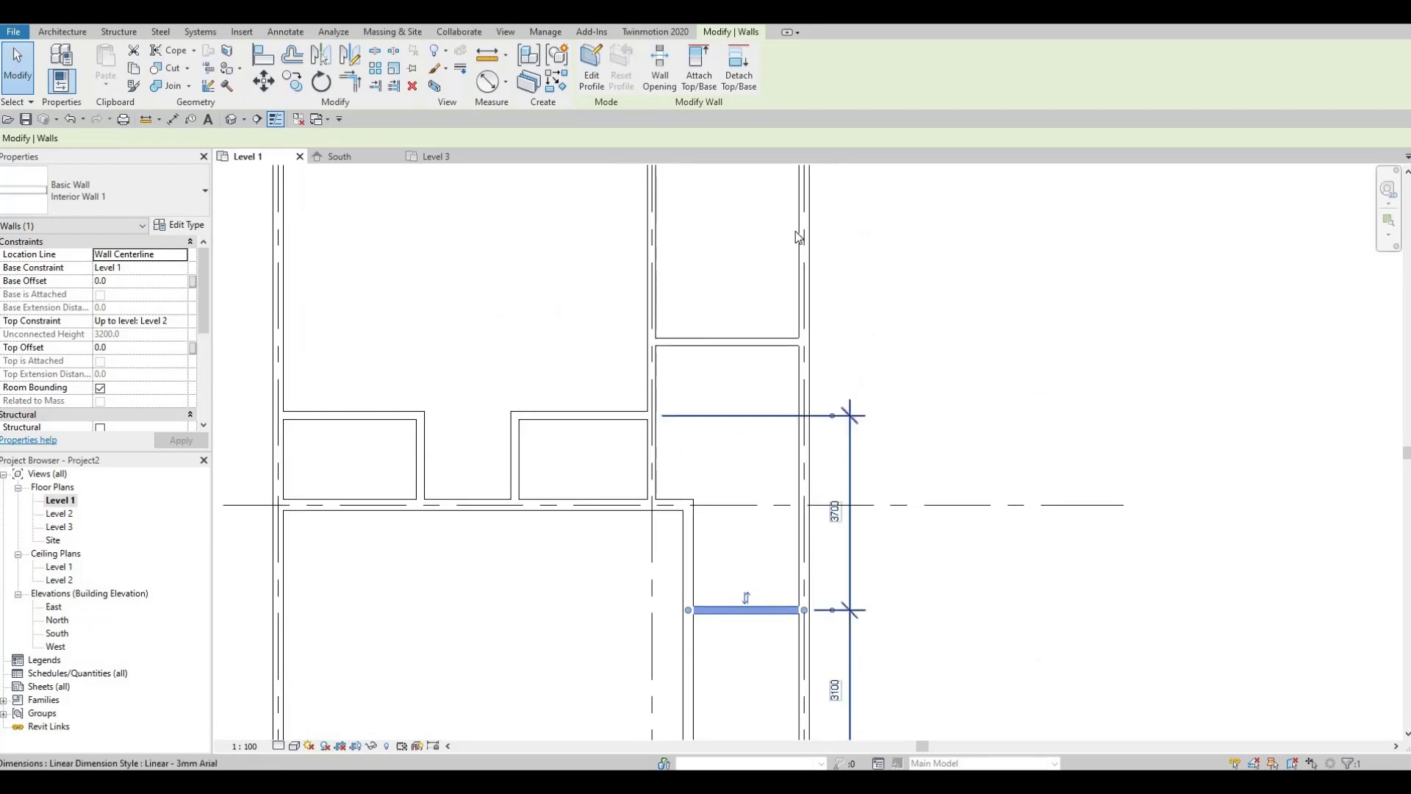
click(763, 341)
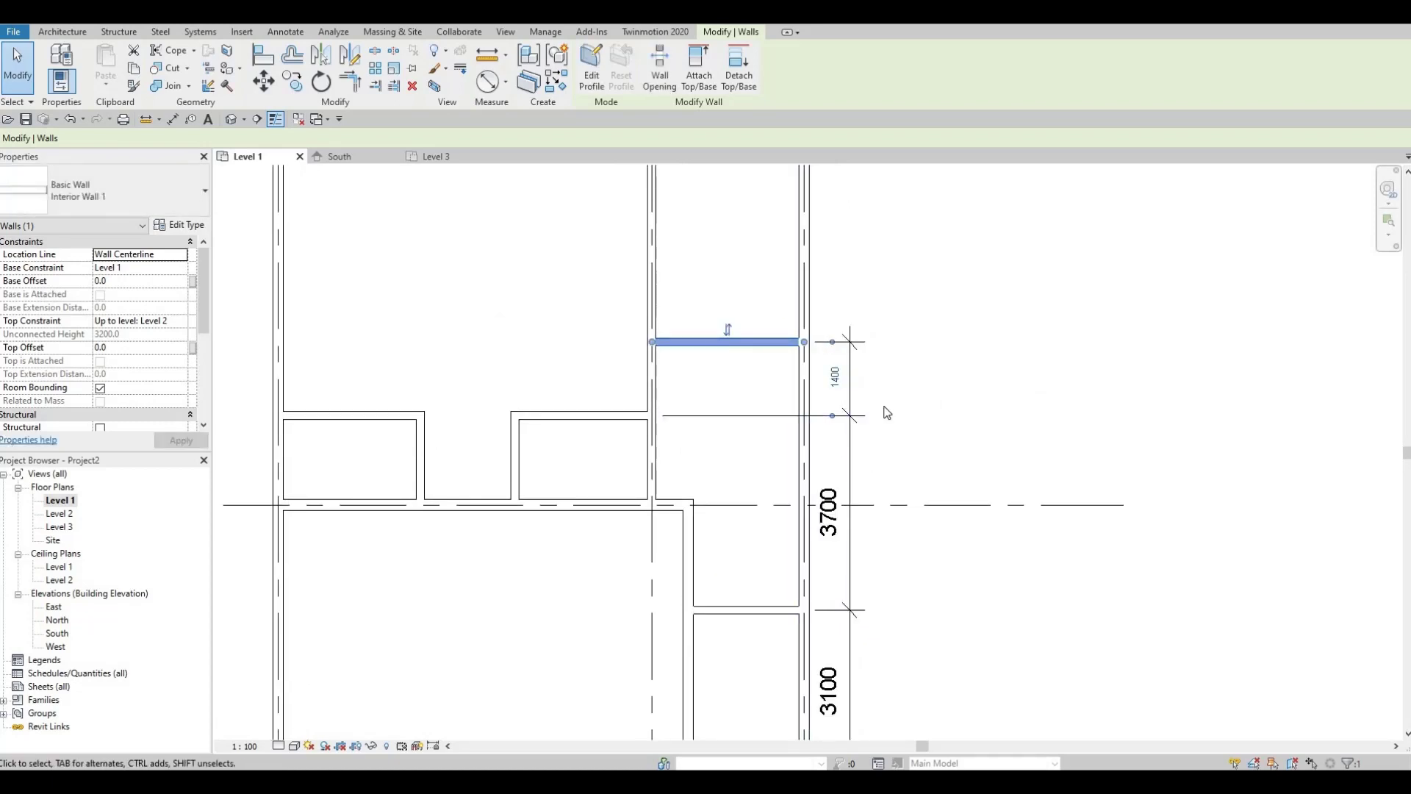
middle_drag(894, 556, 918, 453)
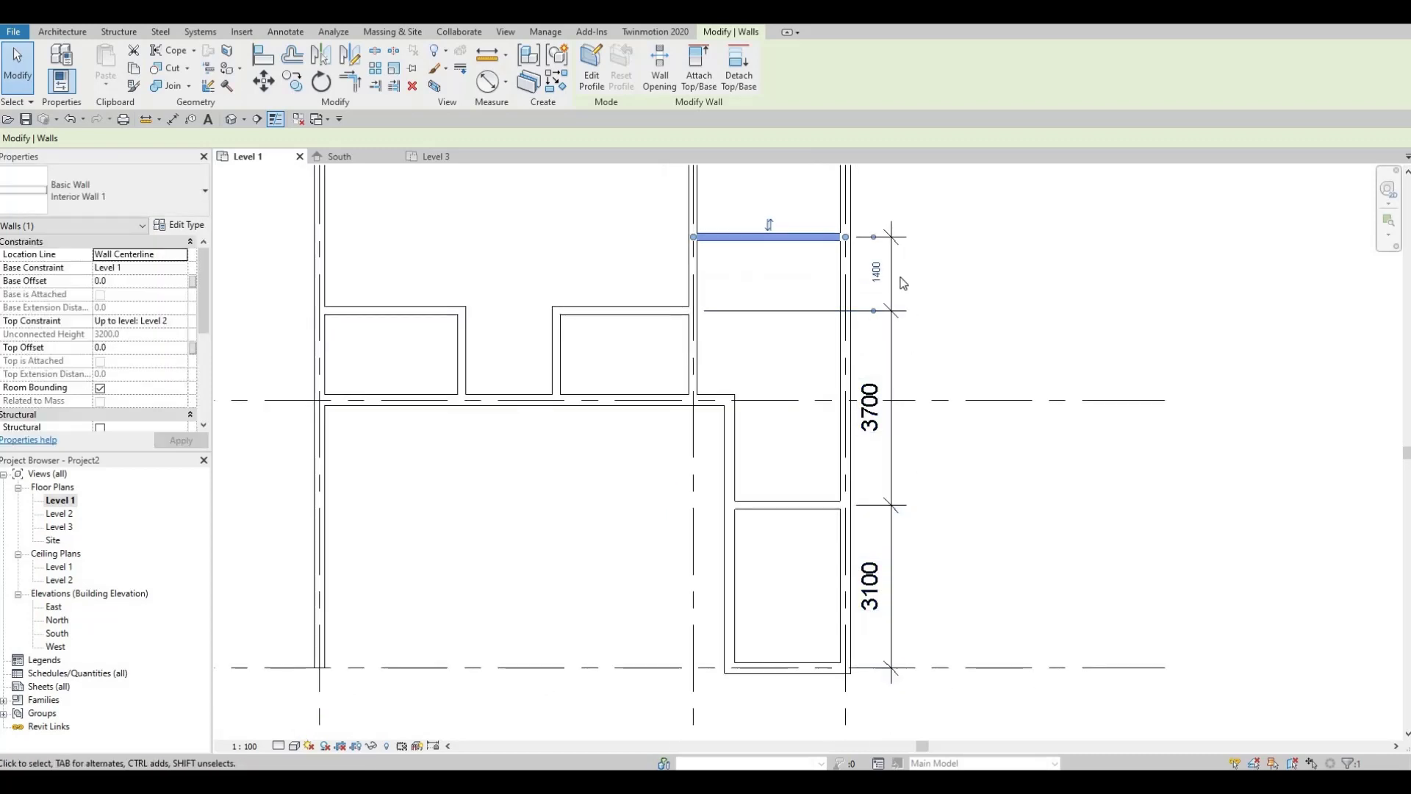
click(997, 287)
scroll(849, 356, up, 3)
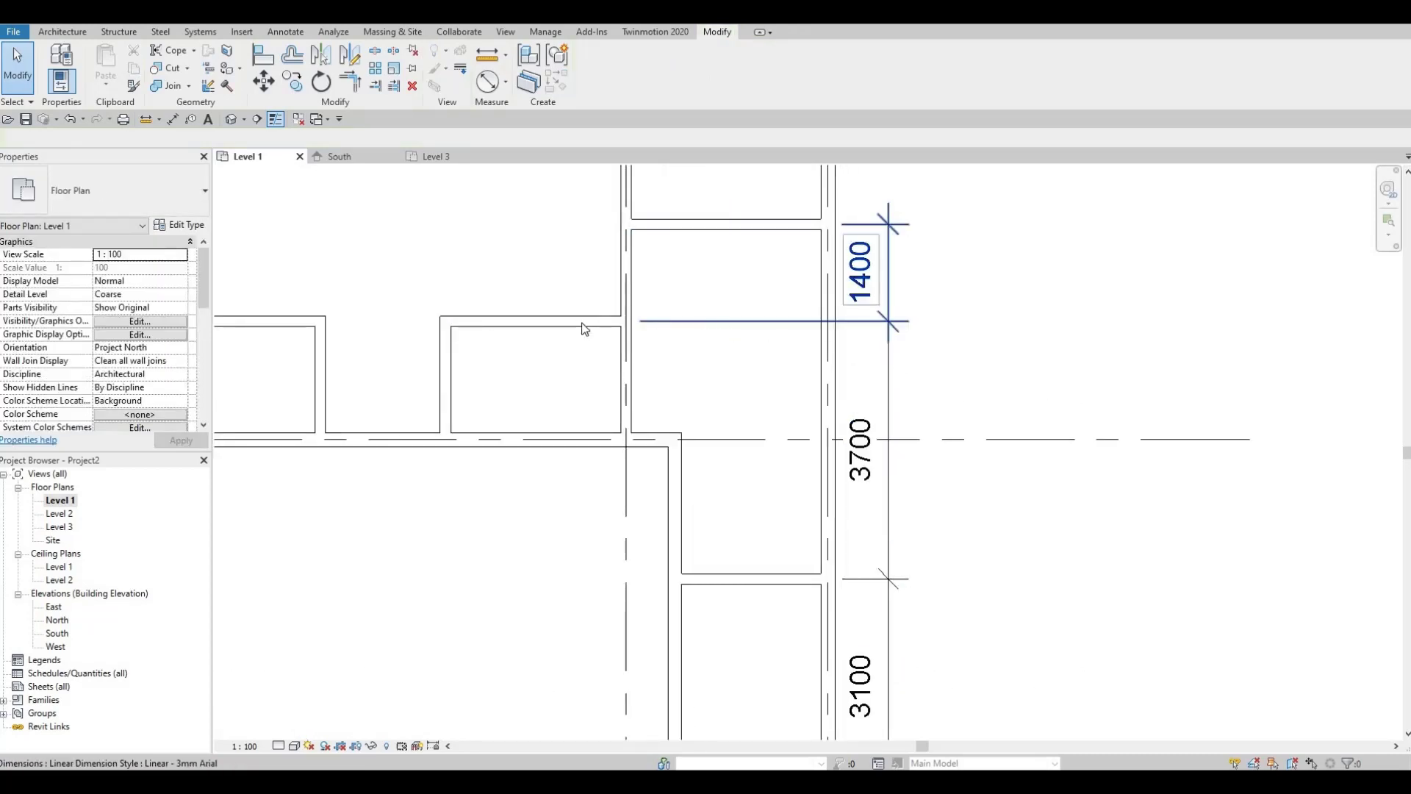
Step: Make the 3800 dimension permanent and line it up with the 1400 dimension
middle_drag(803, 242, 798, 390)
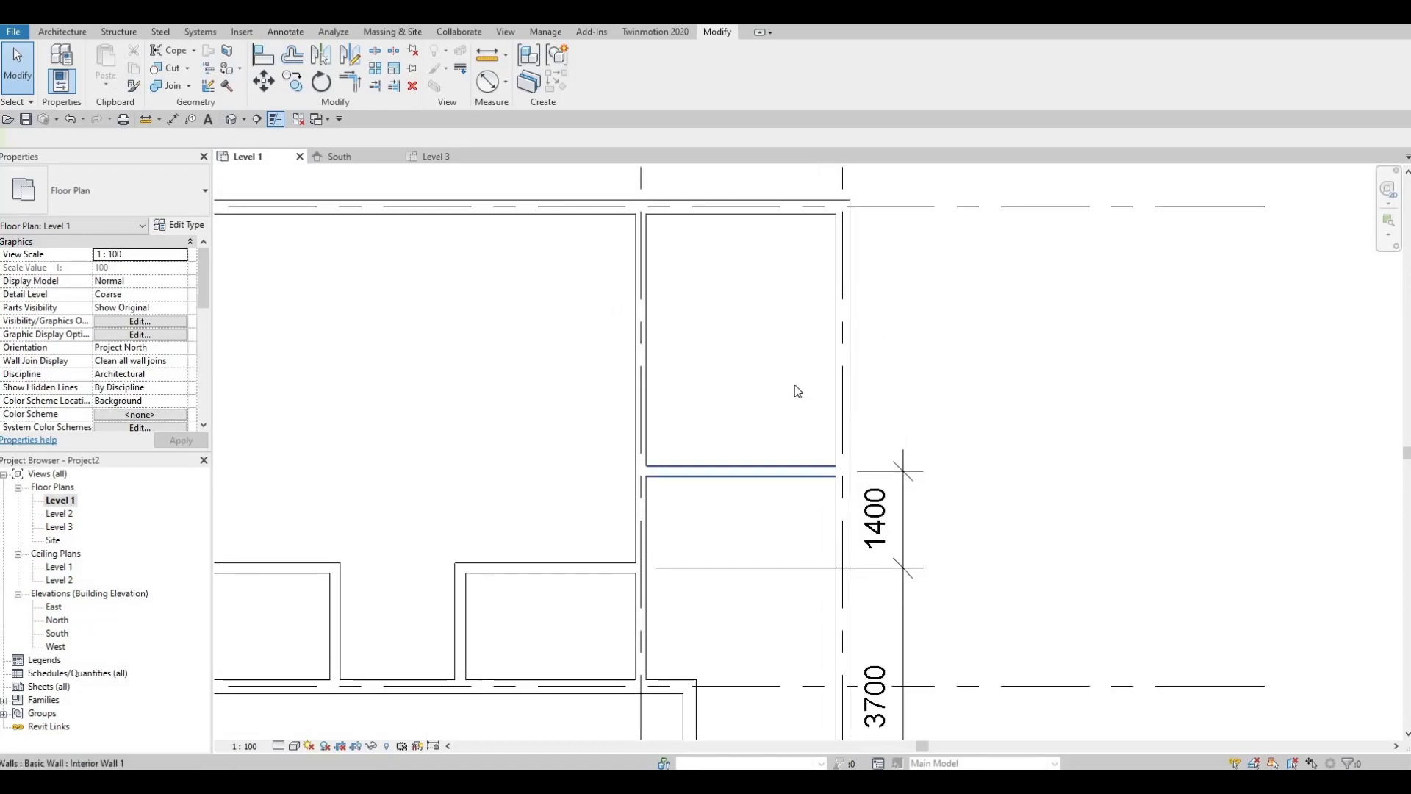
click(742, 469)
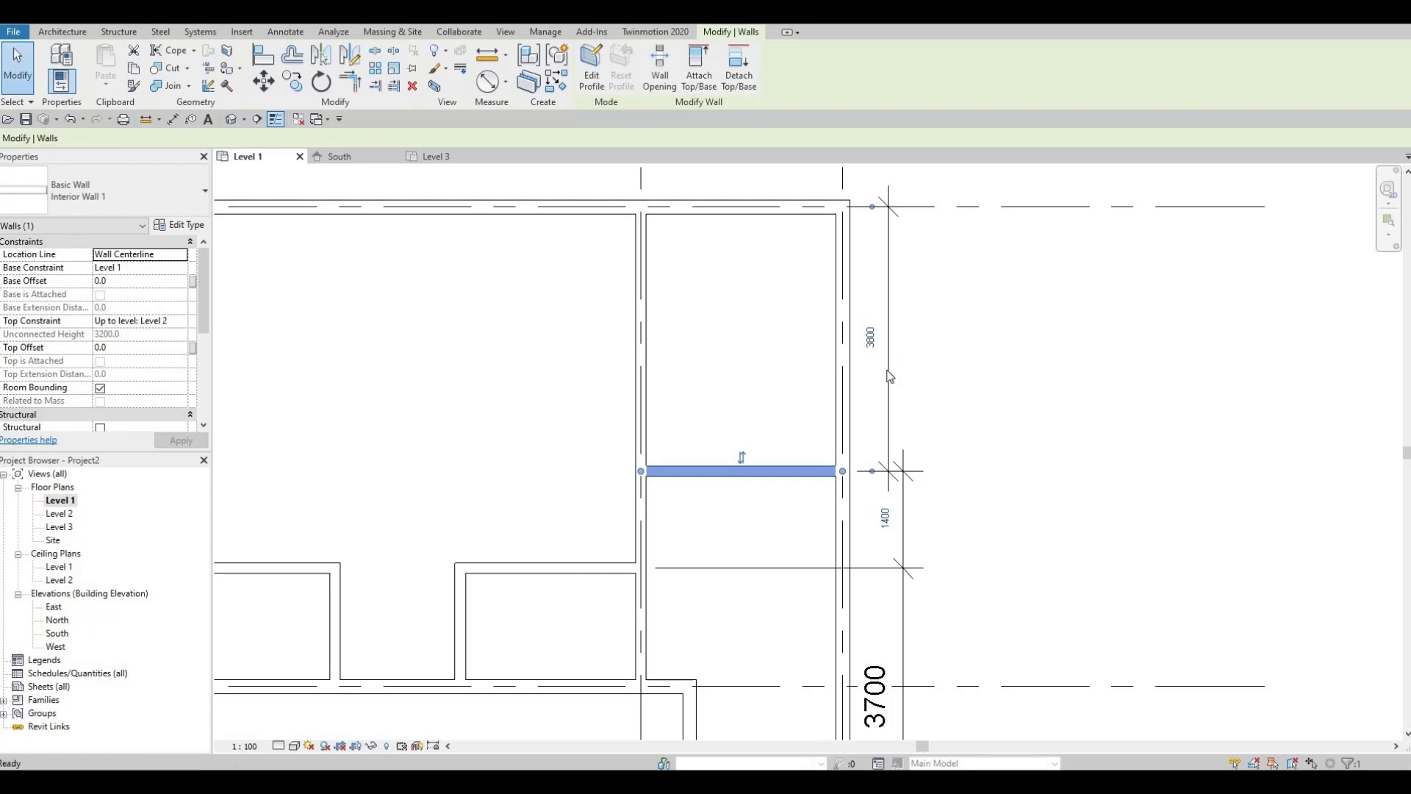
click(899, 343)
click(893, 308)
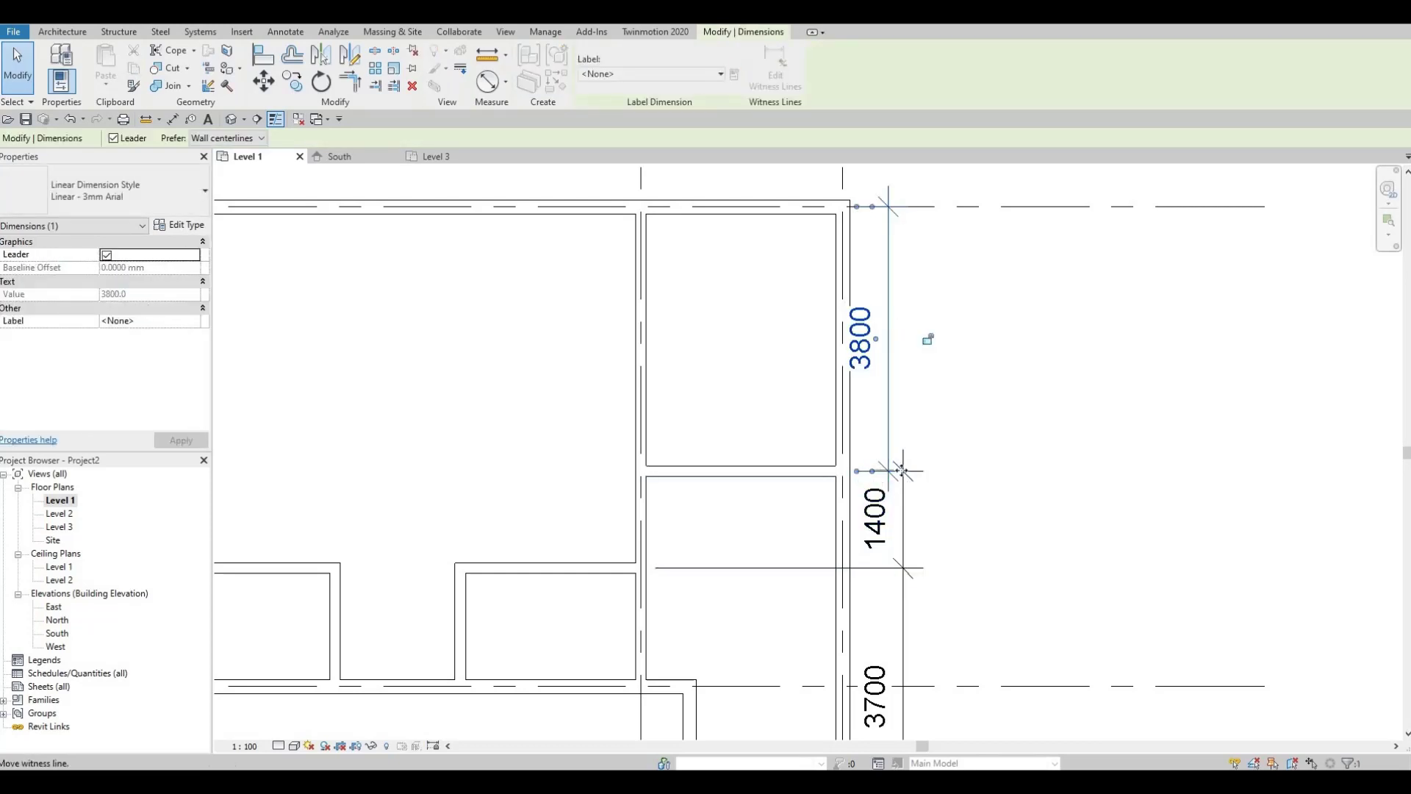
key(Escape)
drag(898, 390, 938, 438)
key(Escape)
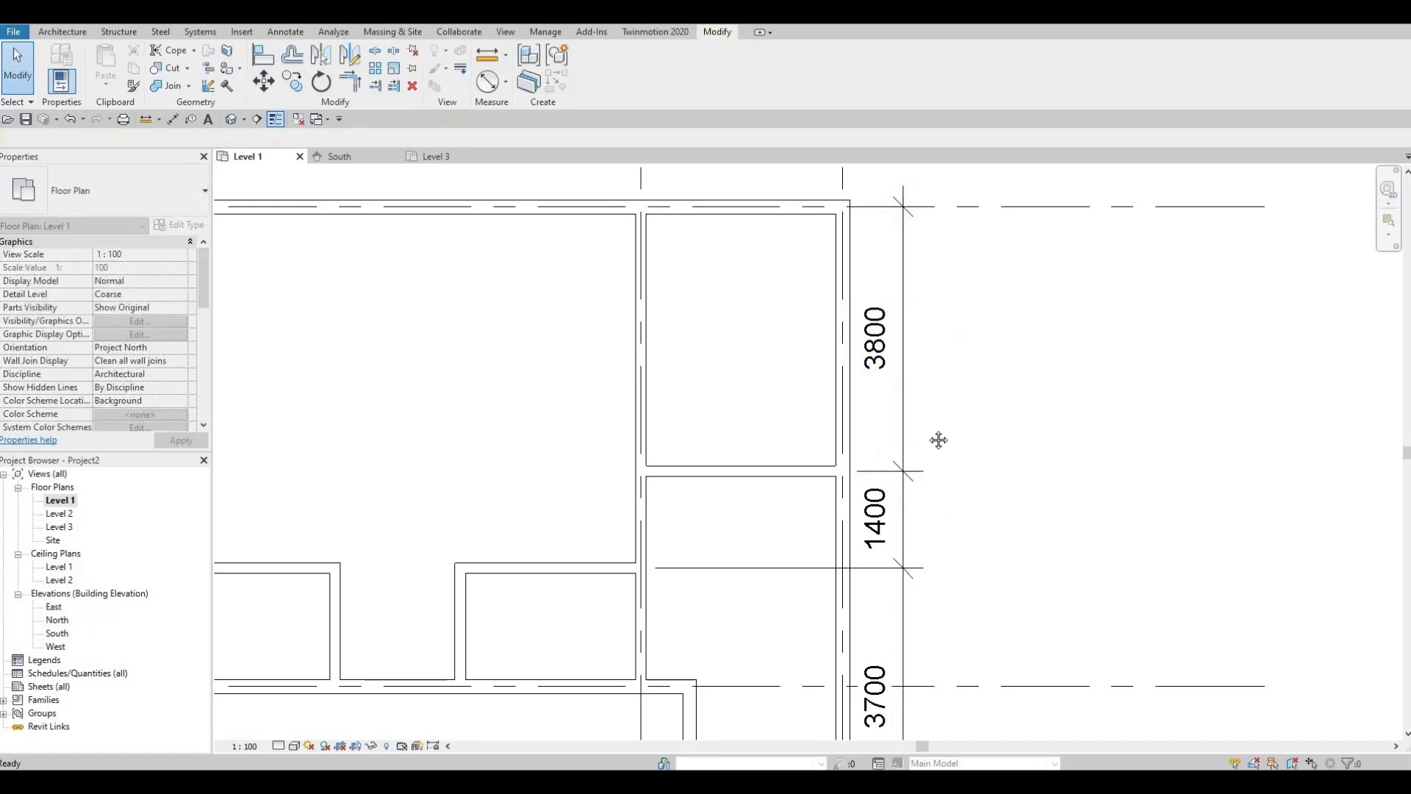
scroll(948, 445, down, 4)
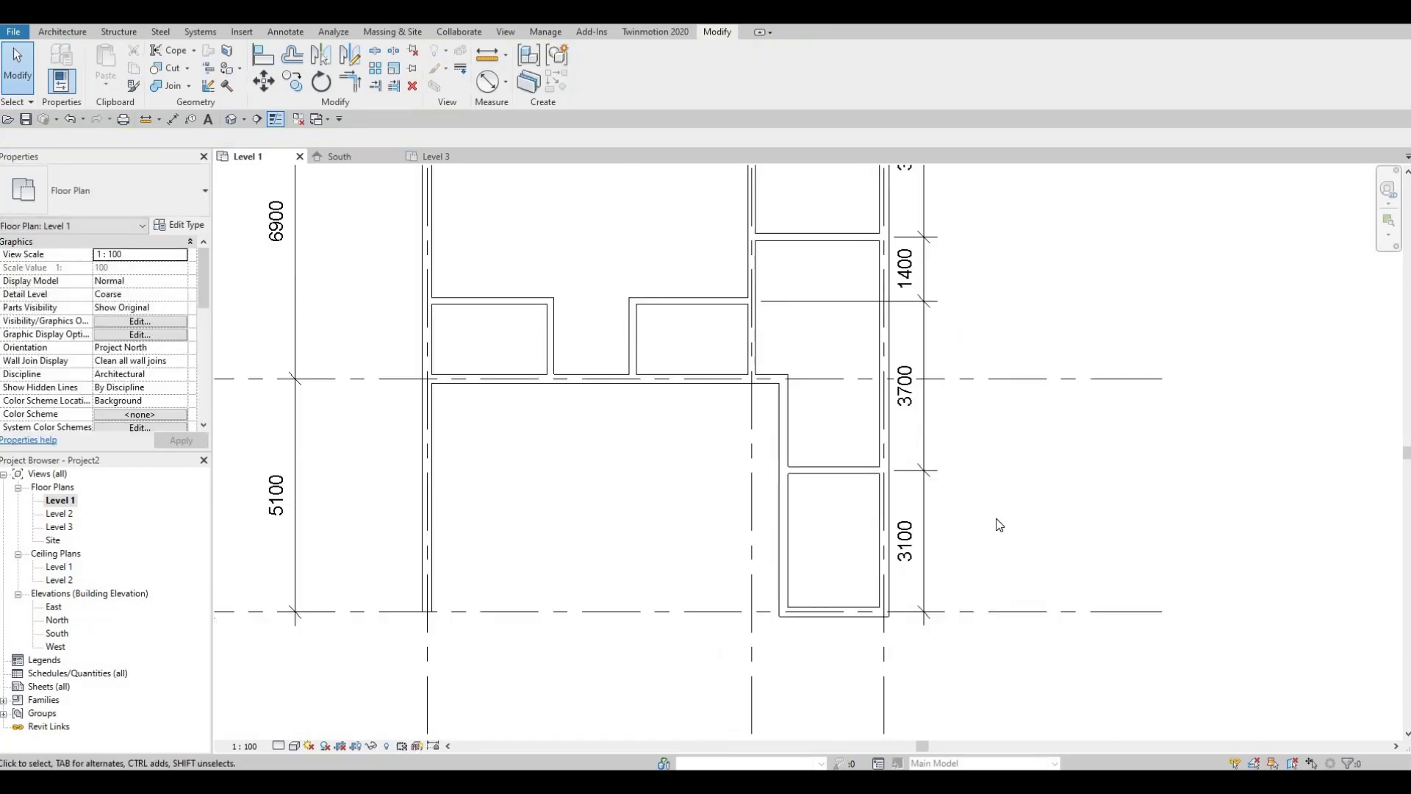
scroll(967, 549, down, 2)
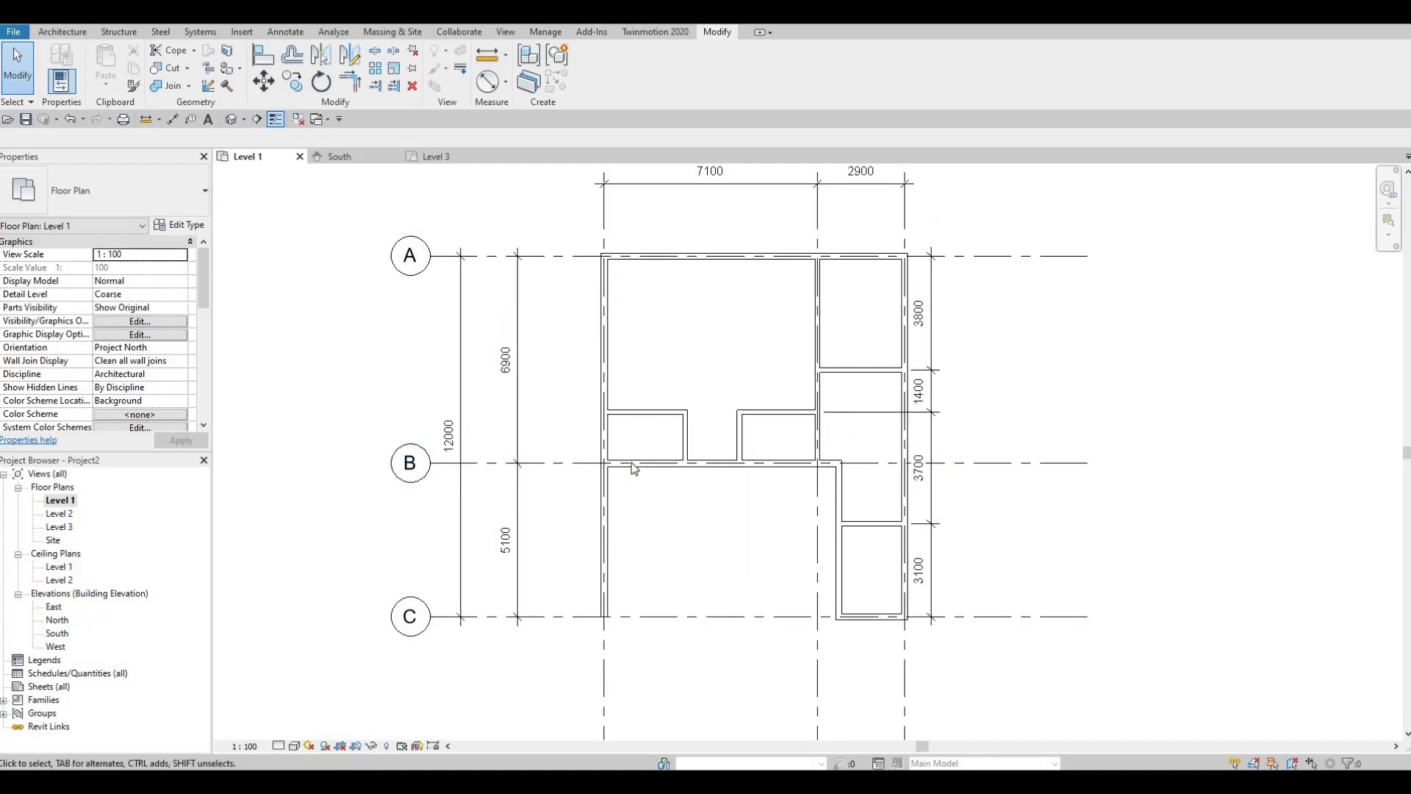
Step: Make the left wall's 5200 and 1700 dimensions permanent and place them beside the 6900 dimension
middle_drag(648, 453, 684, 428)
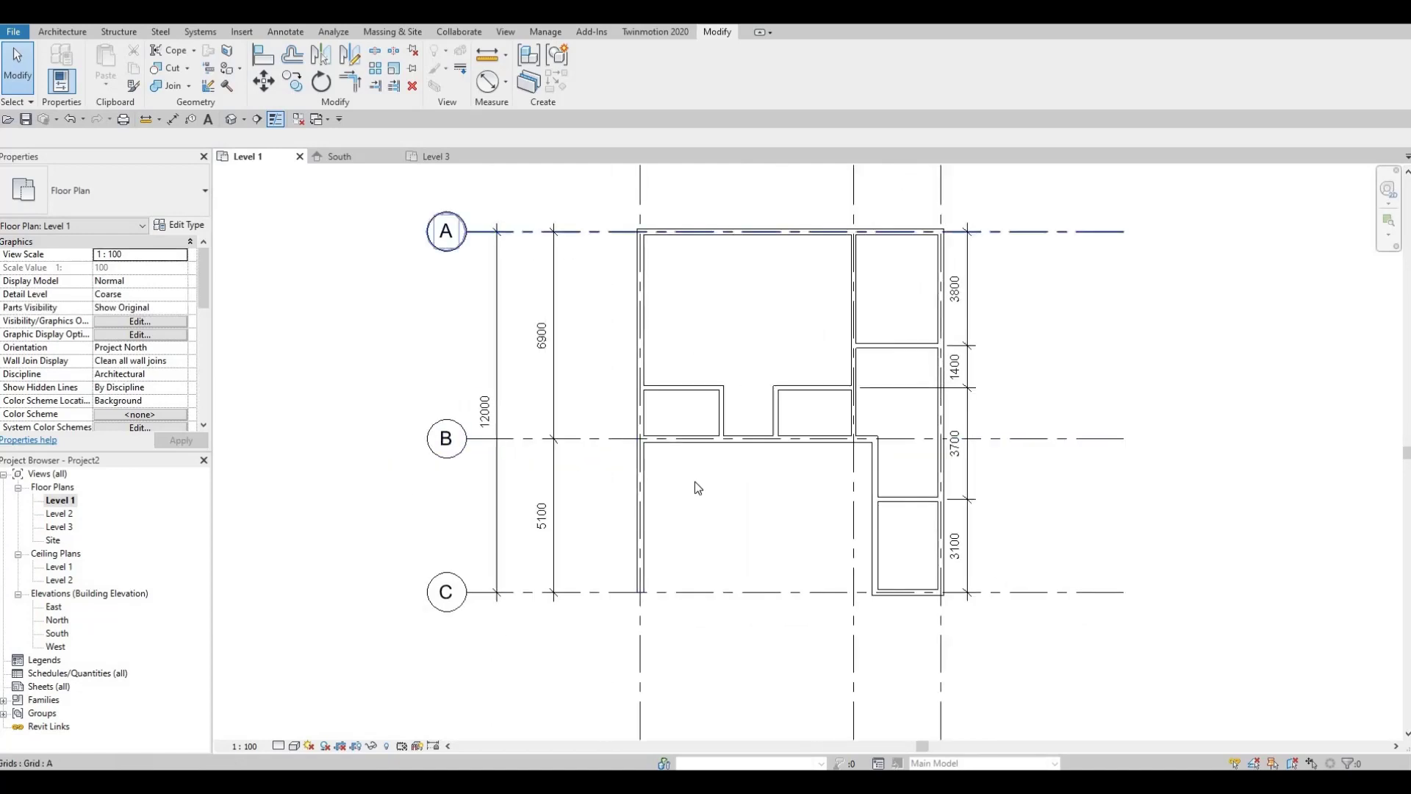
click(684, 388)
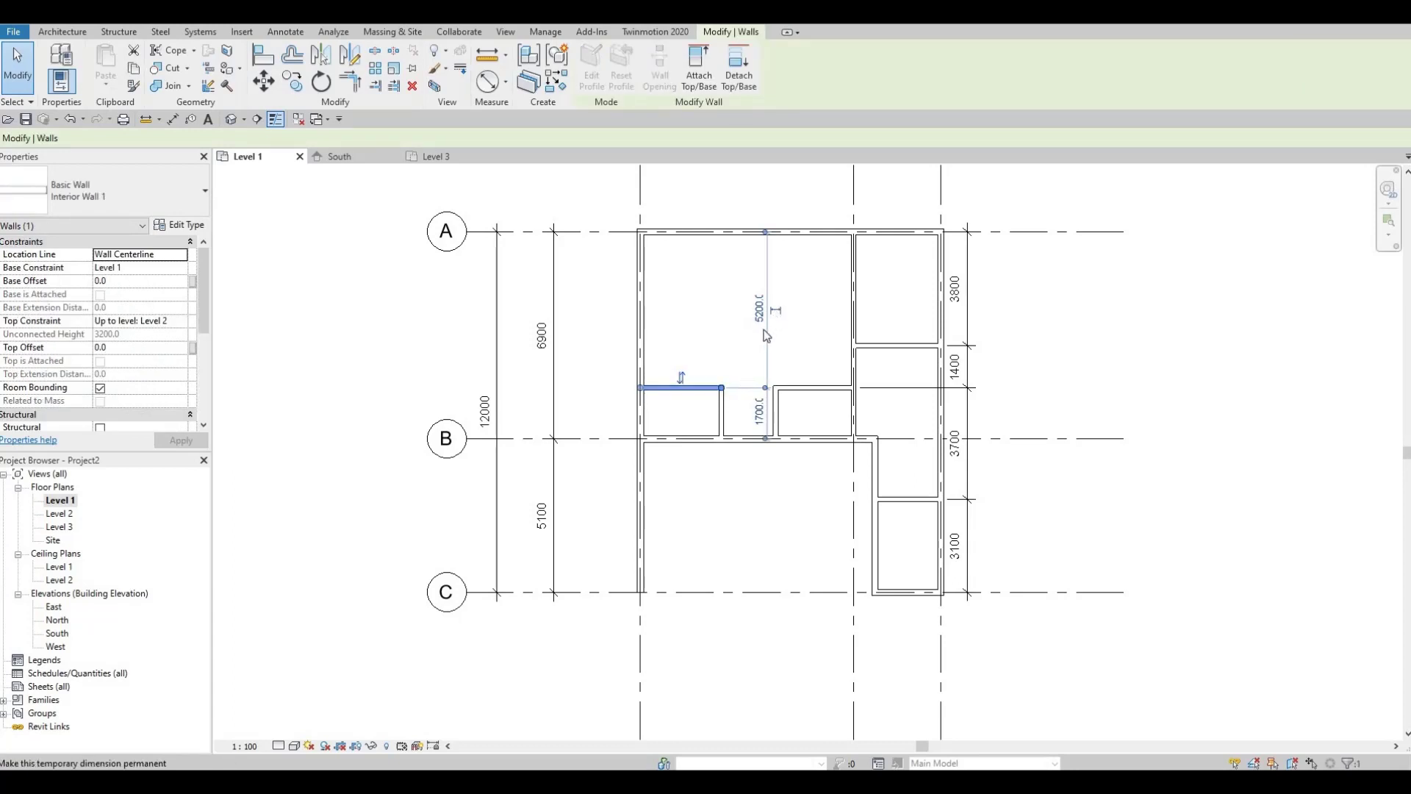
click(764, 340)
drag(764, 340, 588, 346)
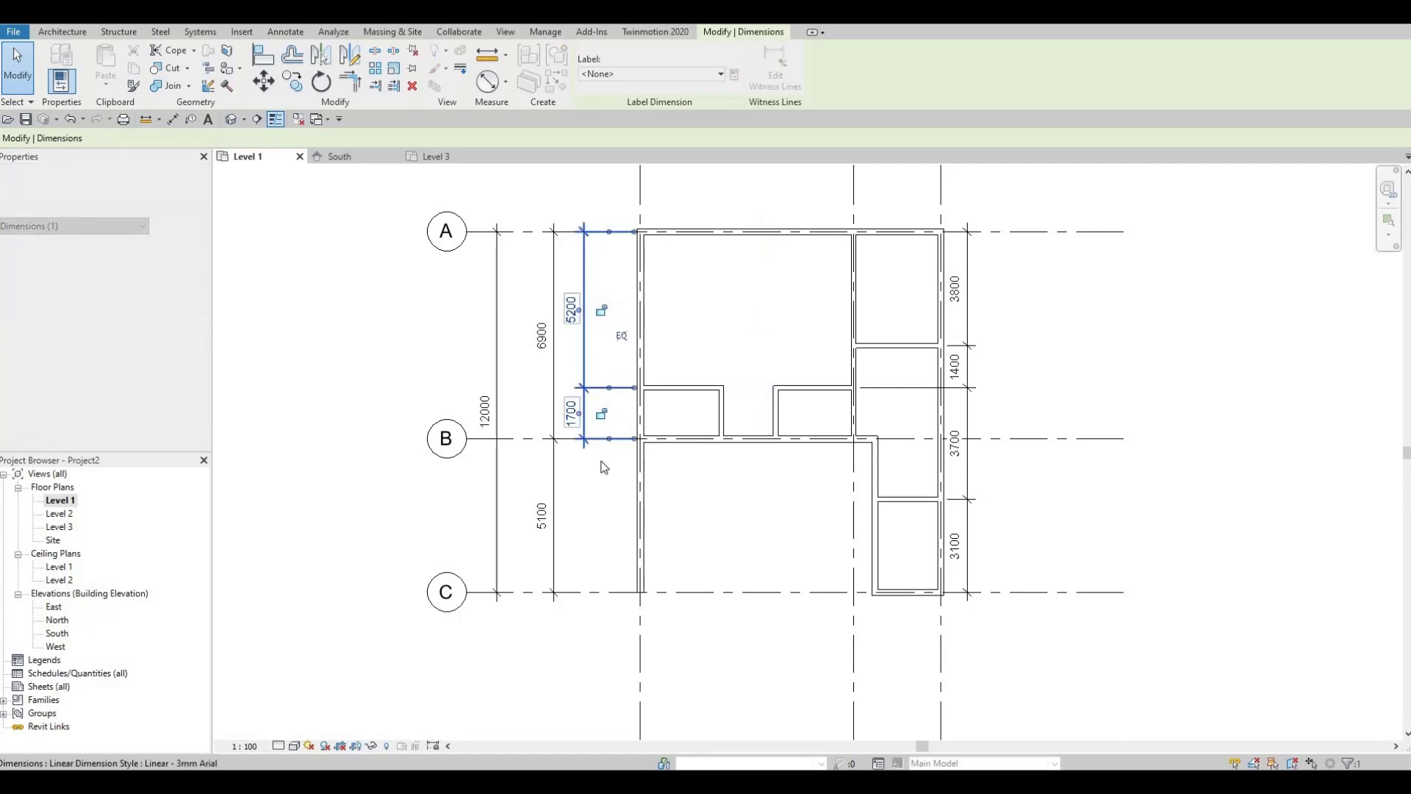
click(578, 531)
Step: Zoom and pan out to show the whole plan with grid bubbles 1, 2 and 3
scroll(735, 472, up, 1)
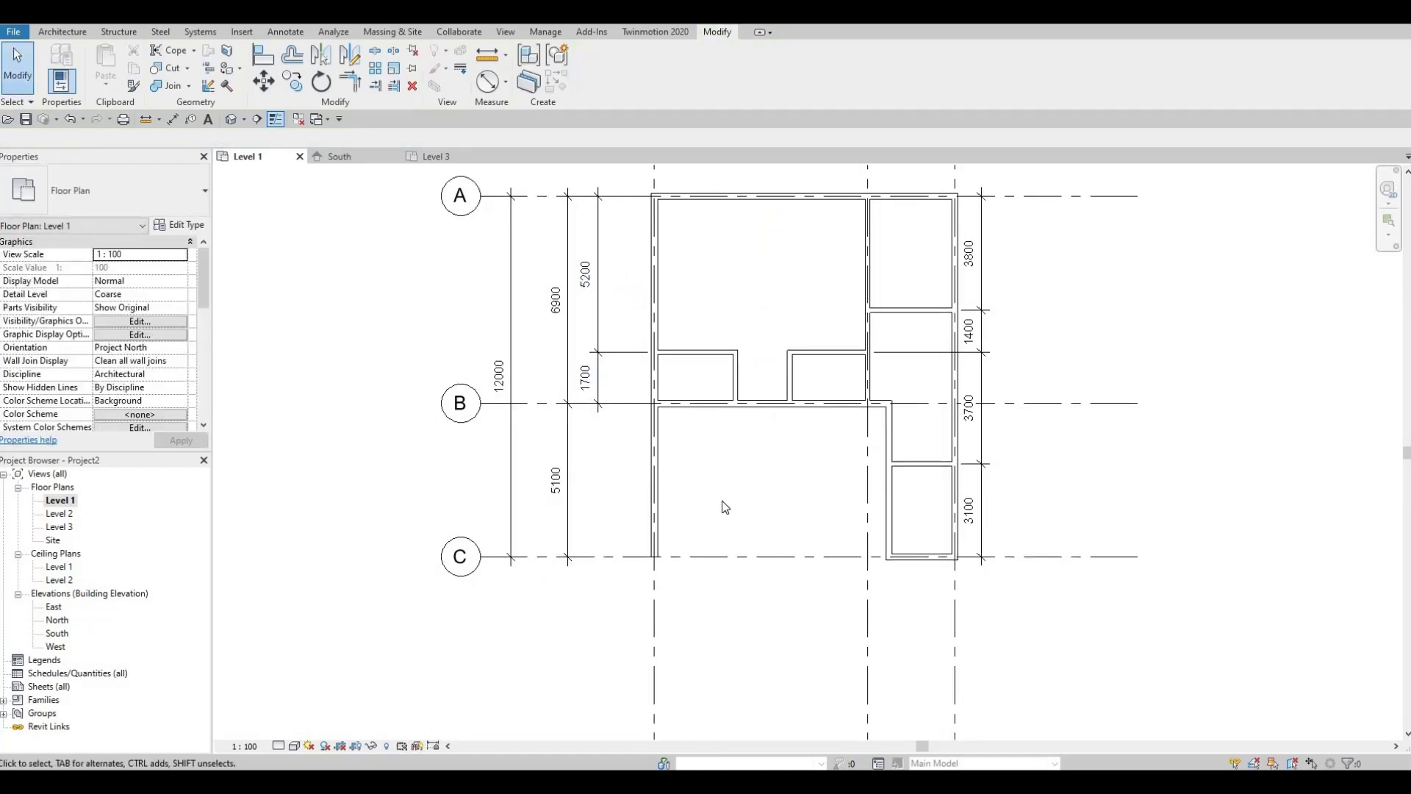
scroll(667, 581, down, 1)
middle_drag(668, 582, 654, 566)
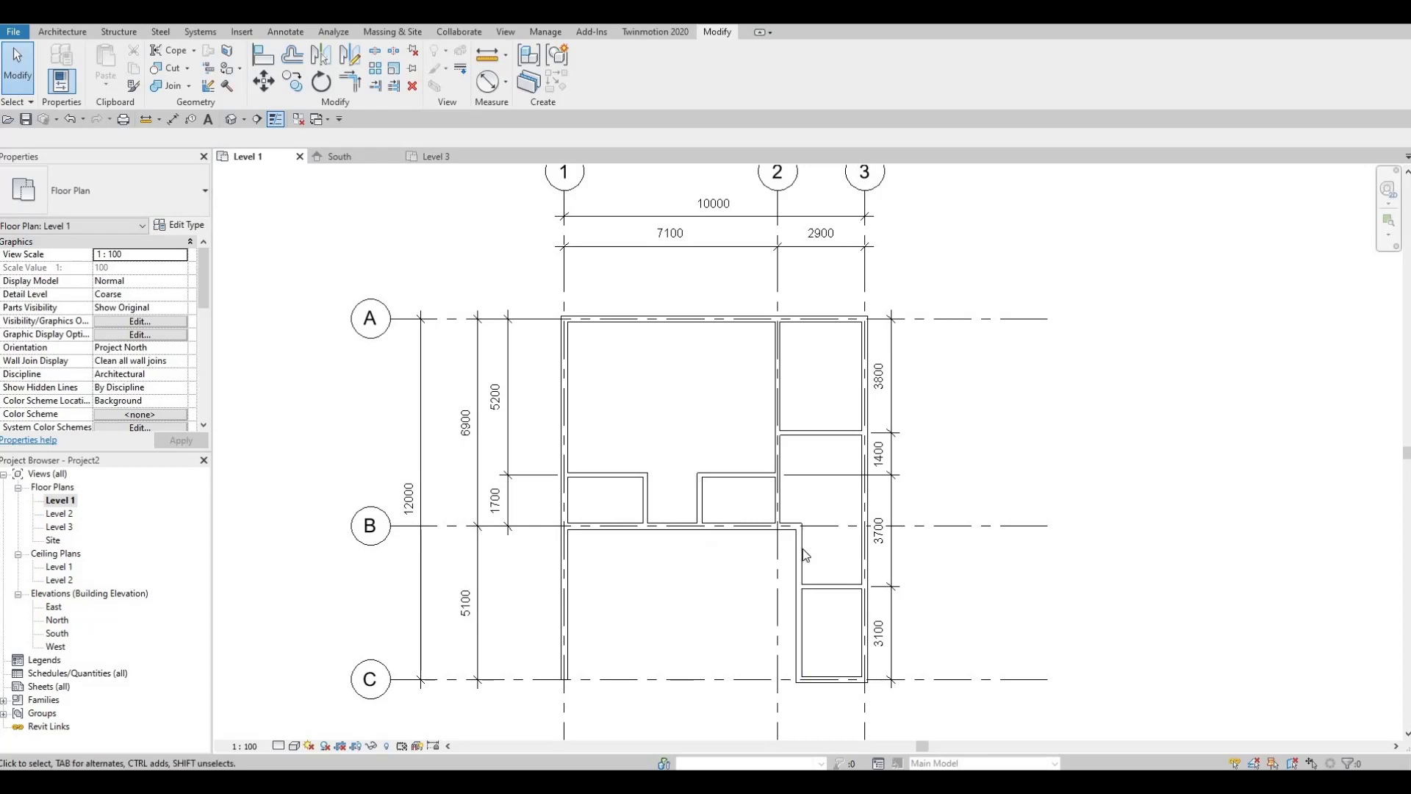
scroll(996, 473, down, 1)
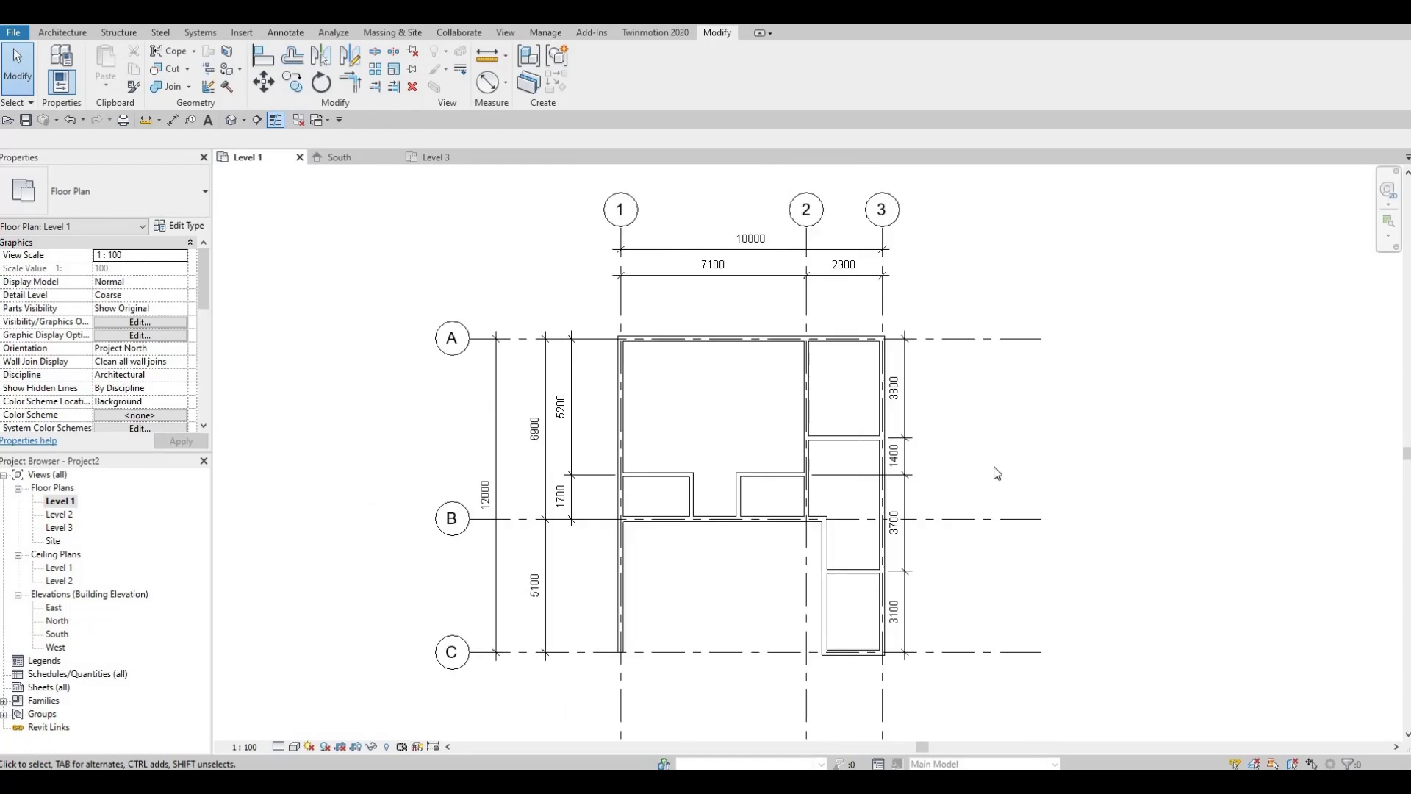